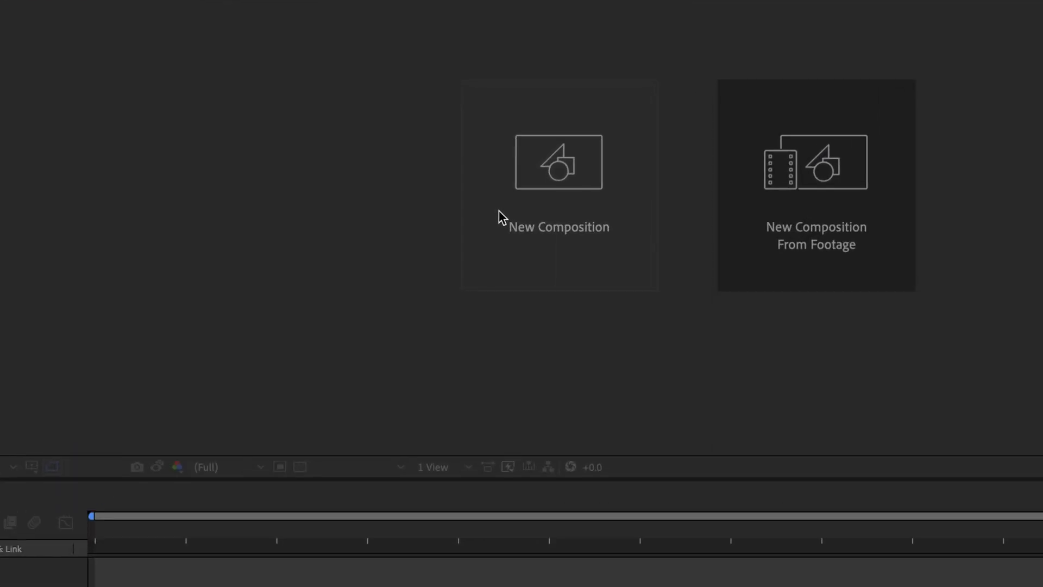
Start a new composition with the HDTV 1080 29.97 preset and set its frame rate to 30 frames per second.
click(562, 201)
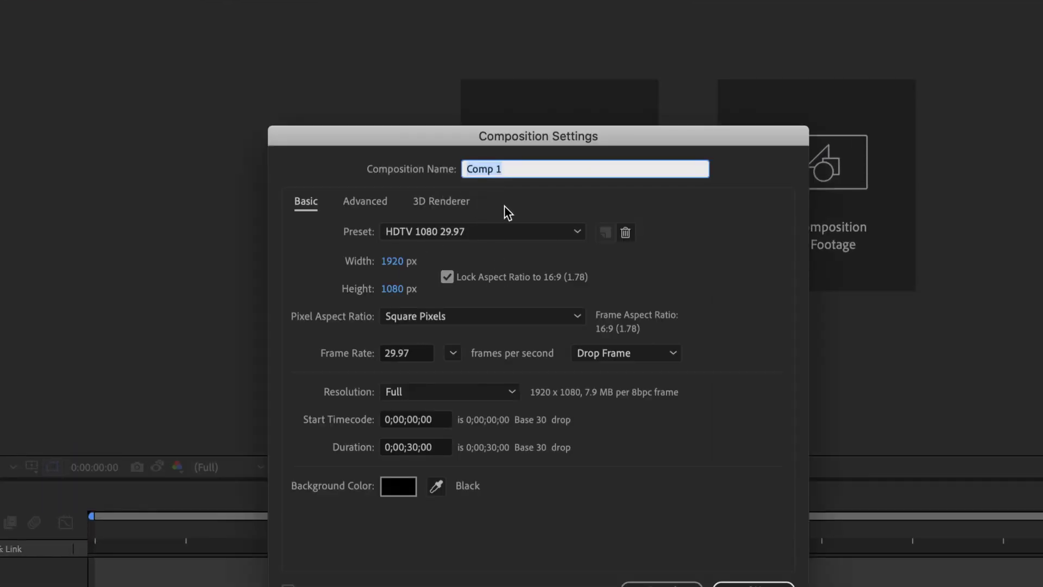
click(539, 235)
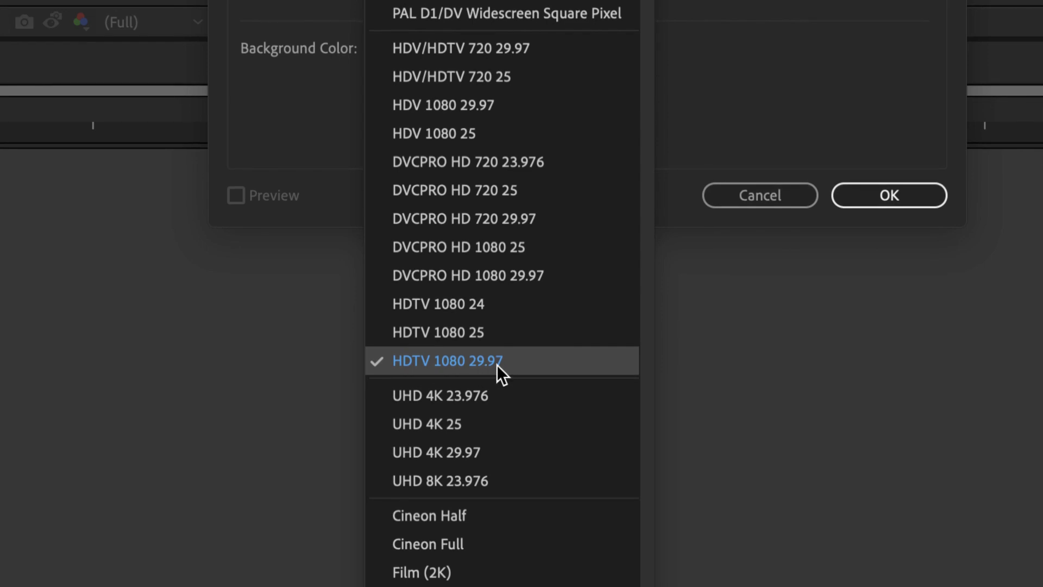
click(497, 364)
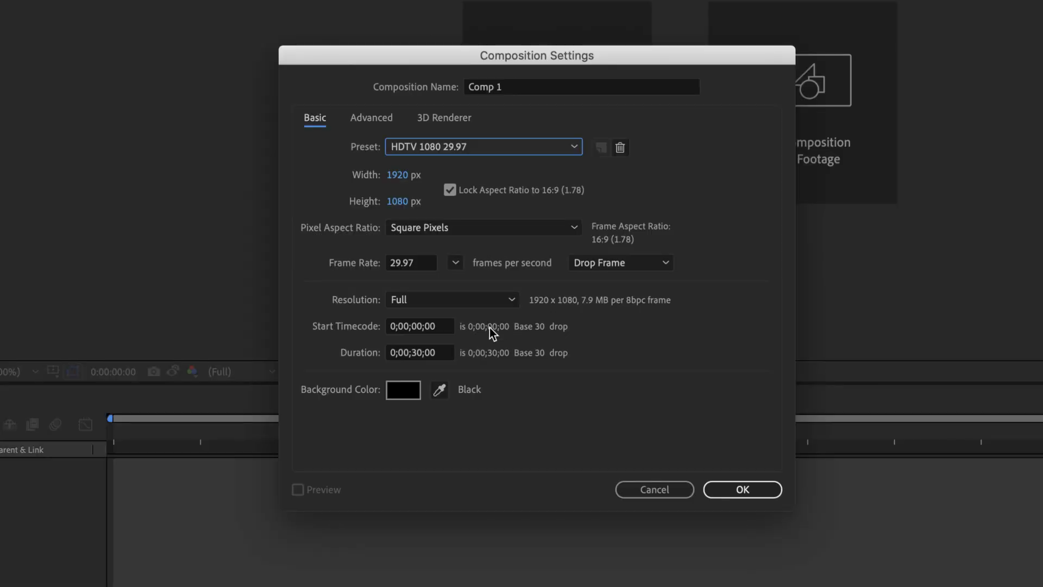
click(424, 264)
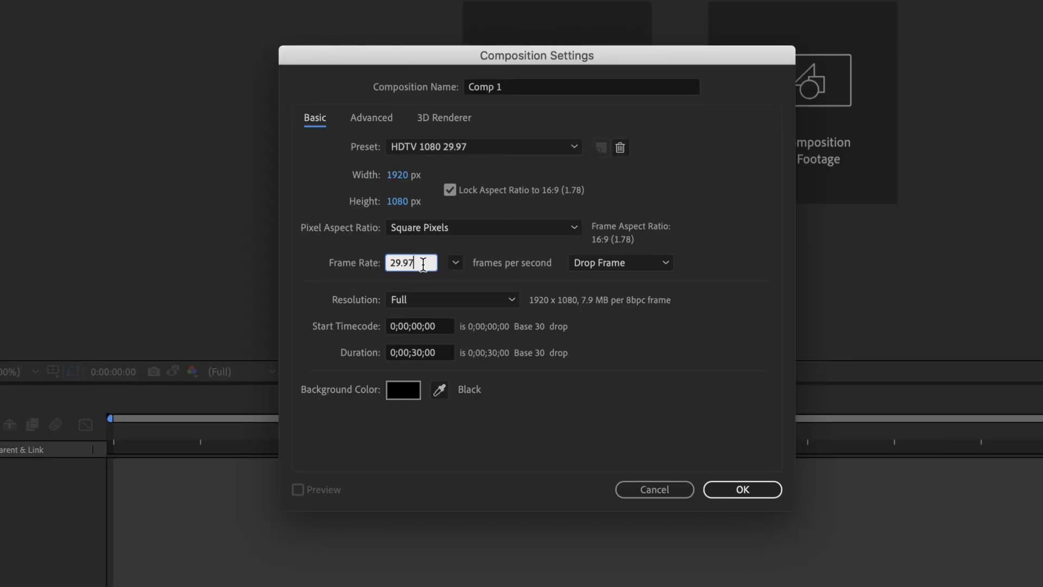
text(30)
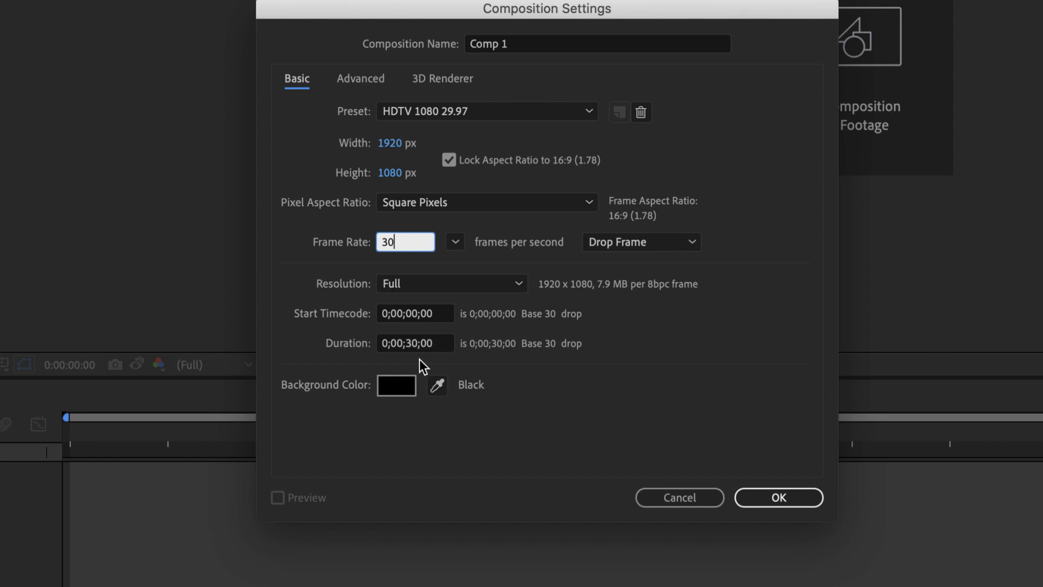
Set the composition's duration to 0:00:17:30 and create it.
click(407, 344)
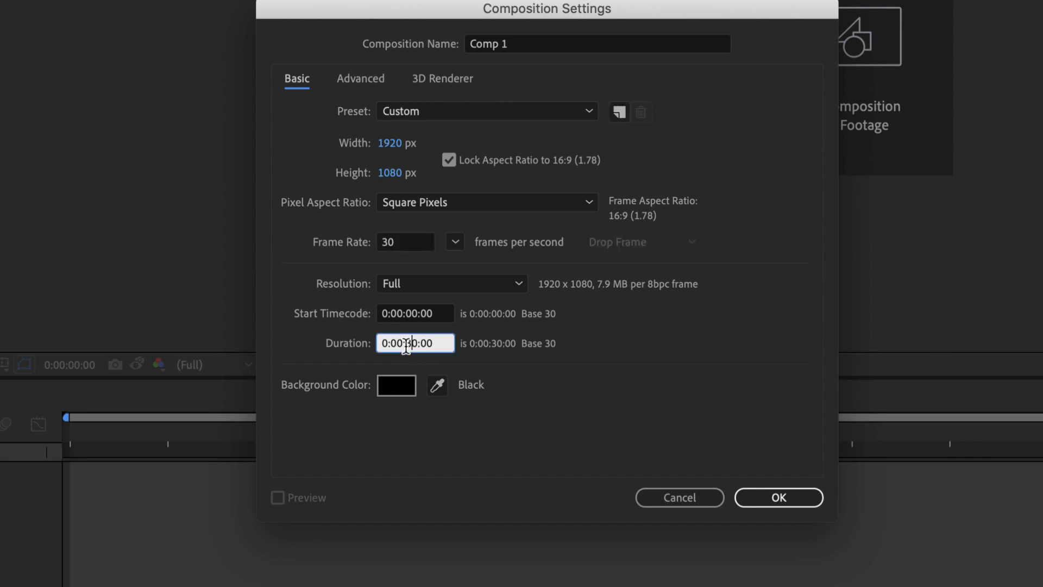
double_click(409, 344)
text(17:3)
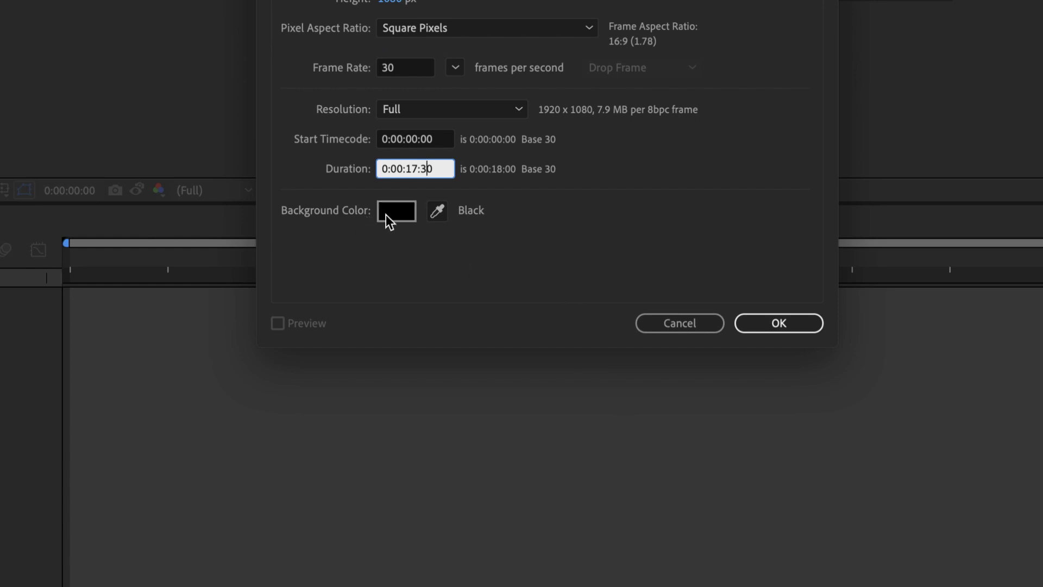
click(767, 324)
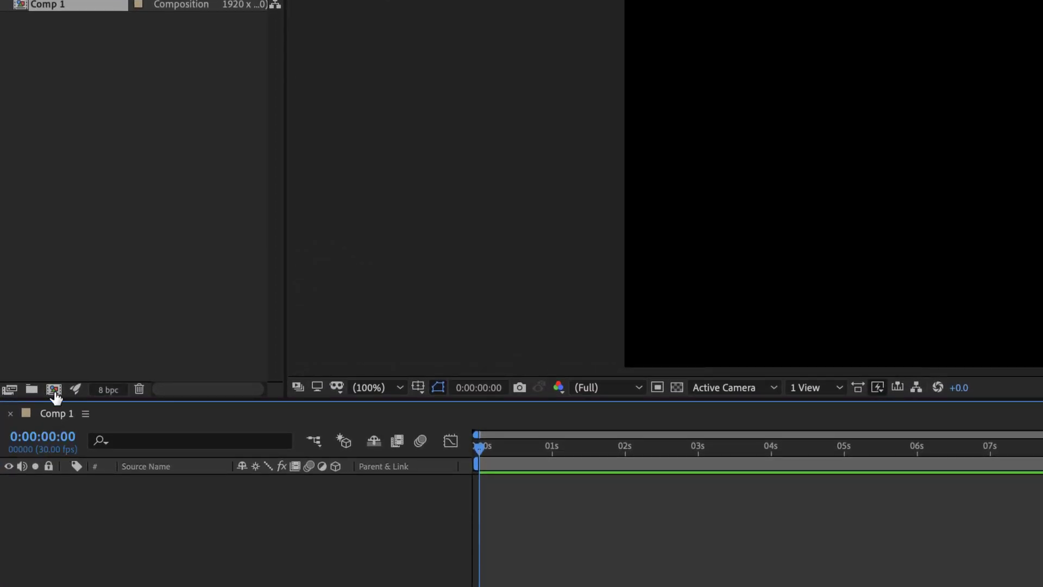
Look at the settings for a new composition and the existing settings of Comp 1, cancelling both dialogs.
click(54, 393)
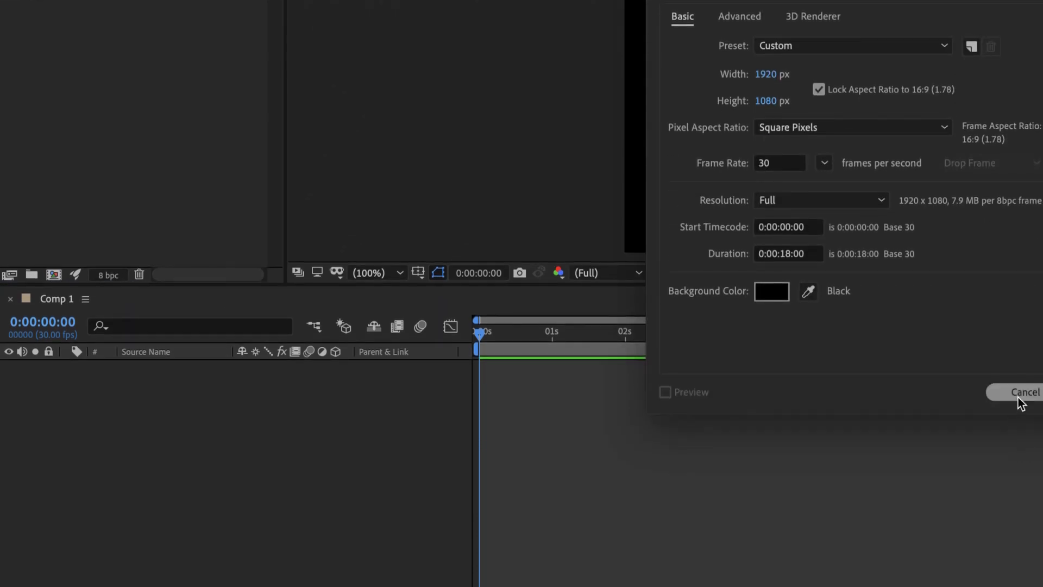
click(1016, 477)
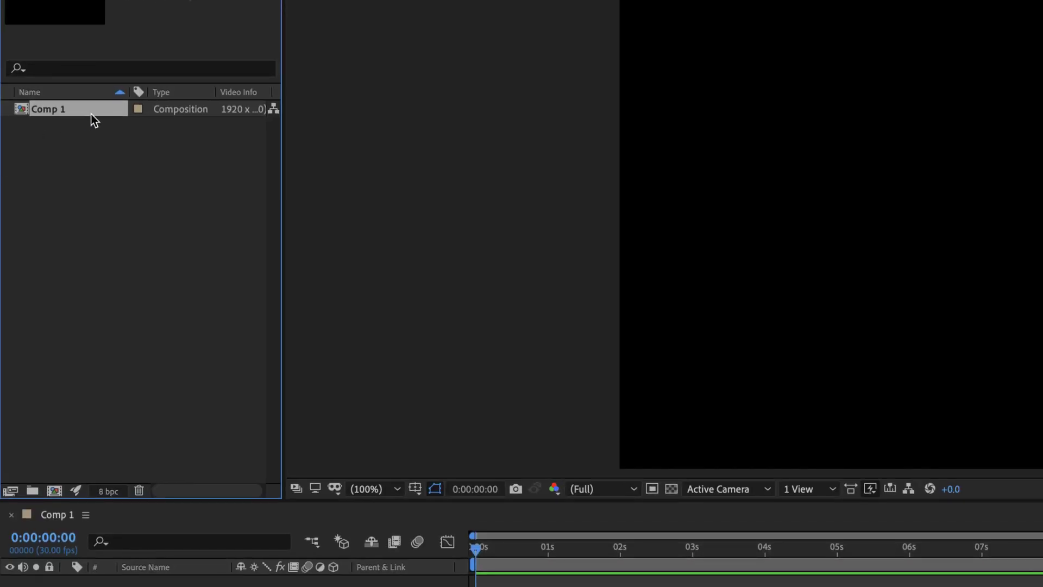
right_click(79, 109)
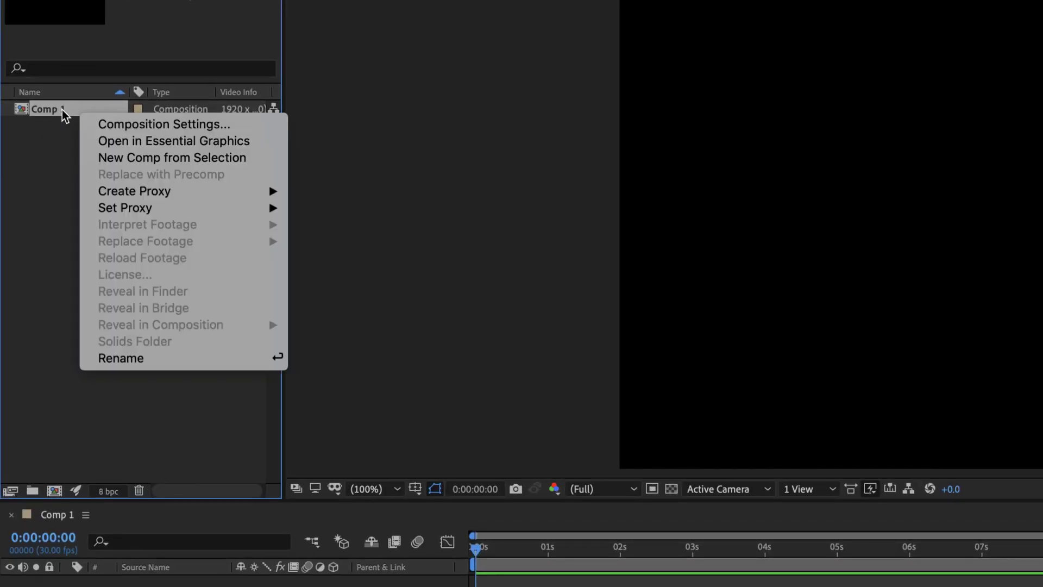
click(122, 126)
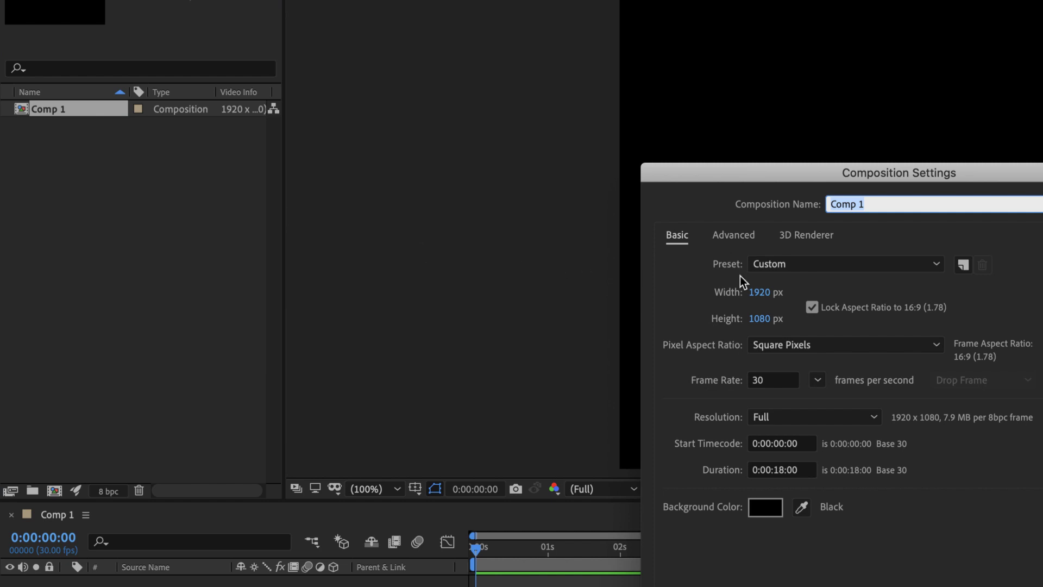
drag(819, 177, 500, 50)
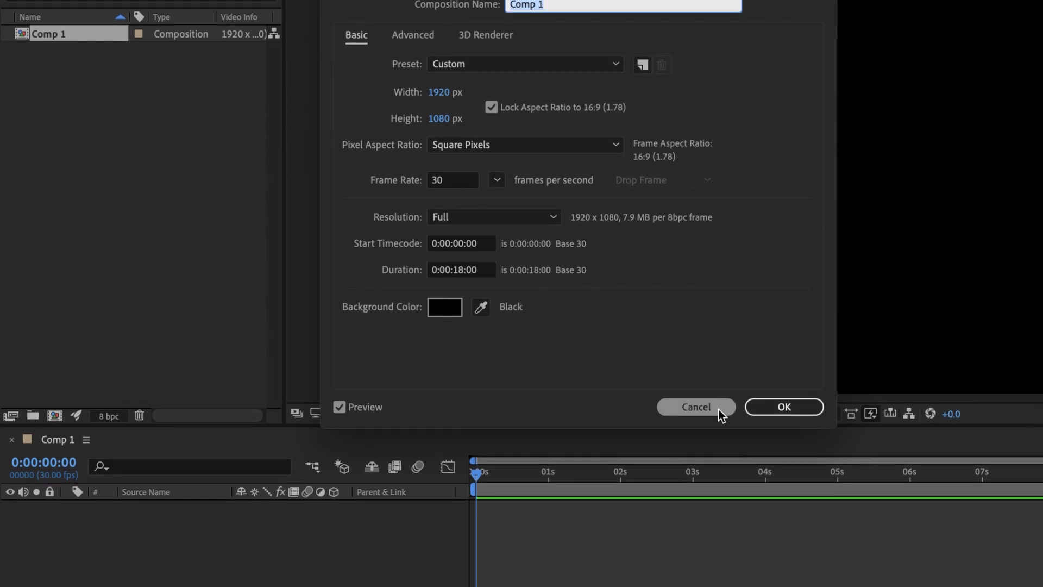
click(712, 483)
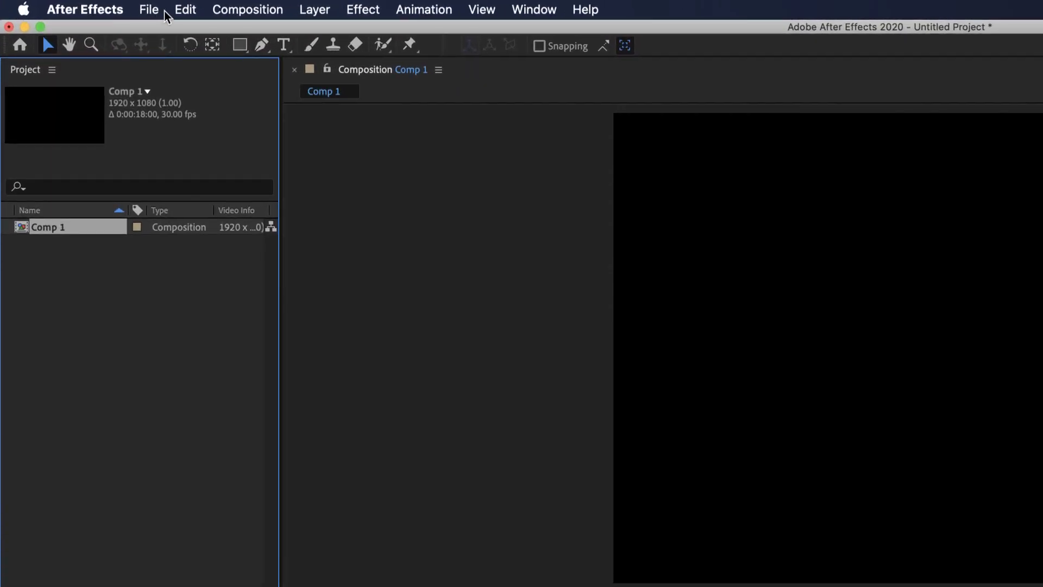
In the General preferences, enable Center Anchor Point in New Shape Layers and Default Spatial Interpolation to Linear.
click(87, 16)
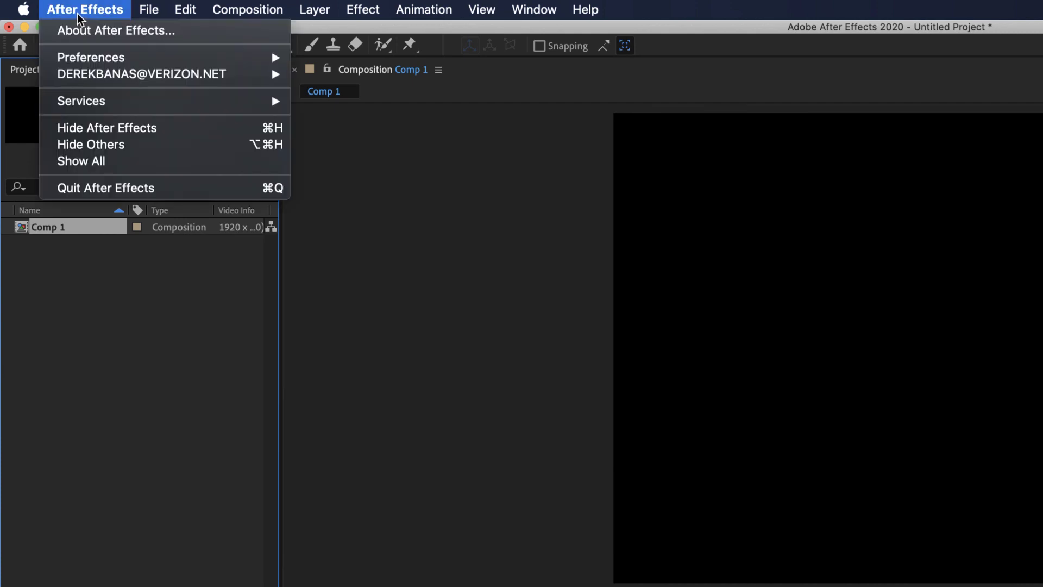
mouse_move(145, 60)
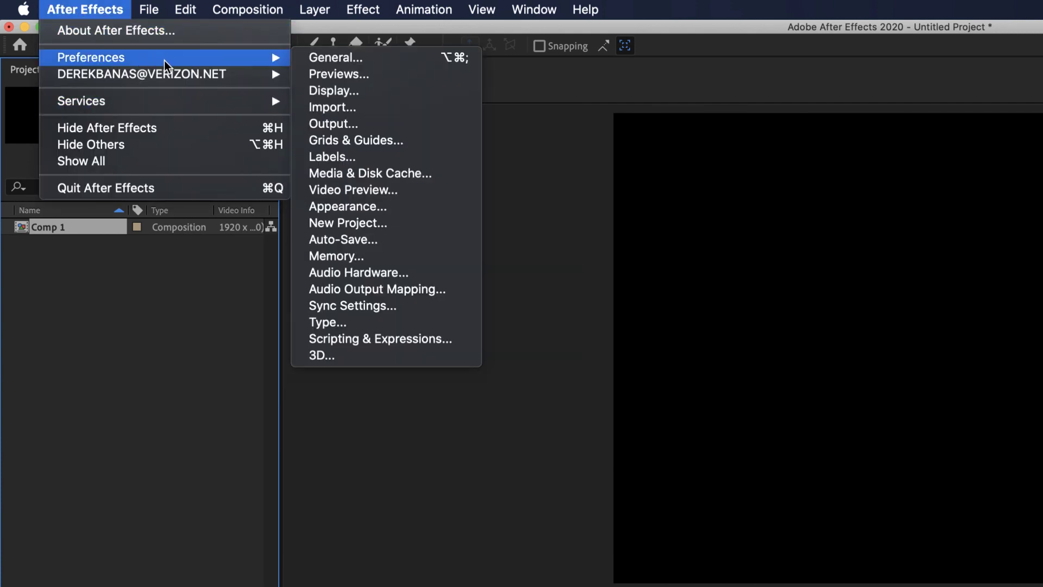
click(380, 59)
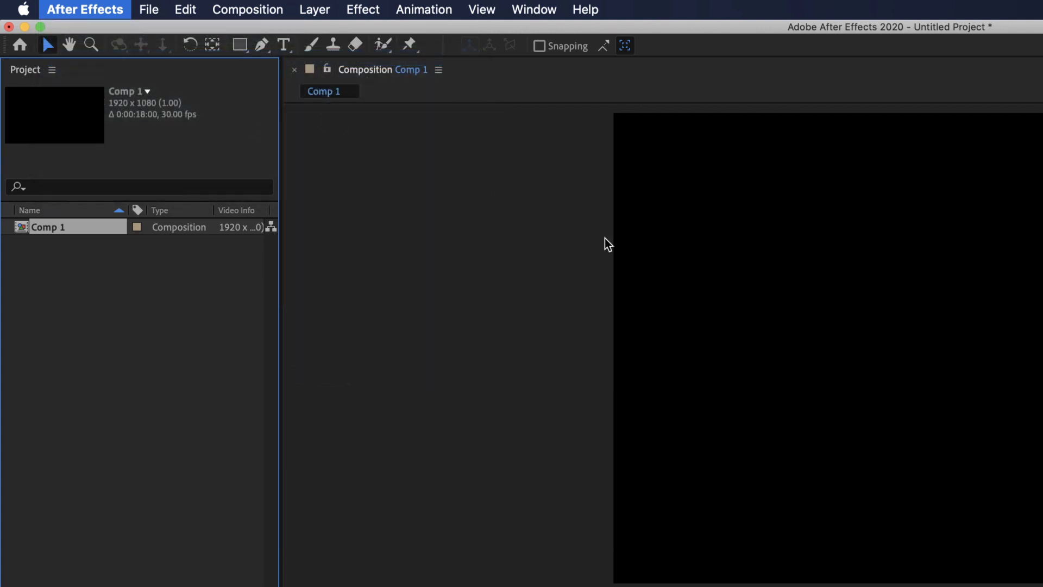
drag(784, 235, 499, 99)
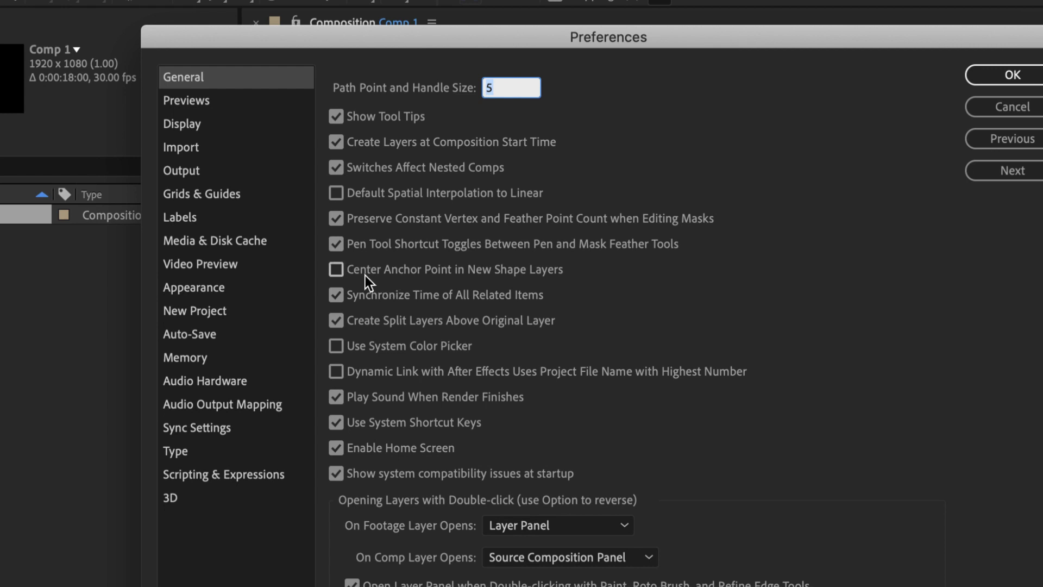
click(336, 270)
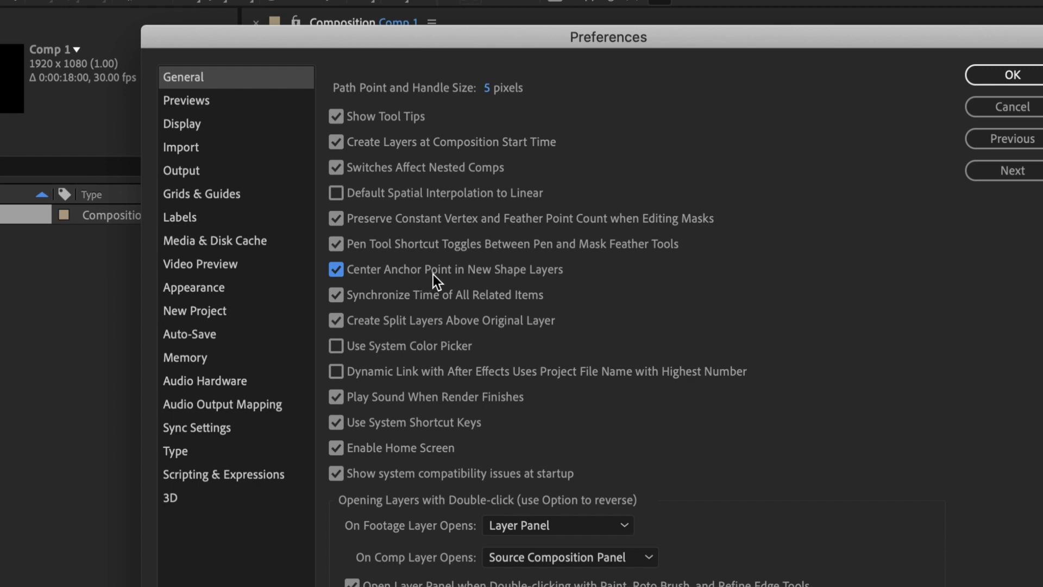
click(335, 194)
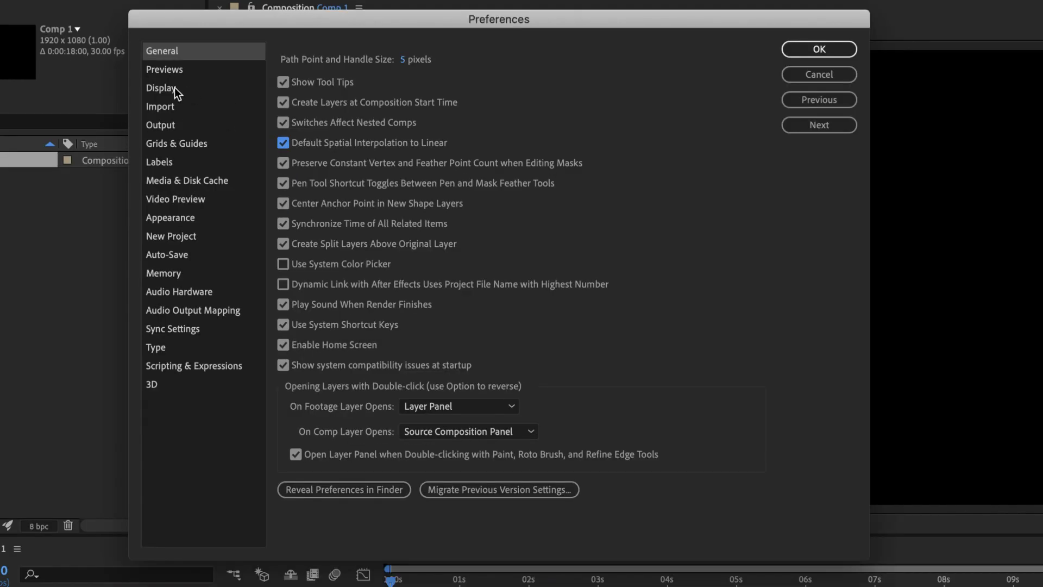
In the Display preferences, set Motion Path to All Keyframes and save the preferences.
click(175, 88)
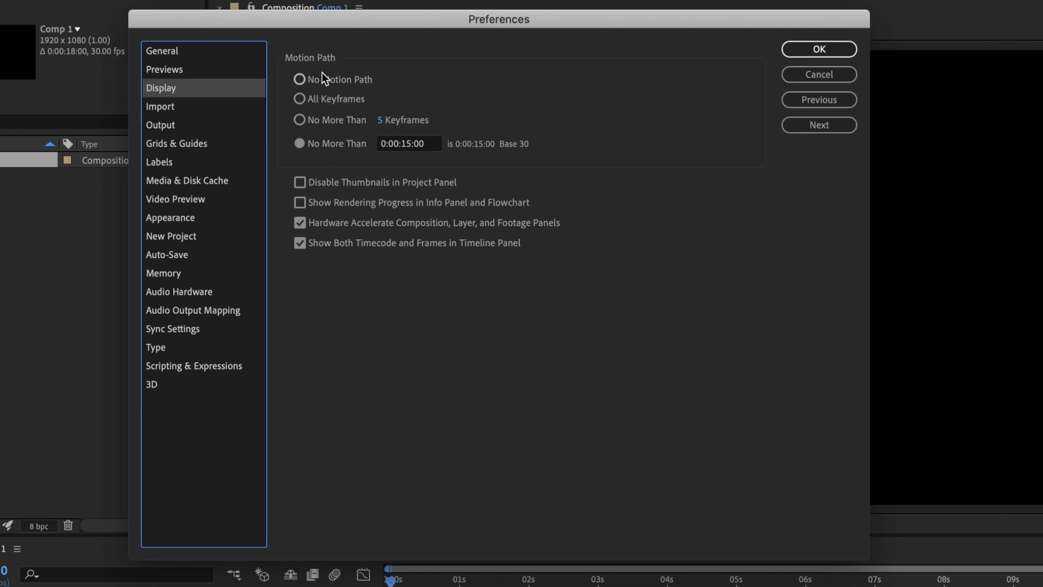
click(299, 99)
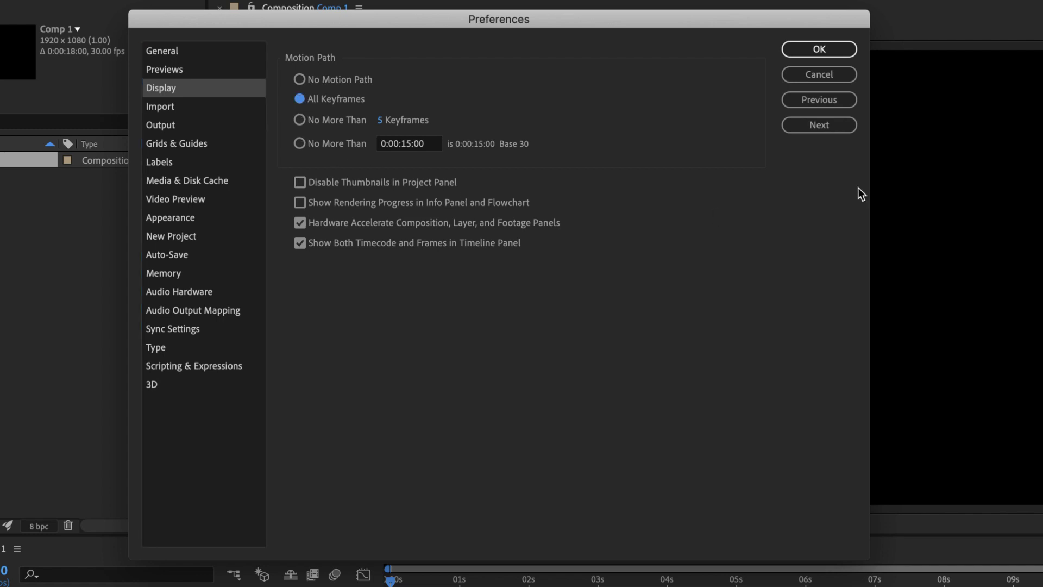
click(823, 53)
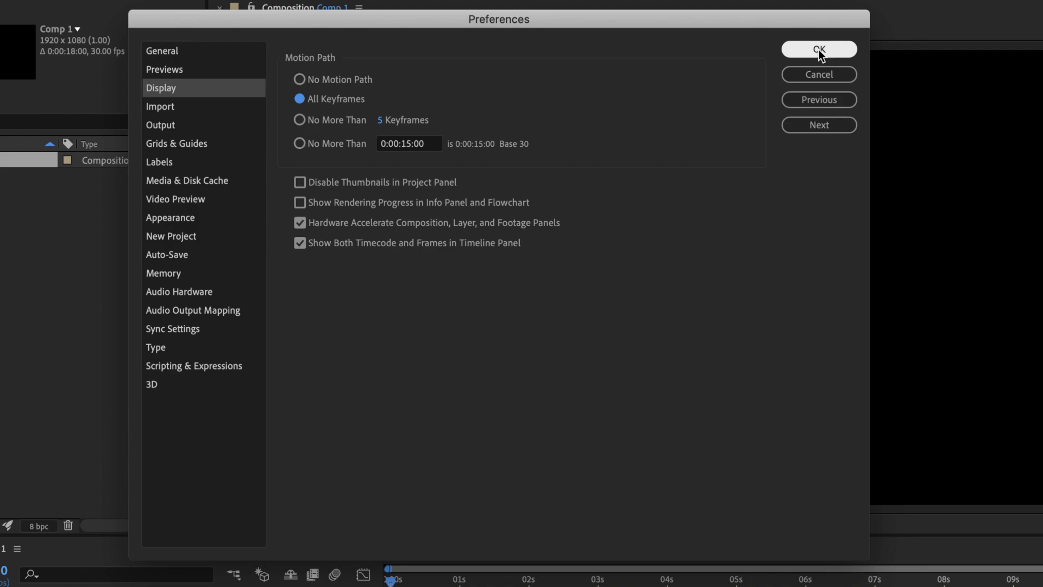
click(819, 50)
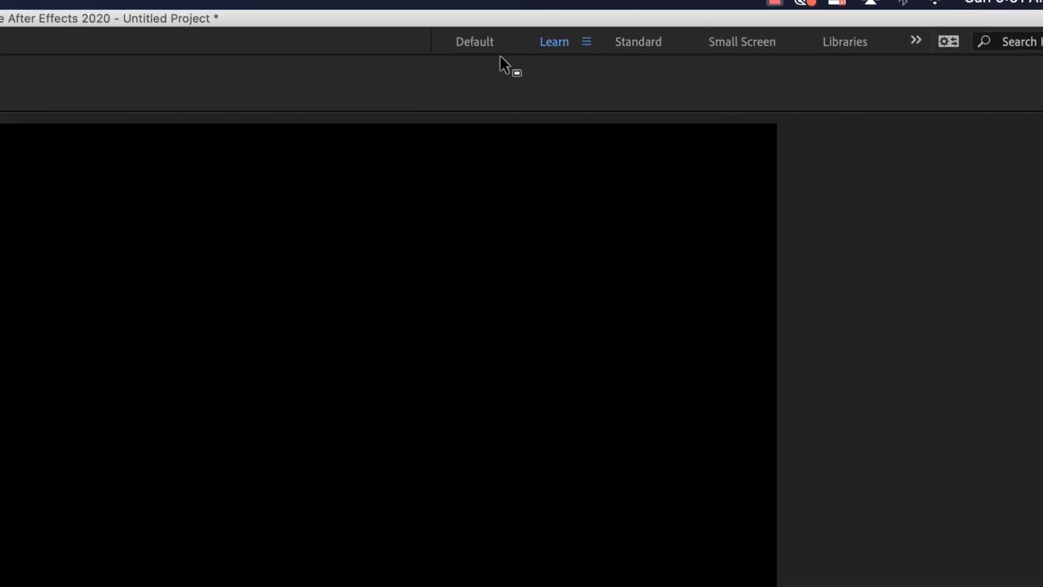
Switch to the Default workspace and look through the additional workspaces available.
click(473, 45)
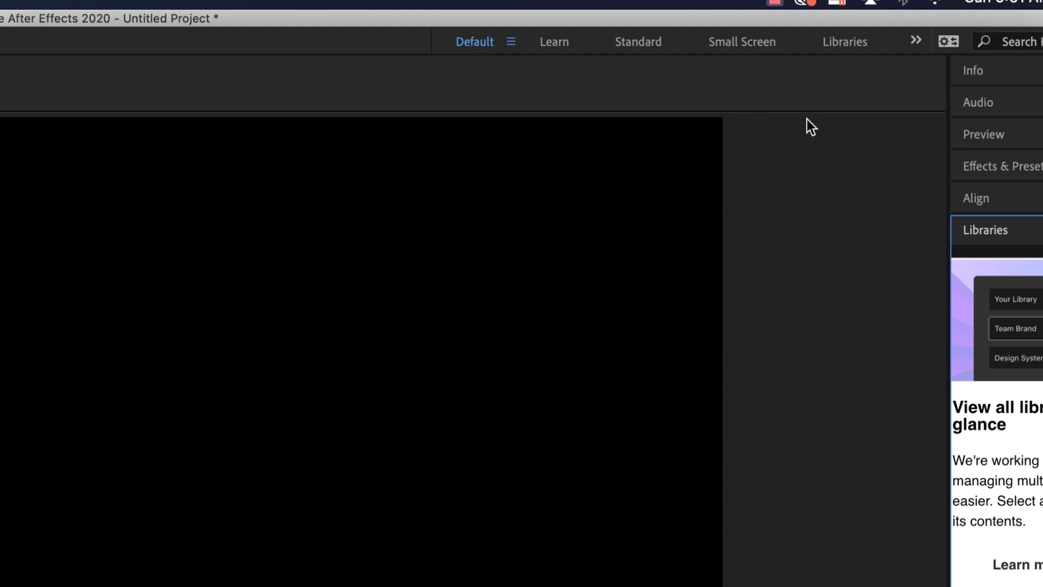
click(916, 41)
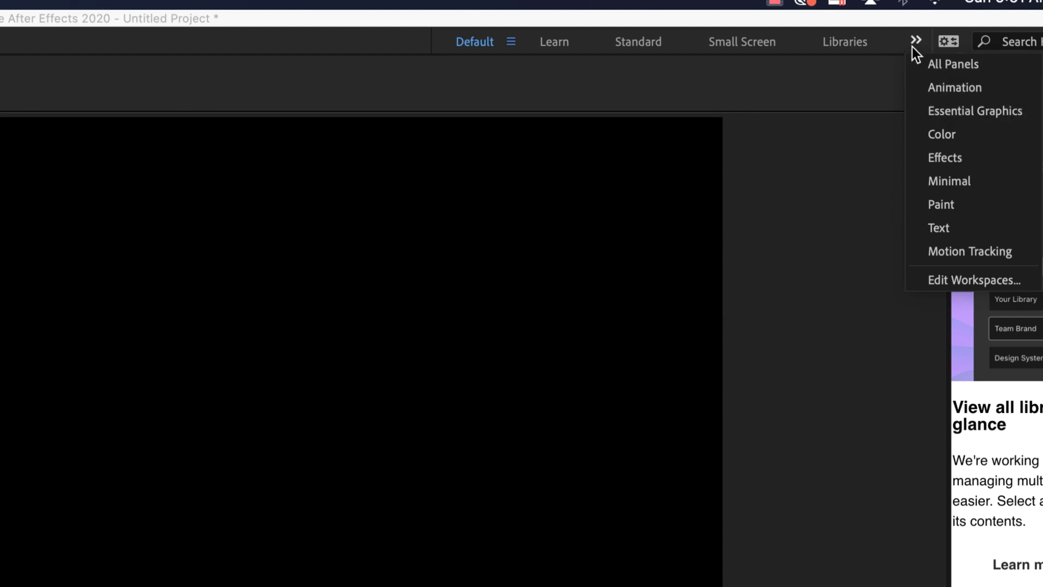
click(476, 43)
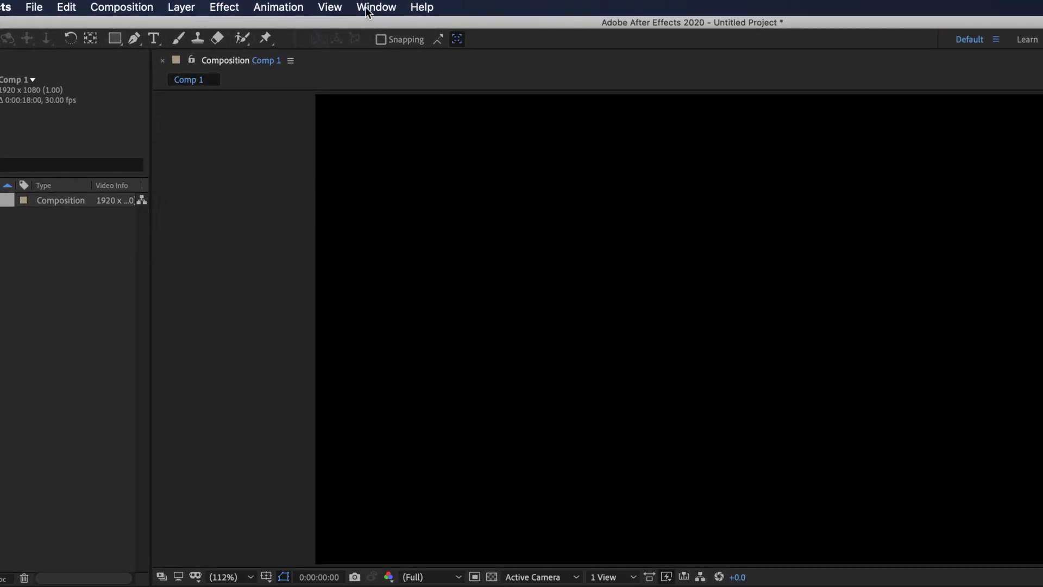
Review which panels are available and expand the Align panel.
click(367, 8)
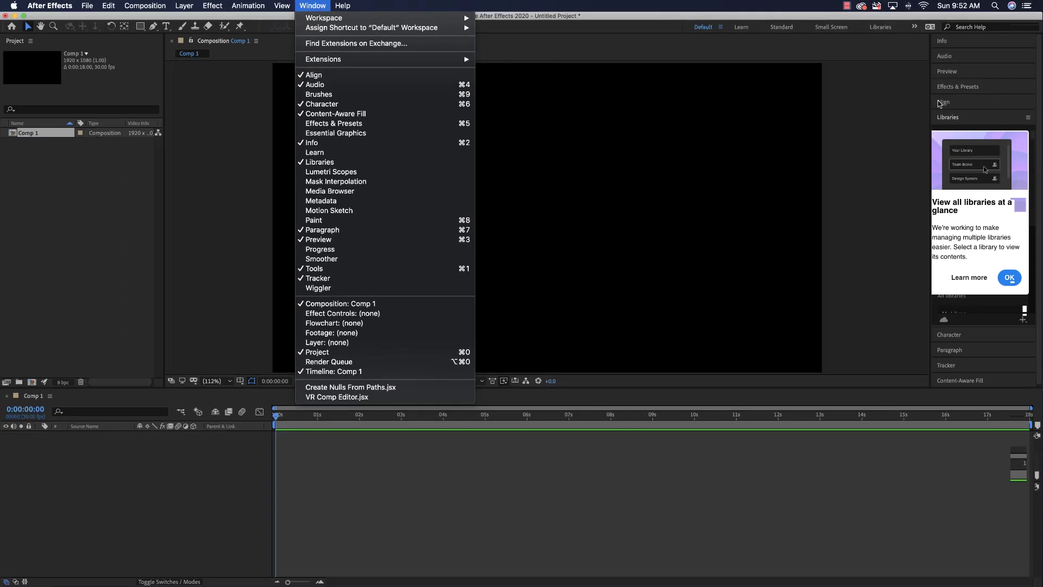
click(513, 121)
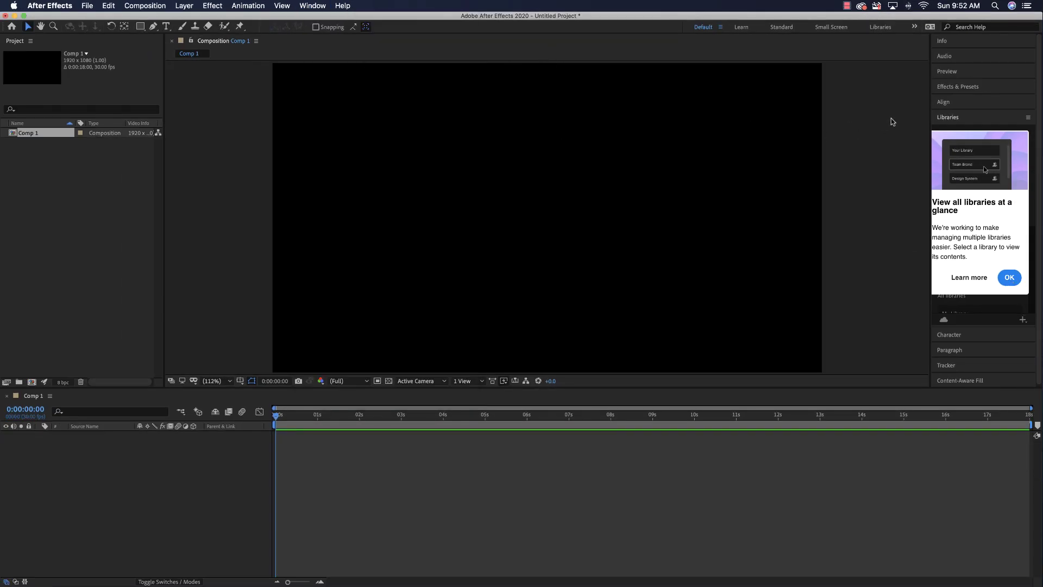
click(960, 105)
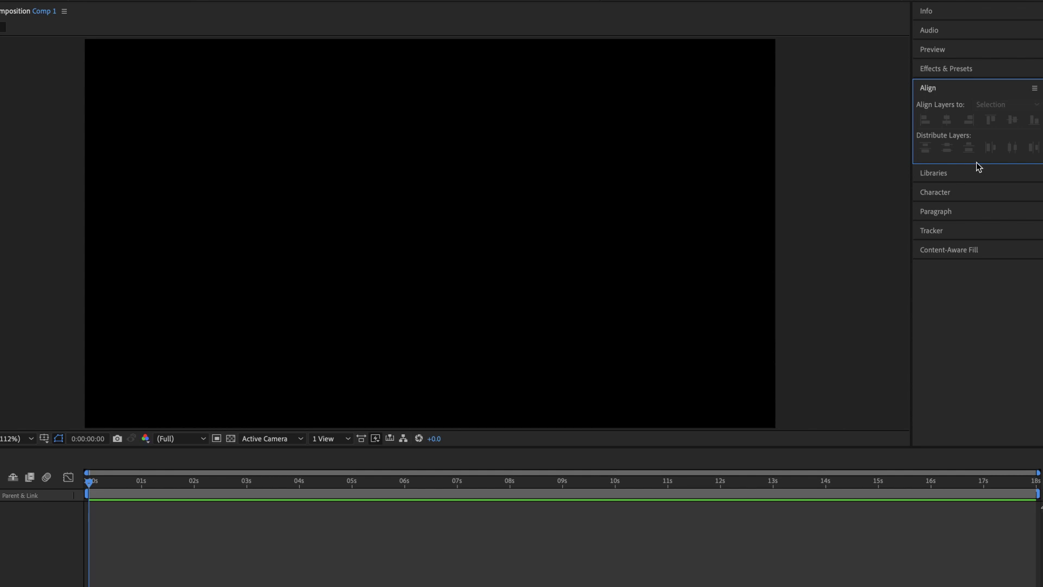
mouse_move(975, 162)
mouse_down()
mouse_move(973, 235)
mouse_move(981, 162)
mouse_up()
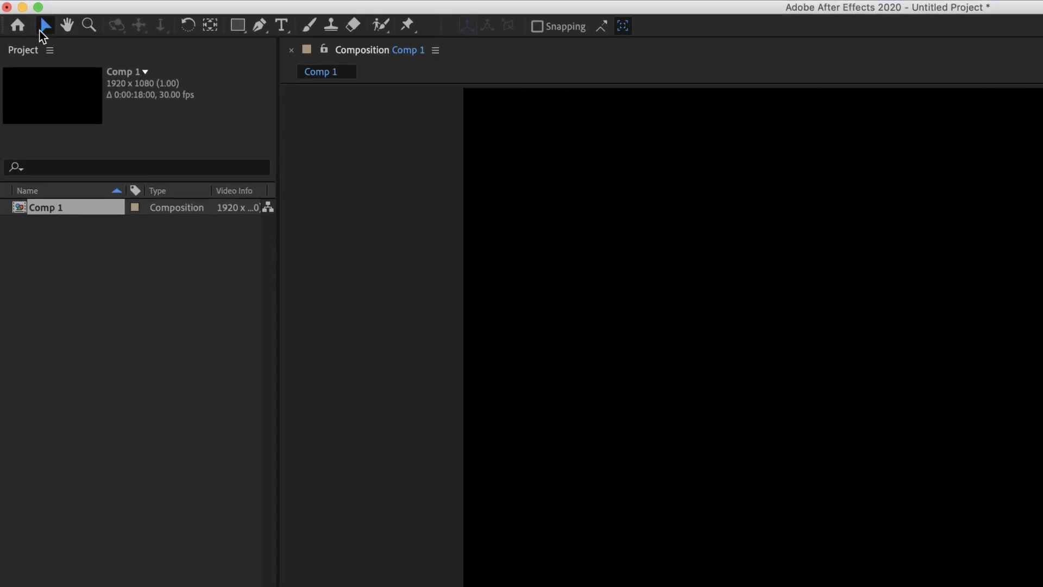
Try the Hand tool, the Rectangle tool with its shape variants, and the Horizontal Type tool.
click(68, 25)
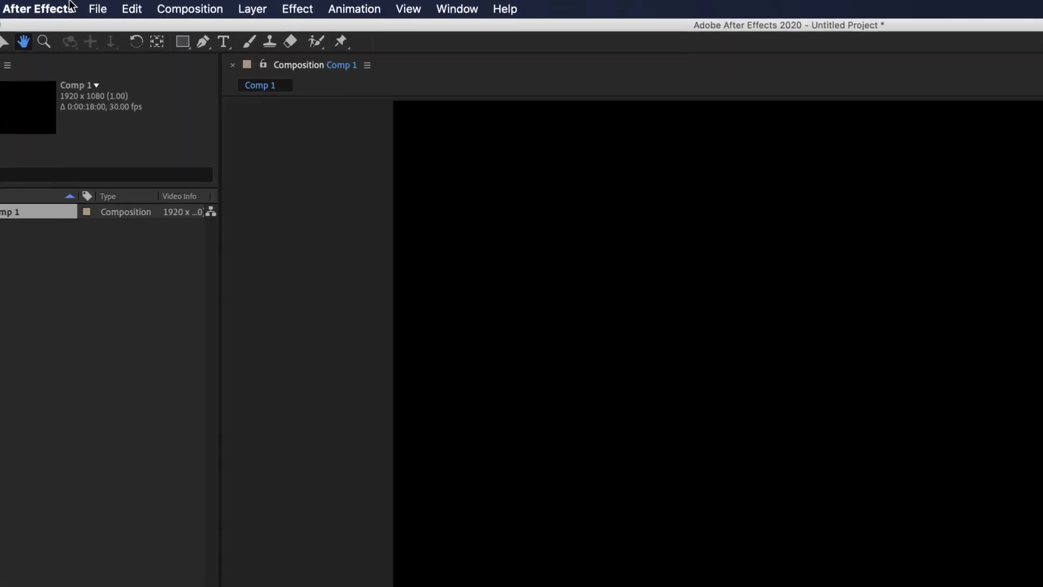
click(188, 47)
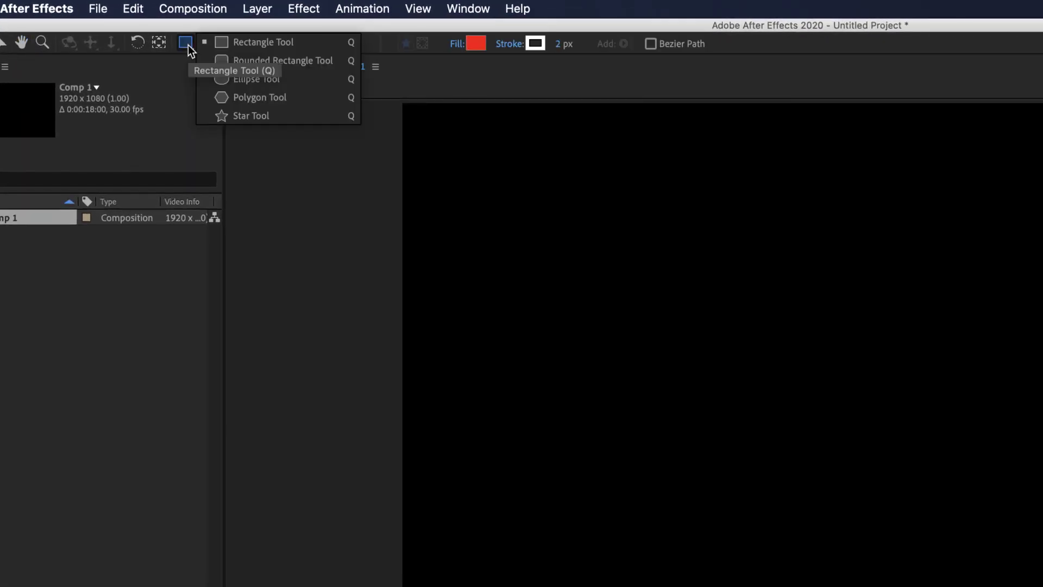
click(255, 43)
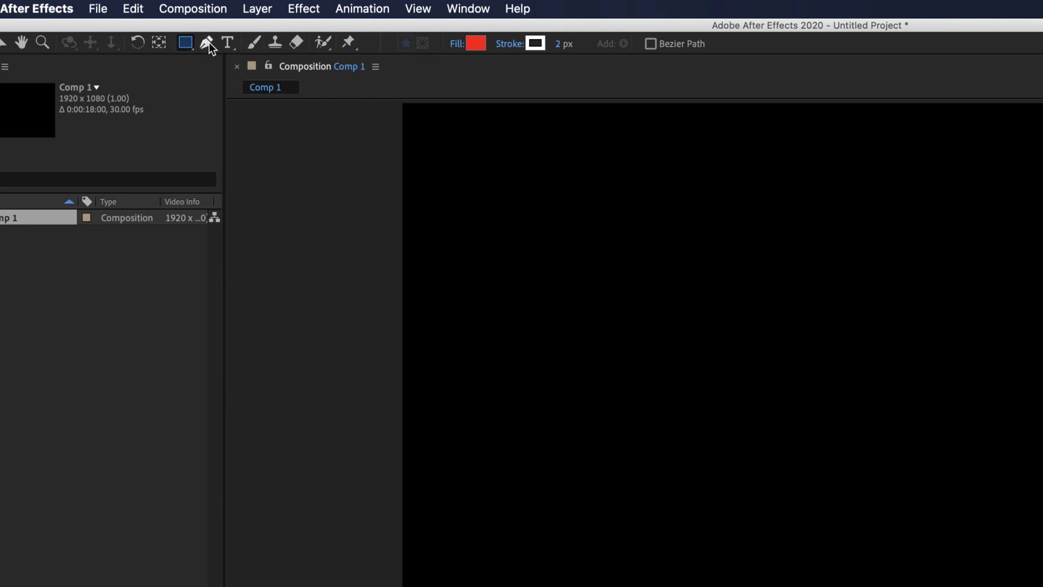
click(228, 43)
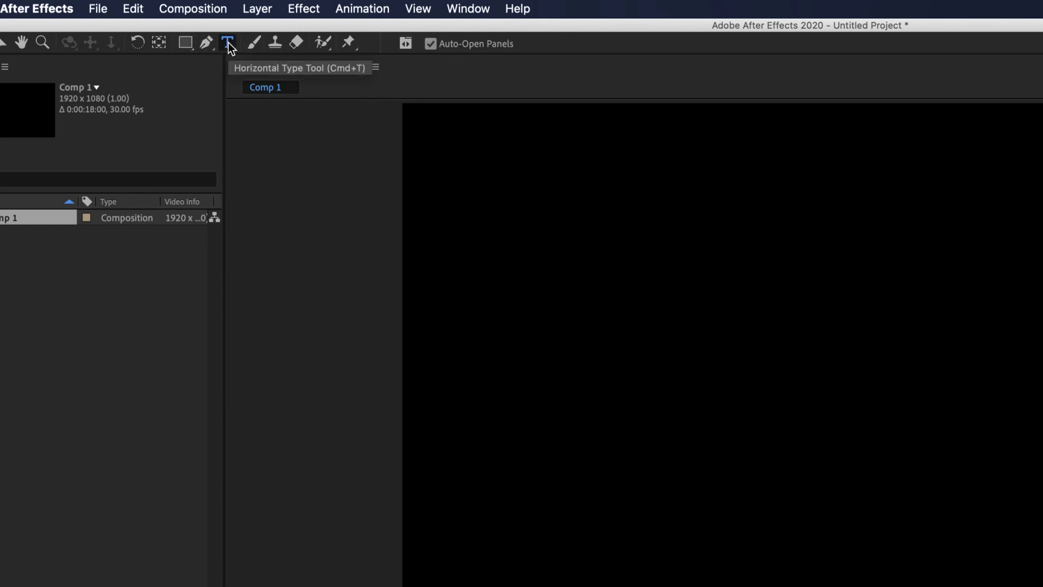
Select the Rectangle tool and move the timeline's current time to 0:00:03:00.
click(184, 42)
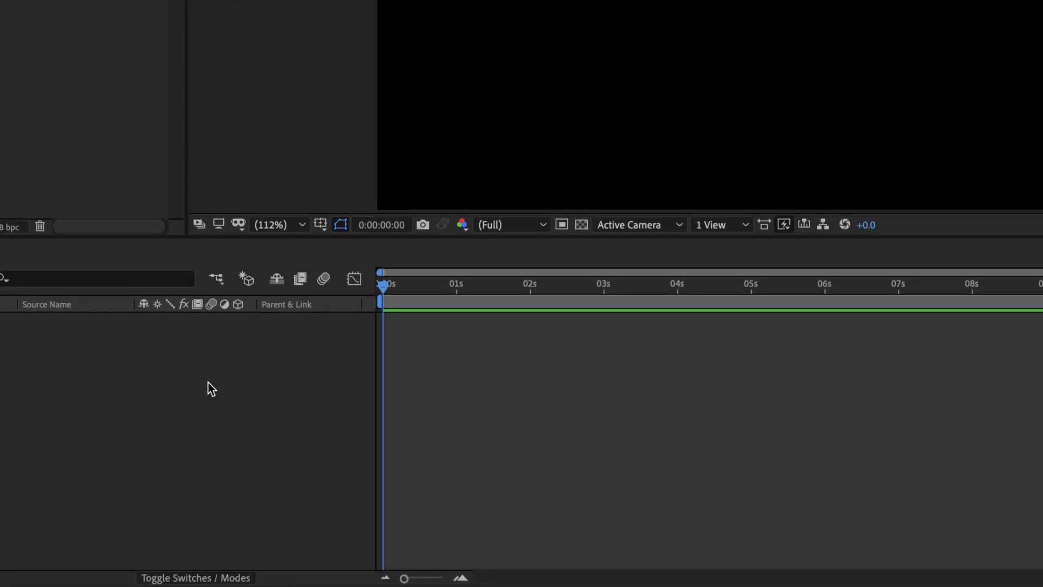
mouse_move(384, 288)
mouse_down()
mouse_move(573, 290)
mouse_move(364, 291)
mouse_move(533, 290)
mouse_move(382, 292)
mouse_up()
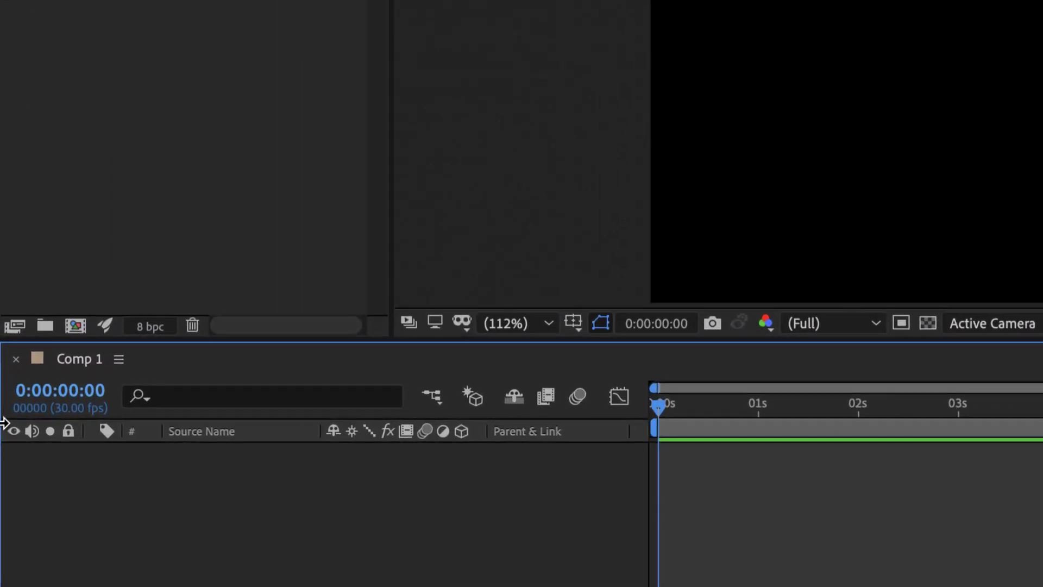
click(78, 390)
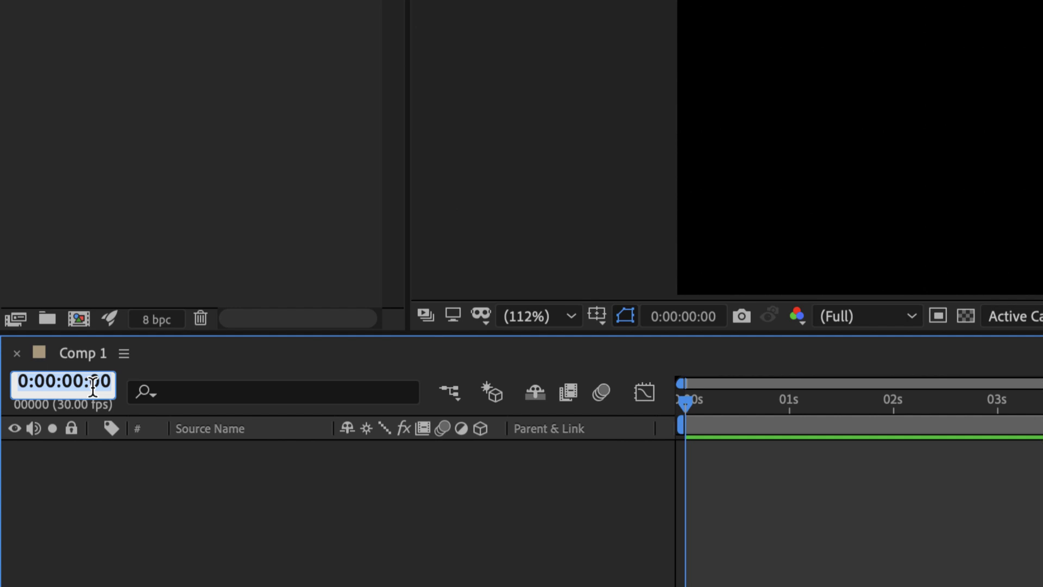
text(300)
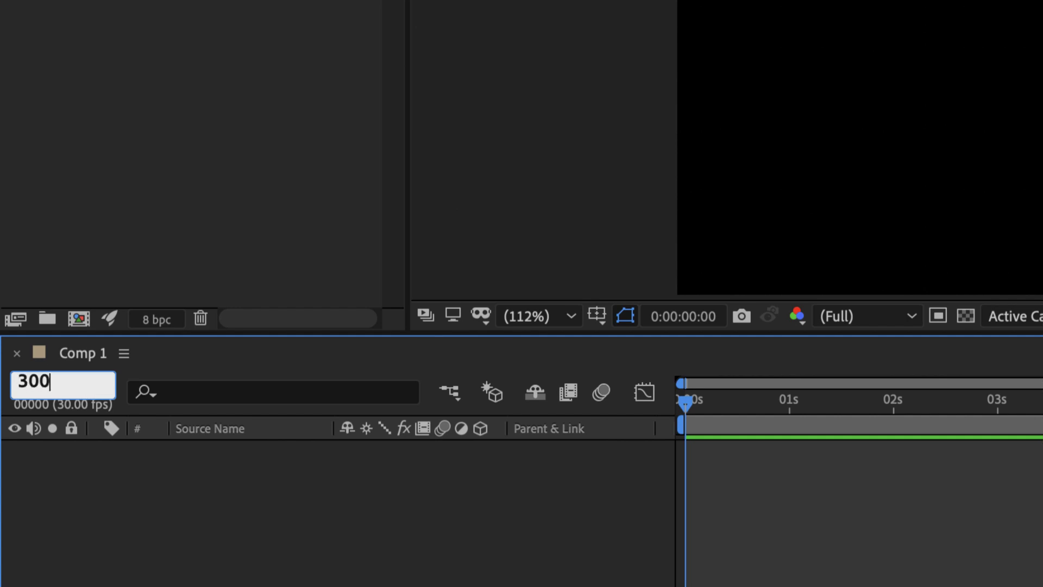
key(Return)
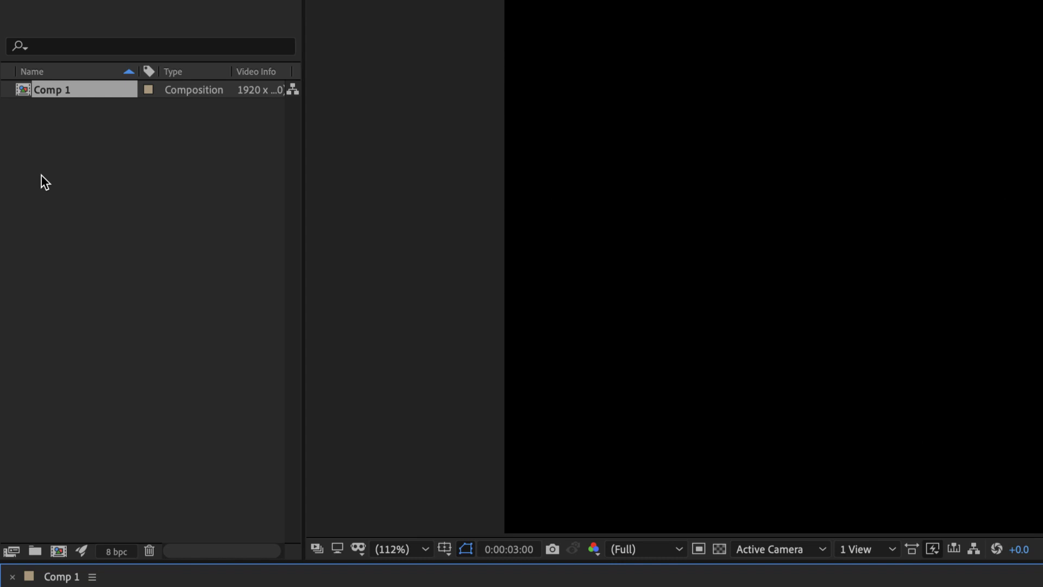
Import the video After Effects Tut 1.mp4 into the project without creating a composition.
right_click(139, 163)
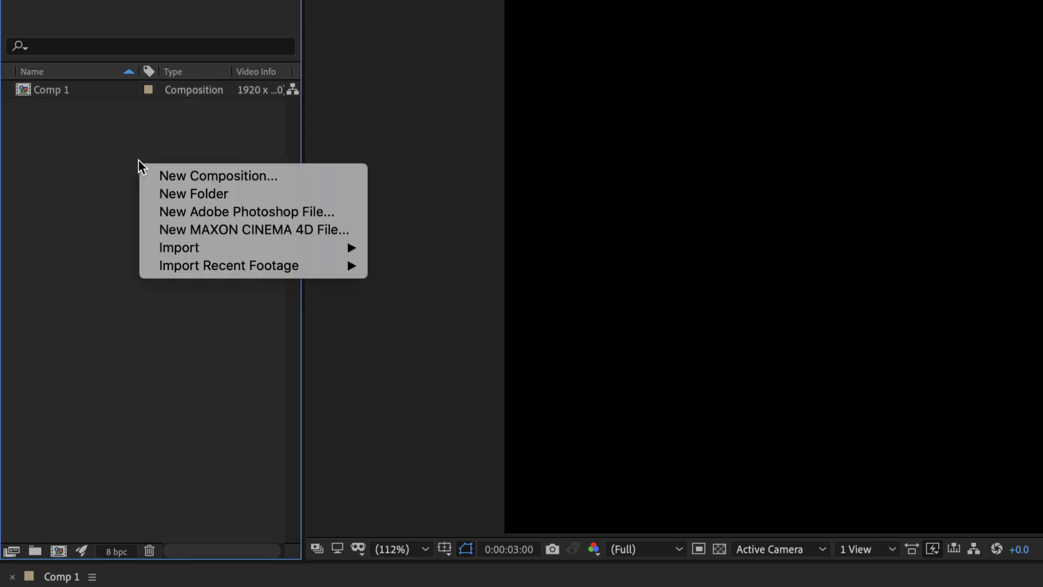
mouse_move(206, 246)
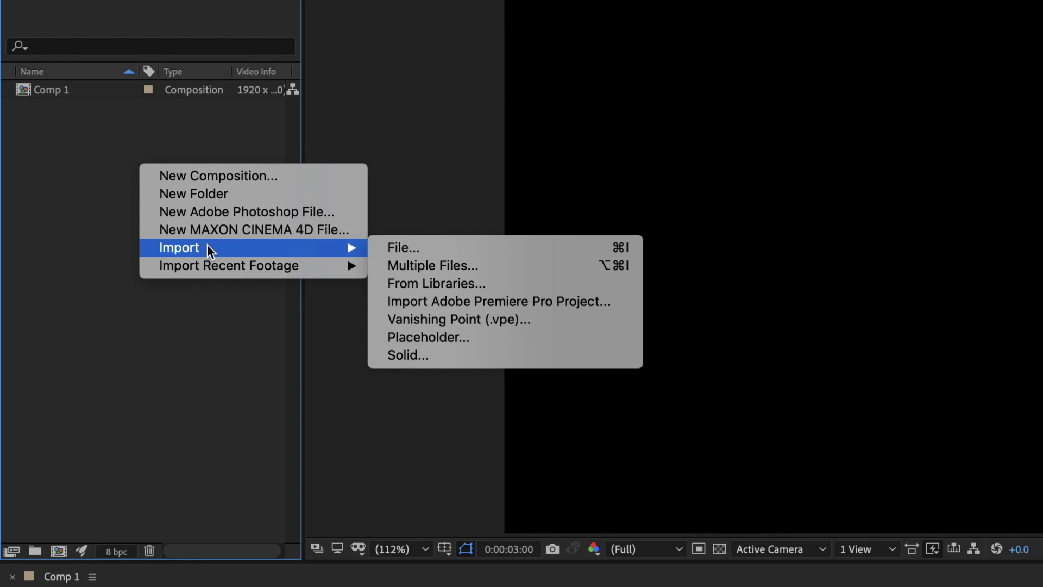
click(492, 249)
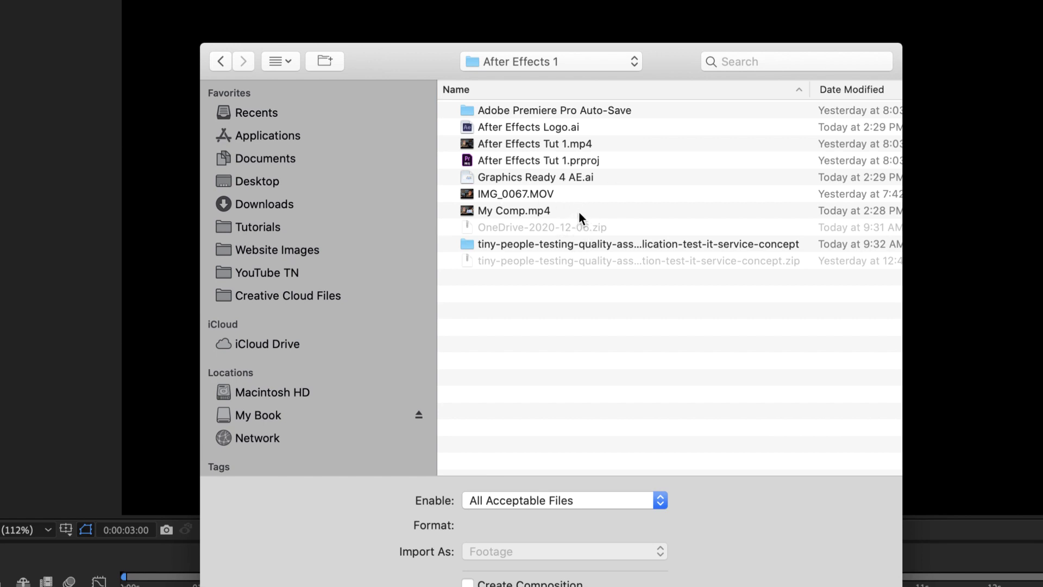
click(556, 145)
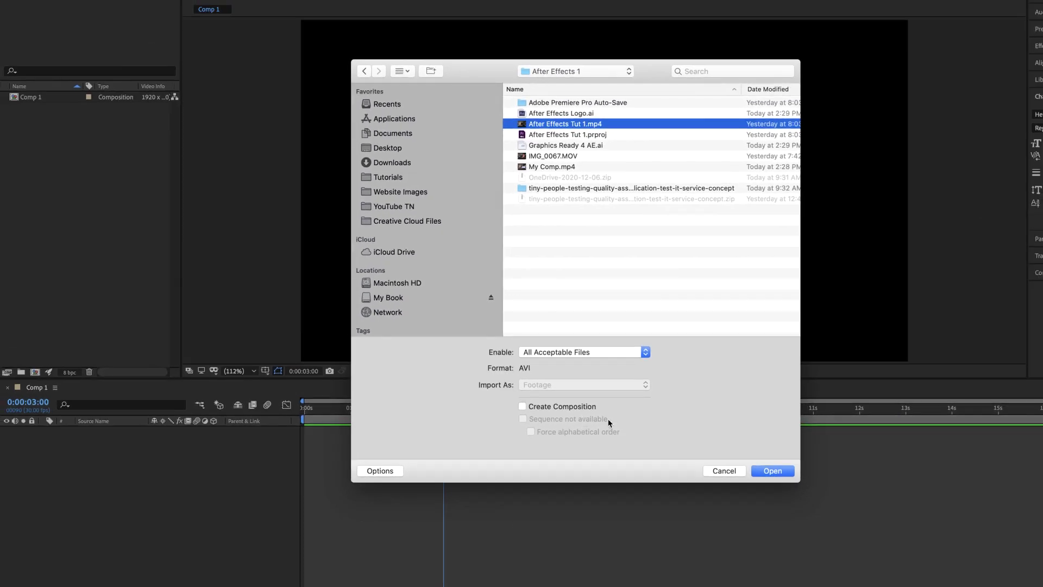
click(775, 472)
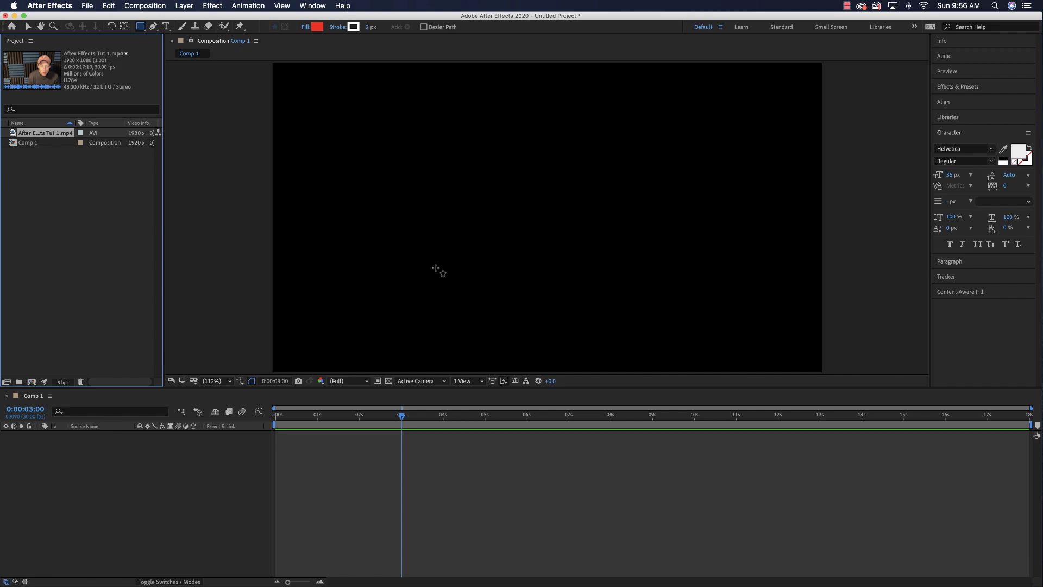
Look through the keyboard shortcuts for the Composition, Character and Paragraph, Layer and Timeline panels, and leave without saving changes.
click(109, 6)
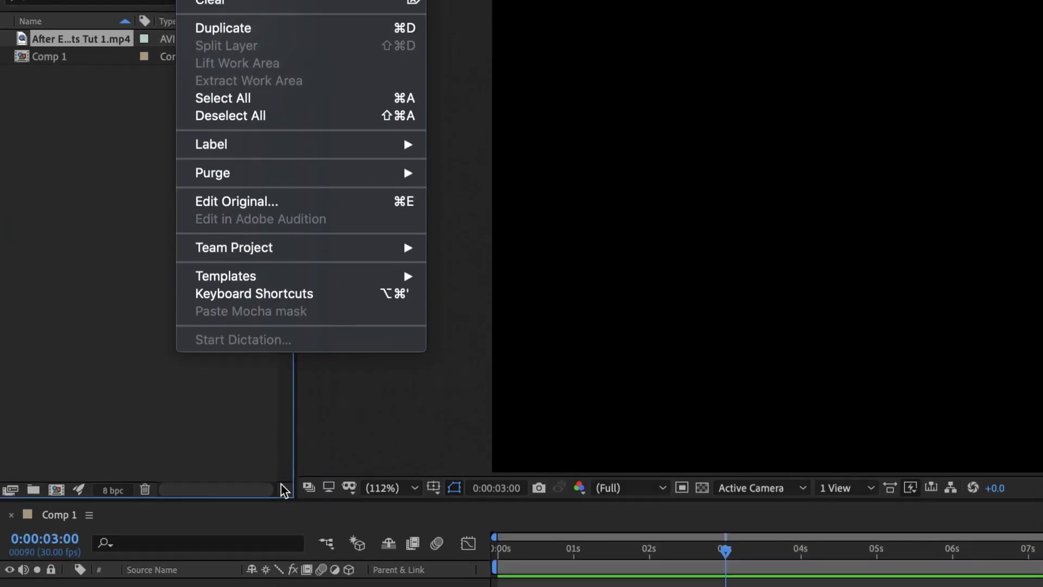
click(266, 282)
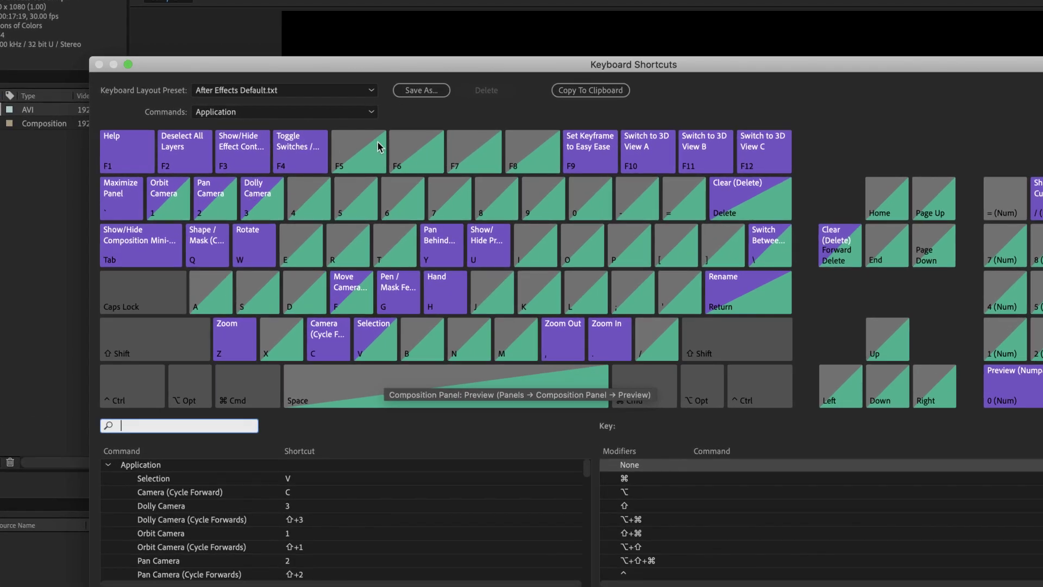
click(375, 112)
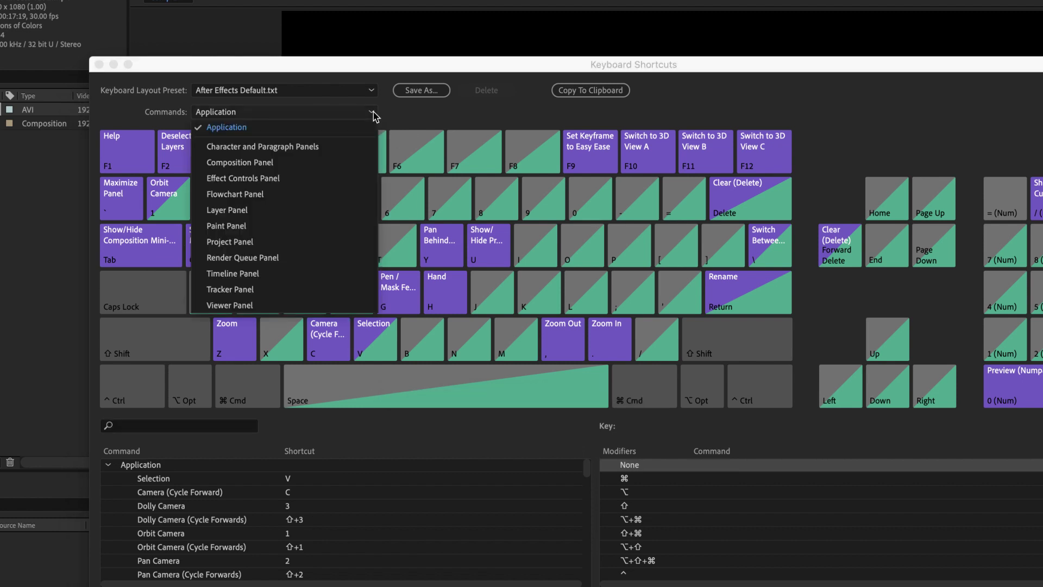
click(257, 163)
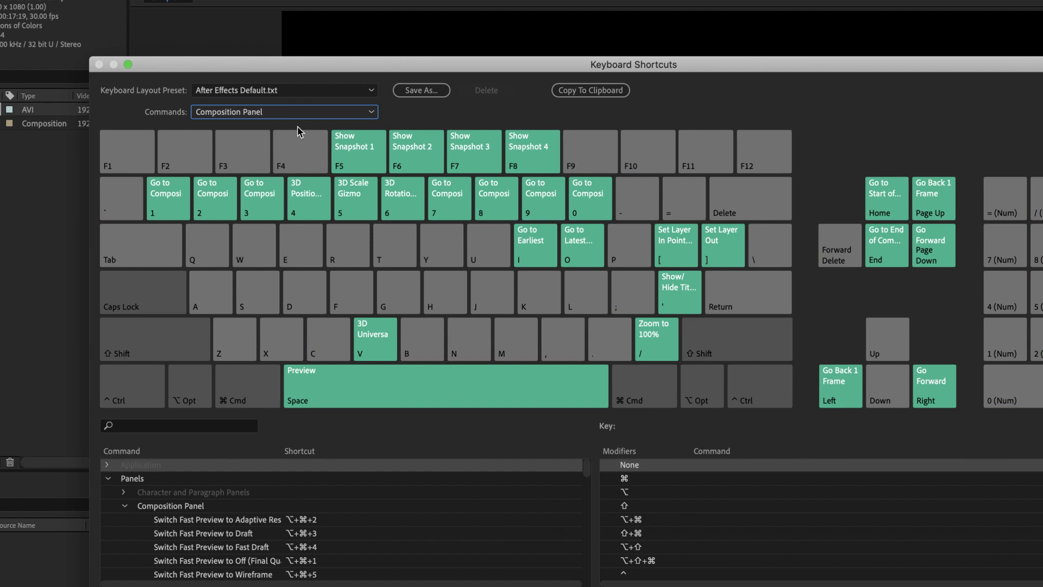
click(307, 113)
click(287, 145)
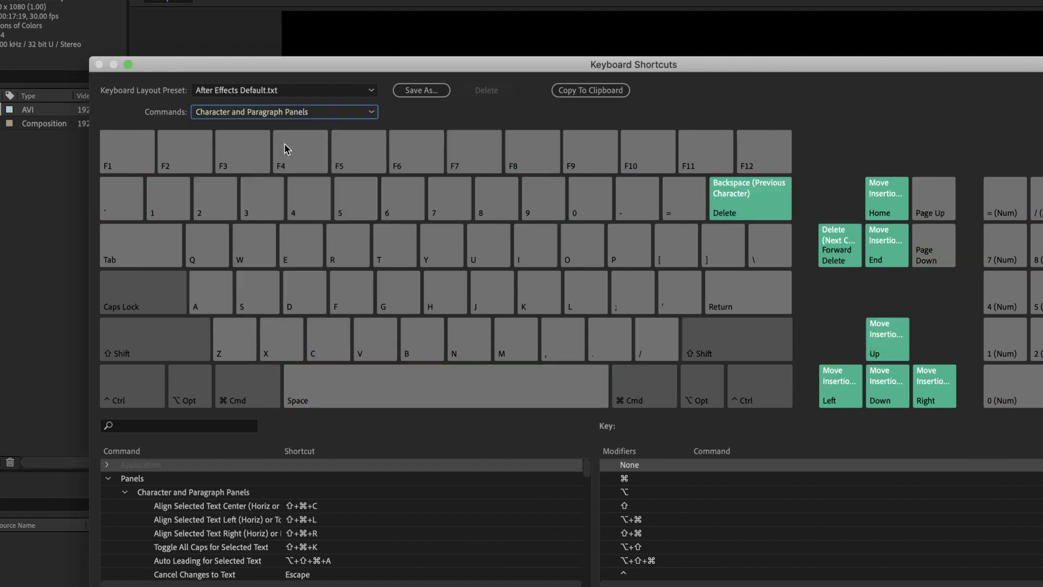
click(312, 115)
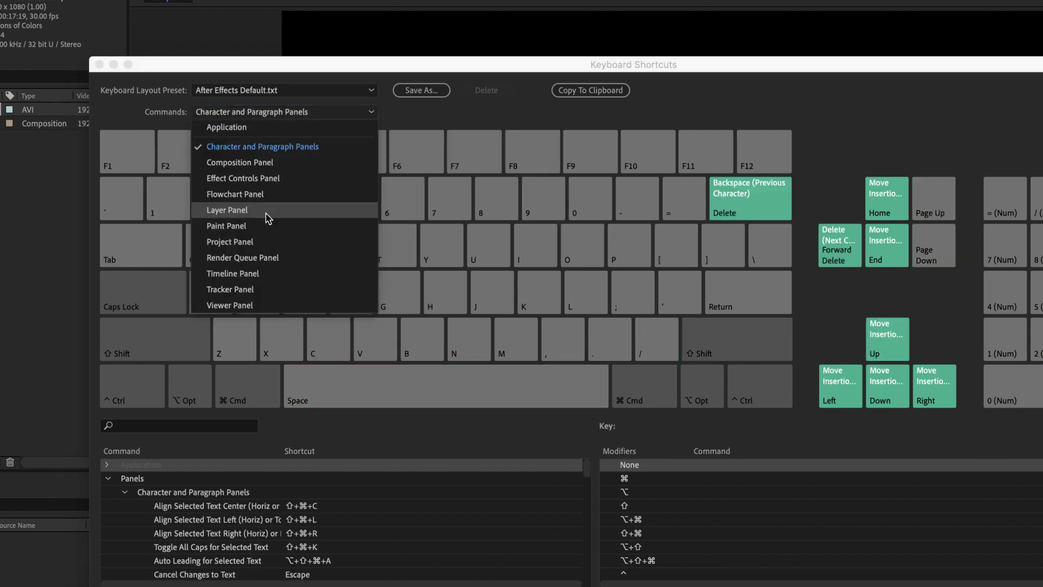
click(266, 216)
click(316, 113)
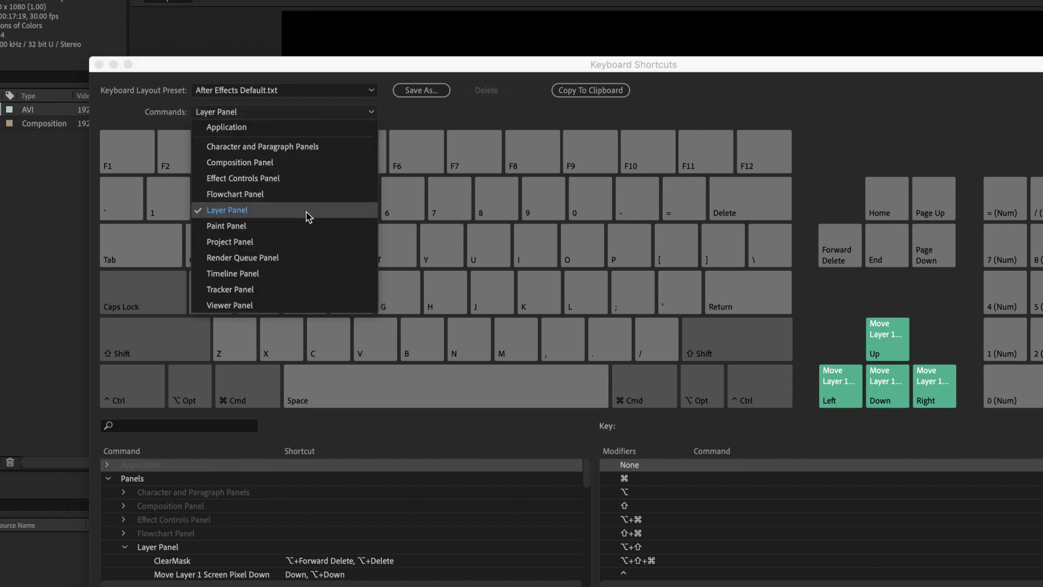
click(275, 273)
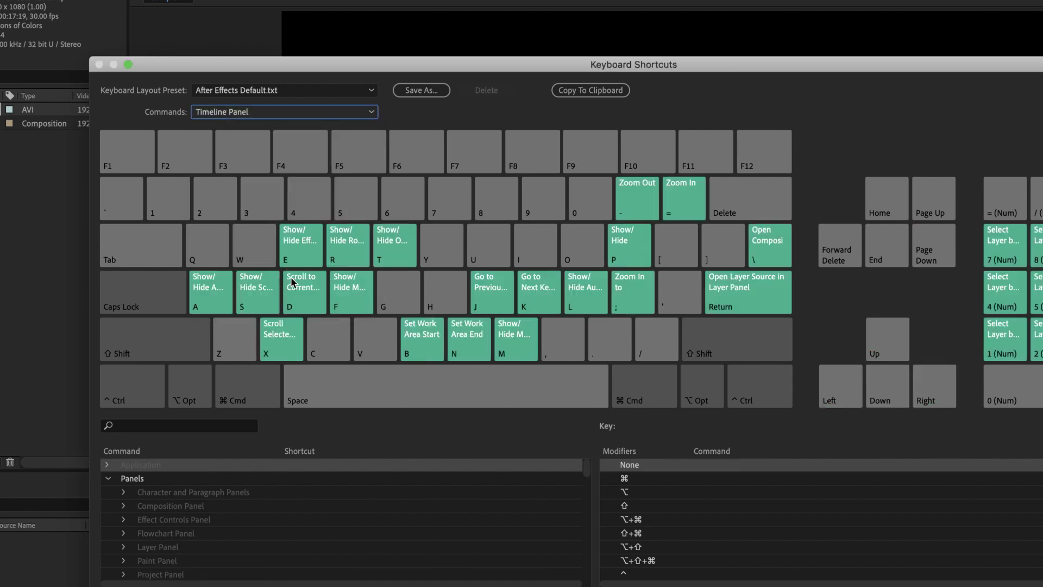
scroll(396, 256, down, 5)
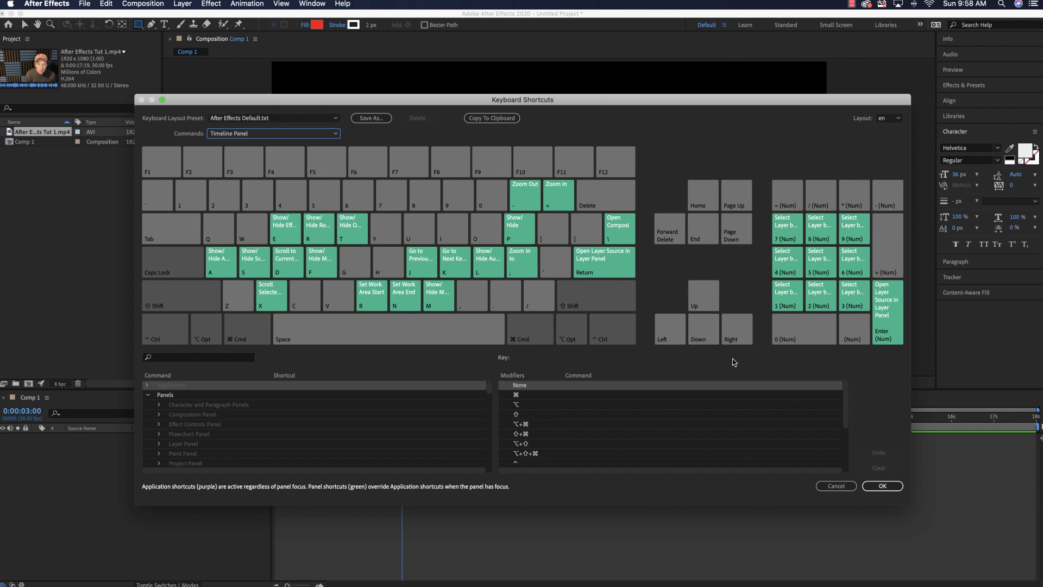
click(842, 485)
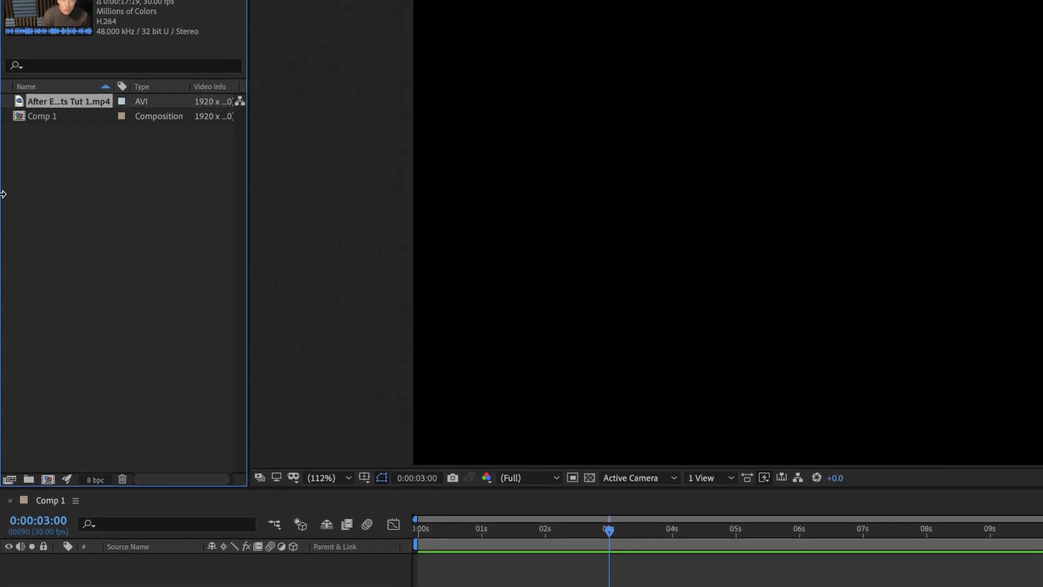
Import After Effects Logo.ai into the project as footage with merged layers.
right_click(59, 166)
mouse_move(103, 236)
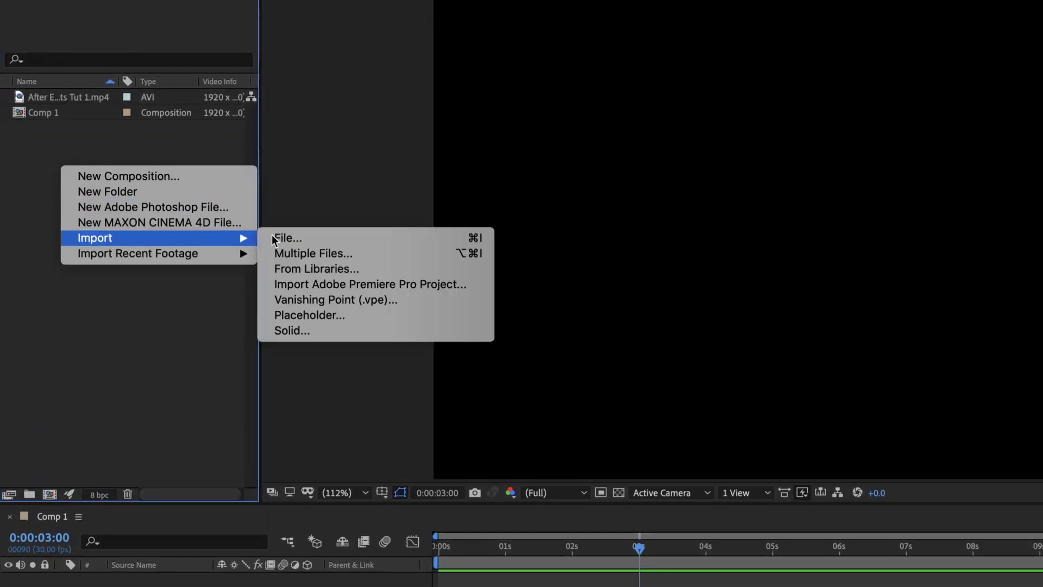
click(343, 236)
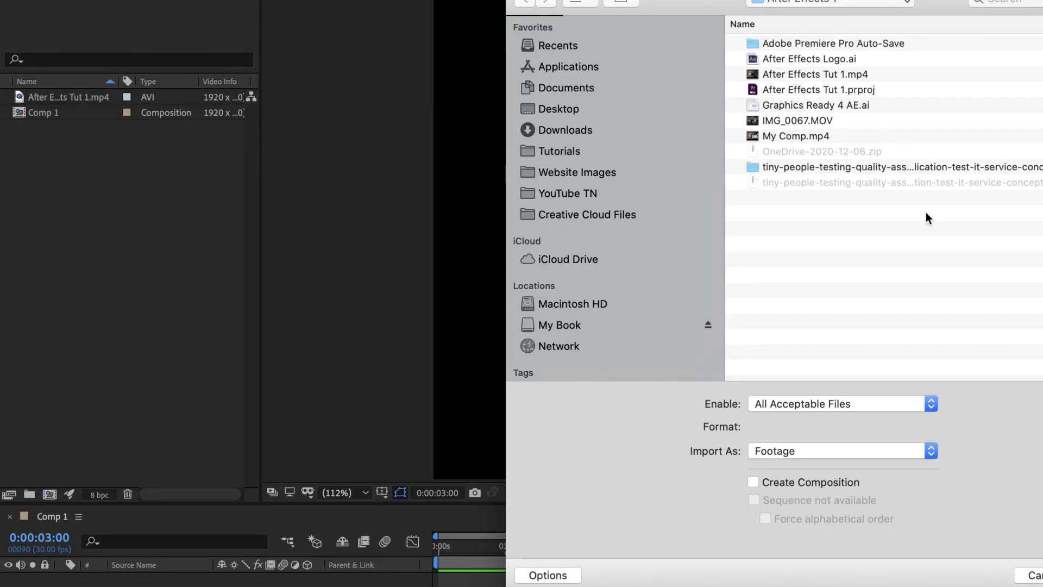
click(842, 60)
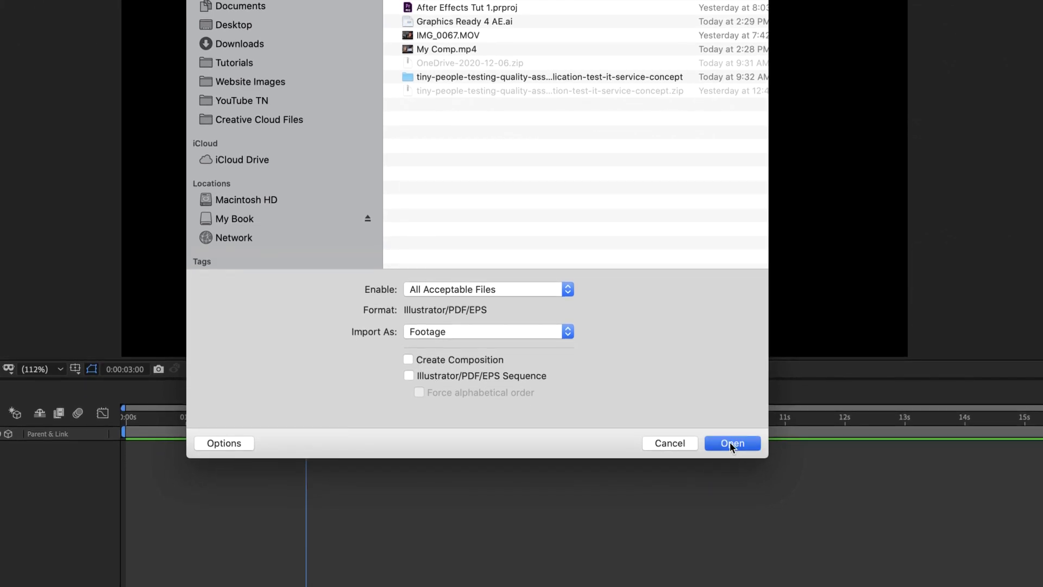
click(729, 441)
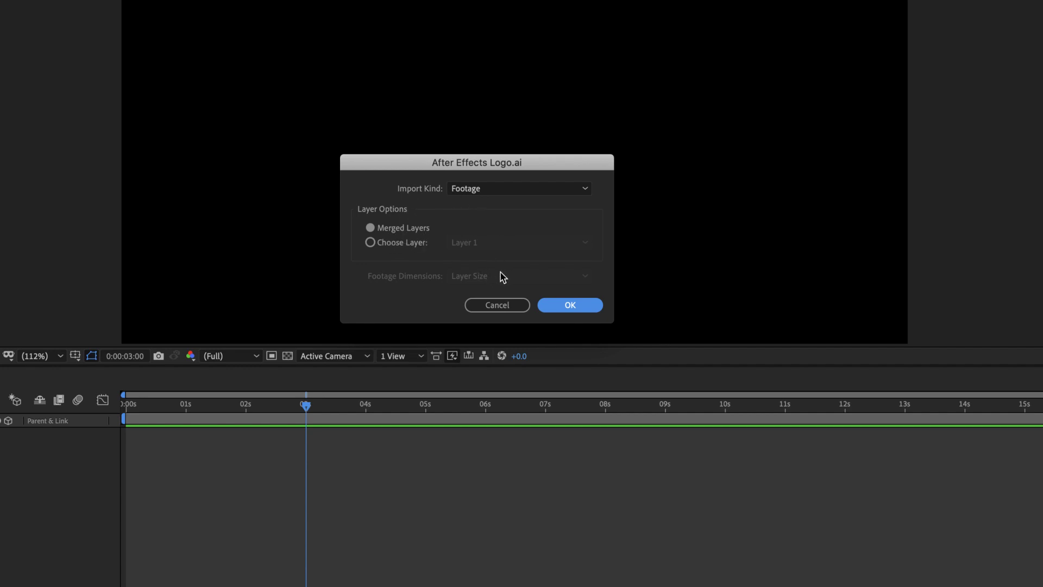
click(573, 306)
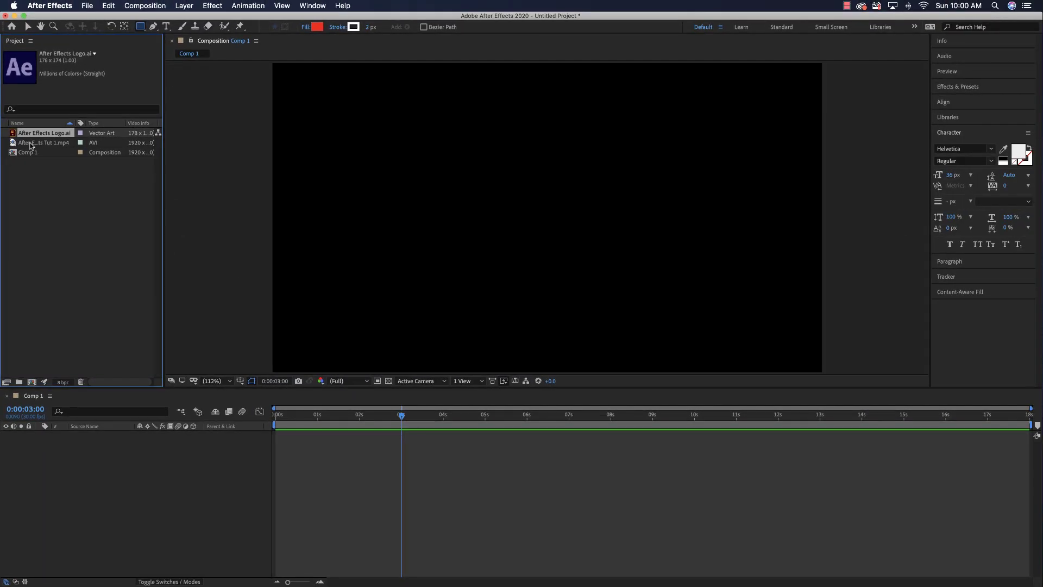
Add After Effects Tut 1.mp4 to the Comp 1 timeline and place After Effects Logo.ai over it in the frame's upper-left corner.
drag(14, 143, 292, 437)
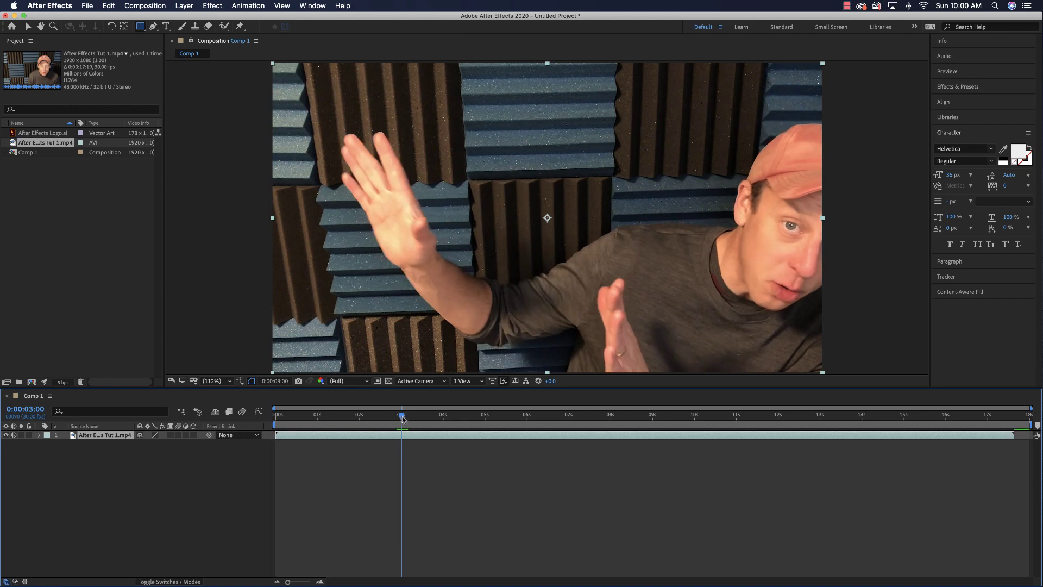
drag(402, 418, 276, 418)
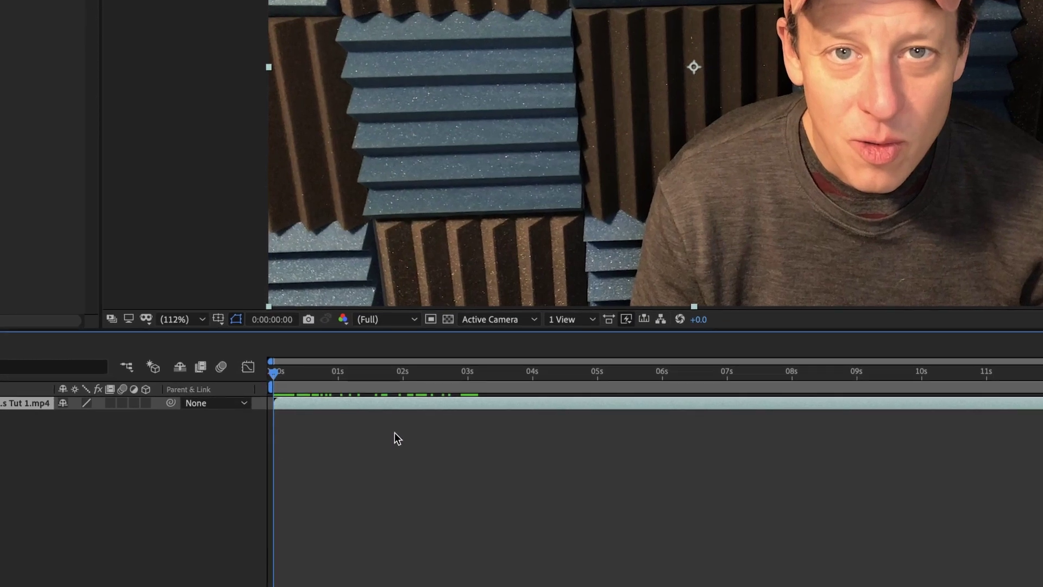
drag(273, 382, 380, 375)
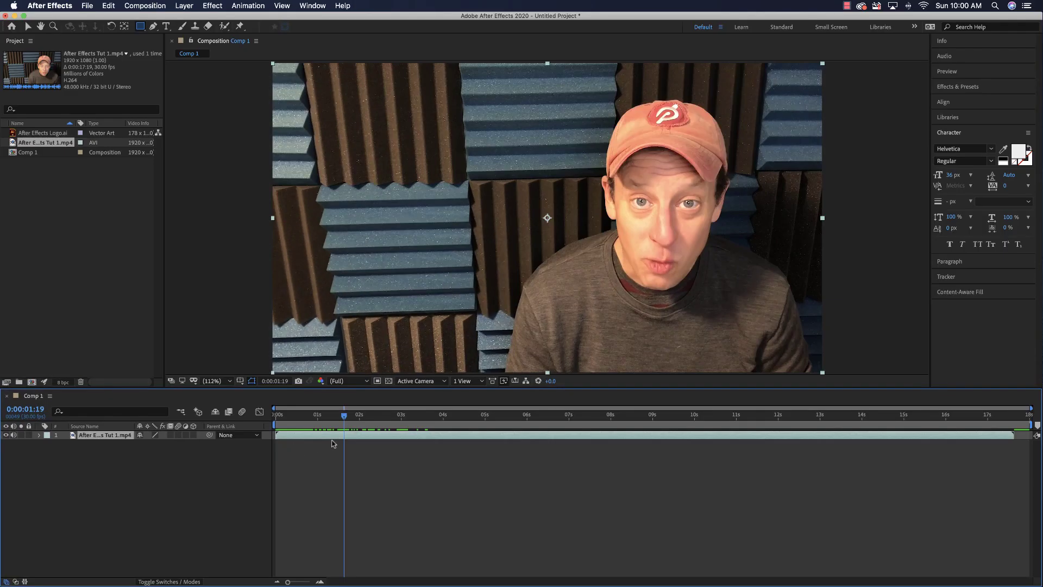
drag(343, 419, 276, 423)
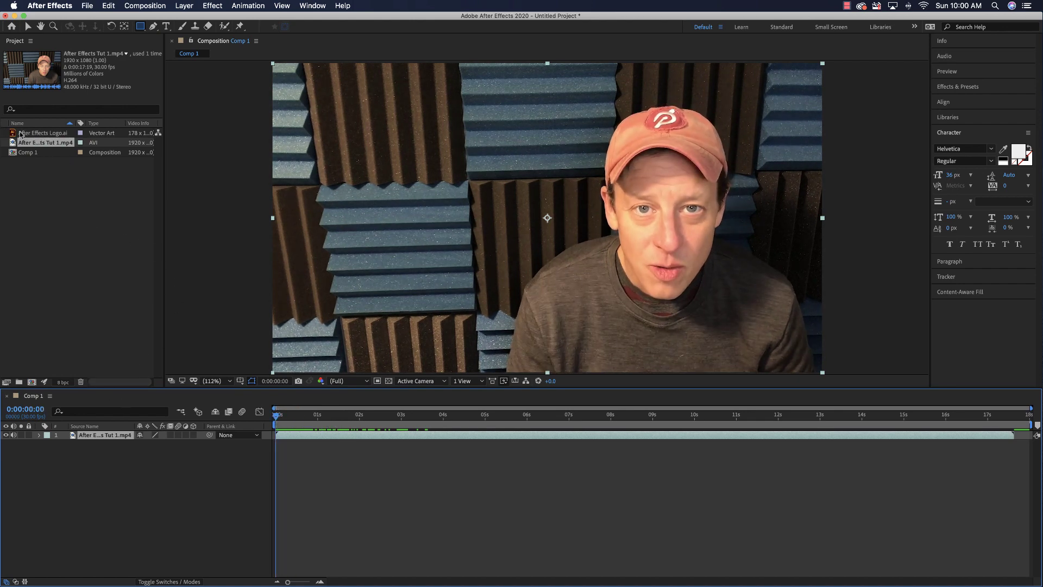
drag(20, 134, 311, 98)
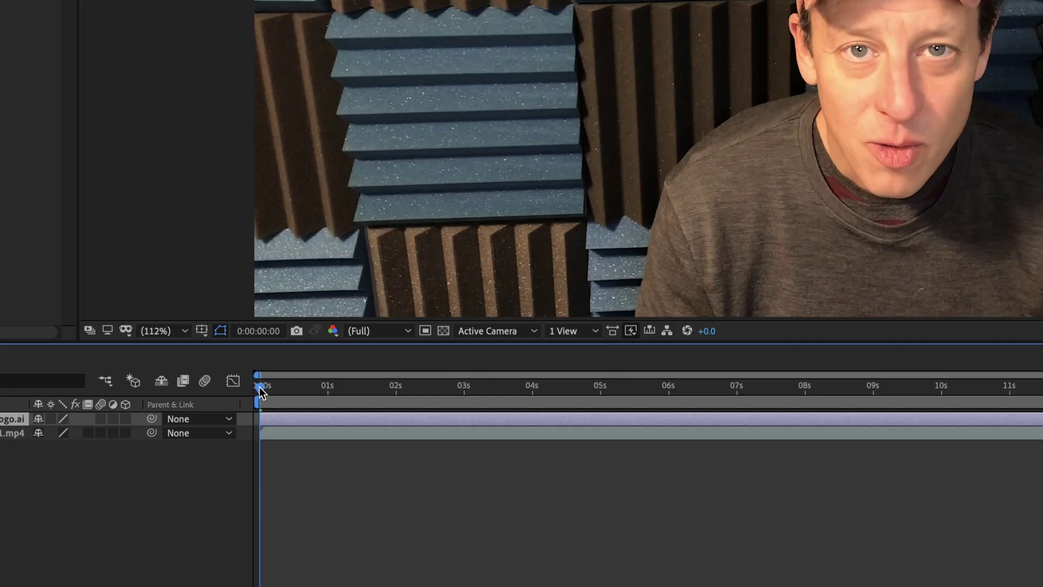
Fade out the logo layer by keyframing its opacity at 100% at 0:00:11:00 and 0% at 0:00:17:17.
drag(256, 389, 1009, 386)
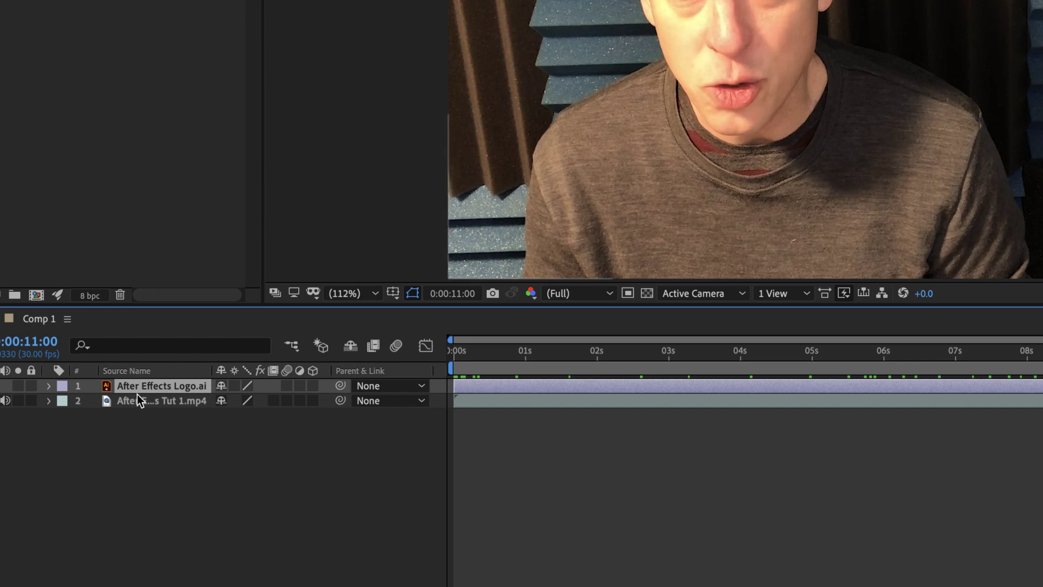
key(t)
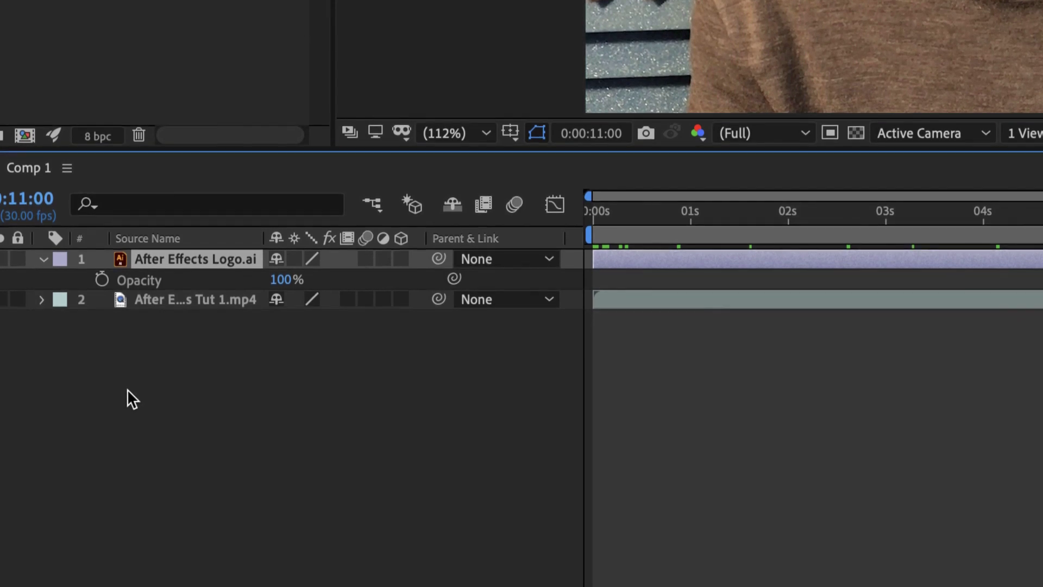
click(102, 280)
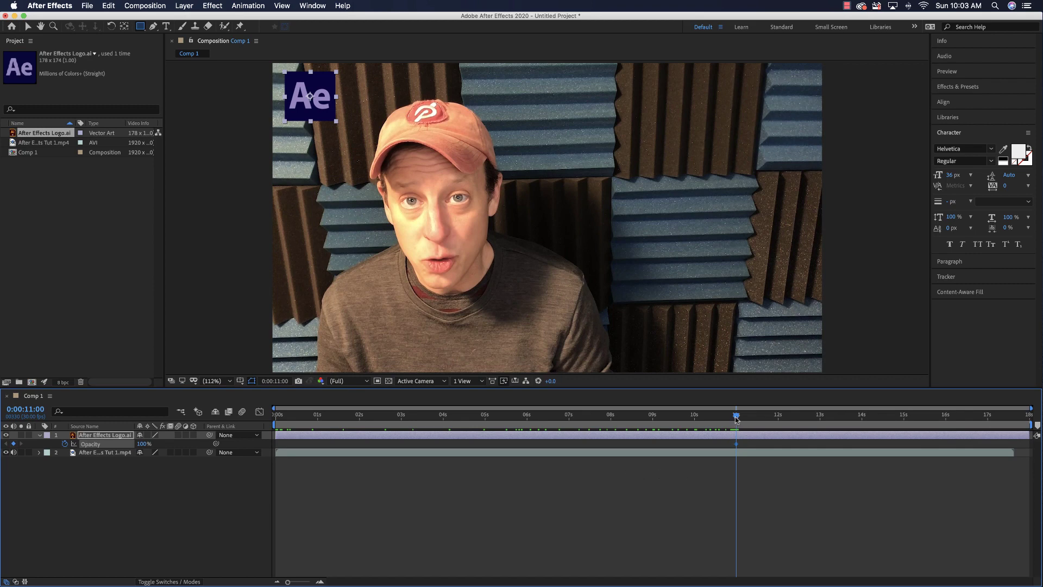
drag(735, 418, 1010, 424)
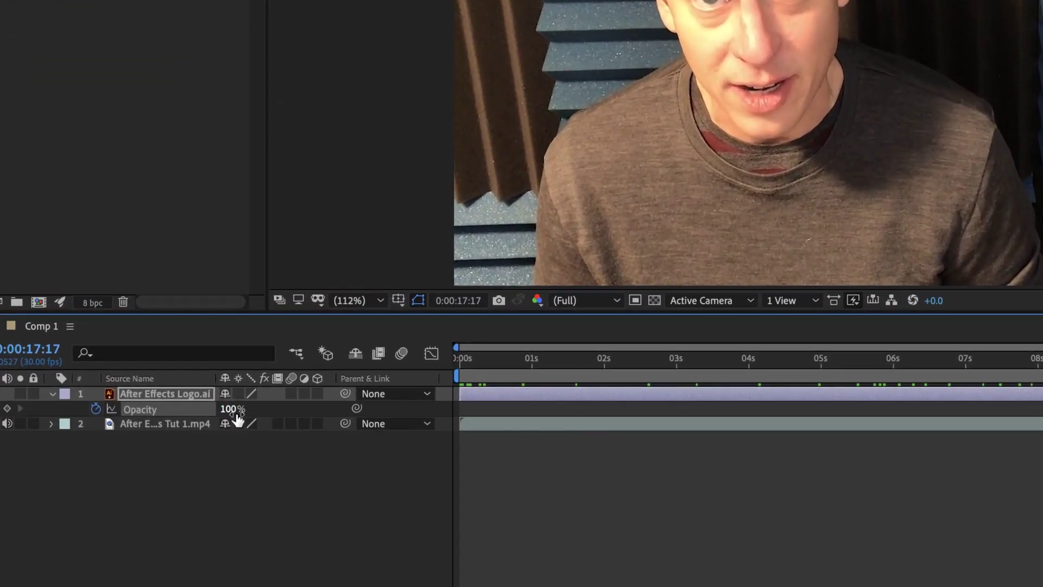
drag(238, 413, 148, 412)
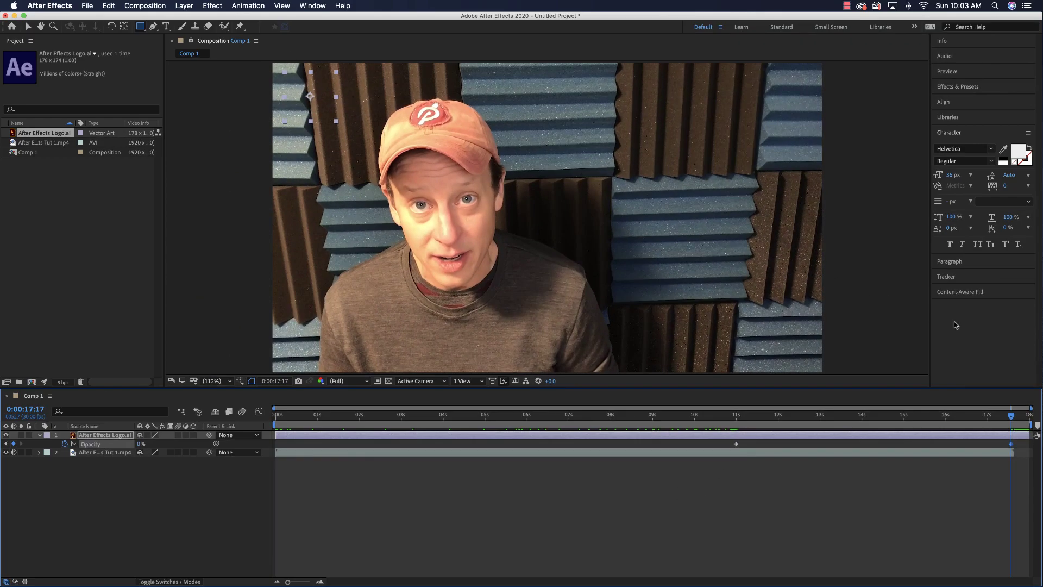
Return to 0:00:00:00 and set up the Type tool with Myriad Pro Bold at 97 px.
drag(1011, 417, 276, 427)
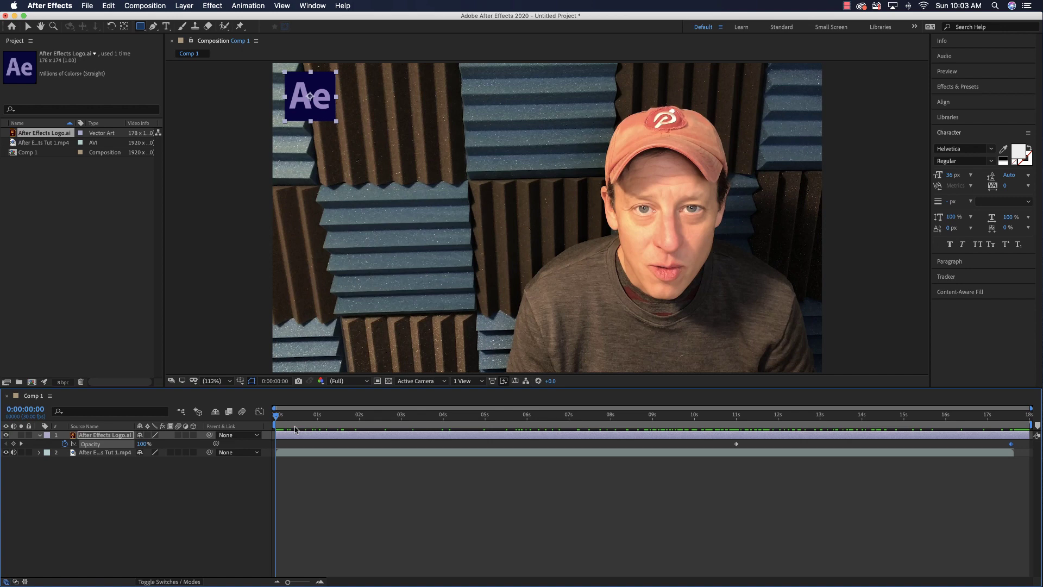
click(166, 27)
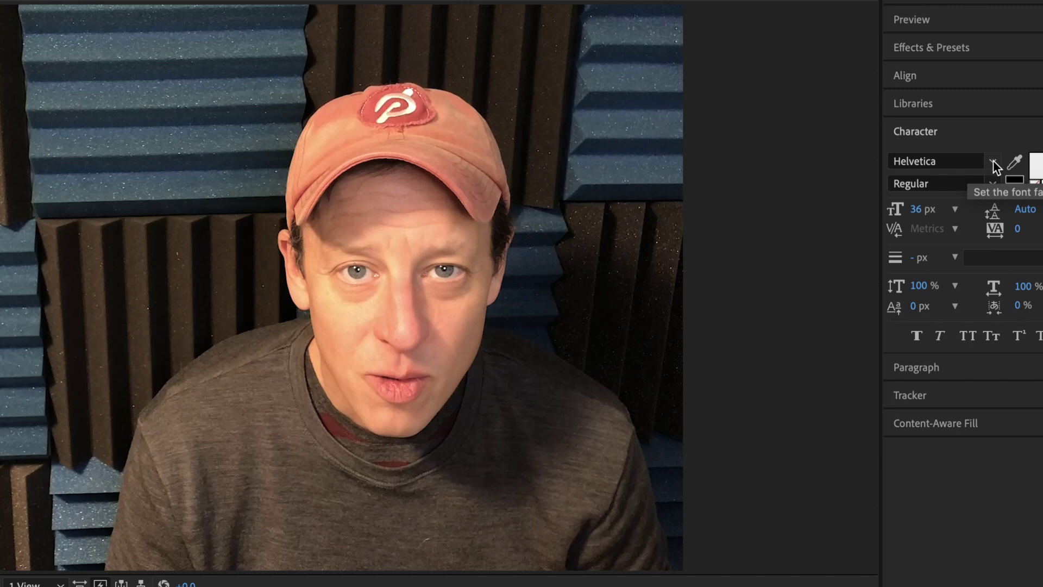
click(993, 162)
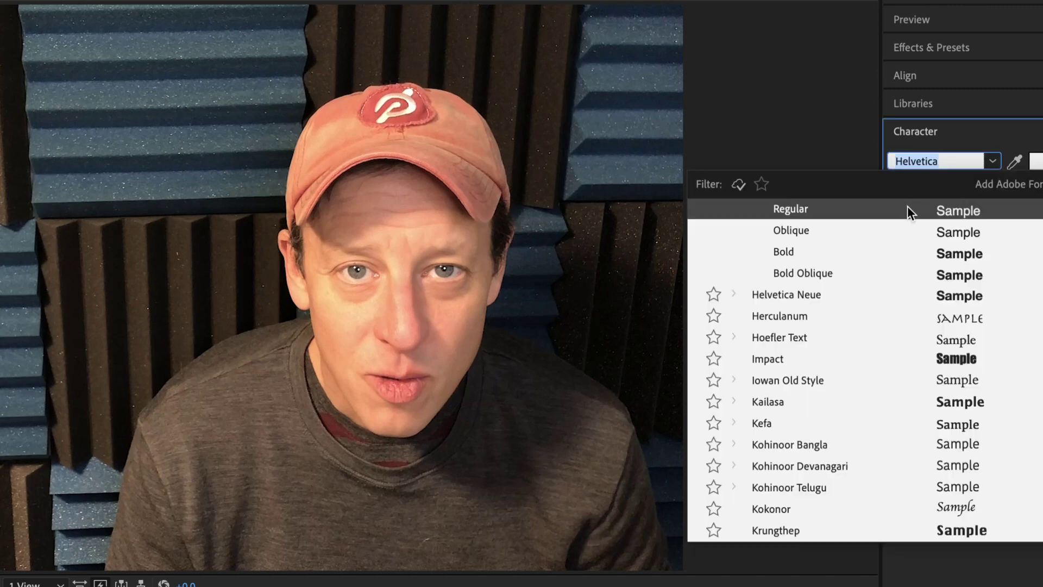
text(myria)
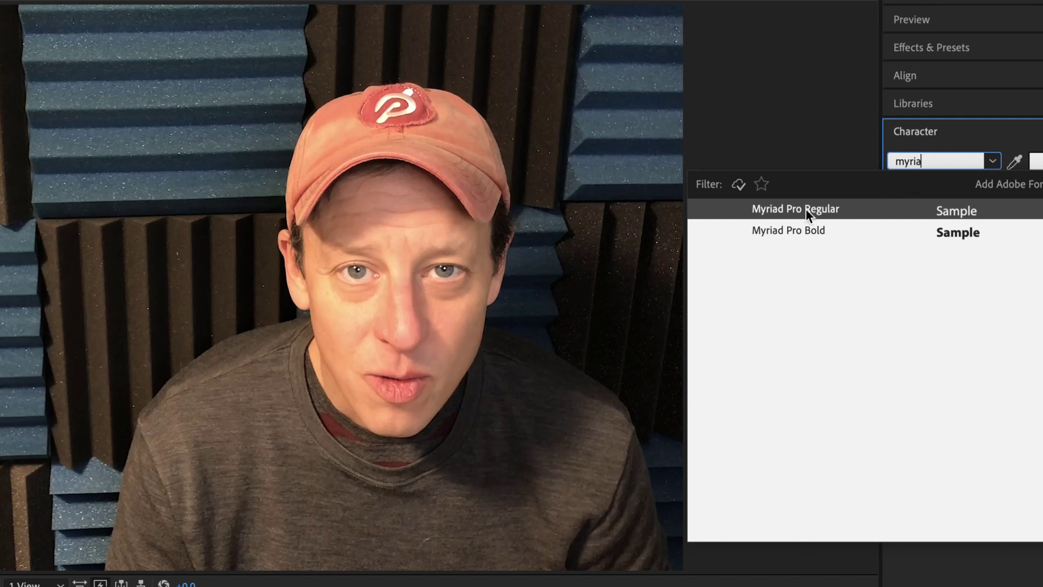
click(803, 229)
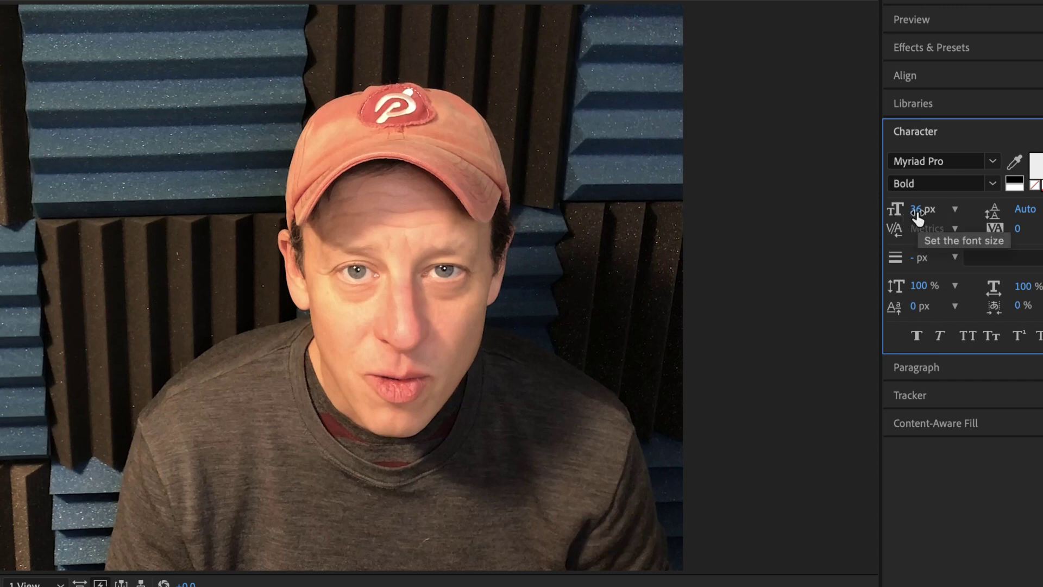
drag(917, 217, 978, 212)
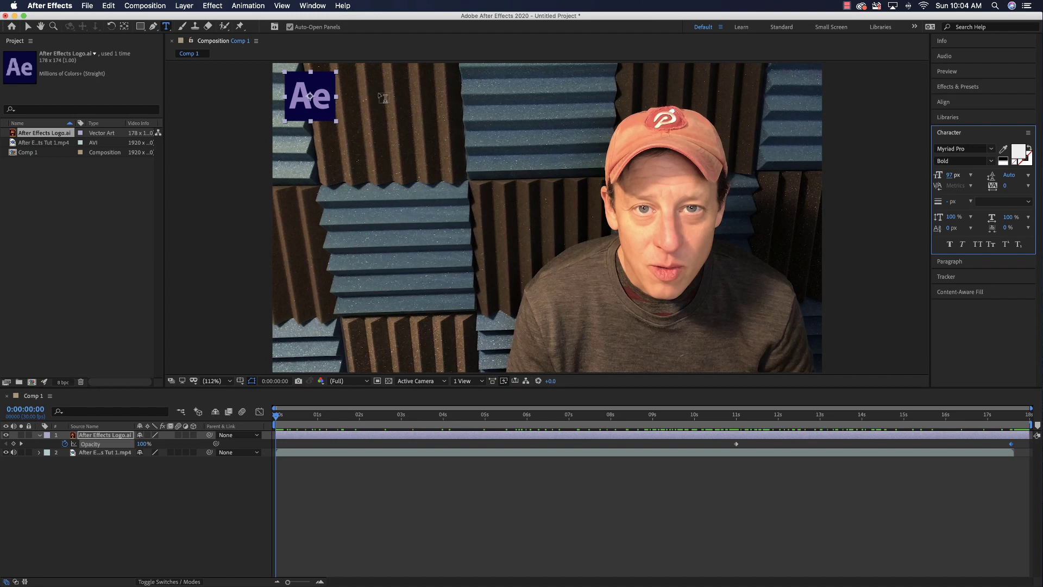
Add the title text "After Effects CC 2020" beside the logo and move it down slightly to line up with the logo.
click(353, 96)
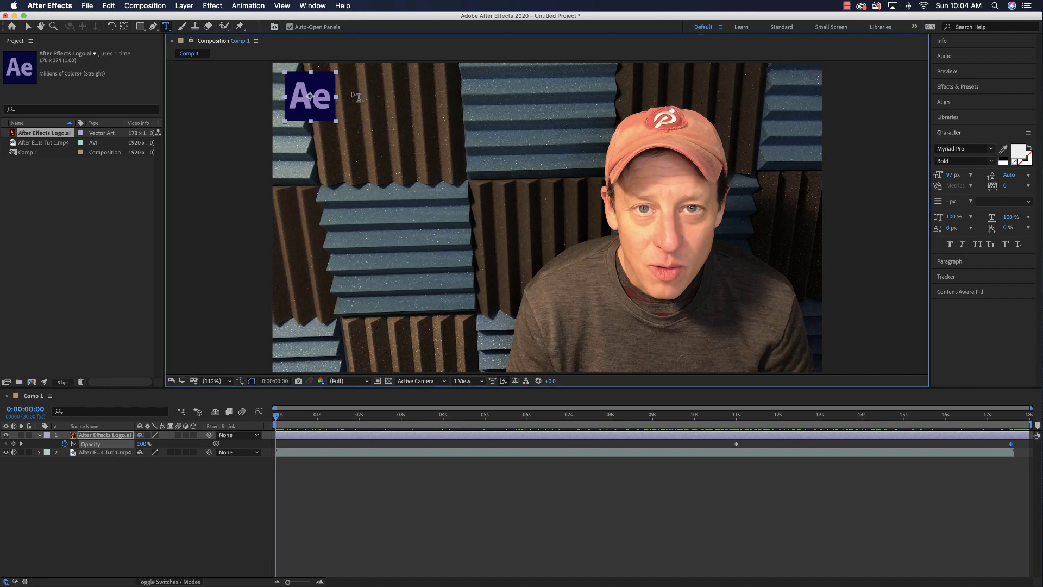
text(After)
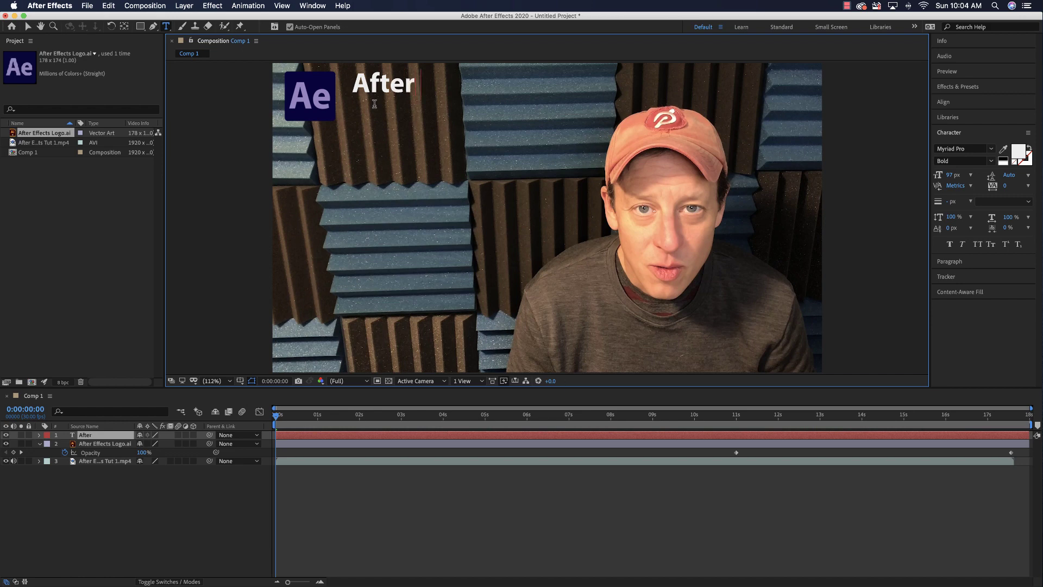
text( Effects)
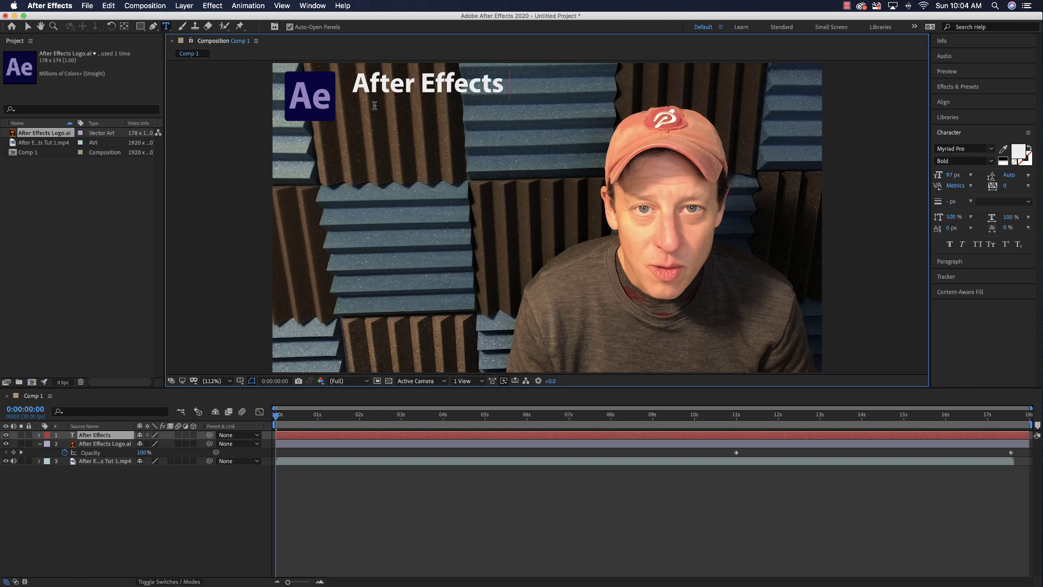
text( CC 2020)
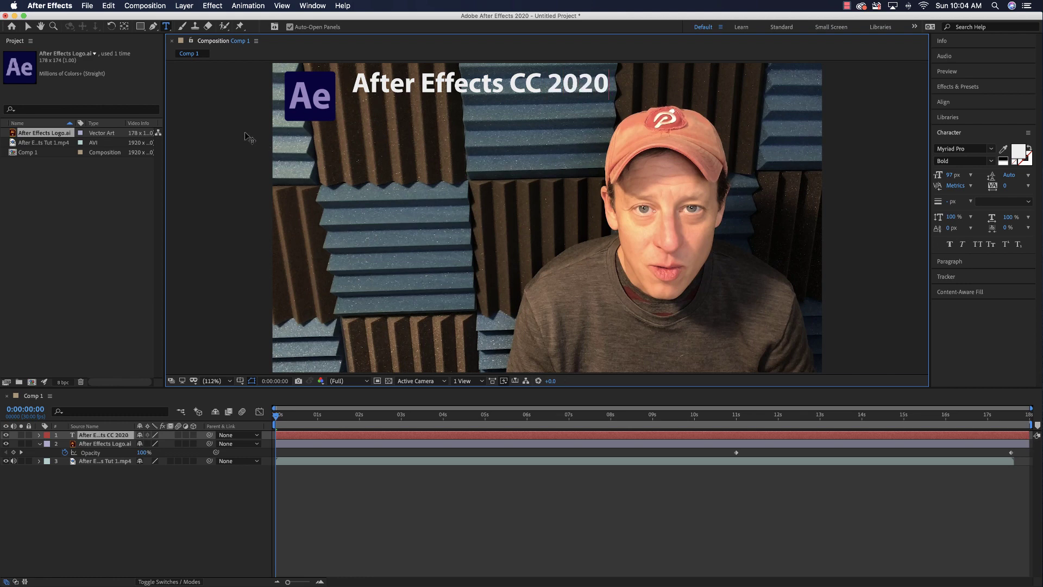
click(29, 27)
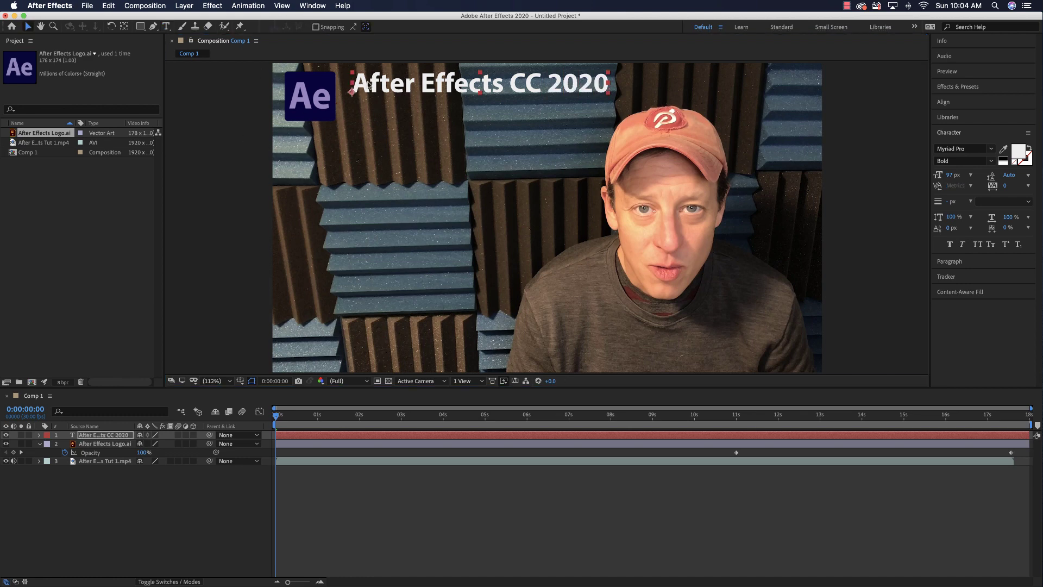
drag(386, 86, 384, 98)
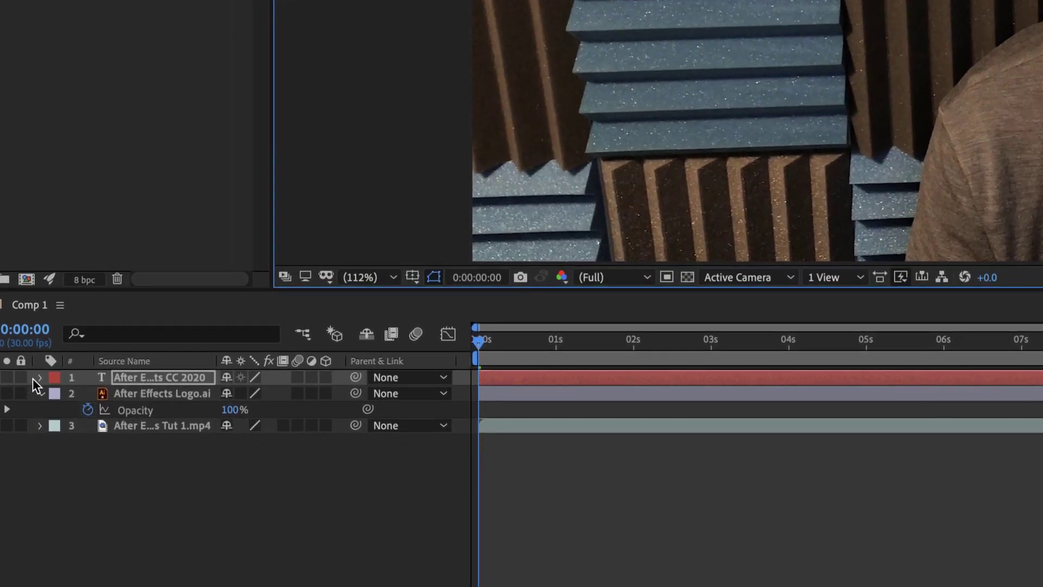
Add a Position text animator to the After Effects CC 2020 layer.
click(39, 385)
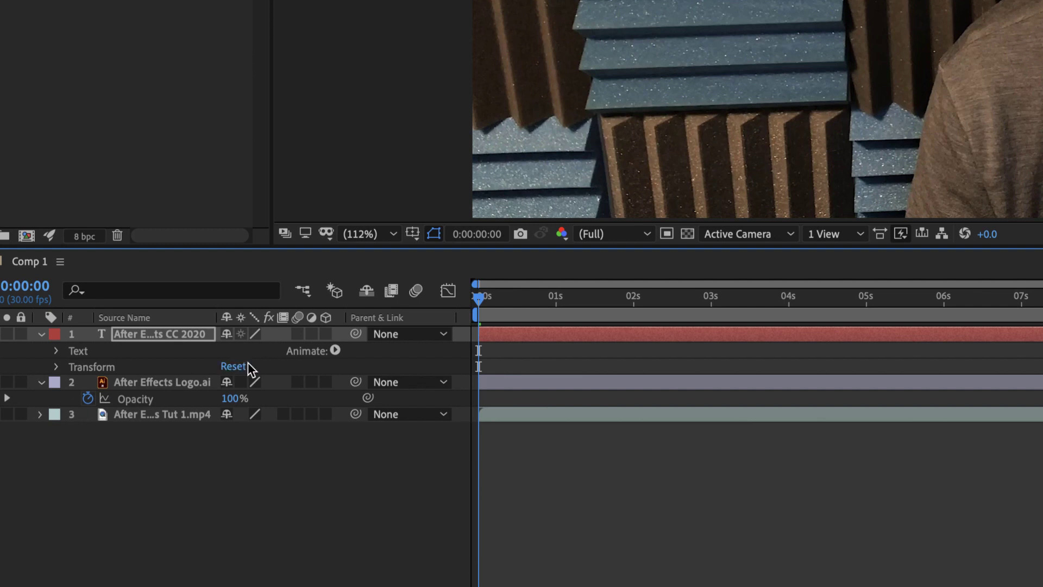
click(336, 351)
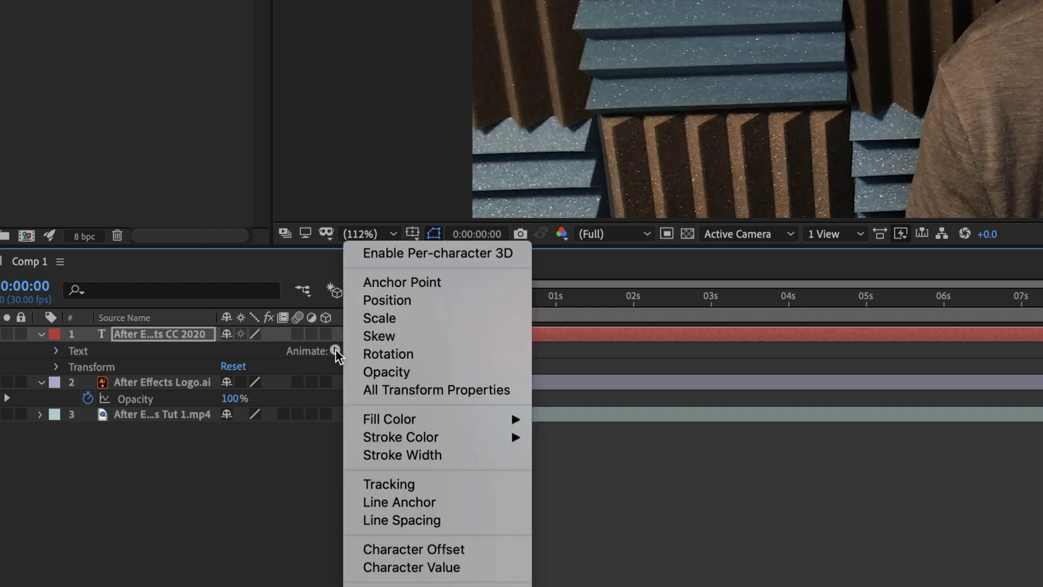
click(424, 306)
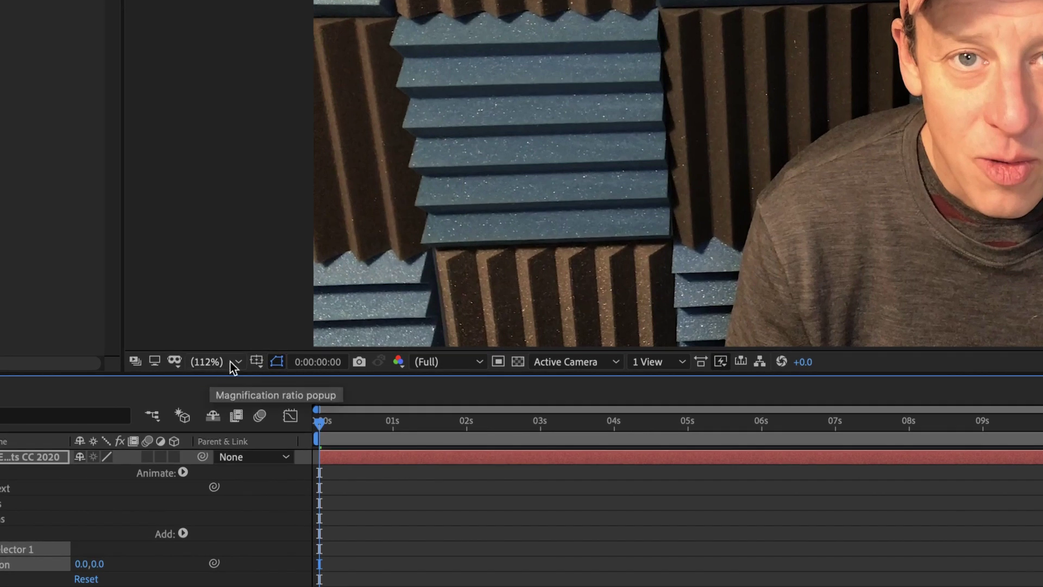
Offset the title text straight down out of the frame with the animator's Position, to 0.0, 1016.0.
click(226, 377)
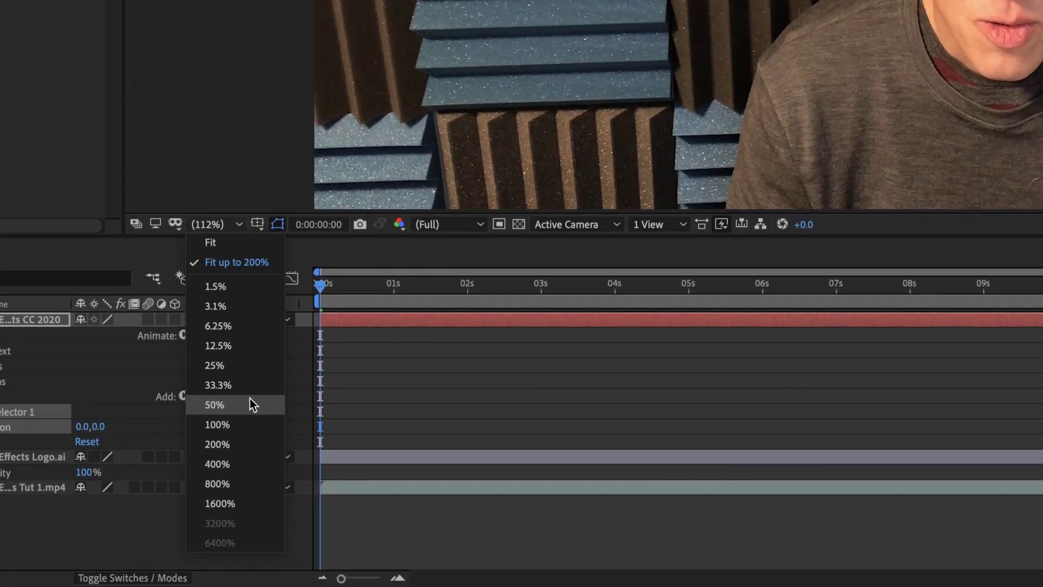
click(250, 399)
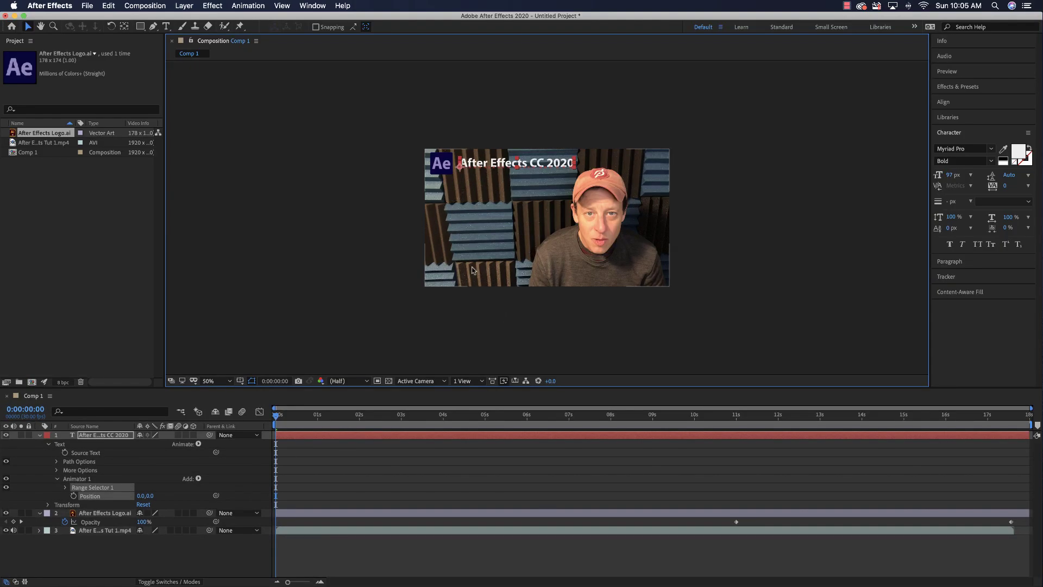
click(211, 382)
click(229, 486)
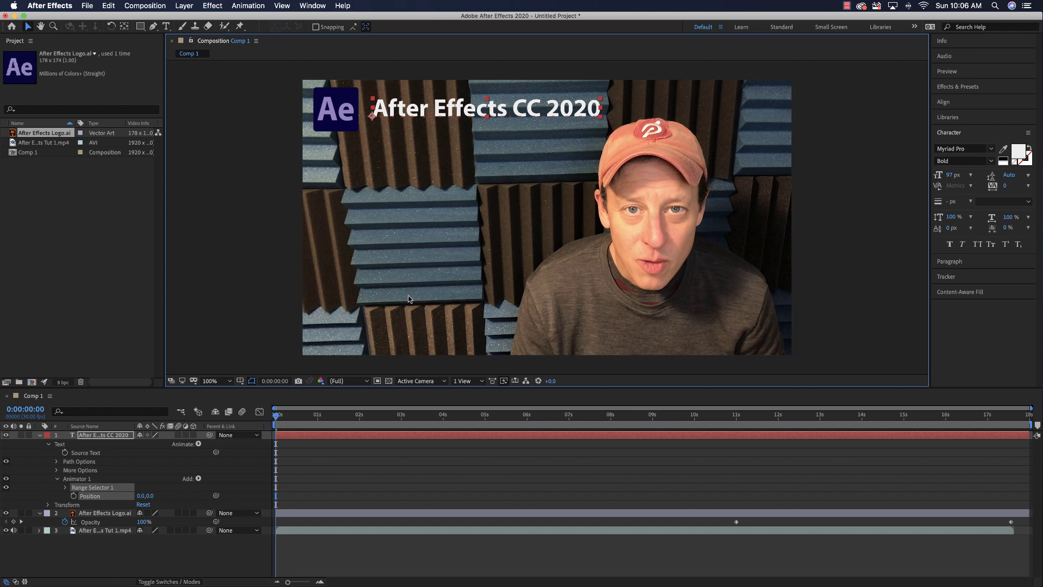
click(467, 115)
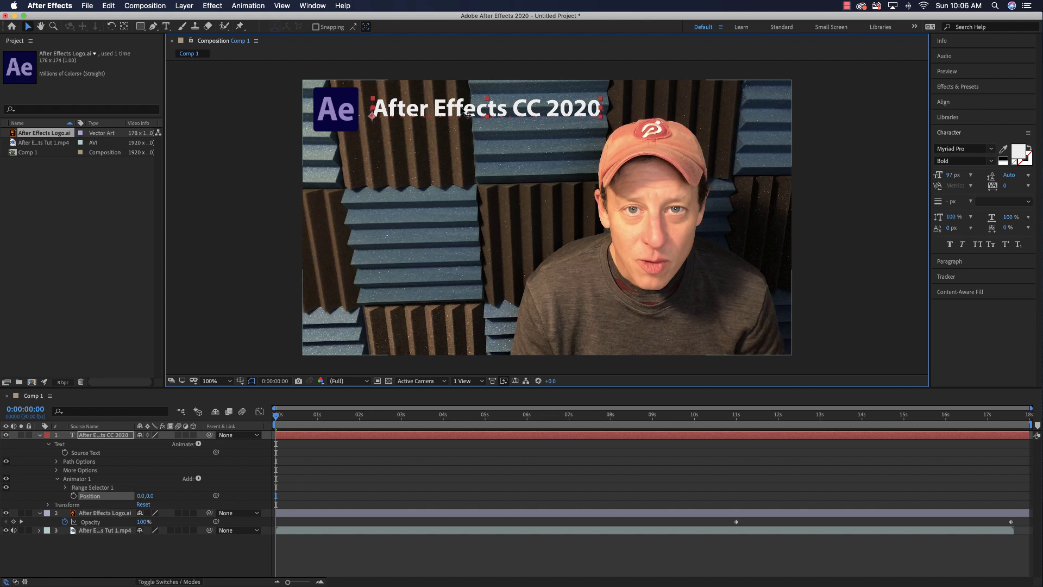
drag(467, 114, 453, 370)
Keyframe the title's Range Selector 1 Start at 0% at 0:00:00:00 and 100% at 0:00:02:00, and scrub through the animation.
click(65, 487)
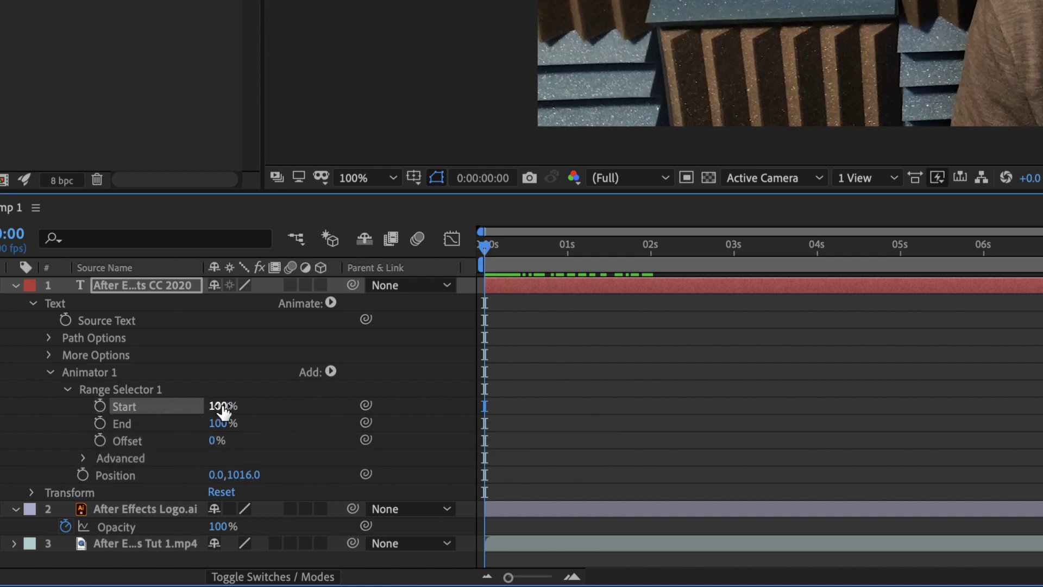
drag(222, 413, 121, 411)
click(100, 405)
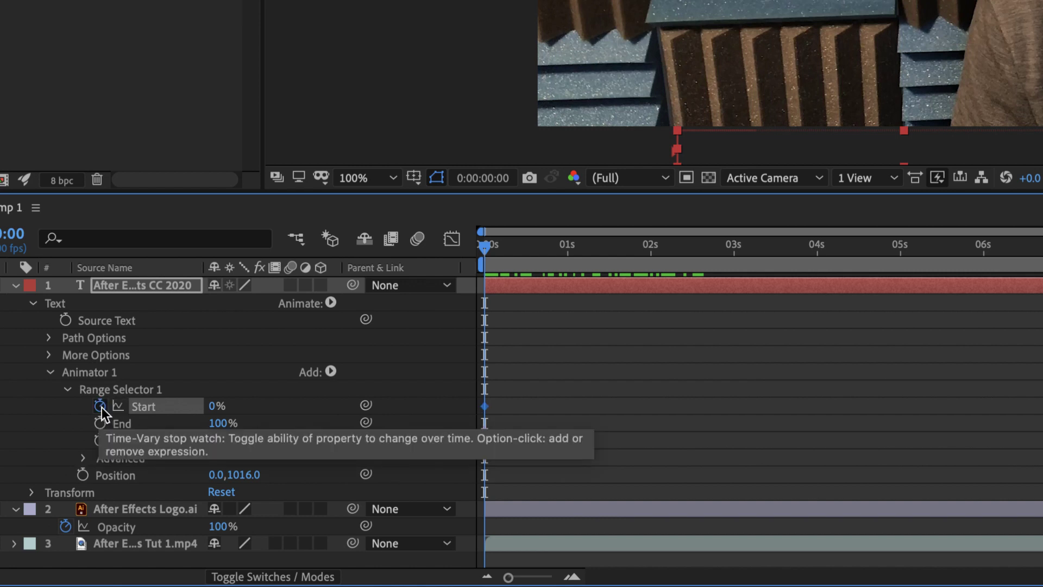
drag(496, 250, 651, 246)
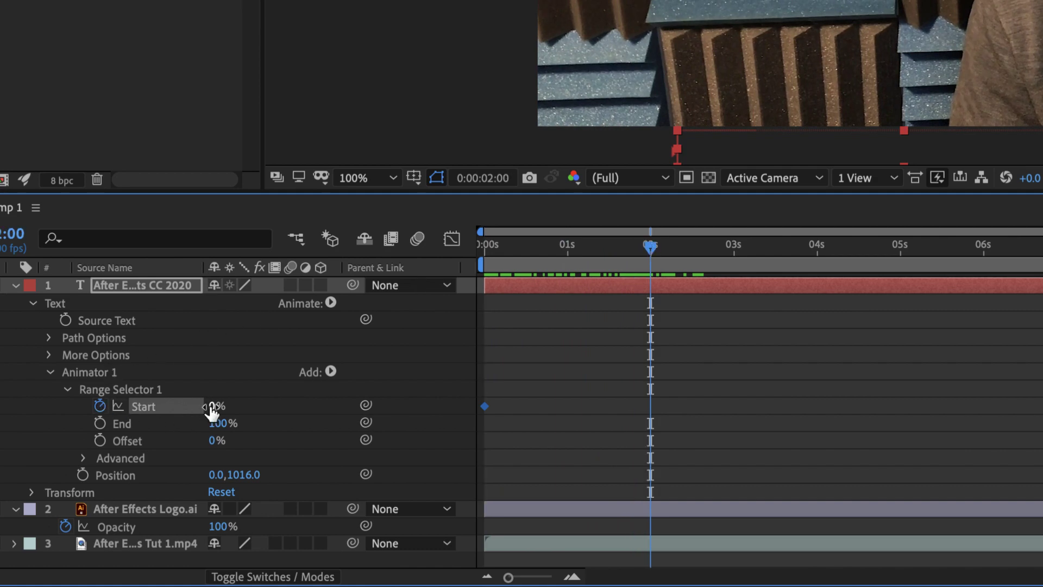
drag(212, 408, 325, 405)
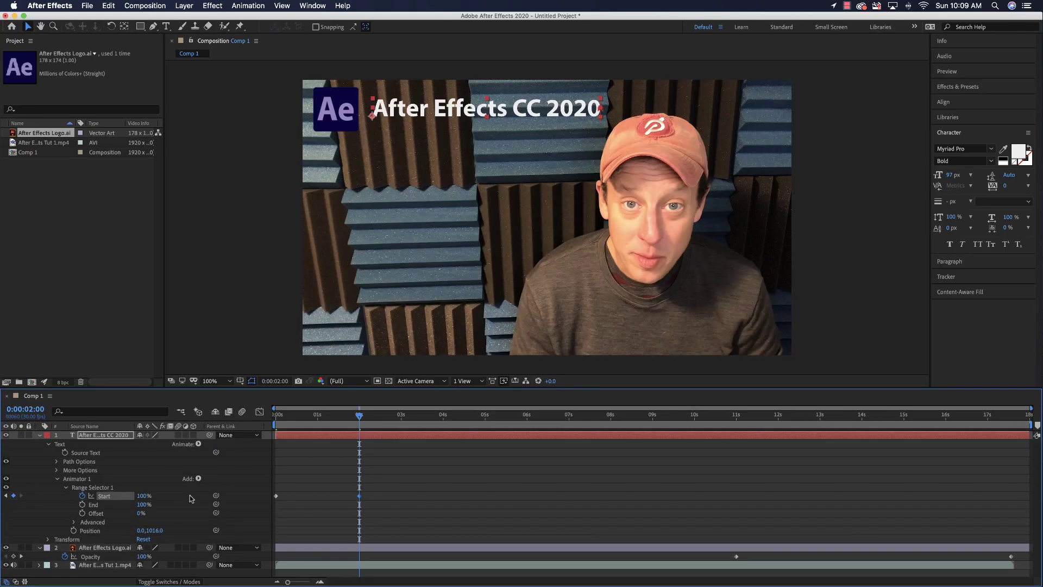
mouse_move(360, 419)
mouse_down()
mouse_move(277, 422)
mouse_move(361, 419)
mouse_up()
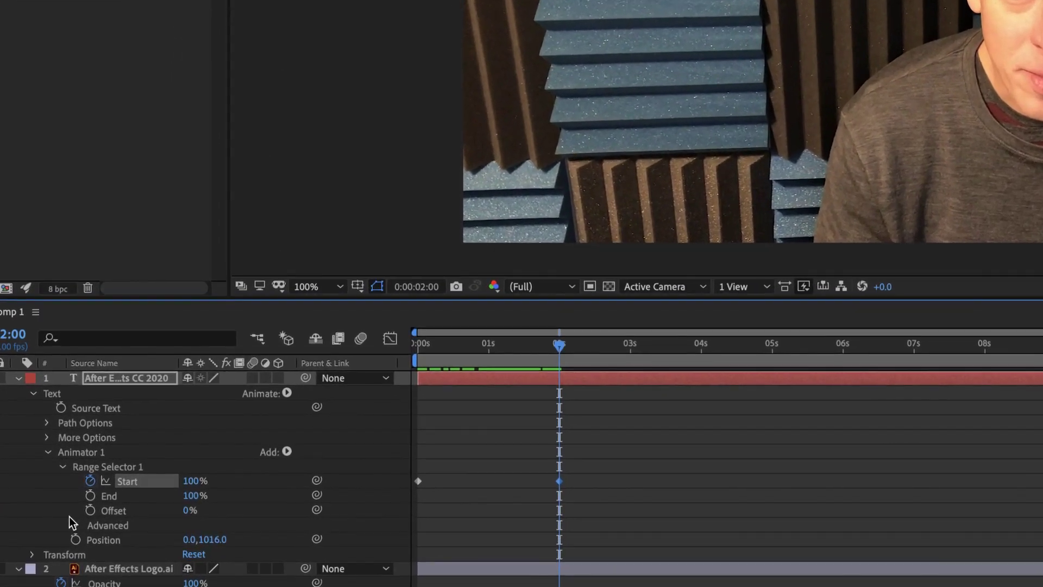
Add Rotation at 0x+90.0° and Scale at 300% to the title's Animator 1, and scrub through the result.
click(287, 445)
mouse_move(319, 444)
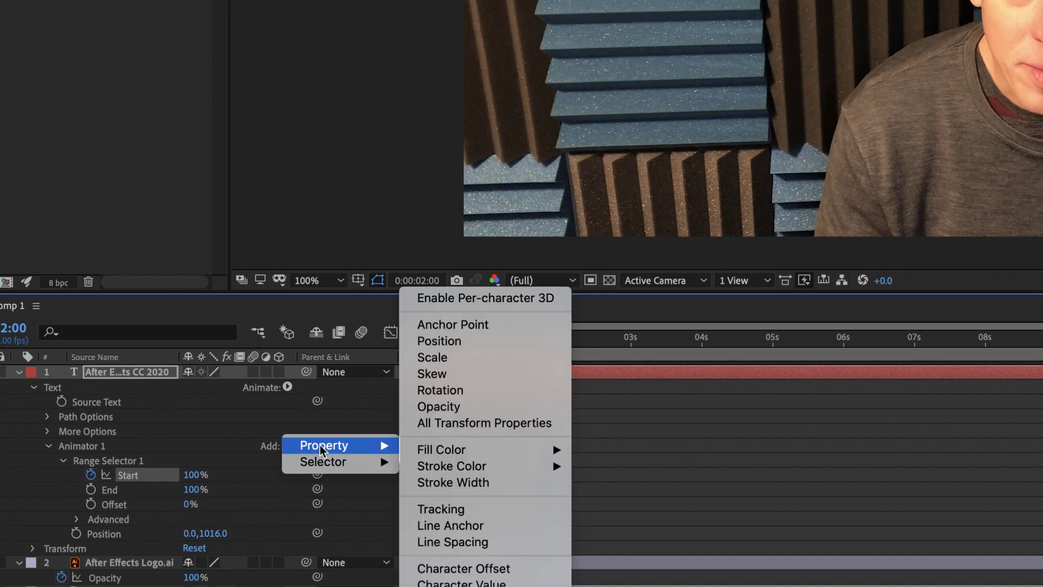
click(465, 390)
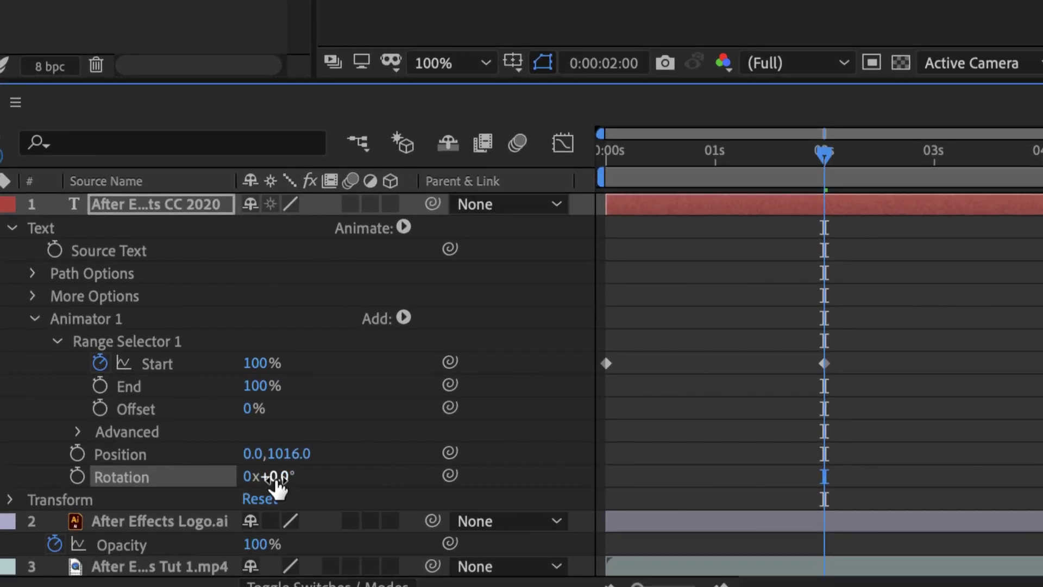
drag(276, 479, 396, 475)
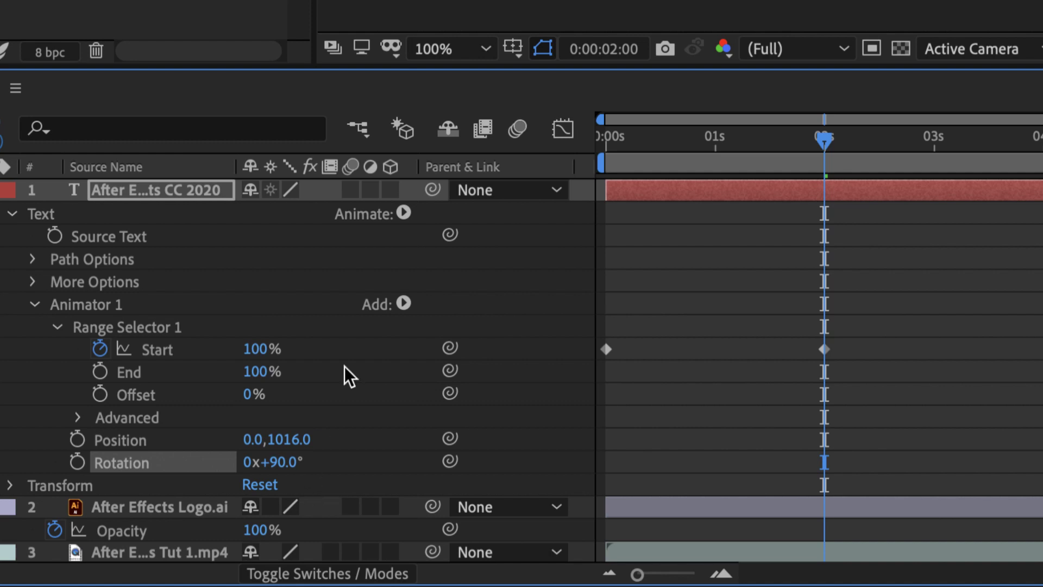
click(403, 303)
mouse_move(468, 309)
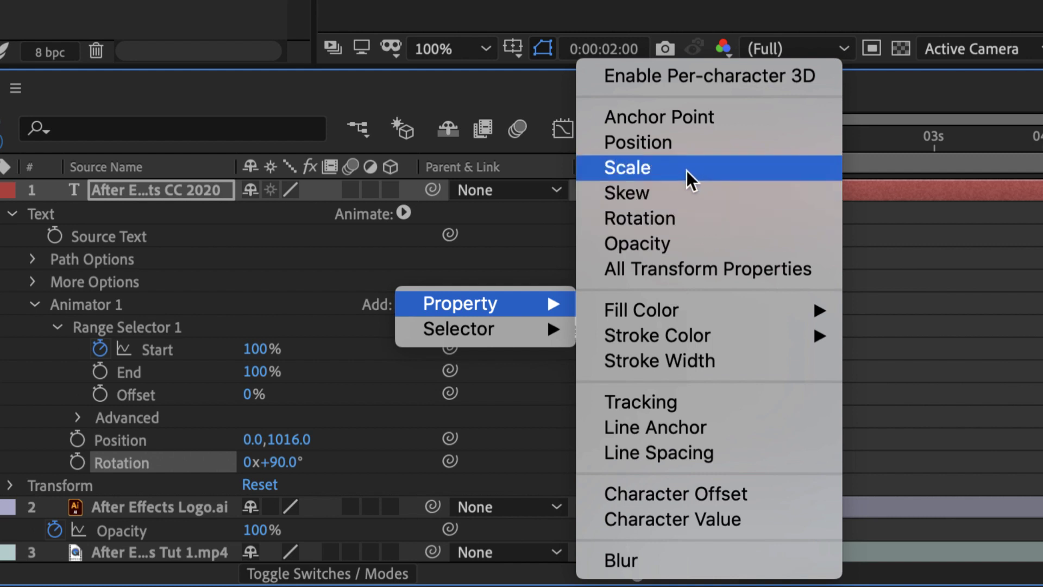
click(628, 167)
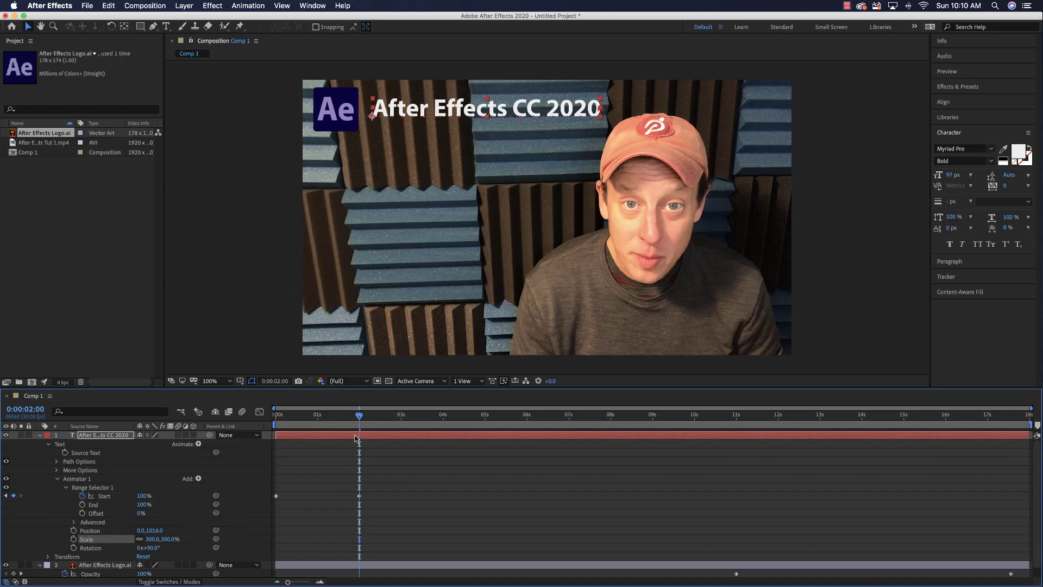
mouse_move(358, 417)
mouse_down()
mouse_move(290, 421)
mouse_move(359, 418)
mouse_up()
Add an Opacity property to the title's Animator 1 and set it to 0%.
click(199, 478)
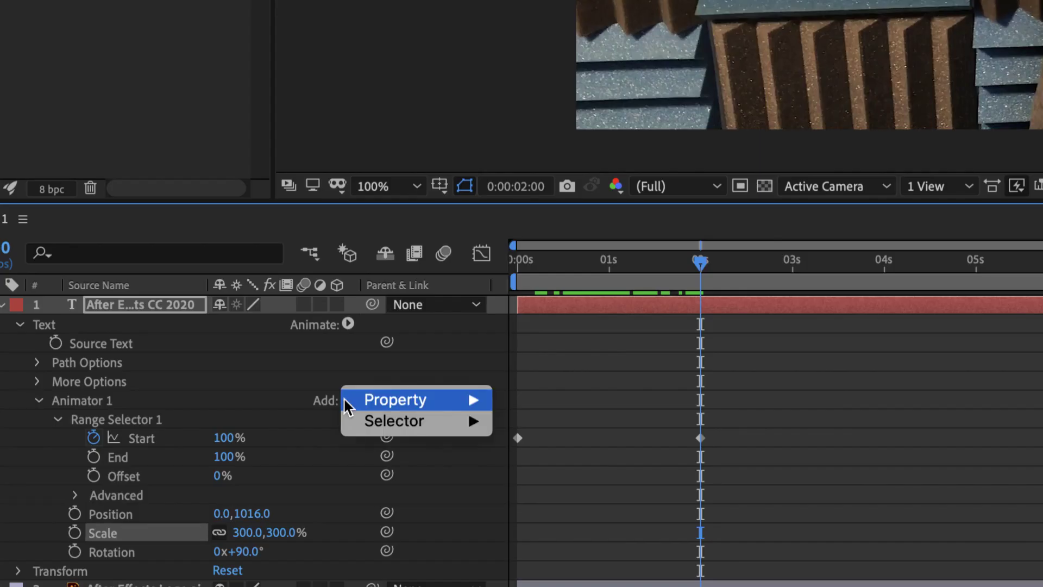
mouse_move(230, 478)
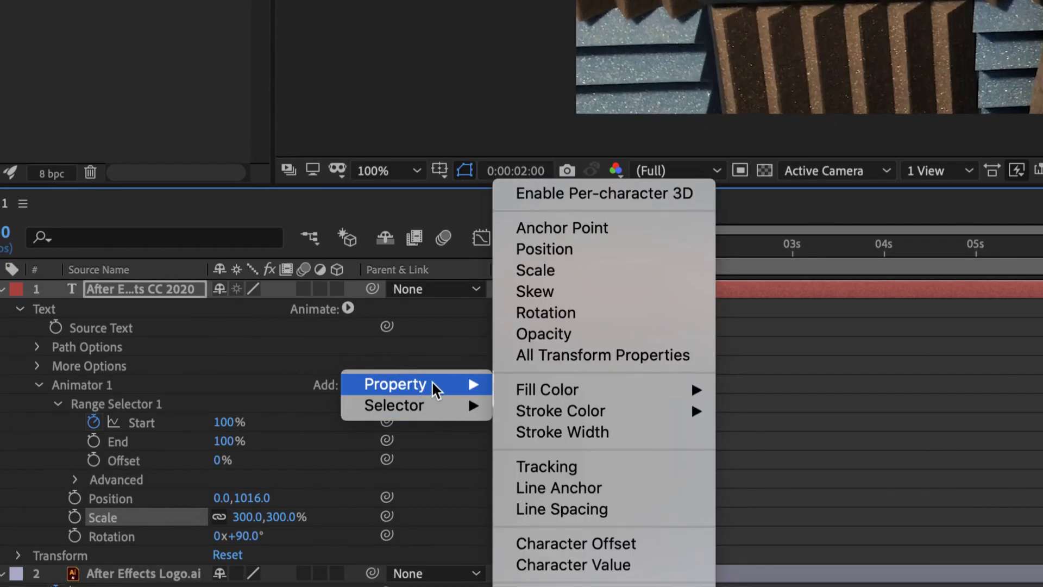
click(576, 334)
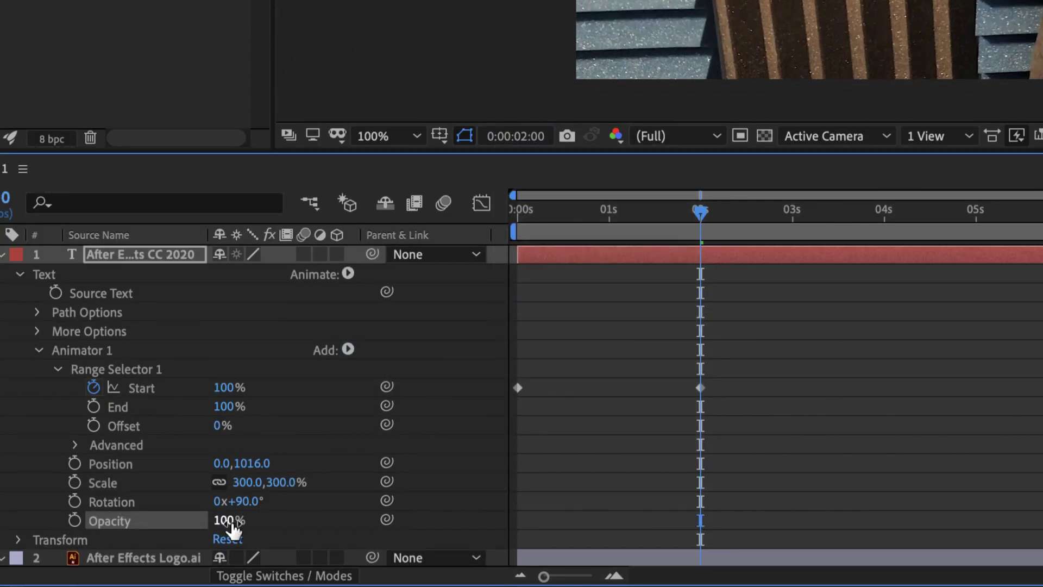
drag(231, 524, 95, 526)
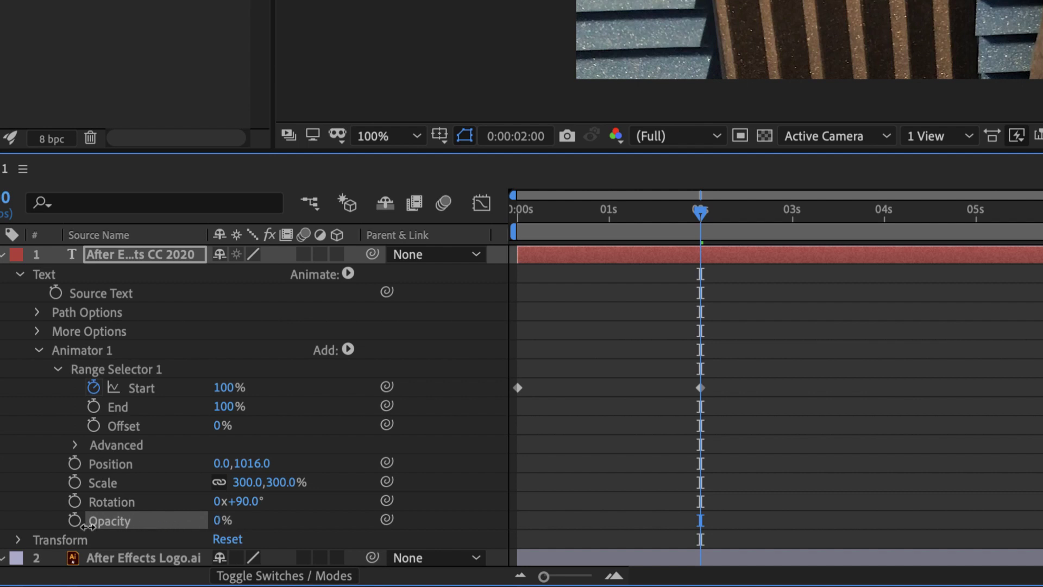
Add a Blur property of 25.0, 25.0 to the title's Animator 1, and scrub through the combined animation.
click(349, 350)
mouse_move(351, 349)
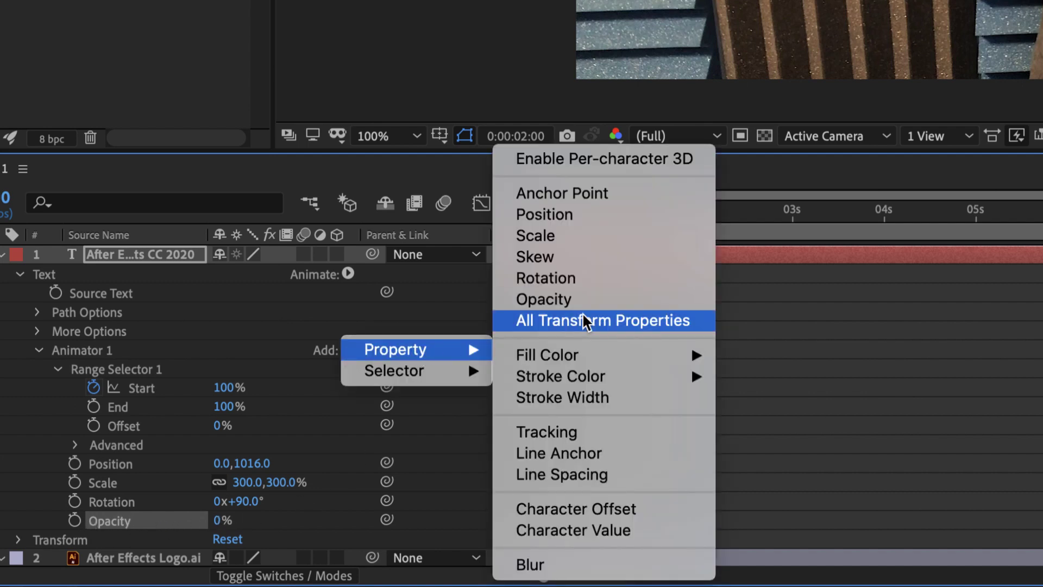
click(559, 565)
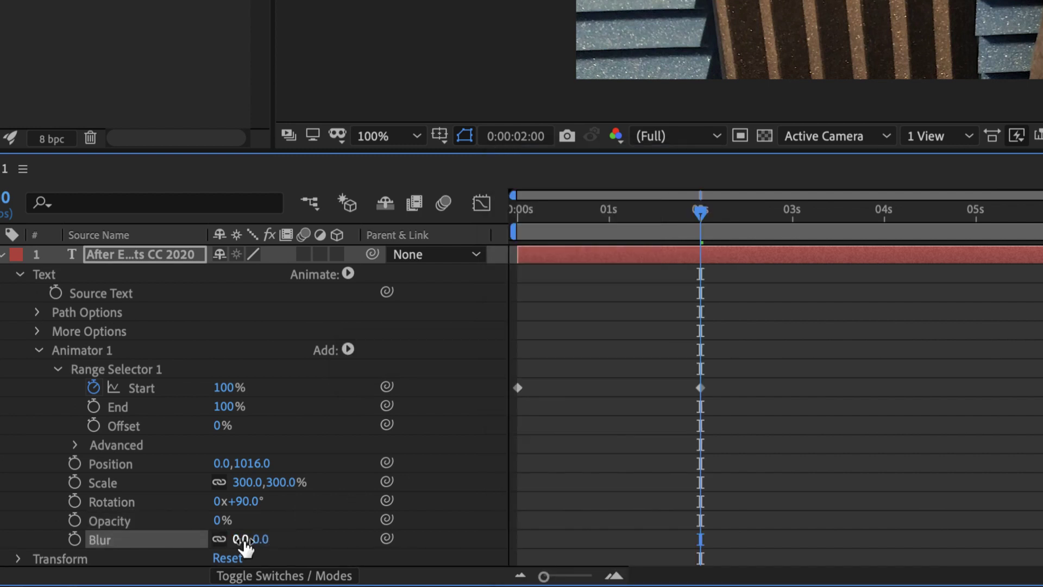
drag(234, 539, 267, 539)
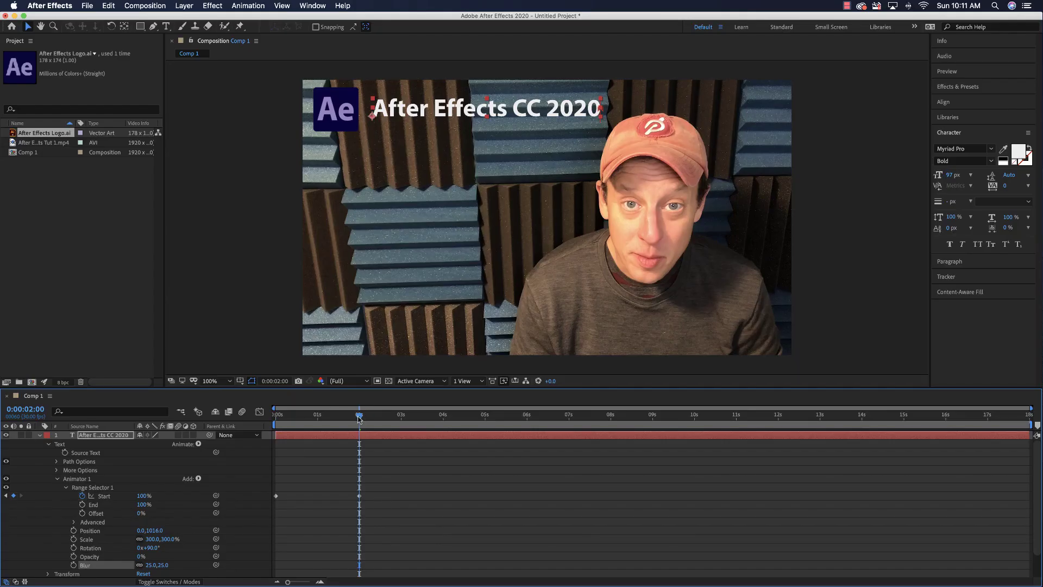
mouse_move(359, 418)
mouse_down()
mouse_move(302, 420)
mouse_move(362, 417)
mouse_up()
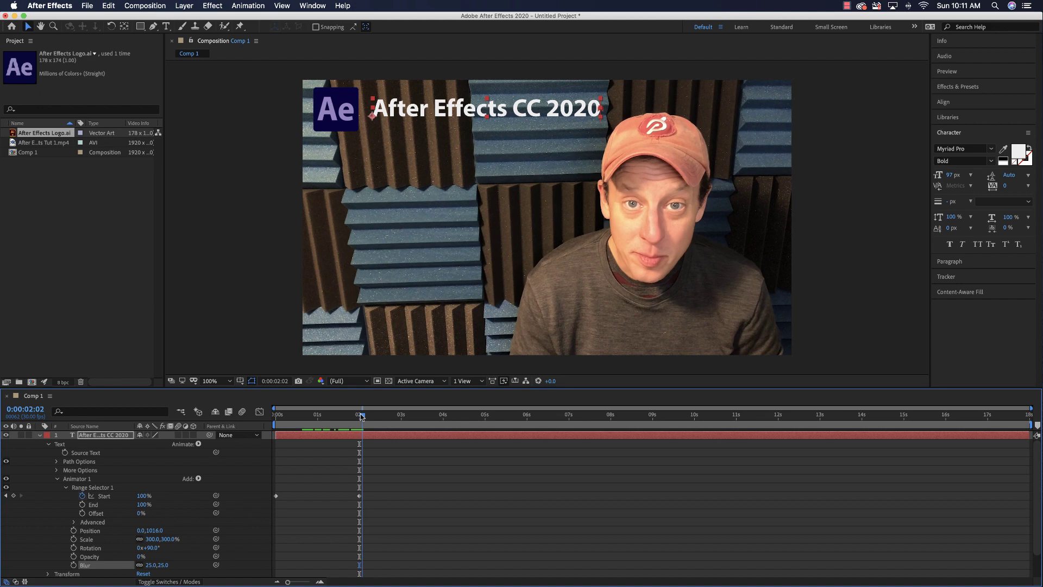
drag(361, 418, 440, 414)
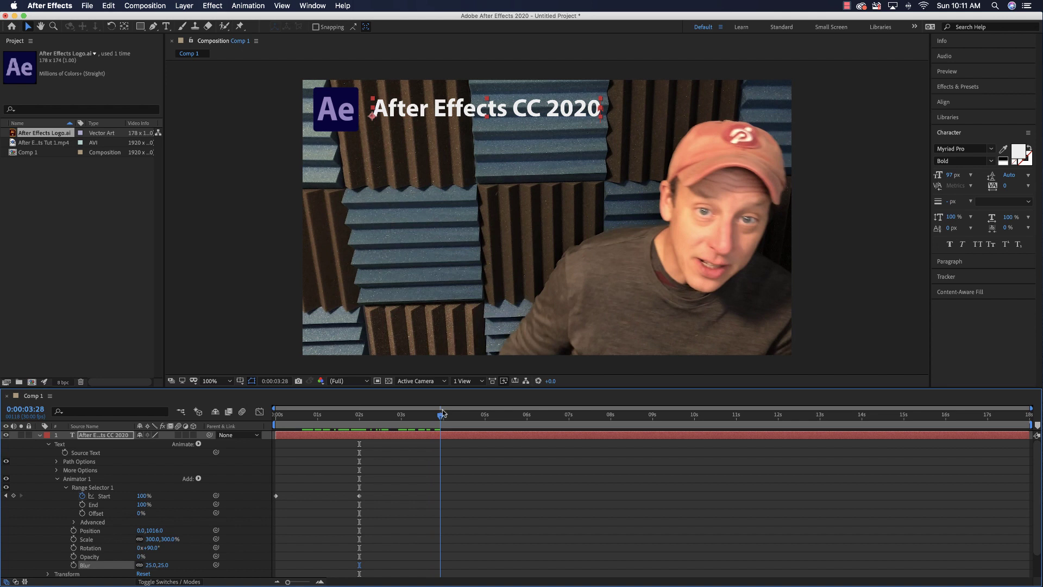
Expand the title layer's Transform properties and add an Opacity keyframe at 100% at 0:00:03:00.
drag(442, 414, 446, 415)
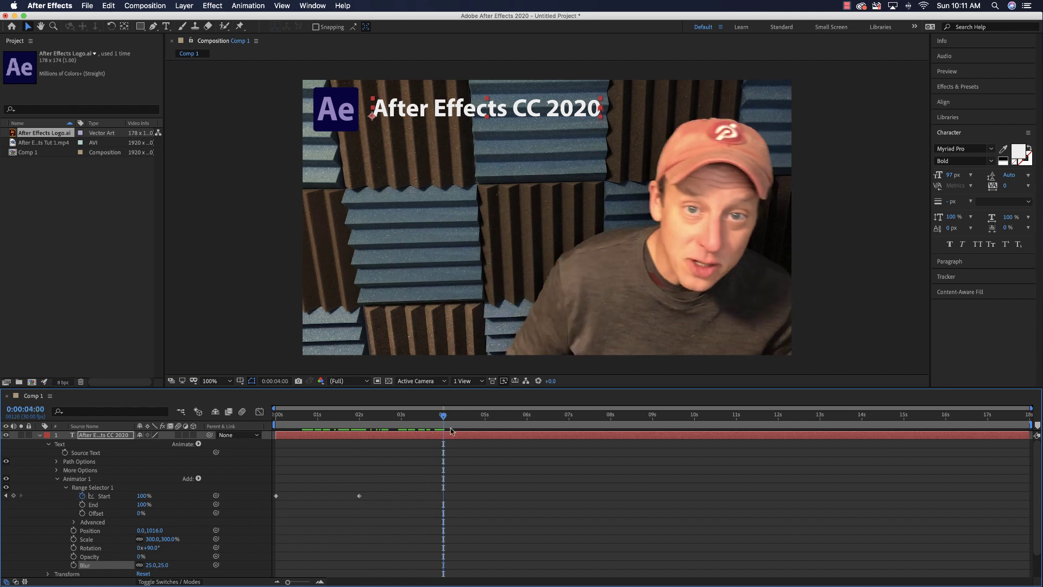
scroll(43, 528, down, 2)
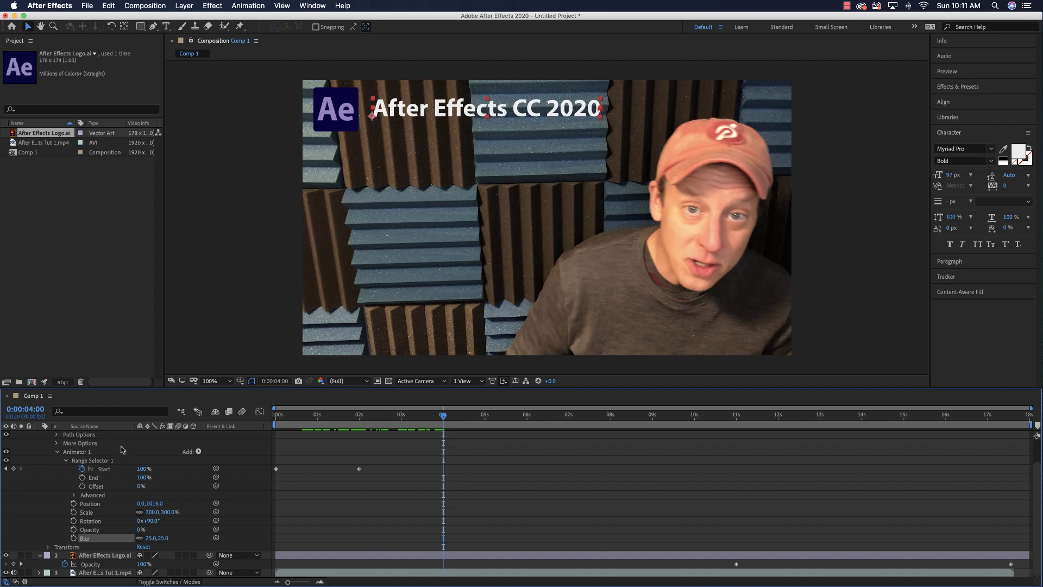
scroll(122, 449, up, 2)
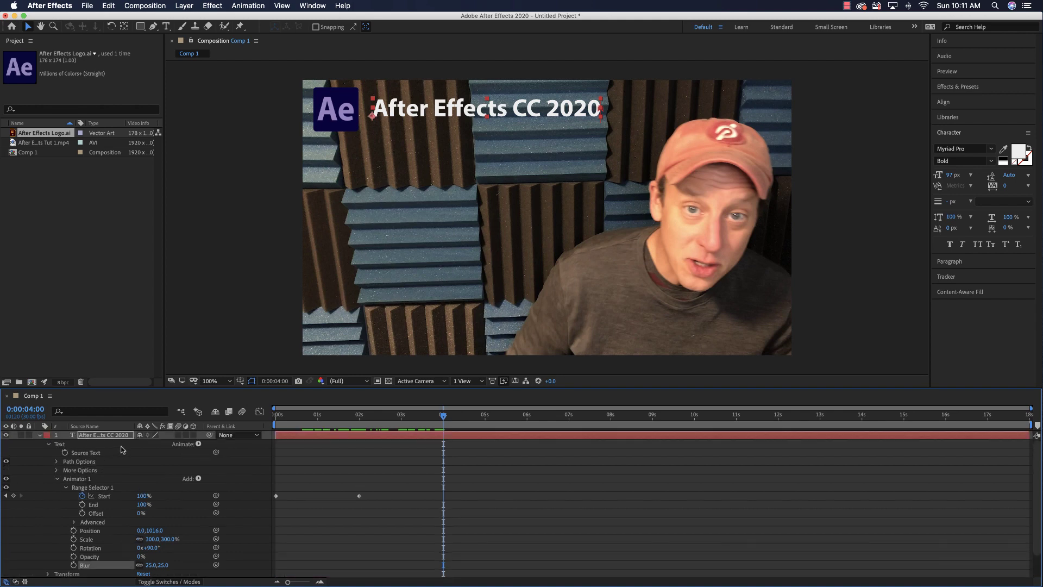
click(48, 444)
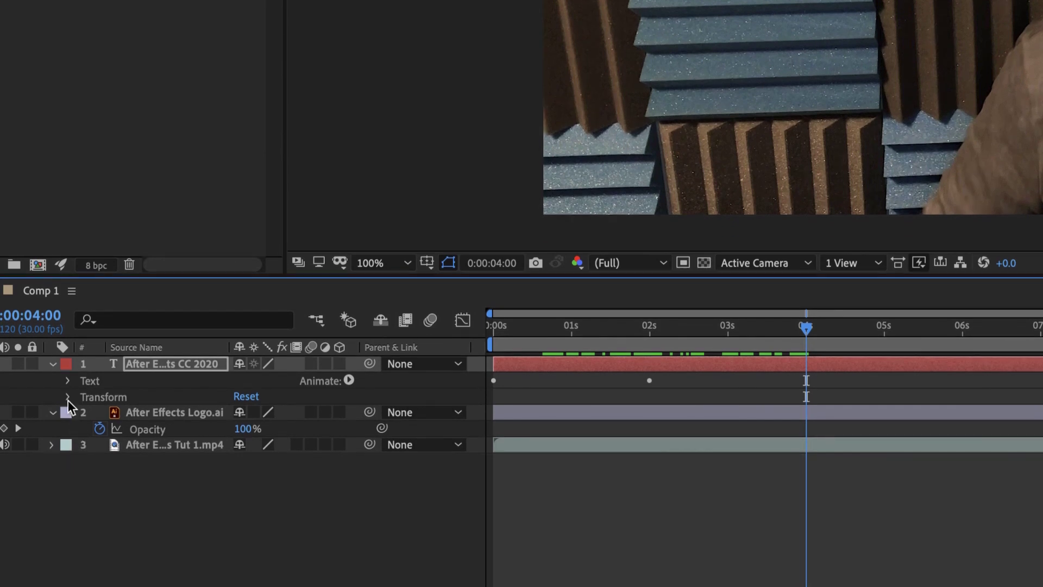
click(65, 396)
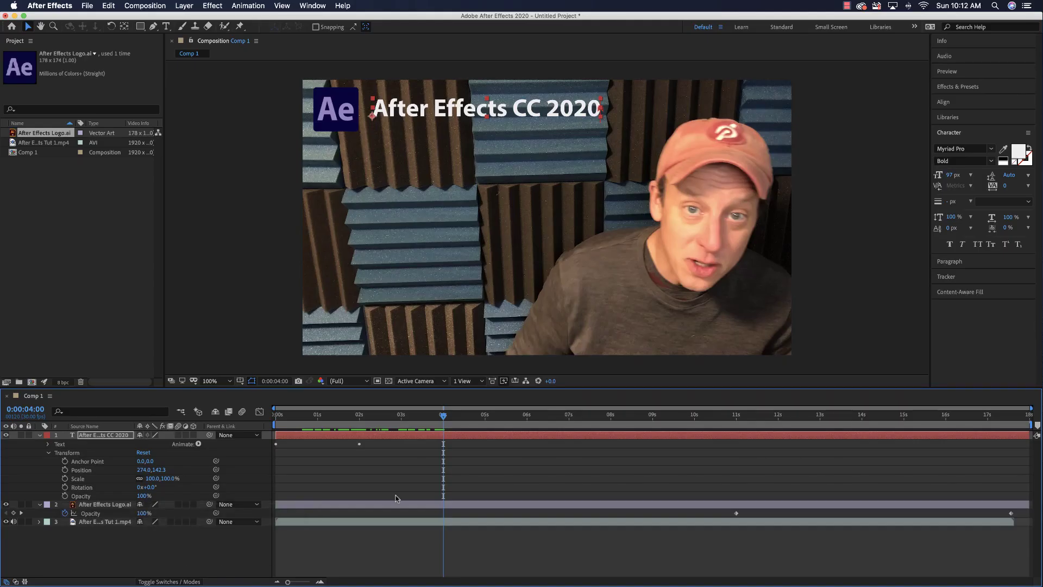
drag(443, 416, 402, 420)
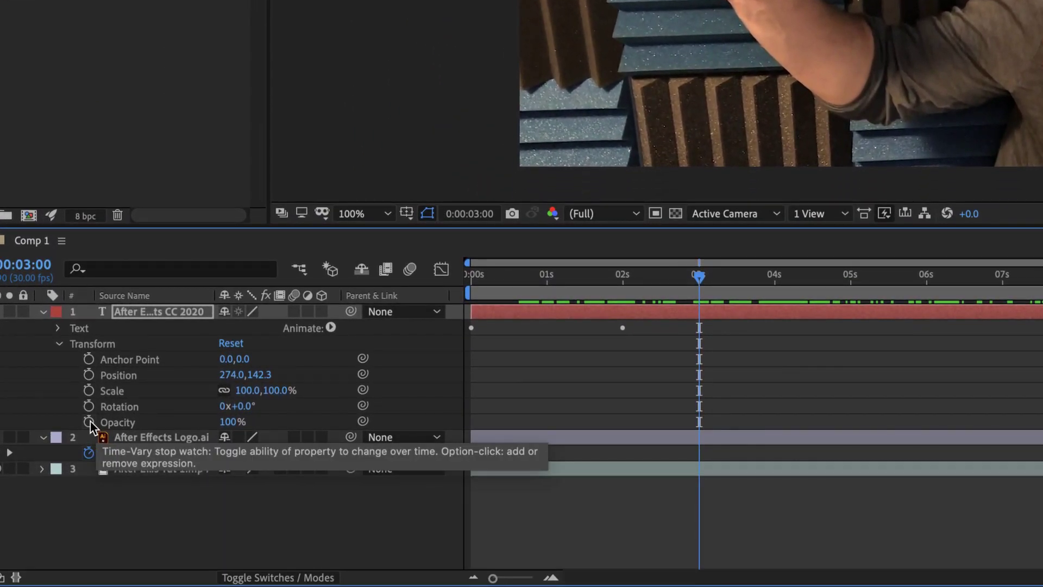
click(88, 421)
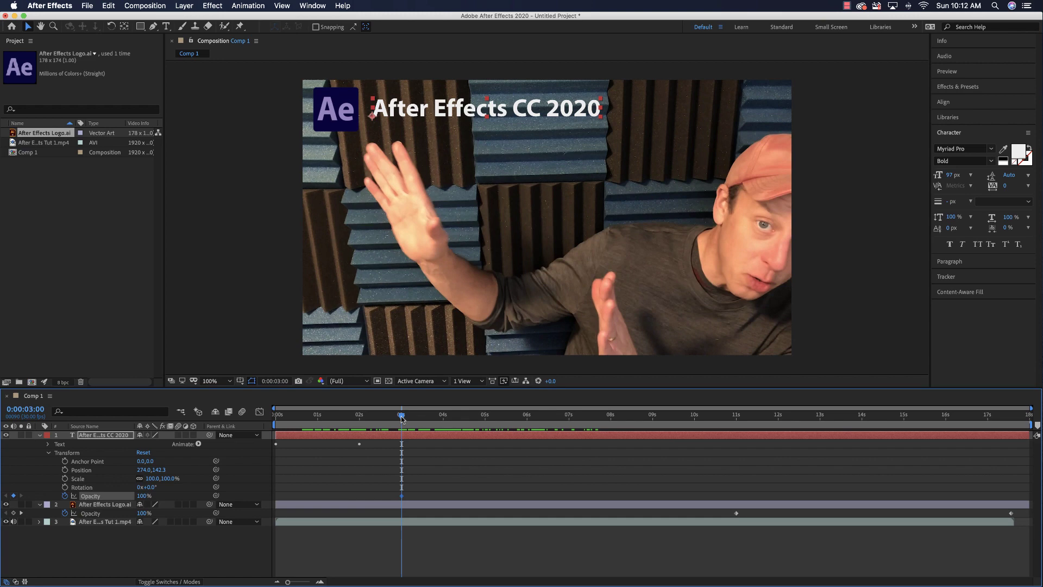
Keyframe the title layer's Transform Opacity to 0% at 0:00:06:00.
drag(401, 416, 527, 414)
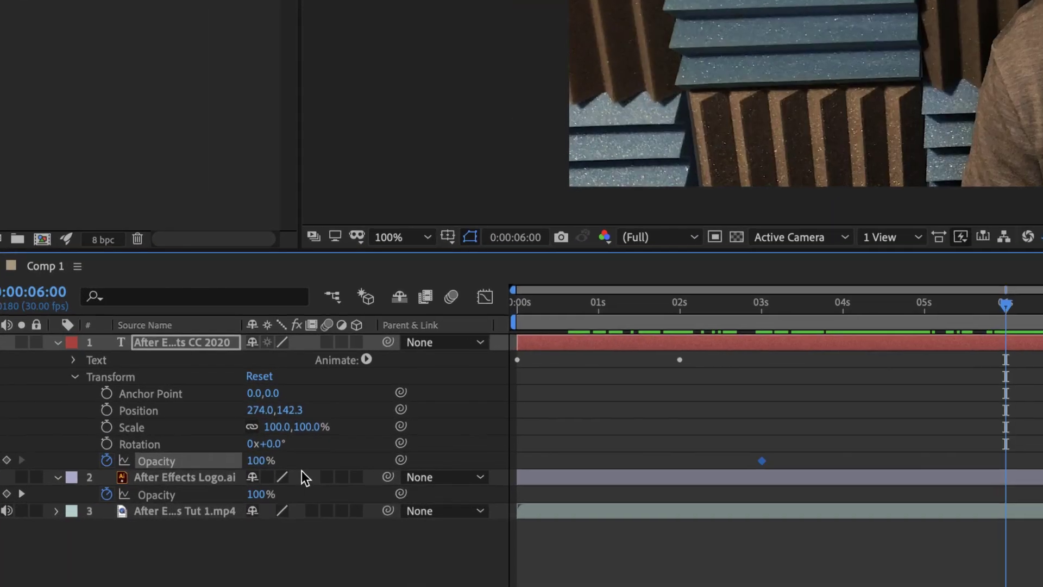
click(255, 461)
text(0)
key(Return)
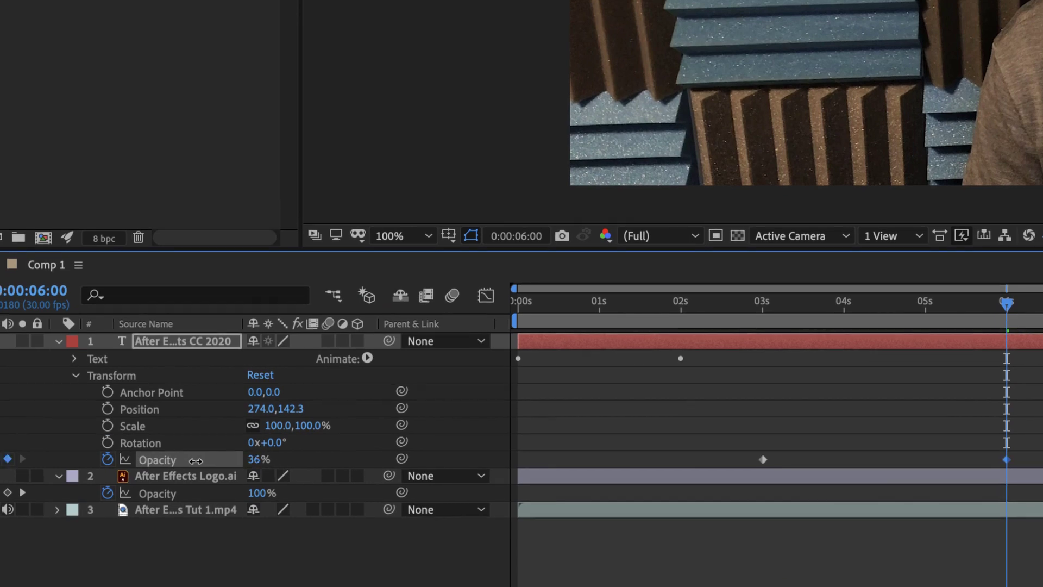
mouse_move(526, 418)
mouse_down()
mouse_move(322, 425)
mouse_move(526, 416)
mouse_up()
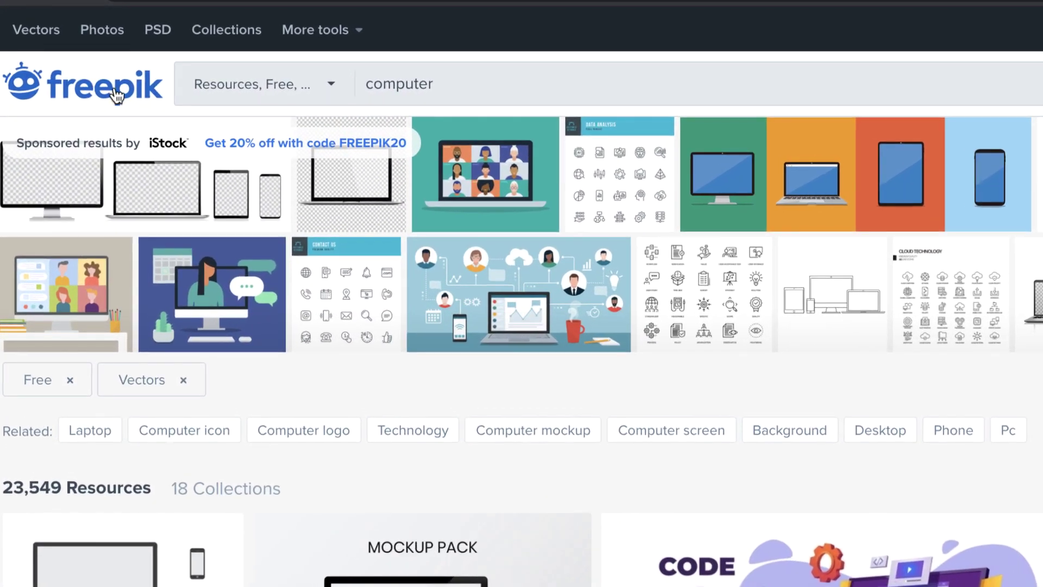
In Chrome on Freepik, check the Free and Vectors filters, browse the computer results, and open the "Tiny people testing quality assurance" illustration.
click(331, 86)
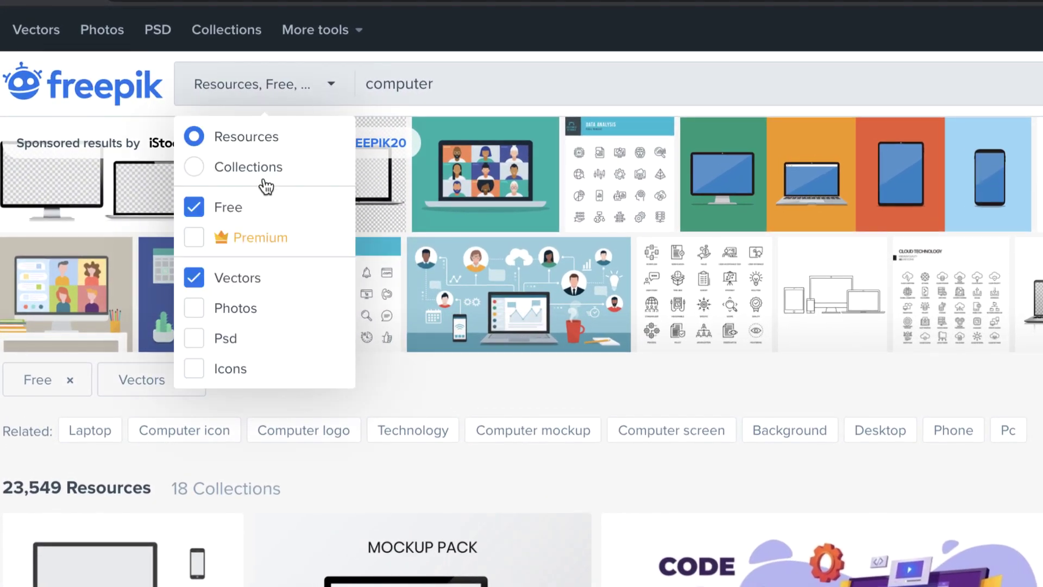
click(453, 93)
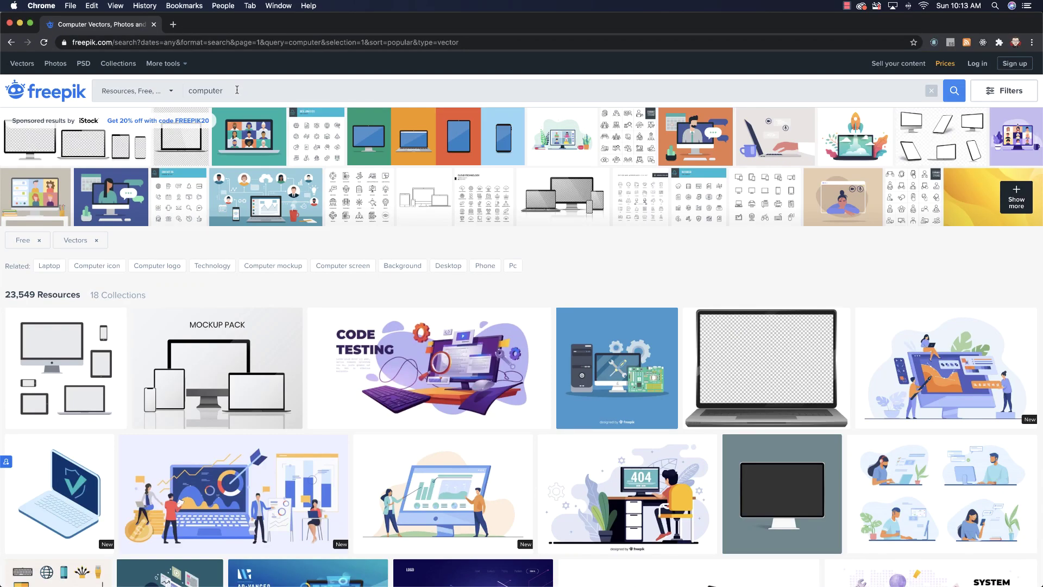
scroll(650, 342, down, 5)
scroll(650, 343, down, 7)
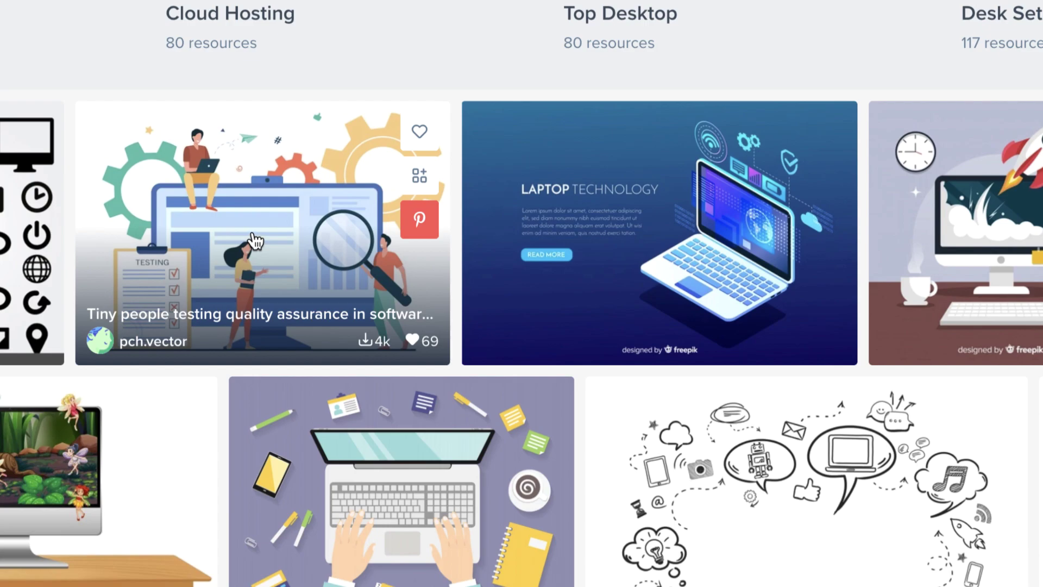
click(271, 288)
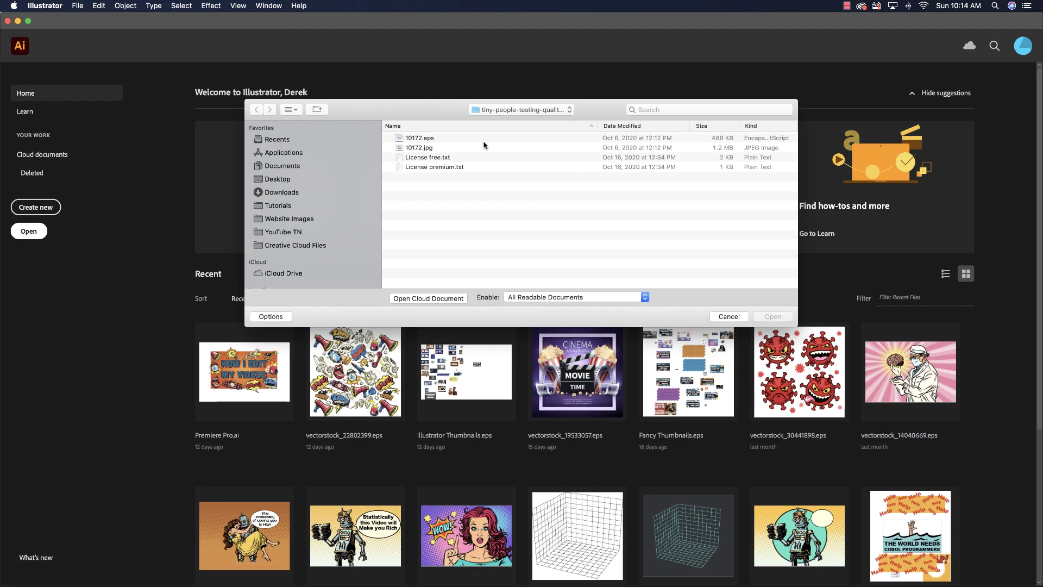
In Illustrator, open 10172.eps and expand Layer 1 to list its objects.
click(444, 139)
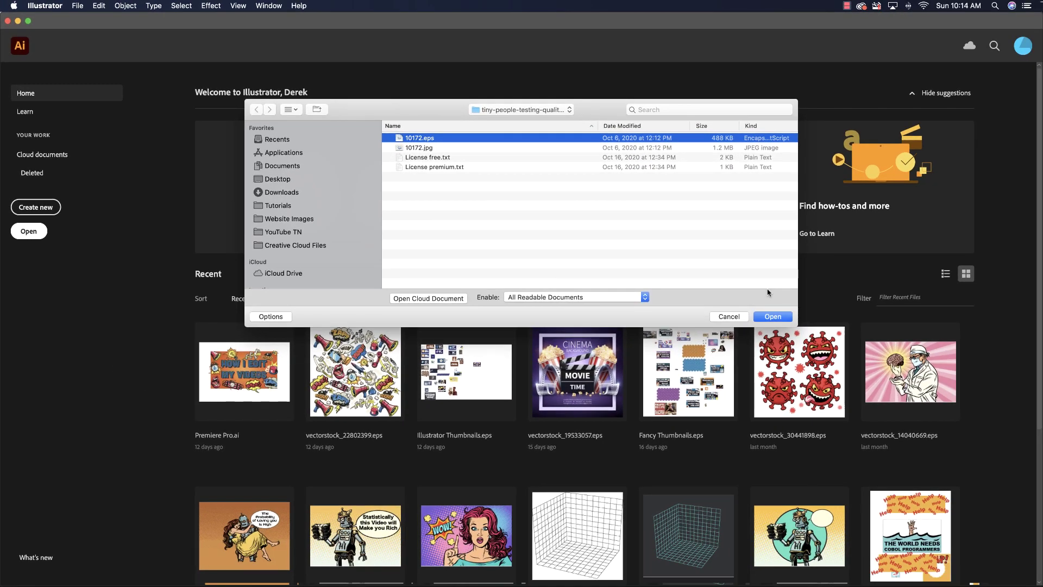
click(773, 317)
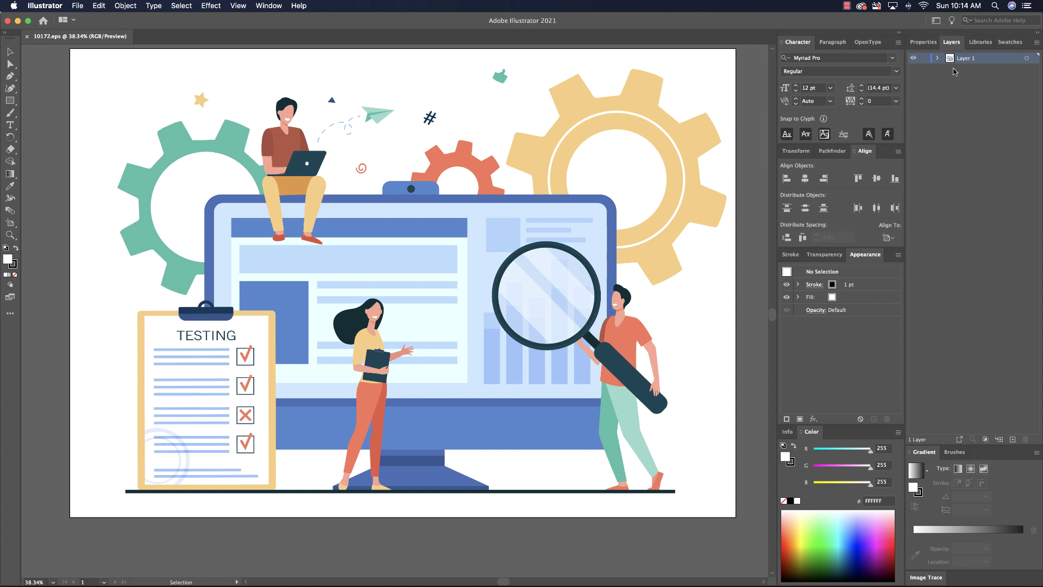
click(937, 58)
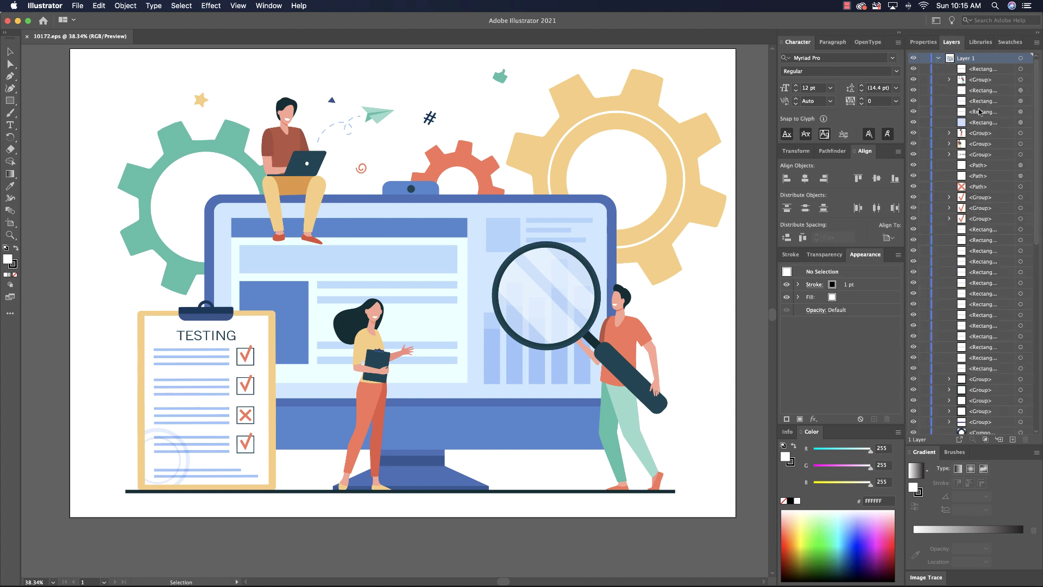
Delete the small decorative shapes around the artwork's upper area: green shape, hash sign, blue triangle, orange spiral and yellow star.
click(500, 76)
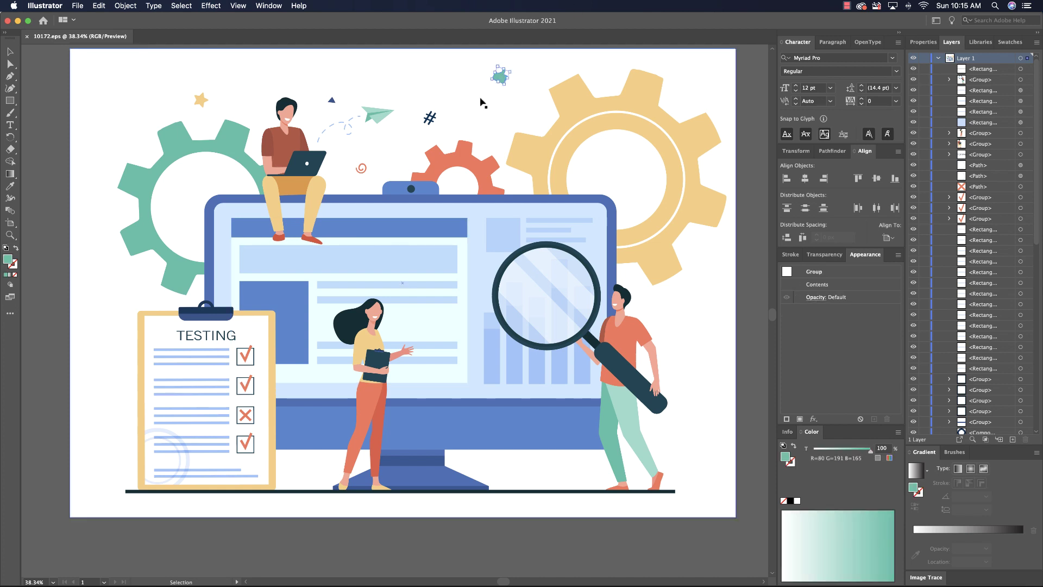
key(Delete)
click(430, 117)
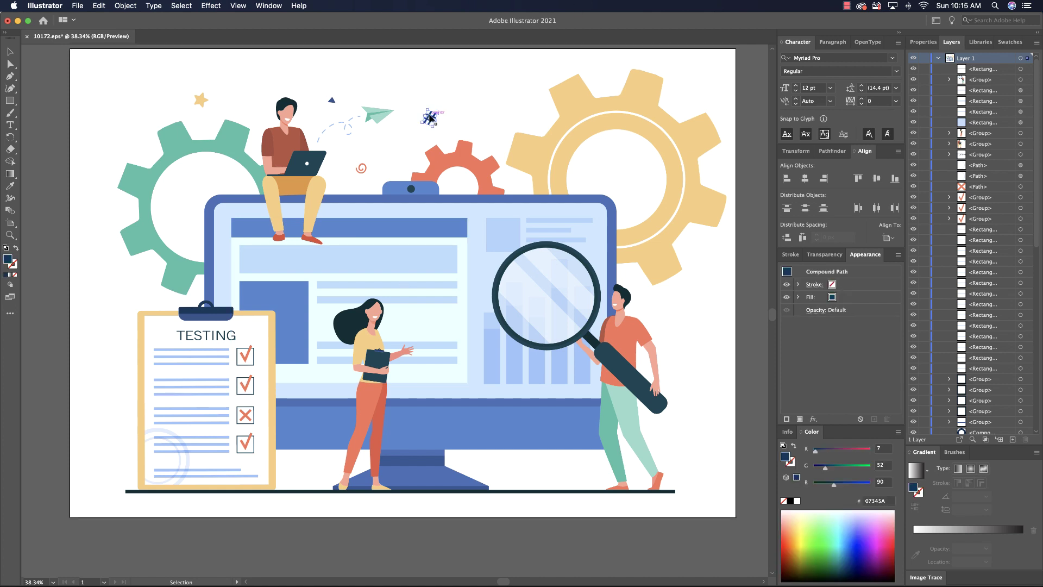
key(Delete)
click(332, 101)
key(Delete)
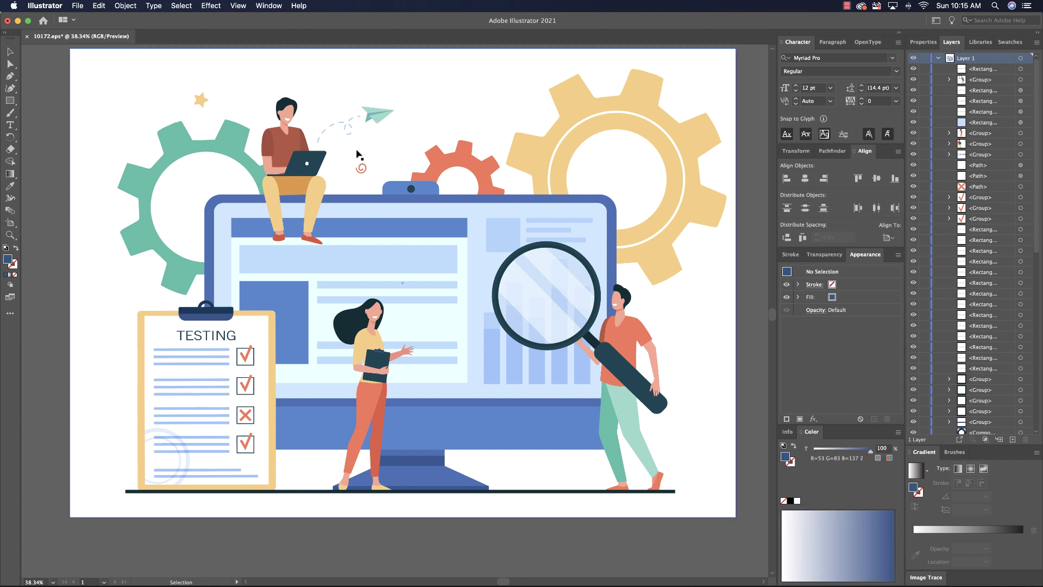
click(361, 168)
key(Delete)
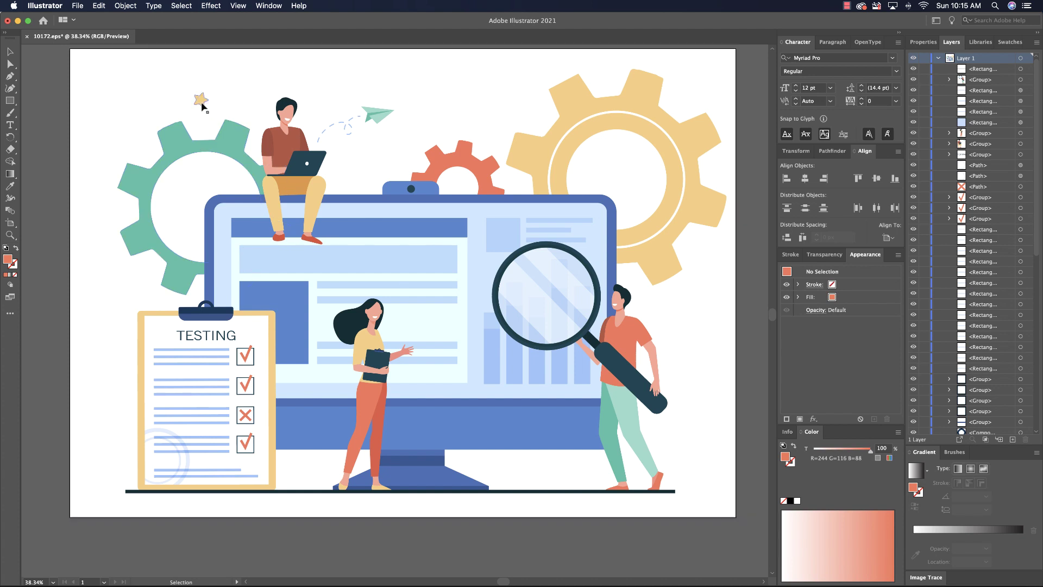
click(201, 103)
key(Delete)
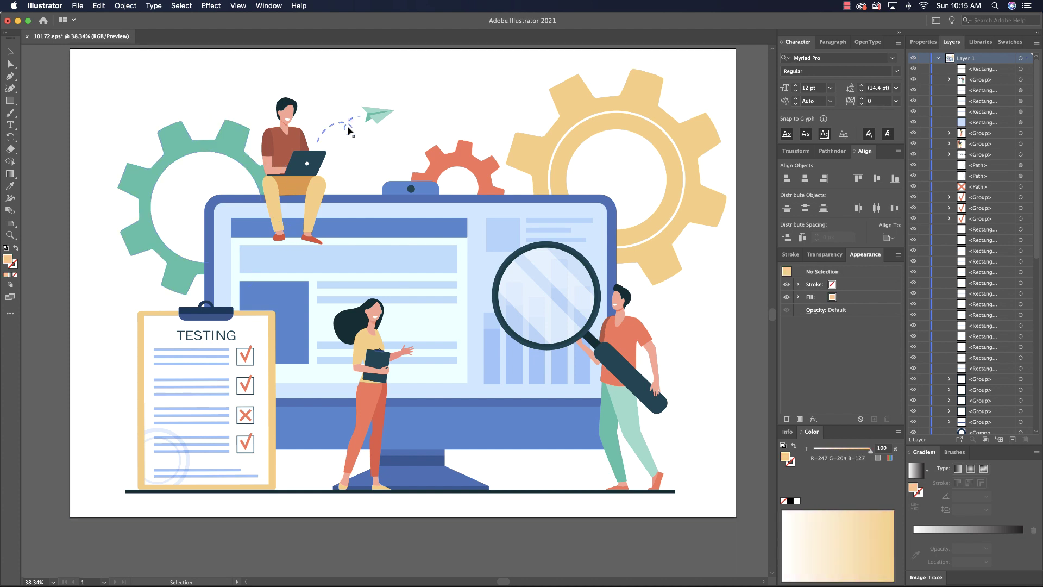
Inspect how the seated man and the TESTING lettering are grouped in Layer 1, and delete the clipboard's first line below TESTING.
click(377, 119)
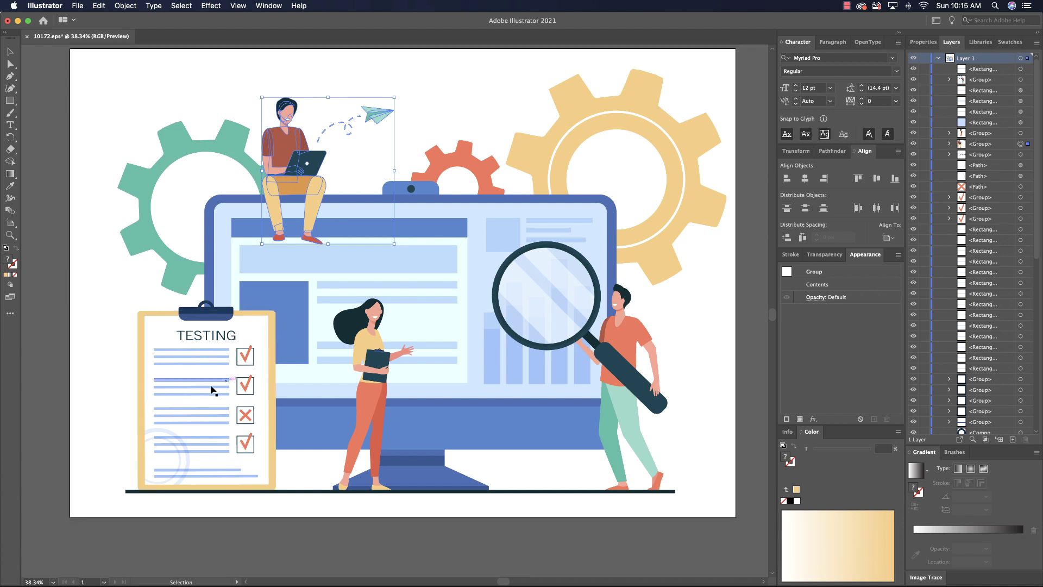
click(197, 350)
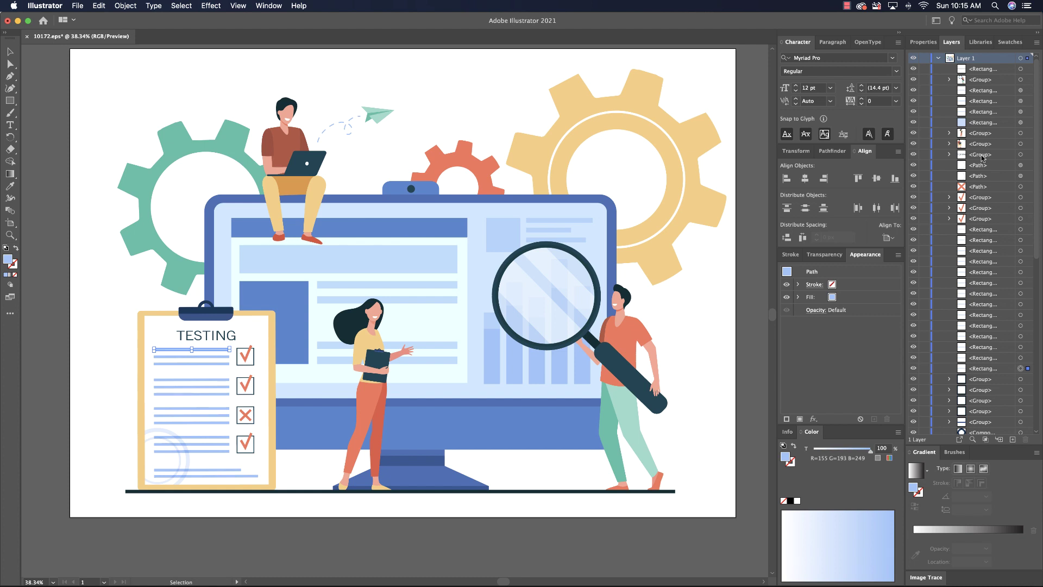
shift+click(981, 155)
click(980, 175)
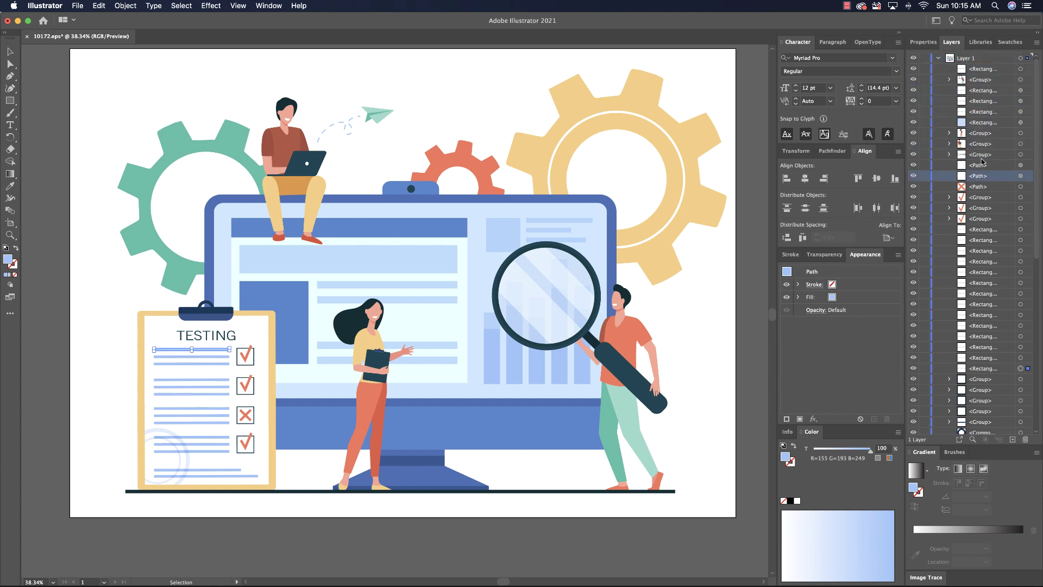
click(948, 155)
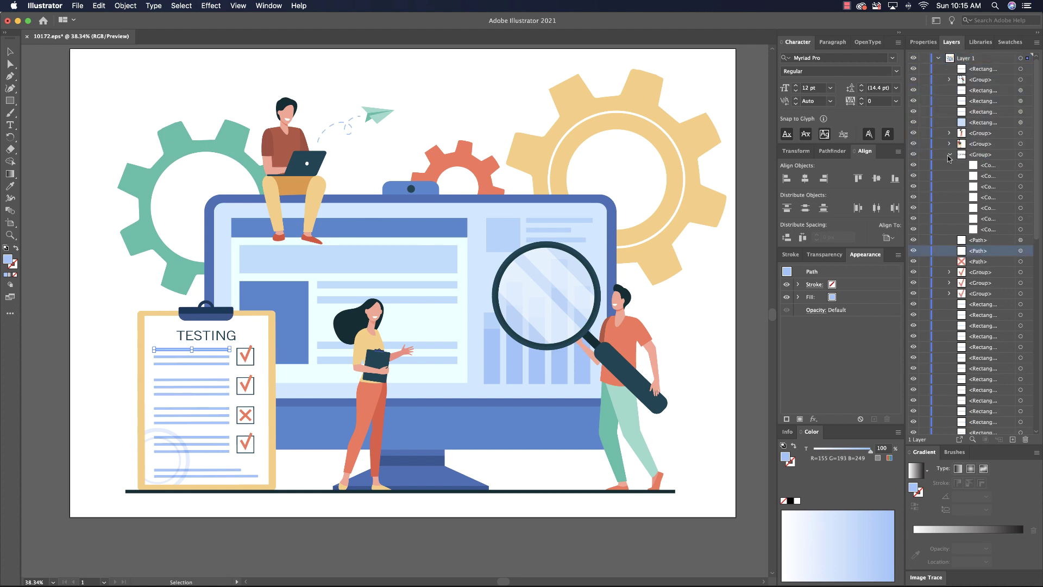
click(949, 155)
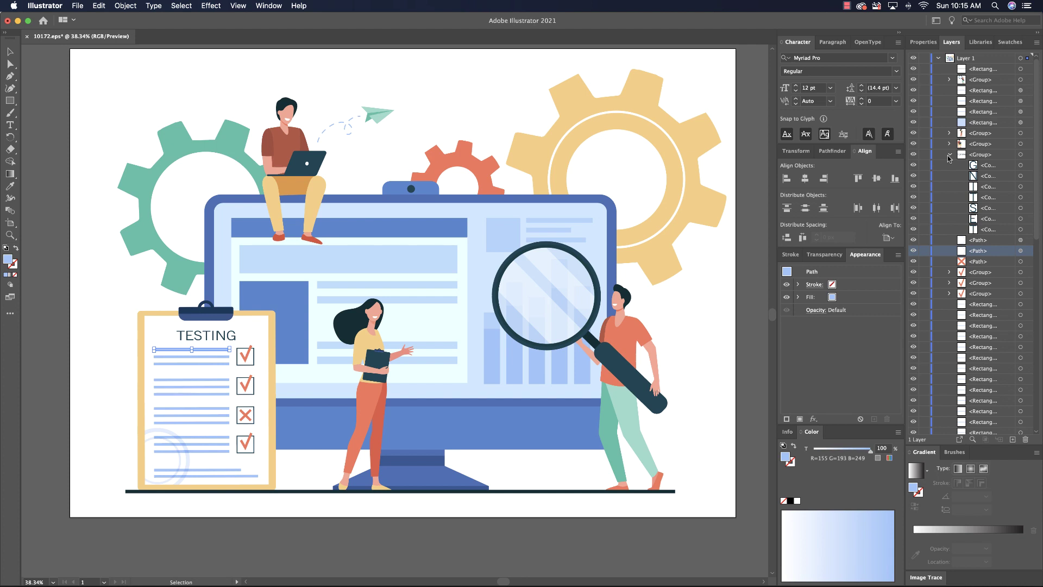
click(981, 155)
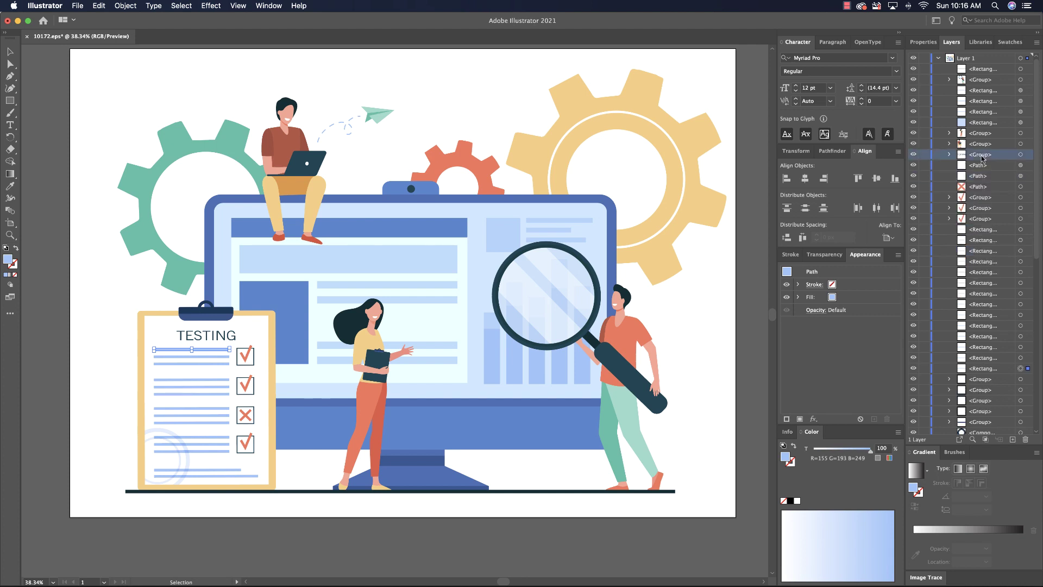
key(Delete)
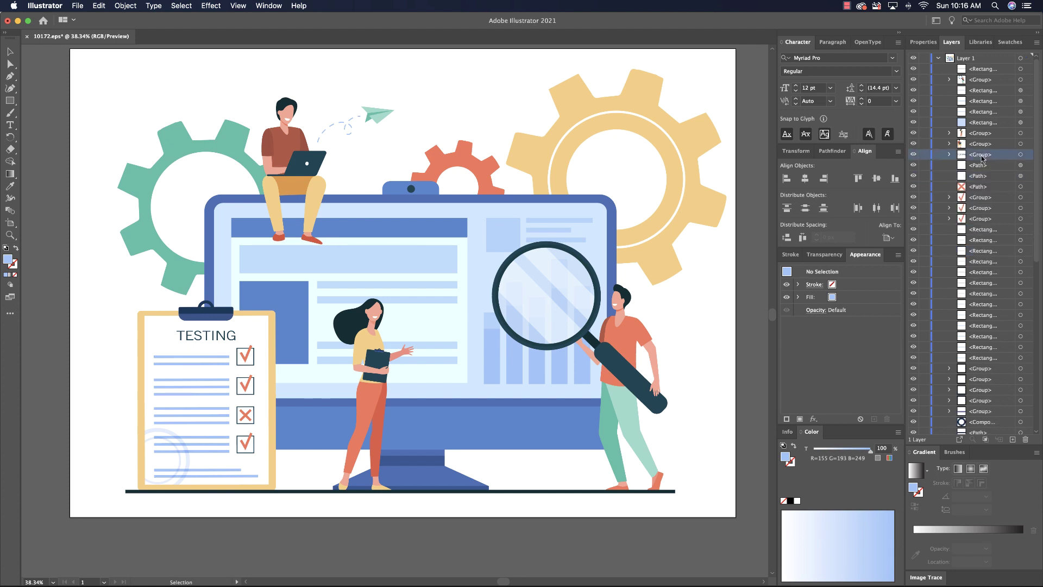
click(981, 166)
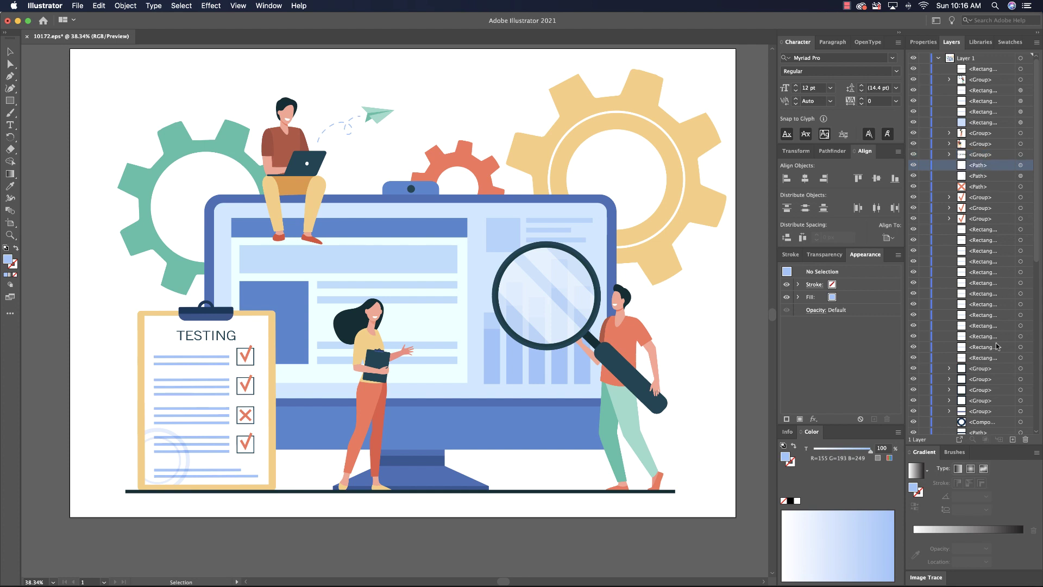
Delete the clipboard's checkboxes, marks, text lines and stamp, plus the short lines beside the small square on the monitor screen.
shift+click(984, 411)
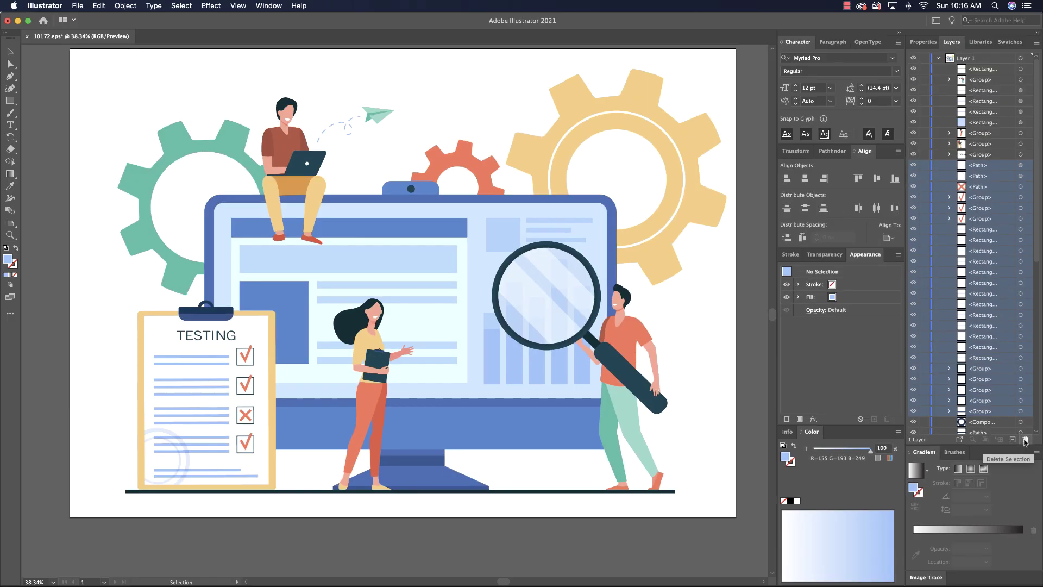
click(1024, 432)
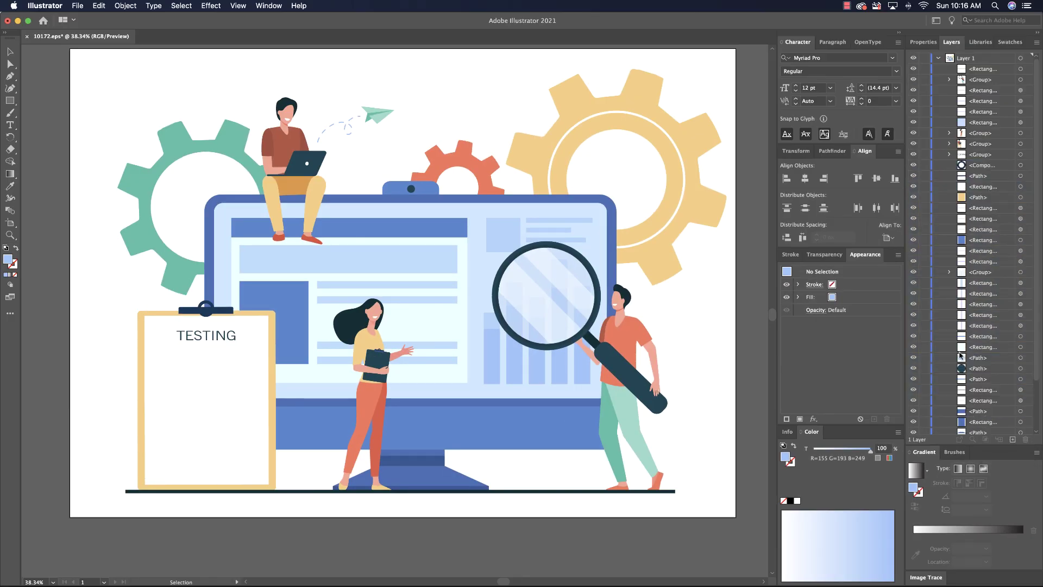
click(986, 166)
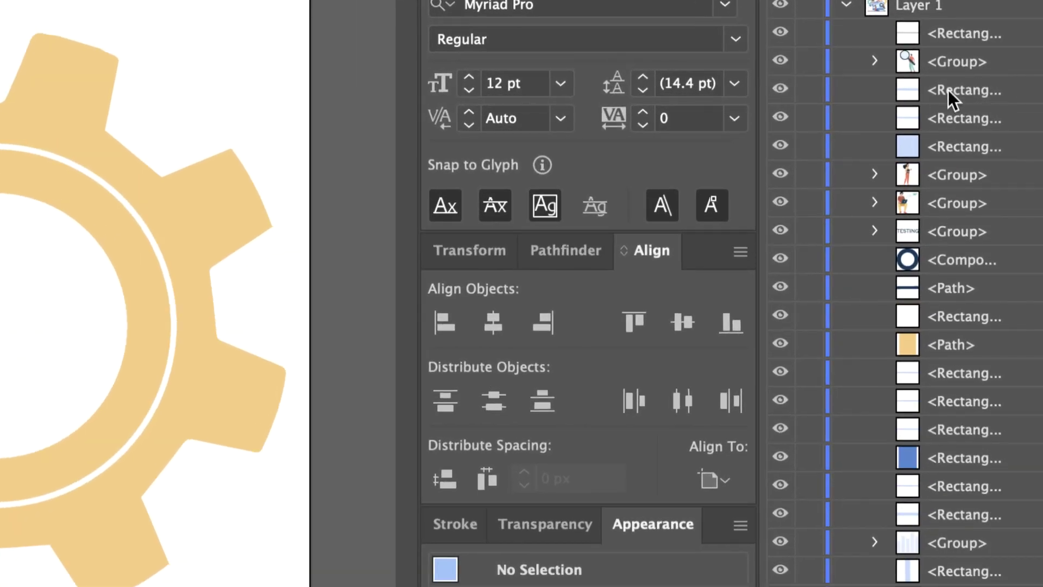
click(936, 91)
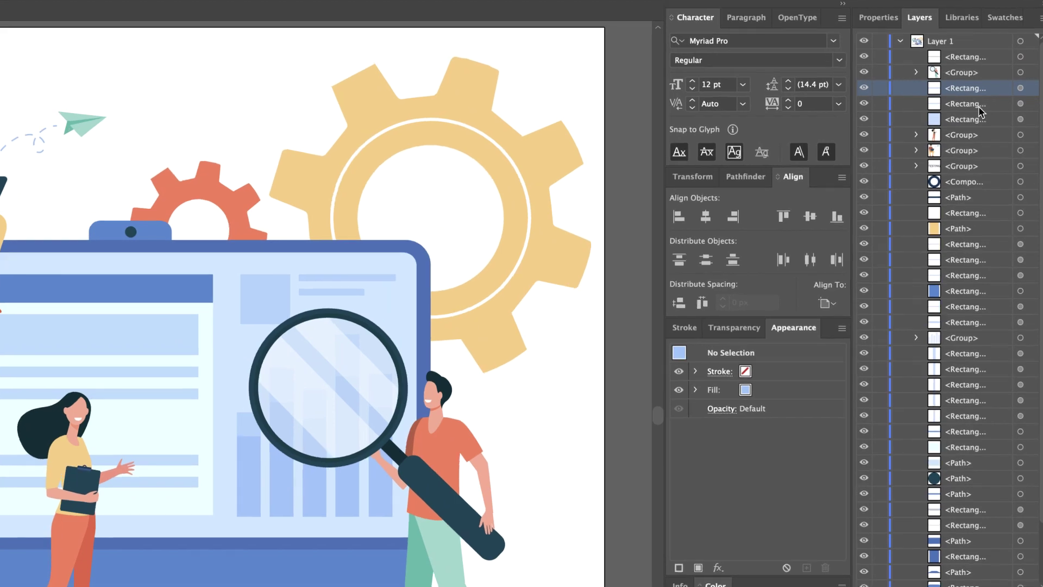
shift+click(988, 101)
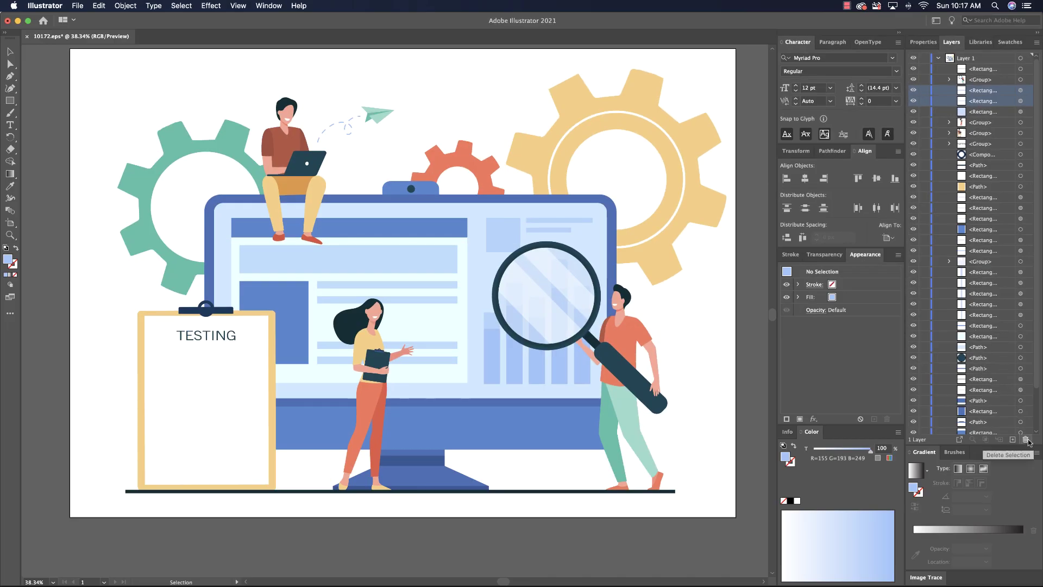
click(1025, 439)
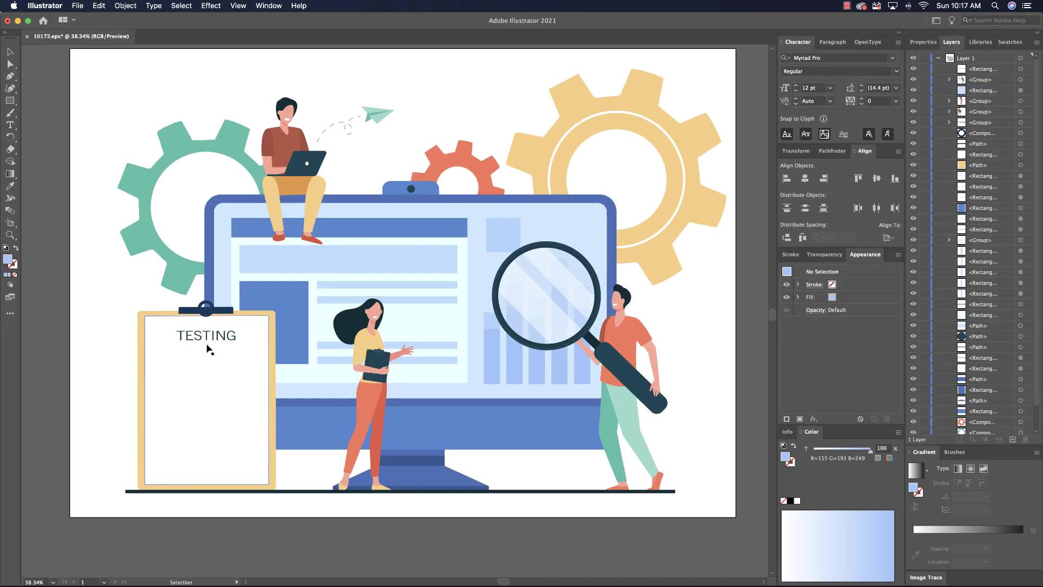
Delete the rest of the clipboard, including its paper, board, TESTING lettering and clip, and the dark ground line.
click(182, 398)
key(Delete)
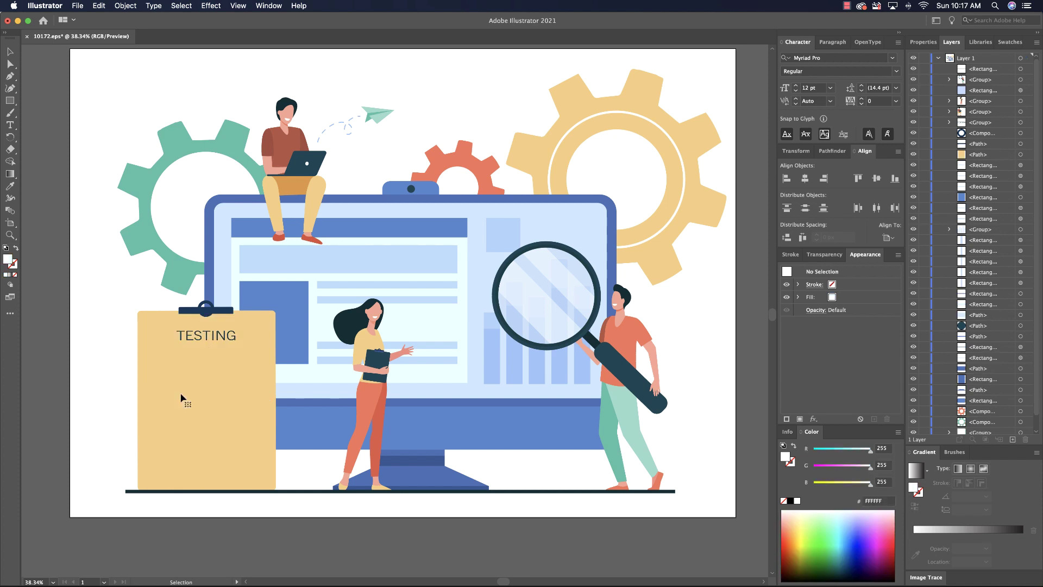
click(202, 362)
key(Delete)
click(201, 339)
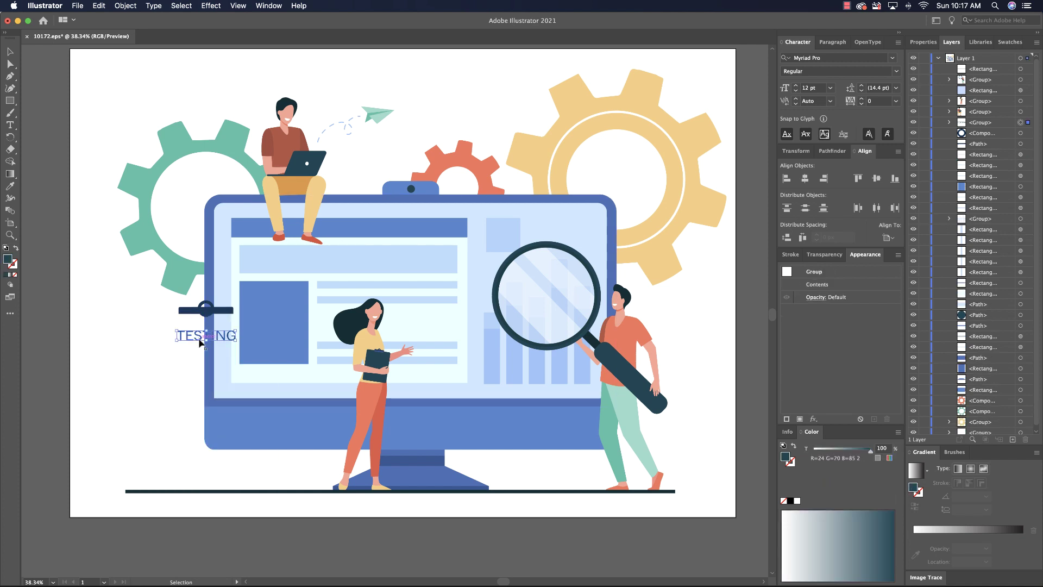
key(Delete)
click(205, 308)
key(Delete)
click(191, 313)
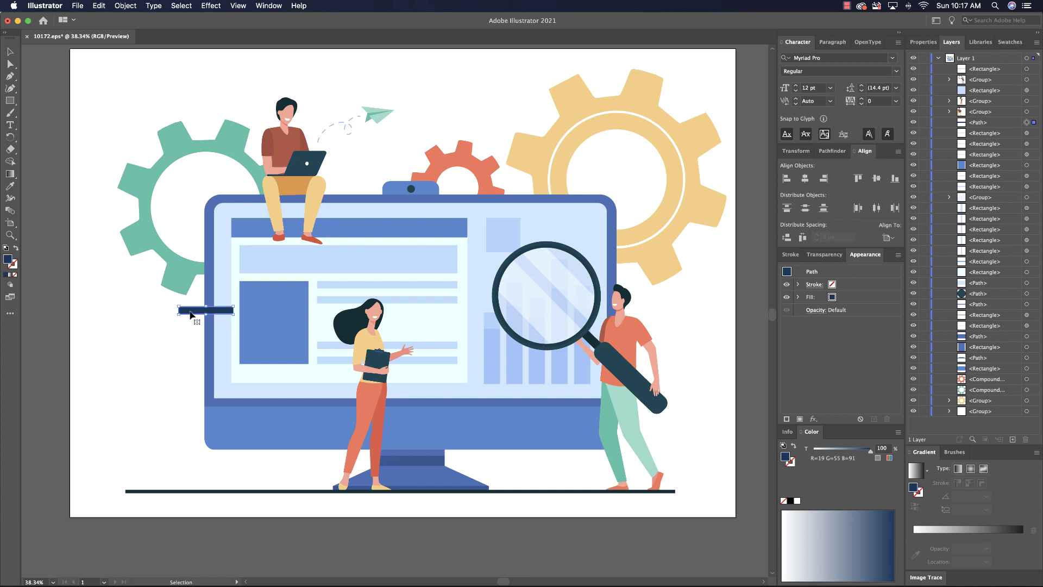
key(Delete)
click(190, 492)
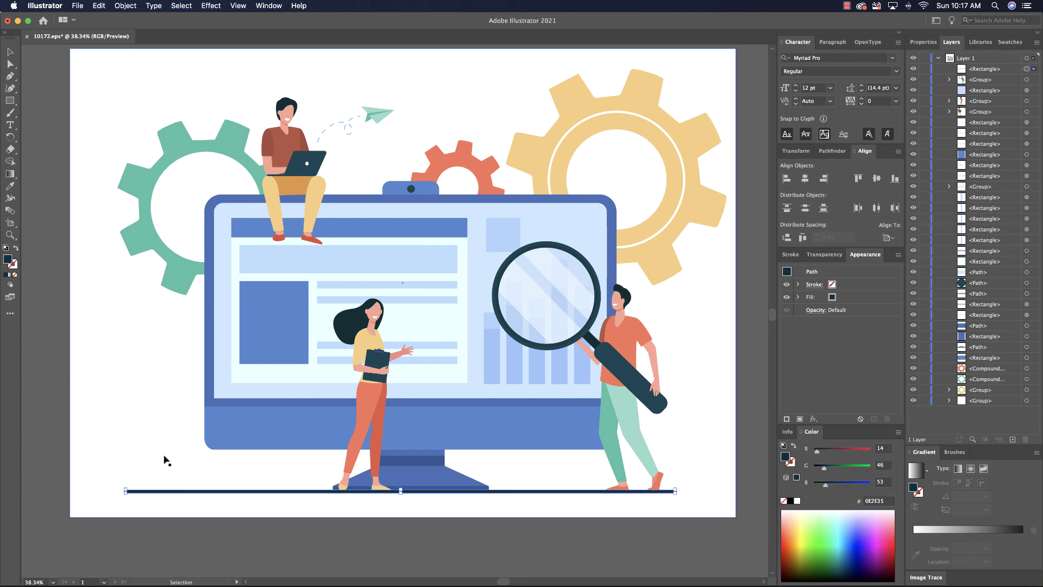
key(Delete)
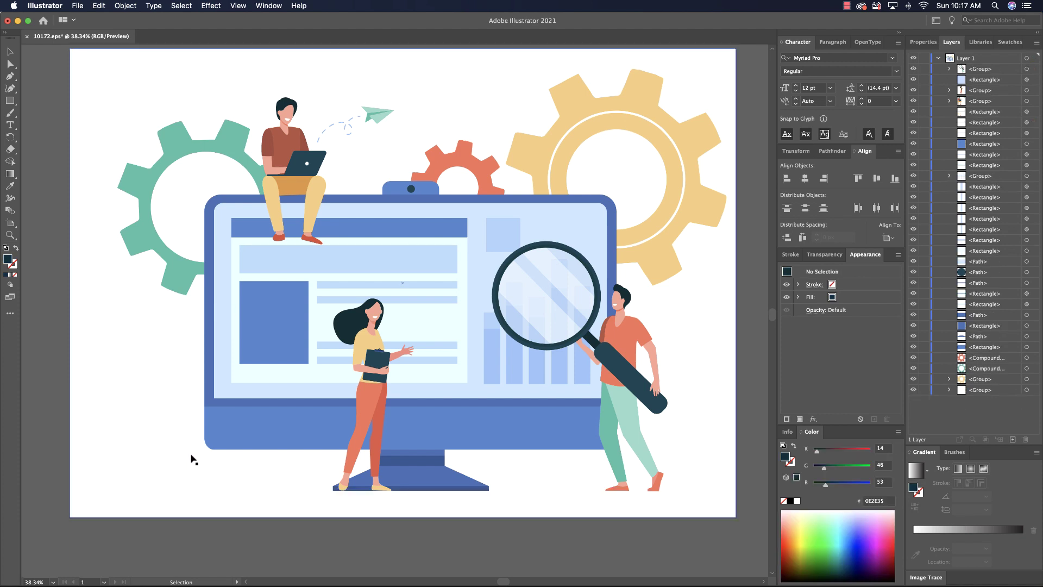
Delete the paper plane and its dashed trail from the seated man's group, and delete the green gear.
click(288, 135)
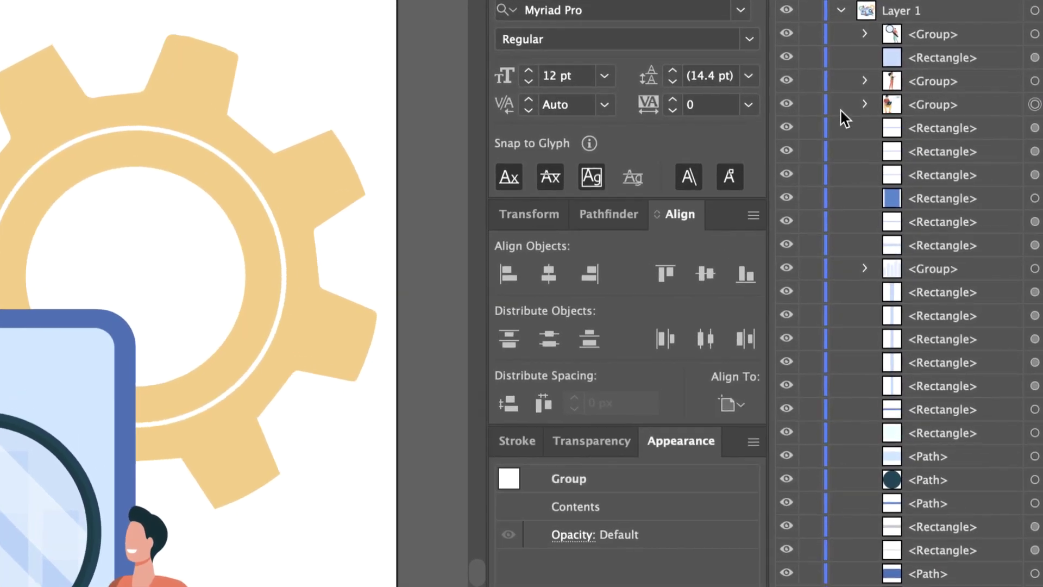
click(865, 105)
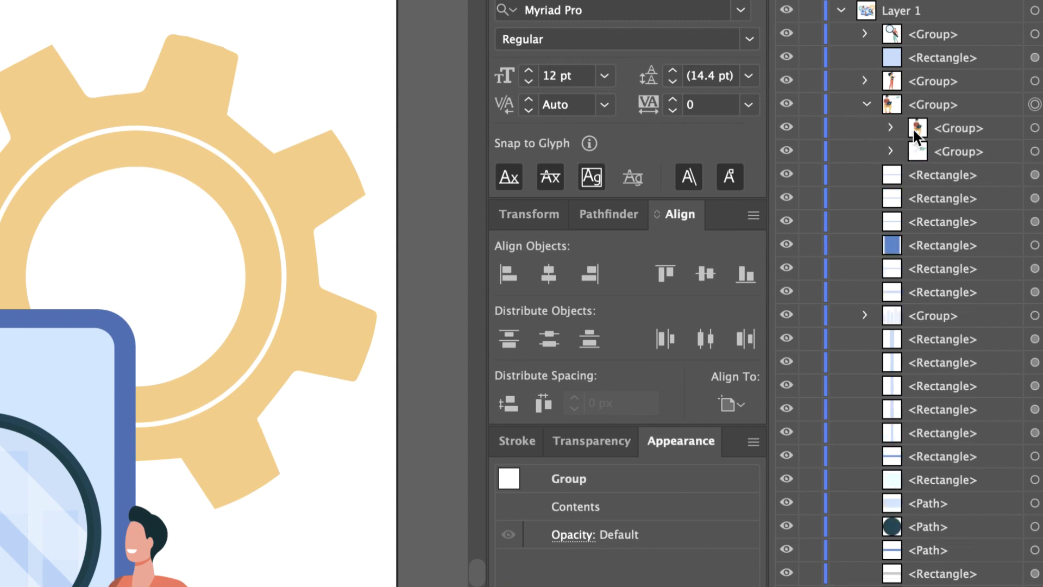
click(956, 150)
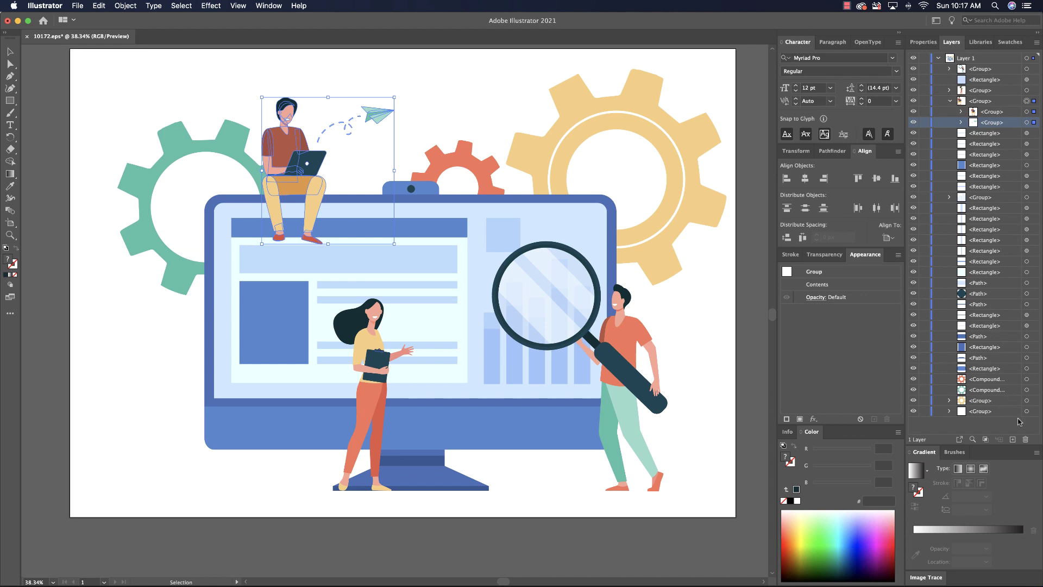
click(1025, 439)
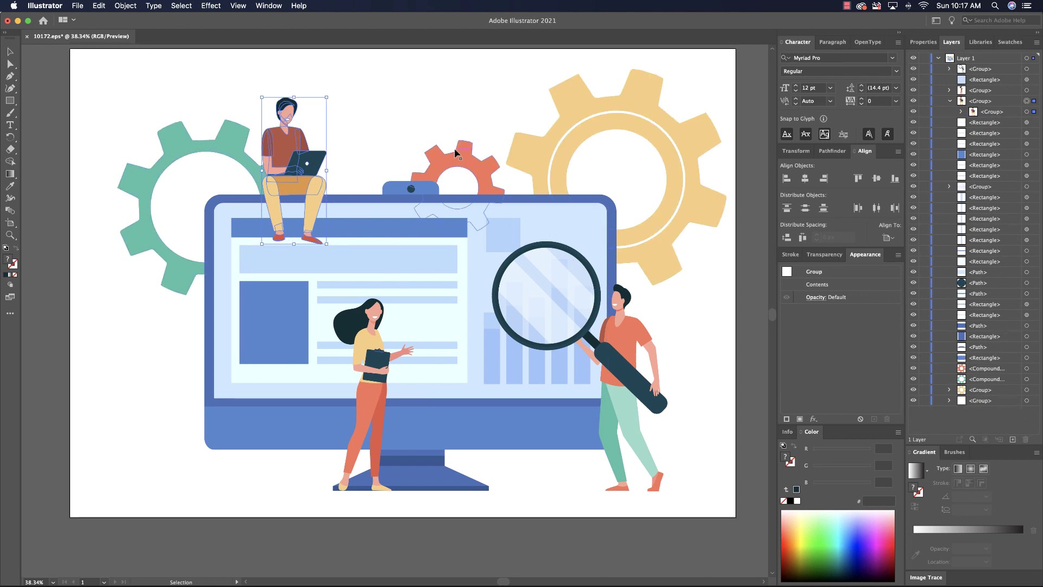
click(174, 157)
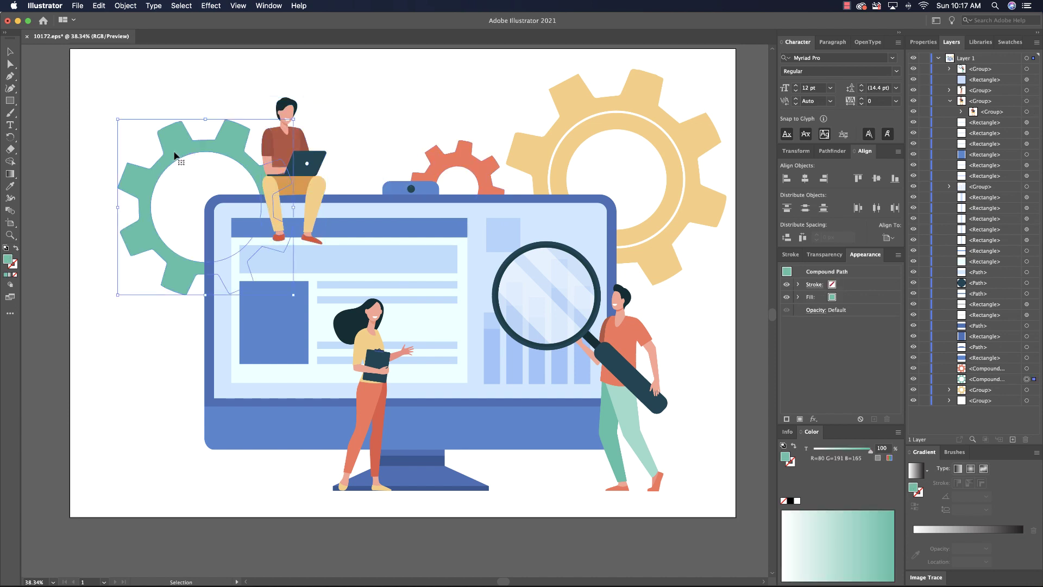
key(Delete)
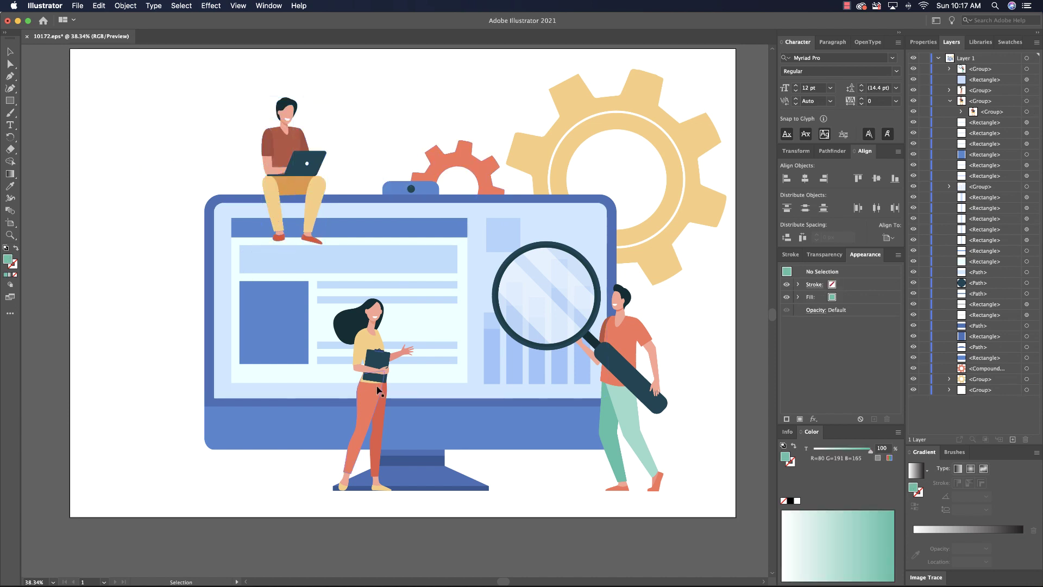
Move the woman to the monitor's left side and shift the man with the magnifying glass slightly right.
drag(359, 391, 197, 389)
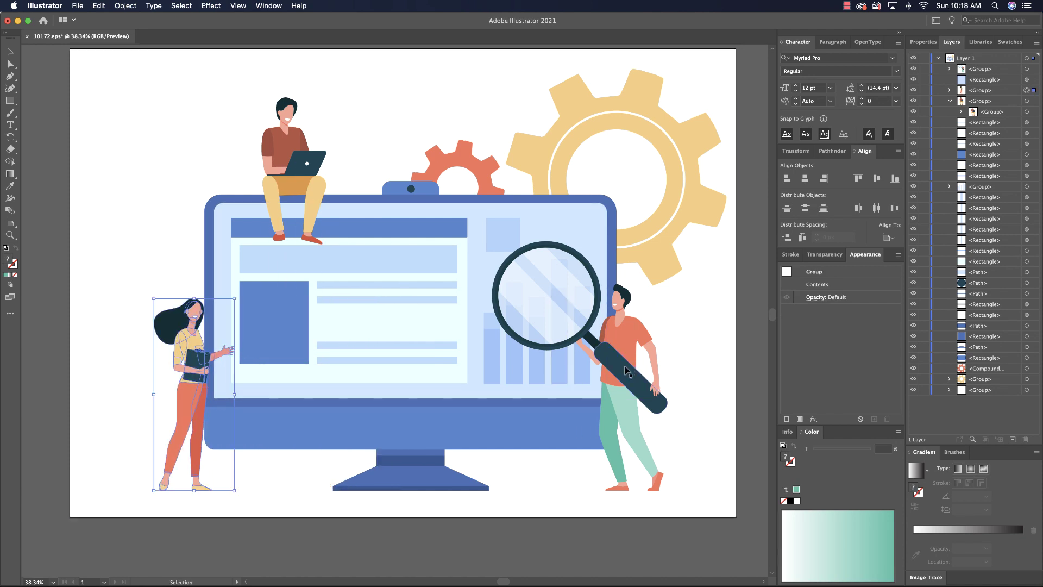
drag(628, 367, 661, 366)
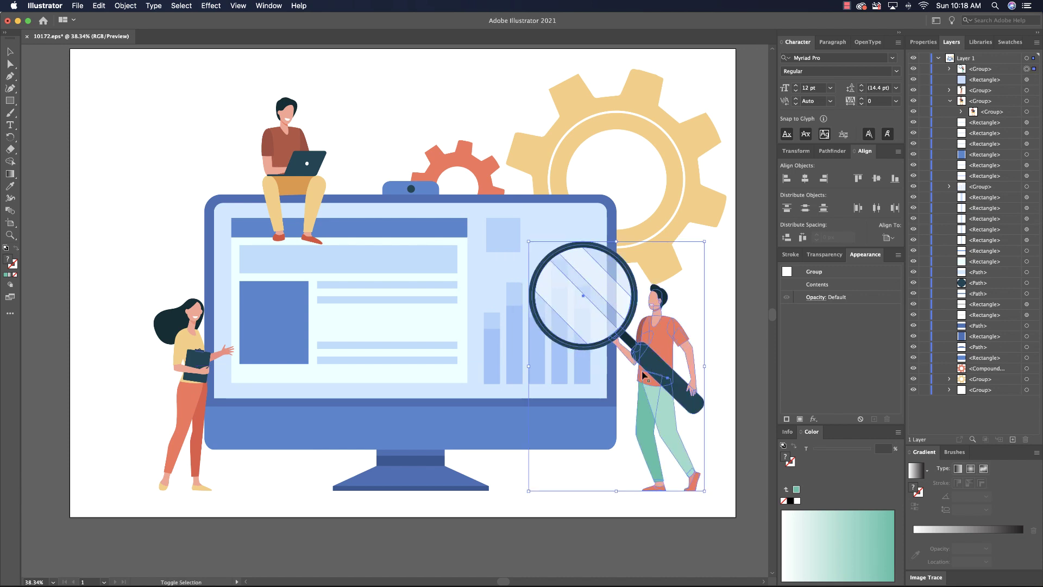
Delete the web page mock-up on the monitor screen: header bar, banner, pale panel, blue block and four text lines.
click(348, 223)
key(Delete)
click(364, 257)
key(Delete)
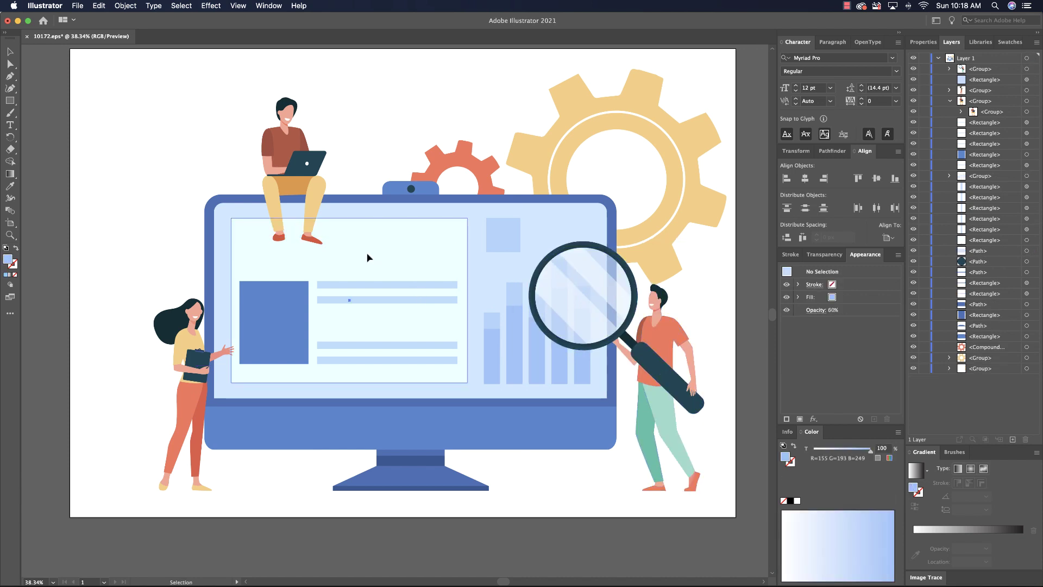
click(365, 257)
key(Delete)
click(277, 305)
key(Delete)
click(350, 287)
key(Delete)
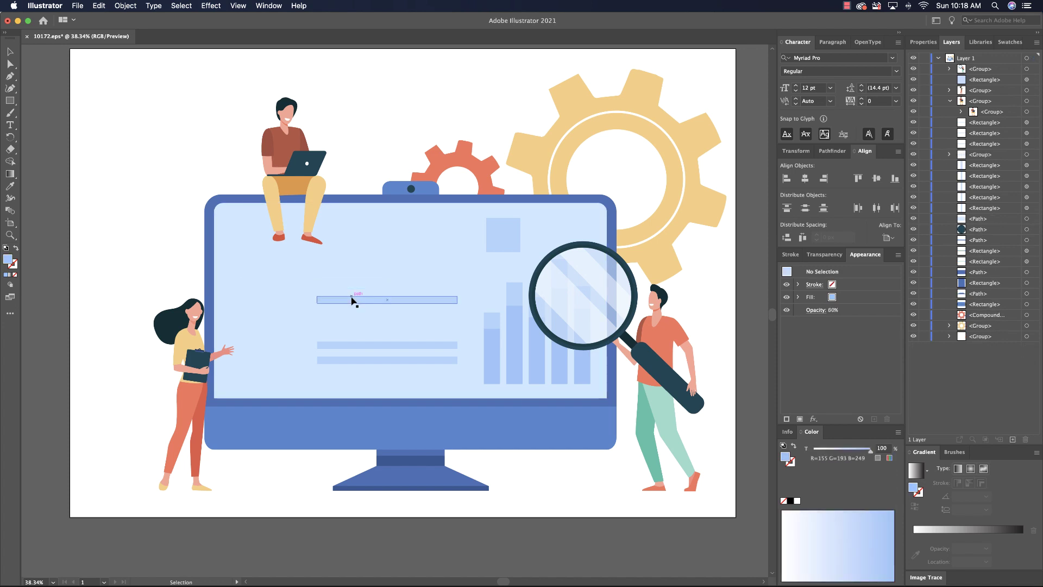
click(352, 298)
key(Delete)
click(361, 345)
key(Delete)
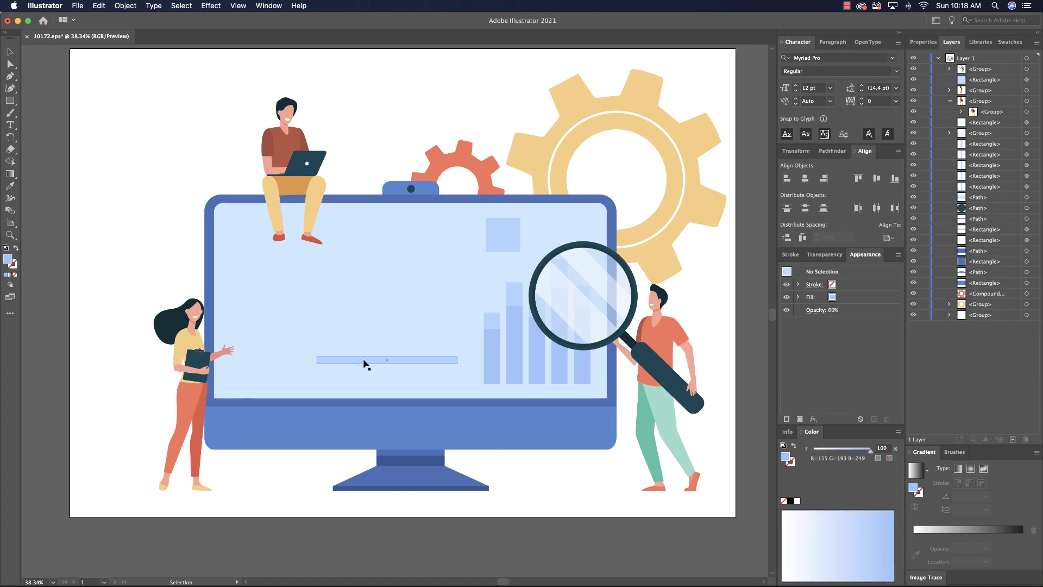
click(365, 360)
key(Delete)
Delete the small square and all bars of the chart from the right part of the monitor screen.
click(505, 247)
key(Delete)
click(496, 324)
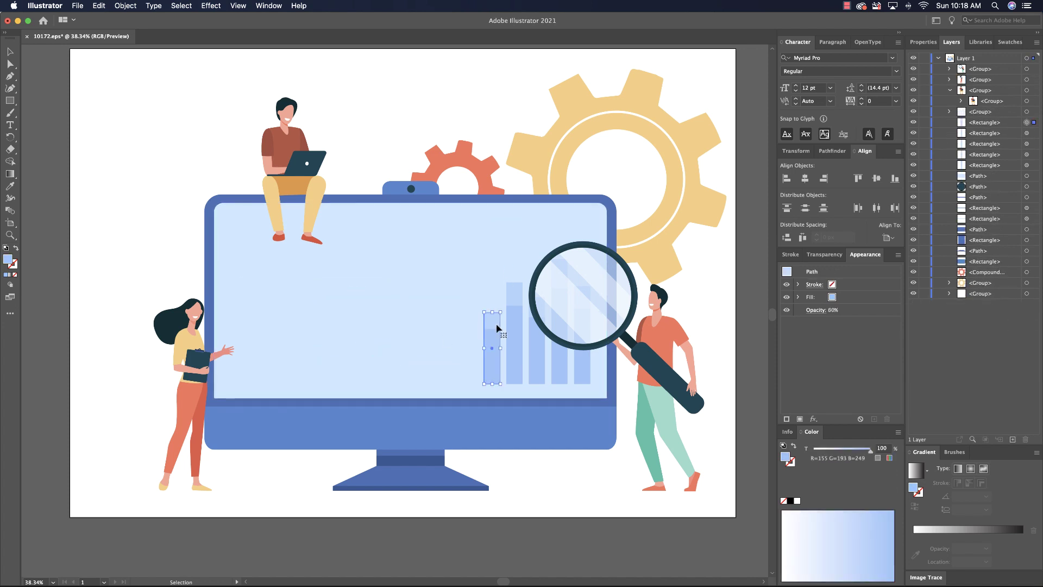
key(Delete)
click(496, 325)
shift+click(512, 328)
shift+click(537, 348)
key(Delete)
click(559, 363)
key(Delete)
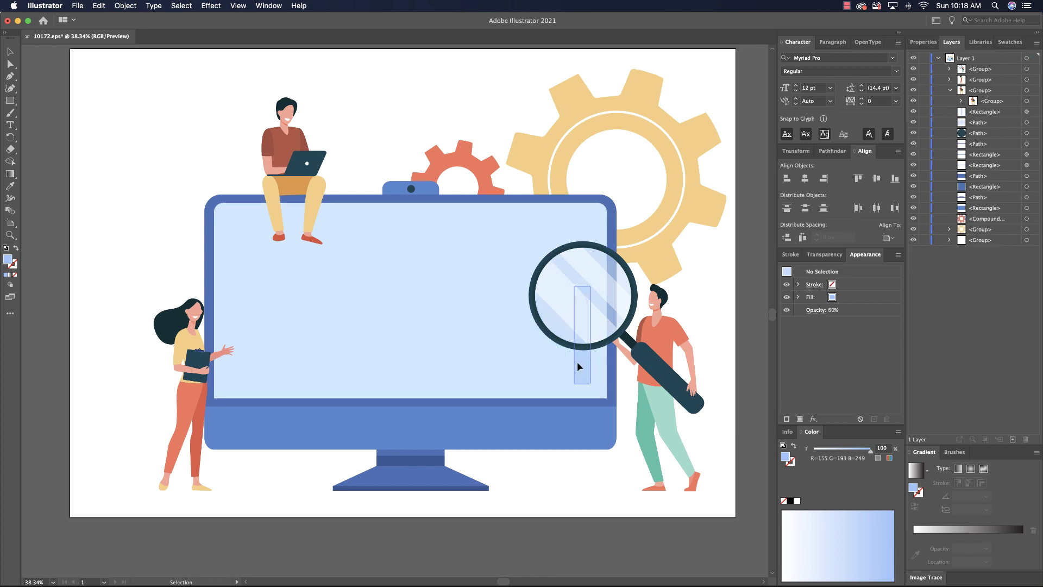
click(579, 365)
key(Delete)
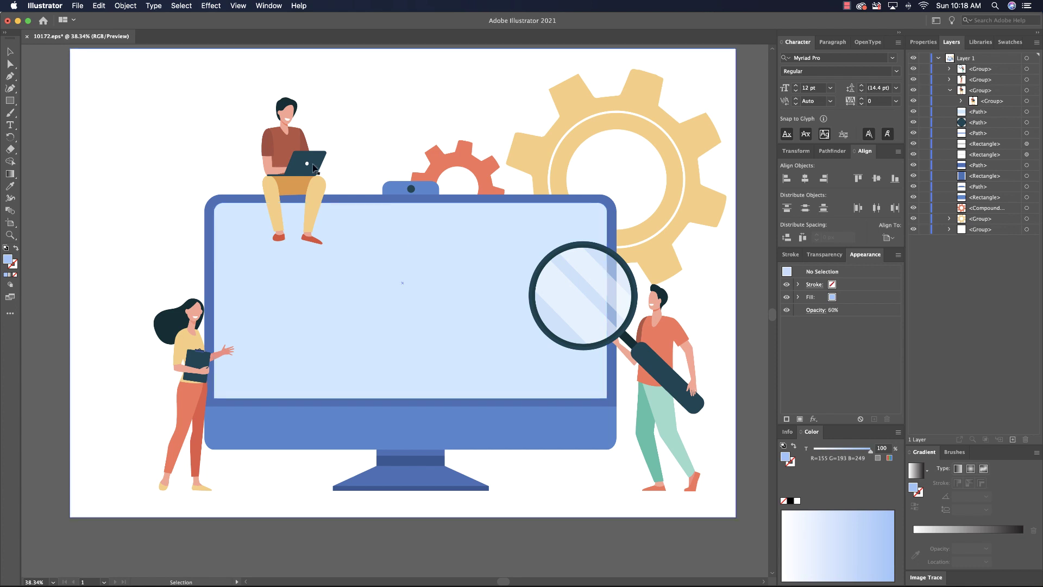
Select the seated man, the woman and the white background in turn to check how they are grouped.
click(292, 153)
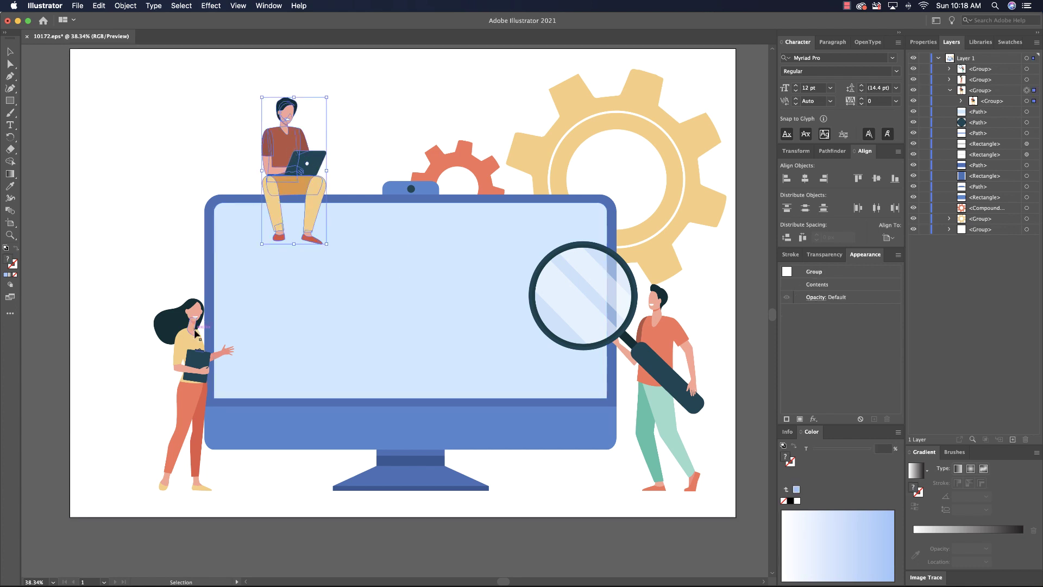
click(199, 329)
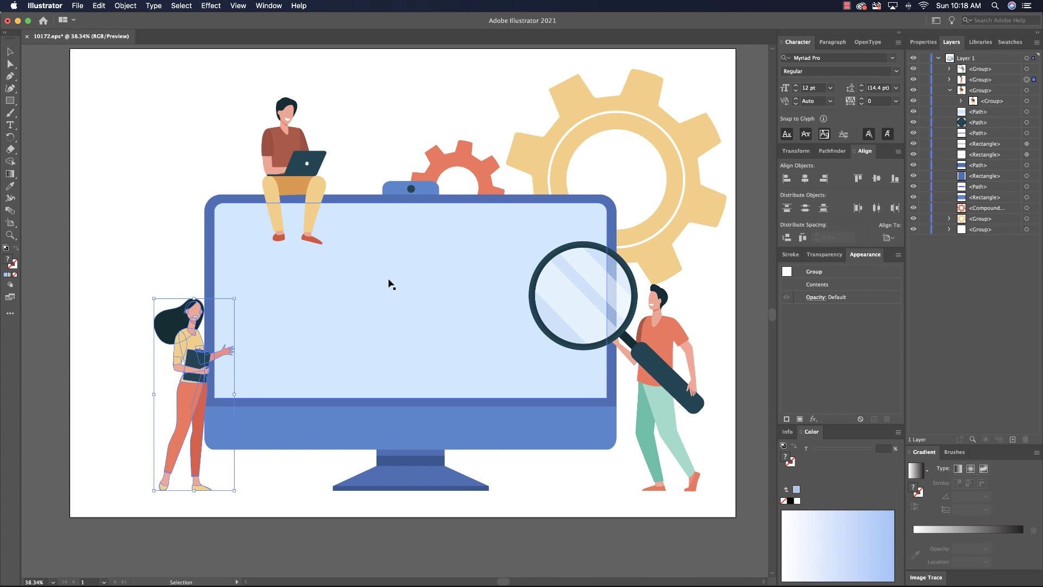
click(164, 137)
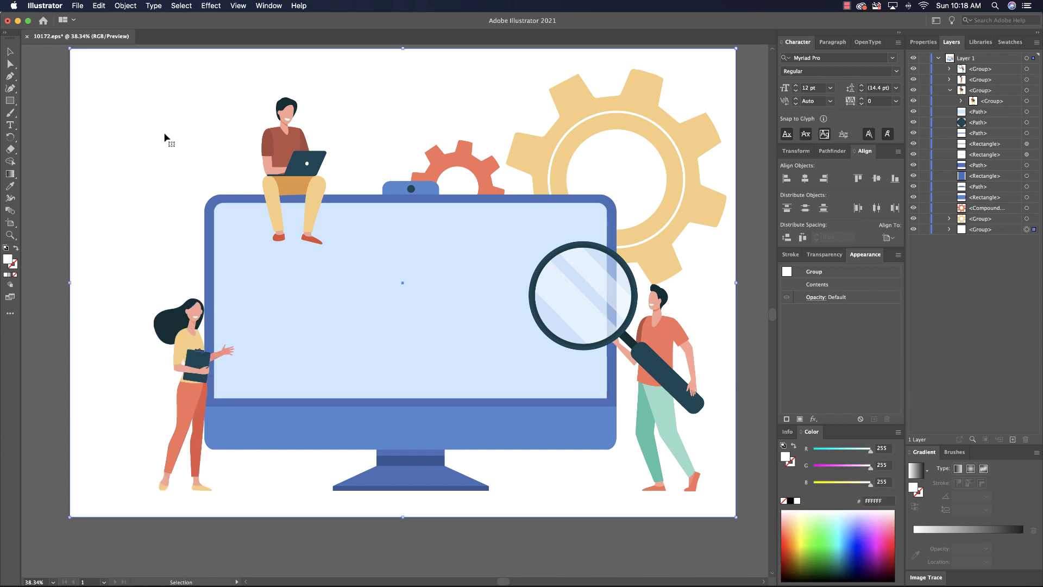
Add a vertical ruler guide near the artboard's left edge, unlock the guides and select the new one.
key(super+r)
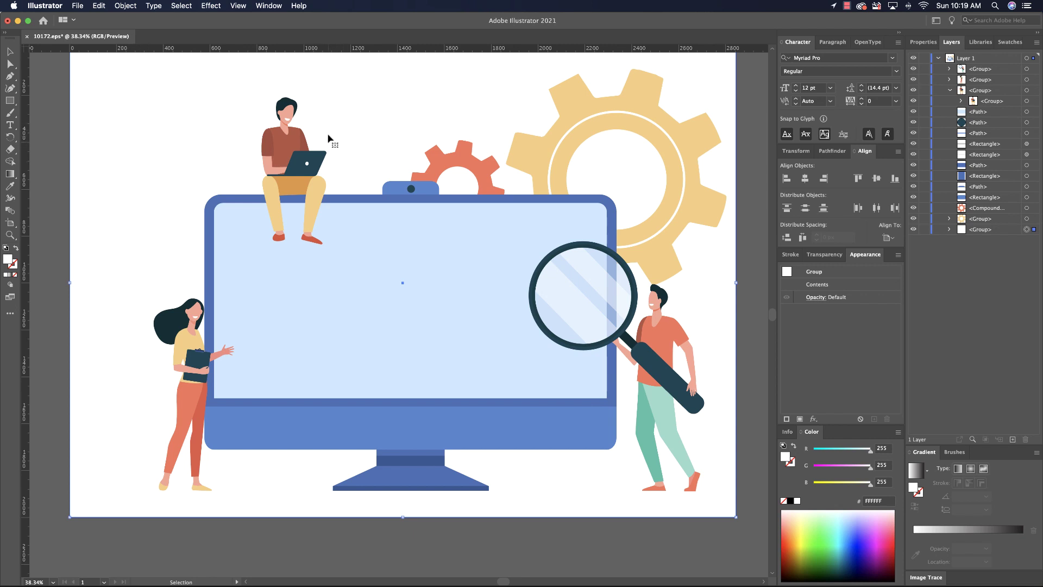
drag(25, 152, 107, 103)
click(240, 7)
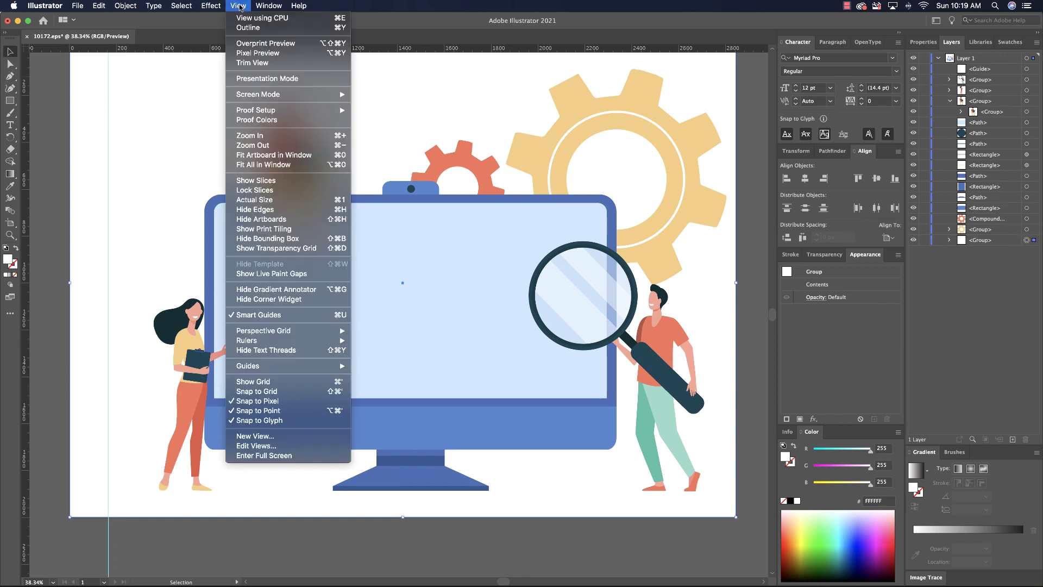
mouse_move(282, 365)
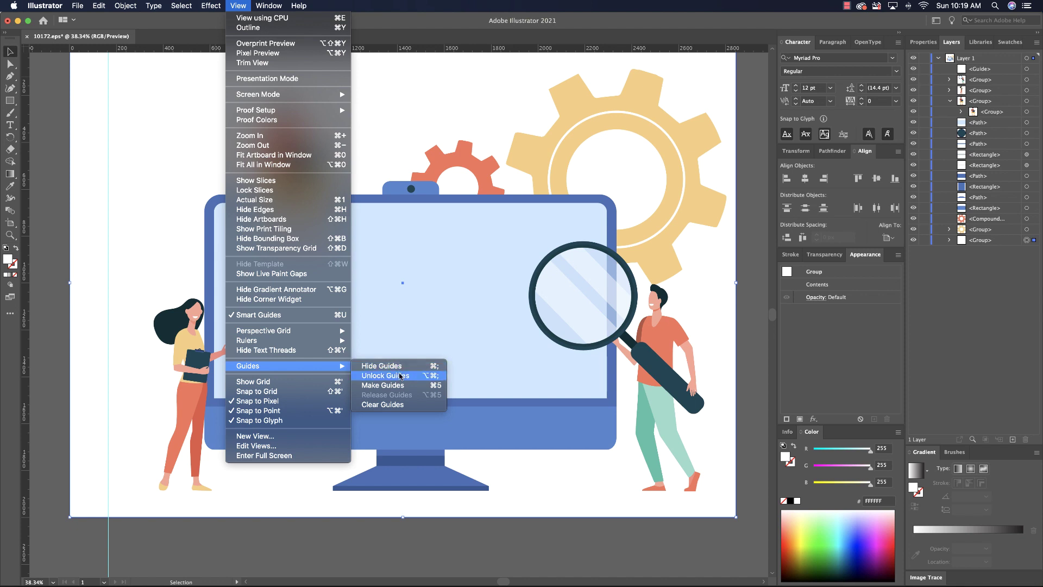
click(400, 376)
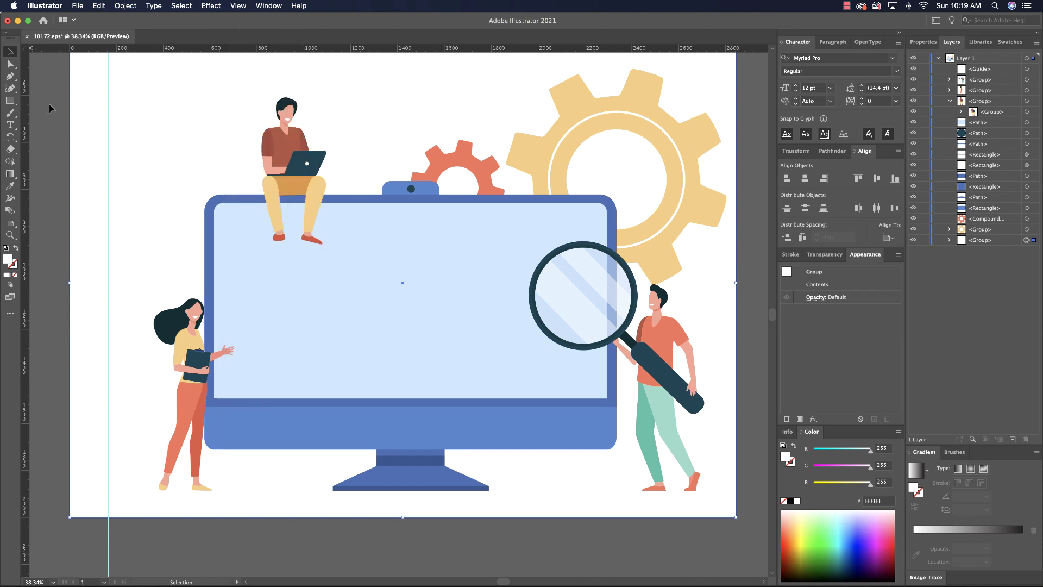
click(108, 116)
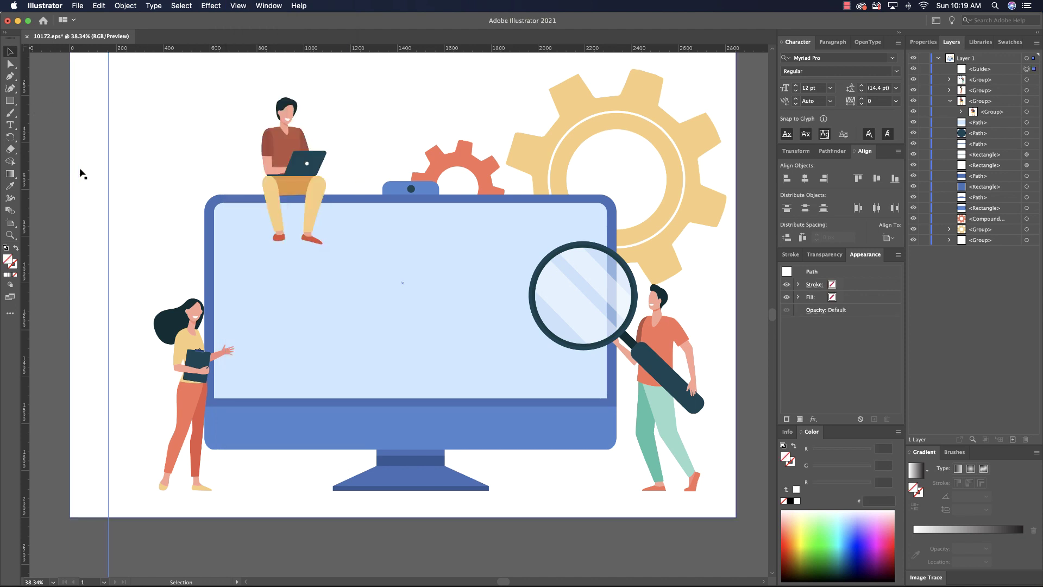
click(124, 5)
mouse_move(131, 19)
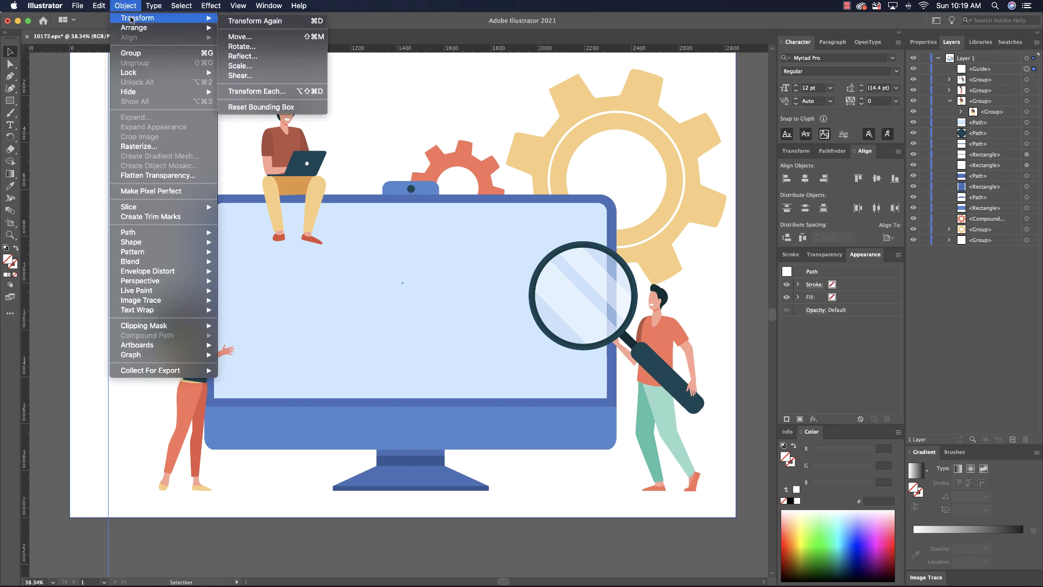
click(58, 100)
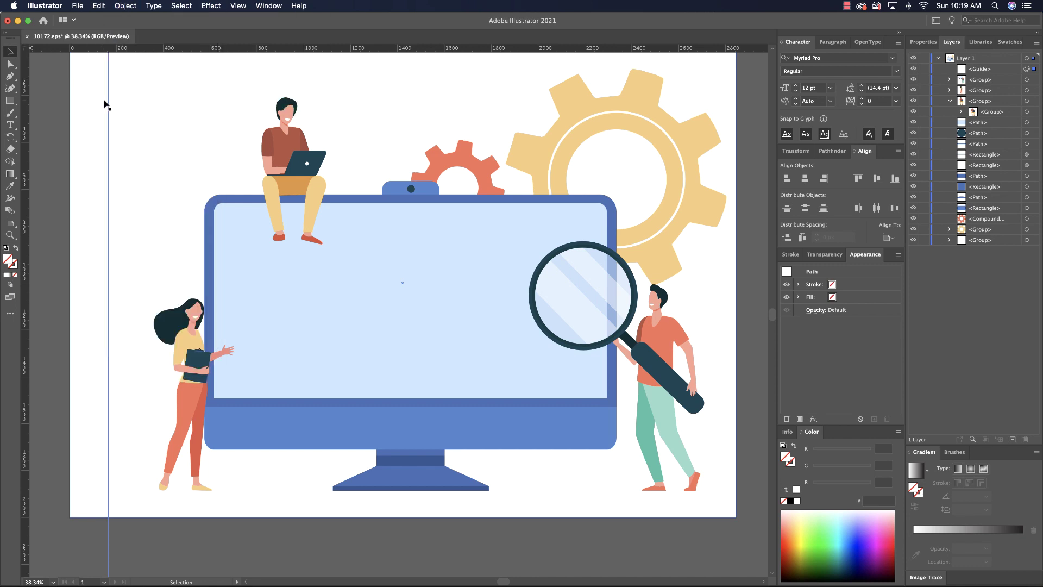
Place the vertical guide on the artboard's left edge and move it 1920 px horizontally.
drag(108, 100, 70, 105)
click(126, 5)
mouse_move(185, 18)
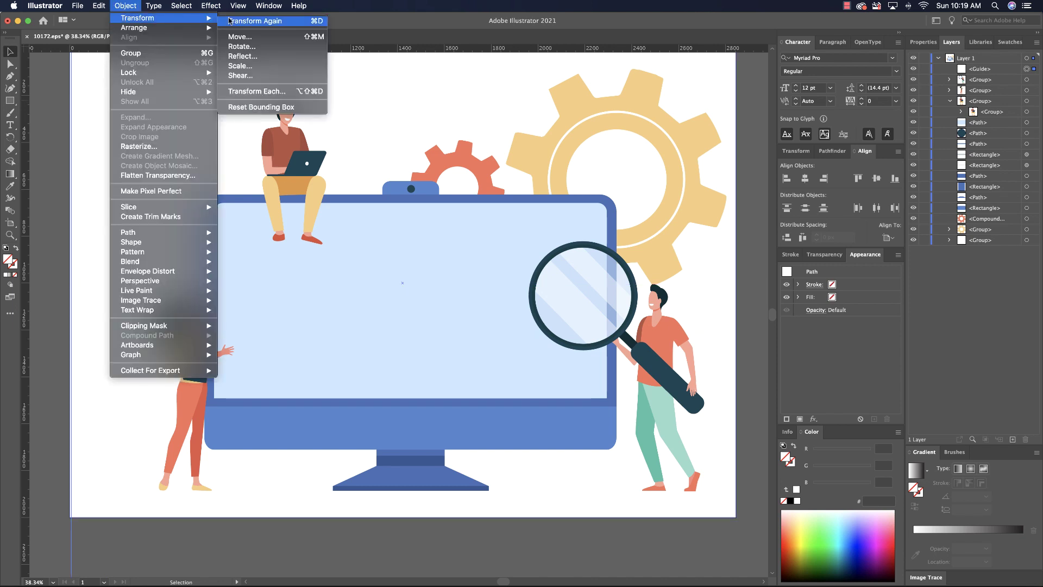
click(233, 37)
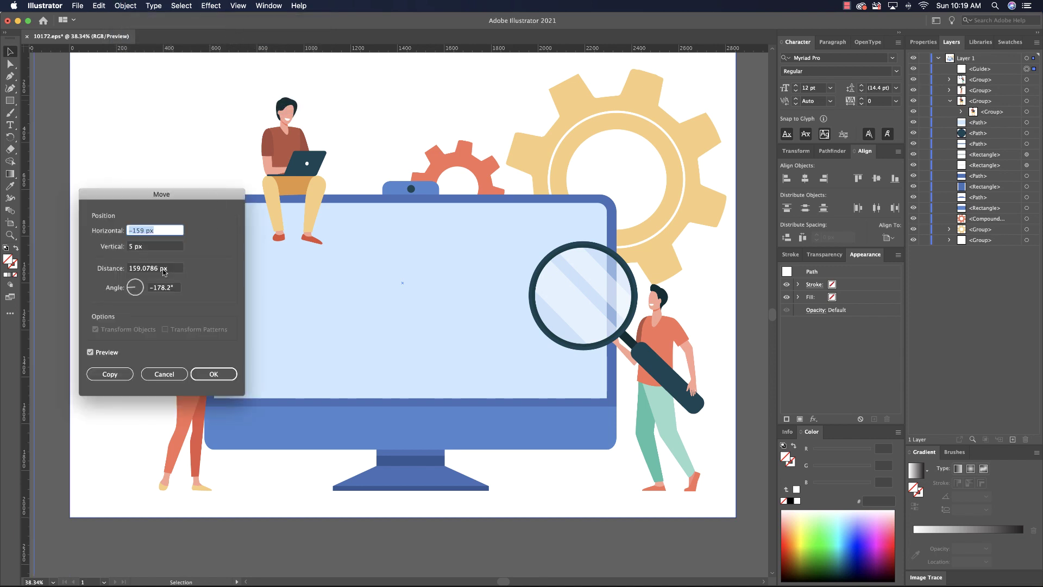
text(1920)
click(215, 373)
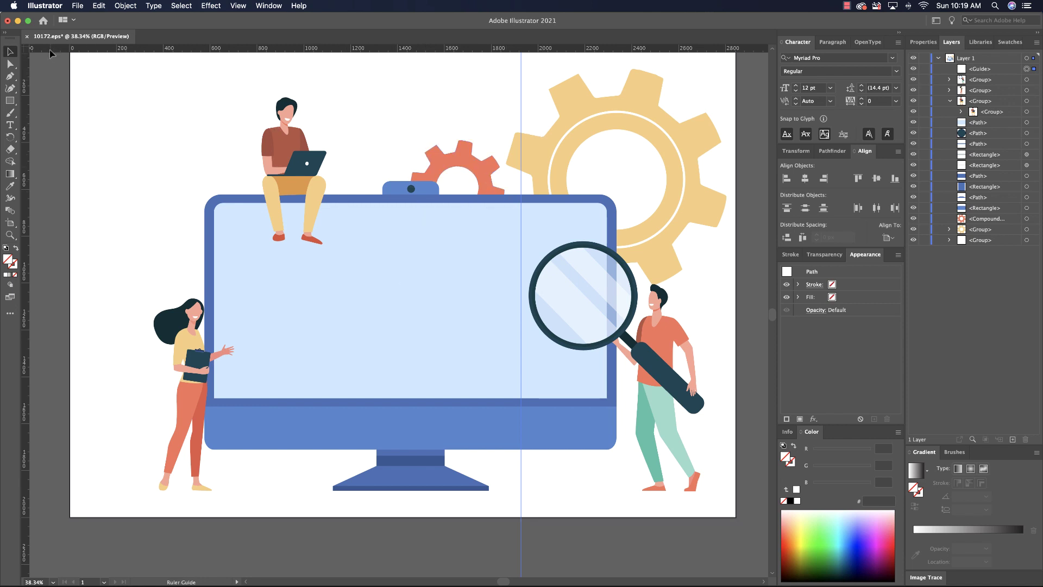
Add a horizontal ruler guide on the artboard's upper edge and move it 1080 px vertically.
drag(50, 50, 49, 74)
click(126, 6)
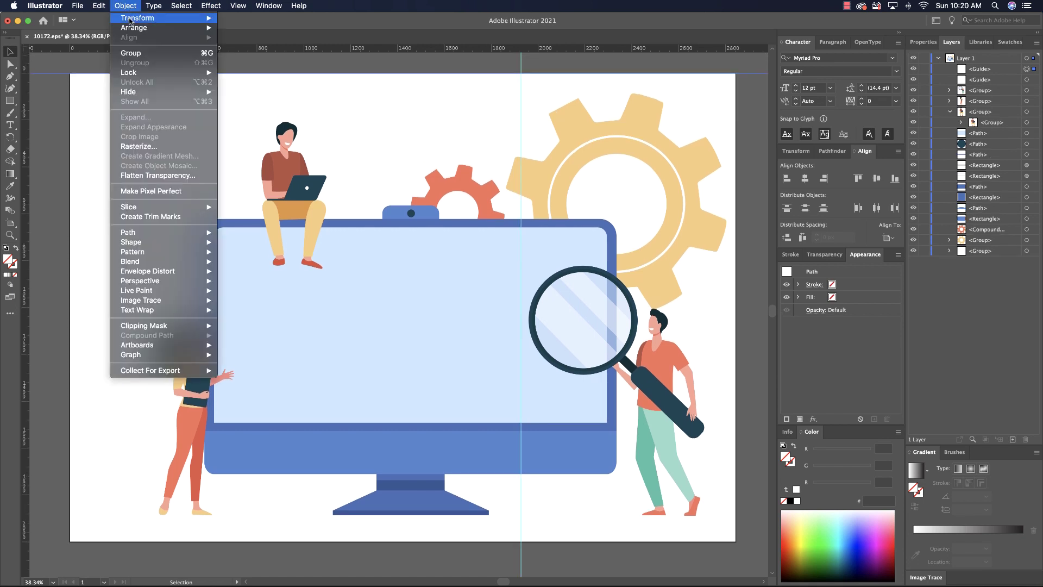
mouse_move(131, 18)
click(243, 36)
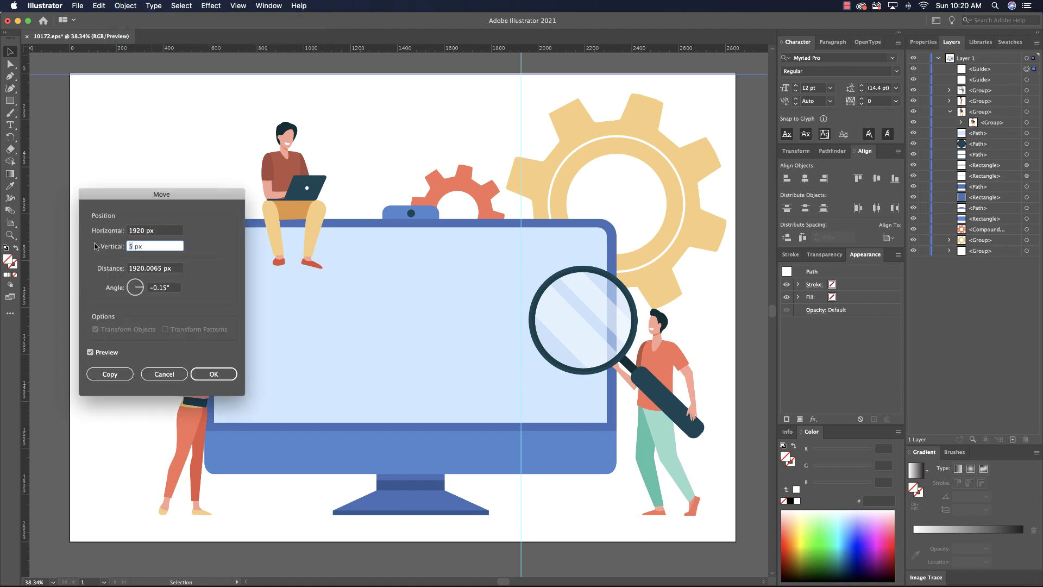
text(1080)
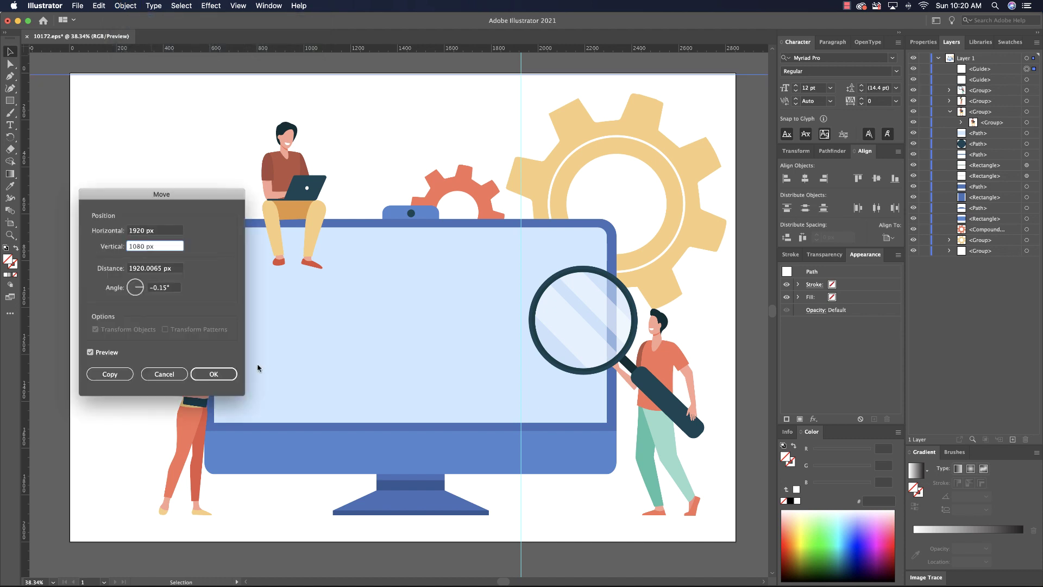
click(214, 373)
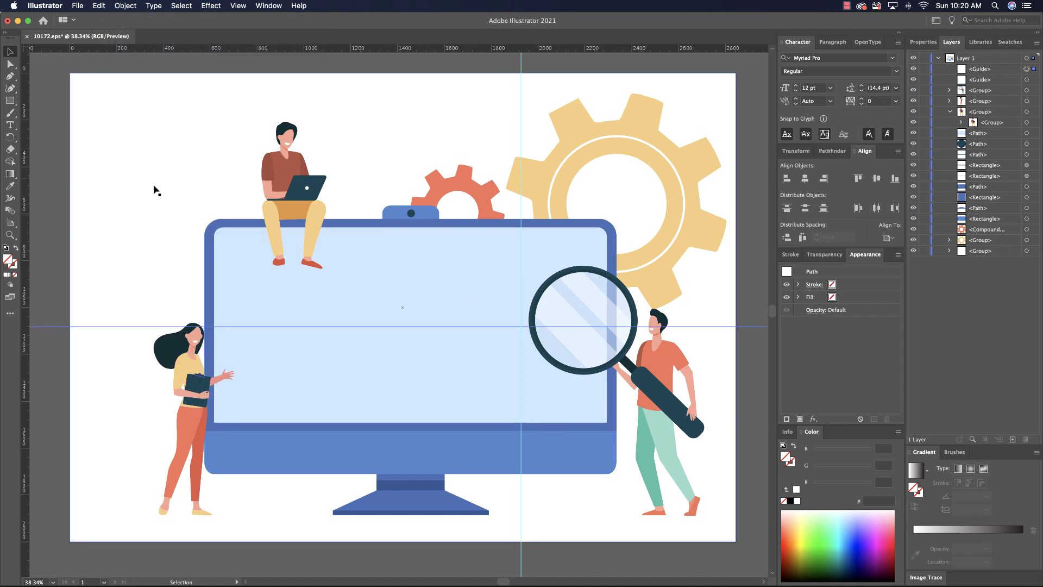
Delete the white background group and resize the artboard so its lower-right corner meets the intersection of the two guides.
click(159, 159)
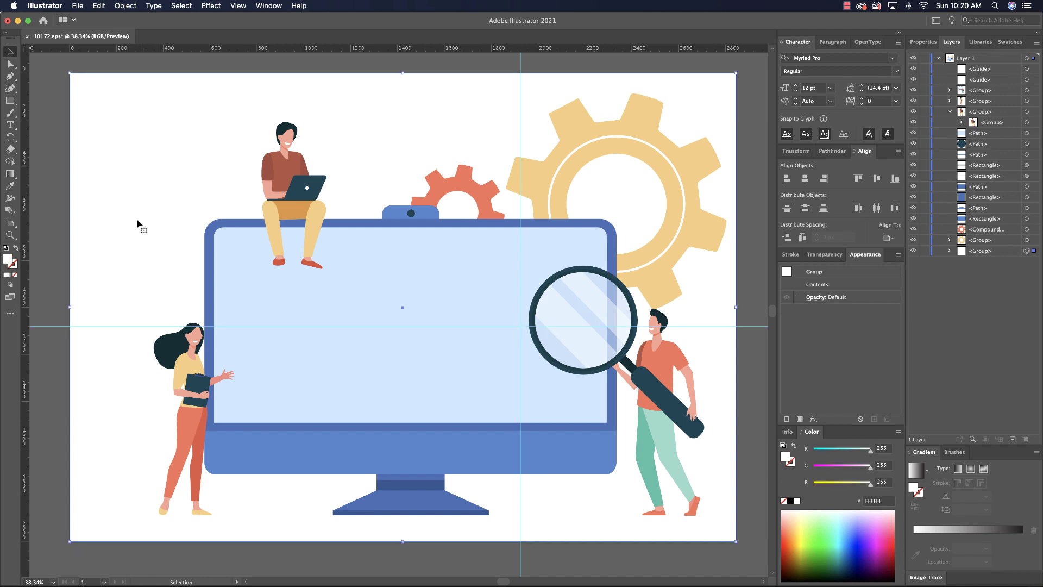
key(Delete)
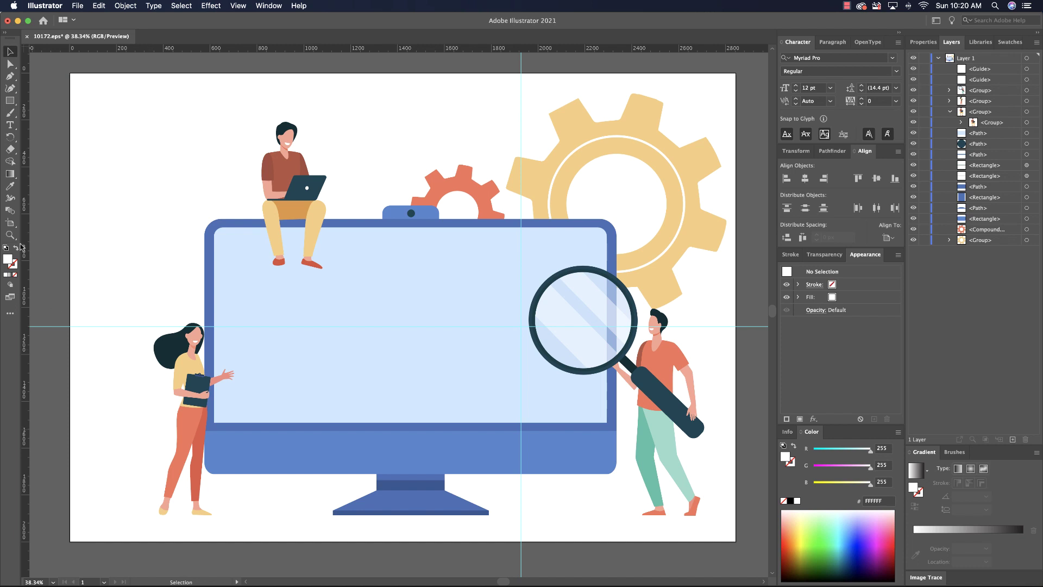
click(10, 223)
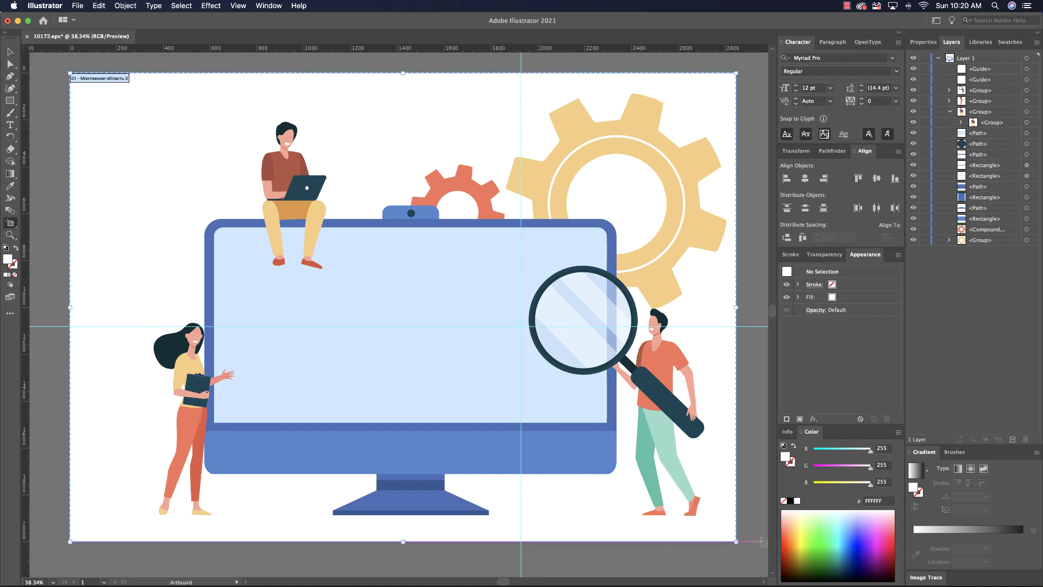
drag(736, 541, 520, 326)
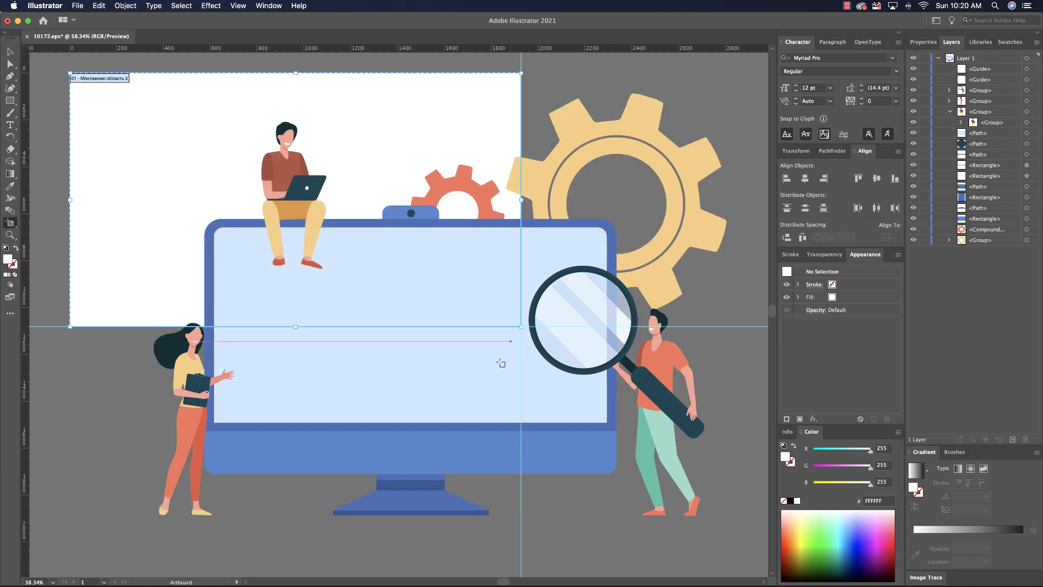
key(Escape)
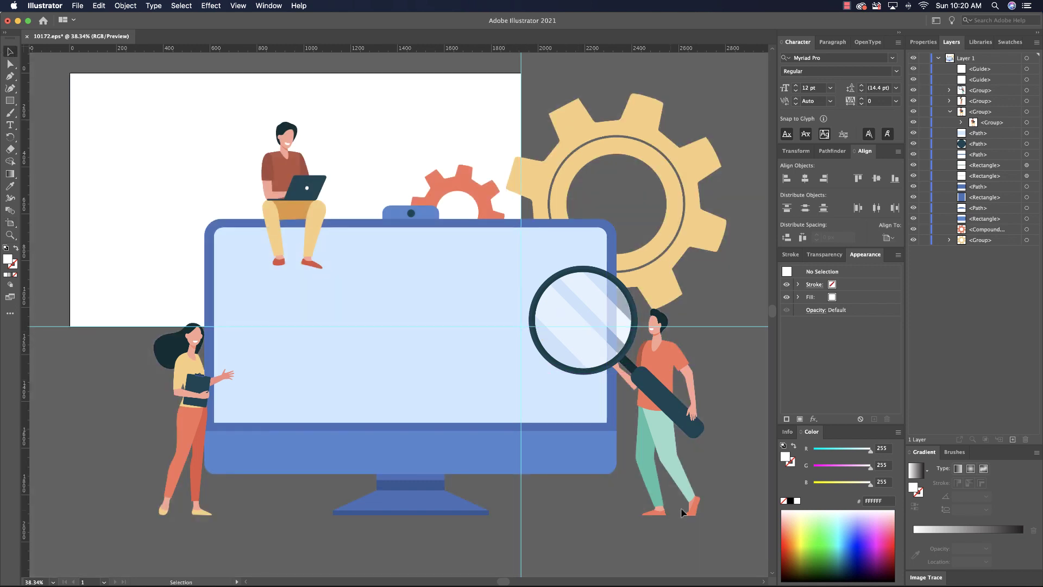
Hide the ruler guides.
drag(557, 408, 243, 438)
drag(332, 548, 335, 544)
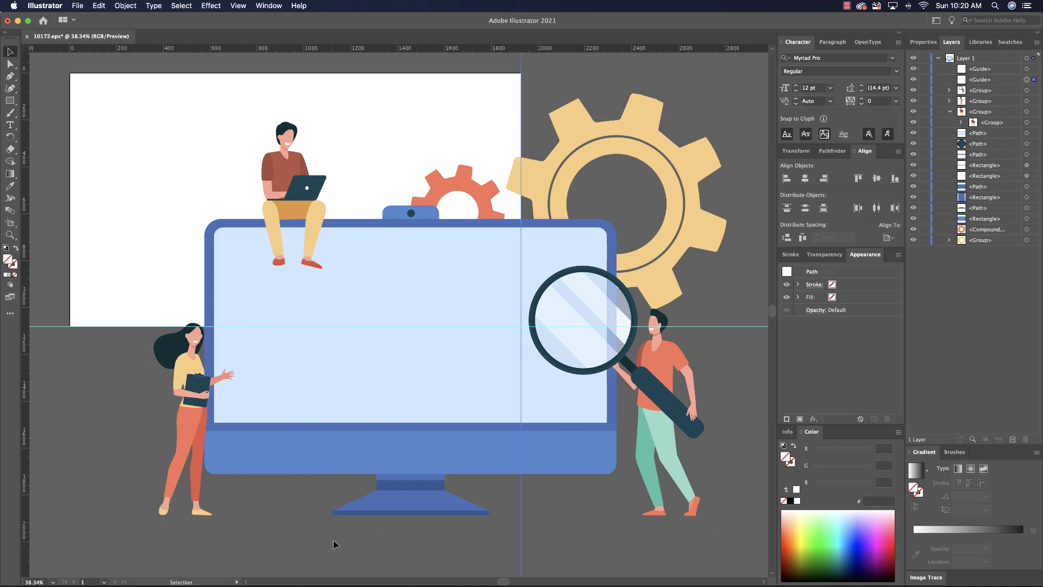
click(236, 7)
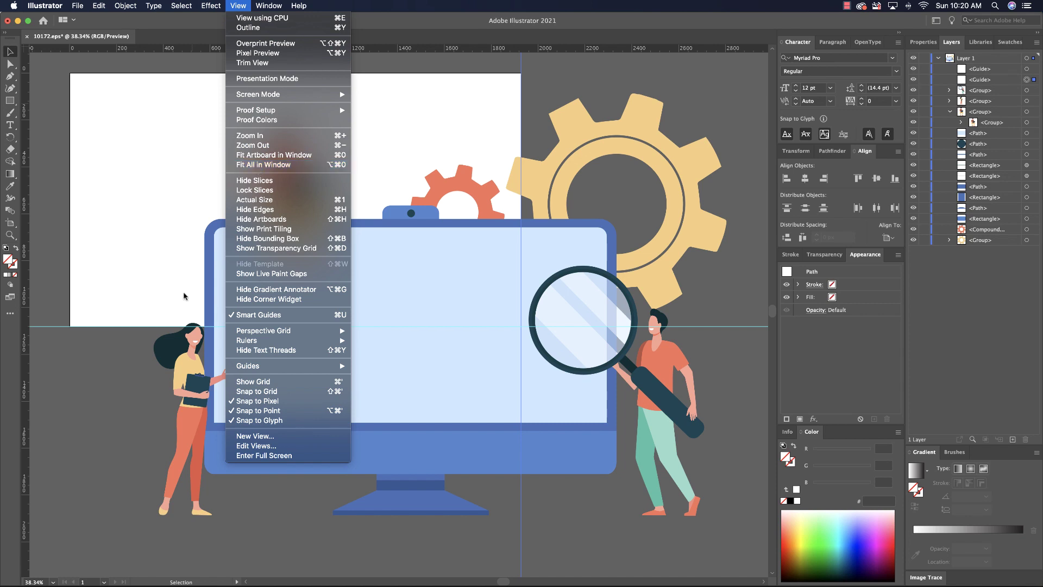
mouse_move(274, 365)
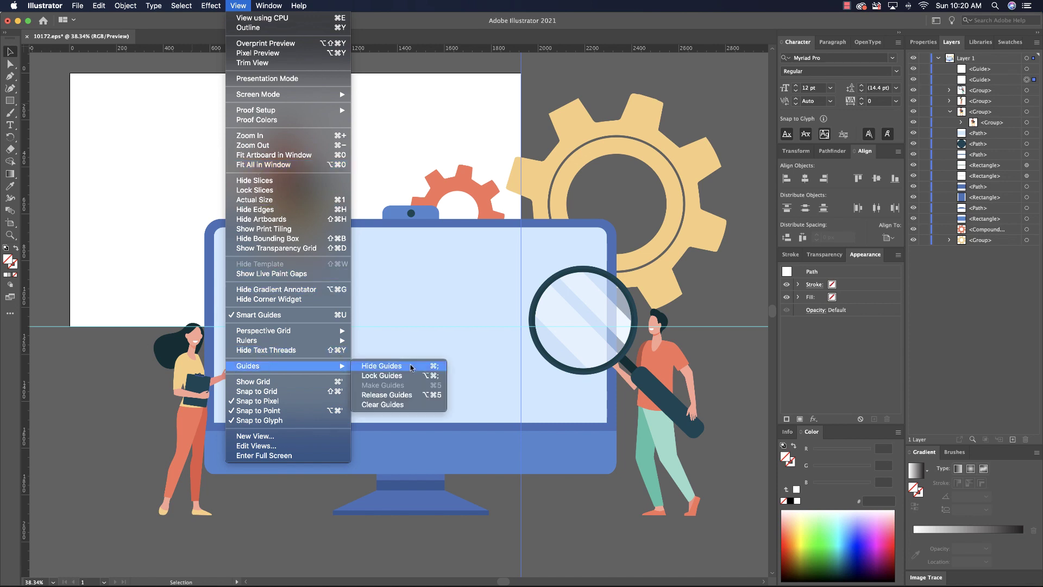
click(399, 367)
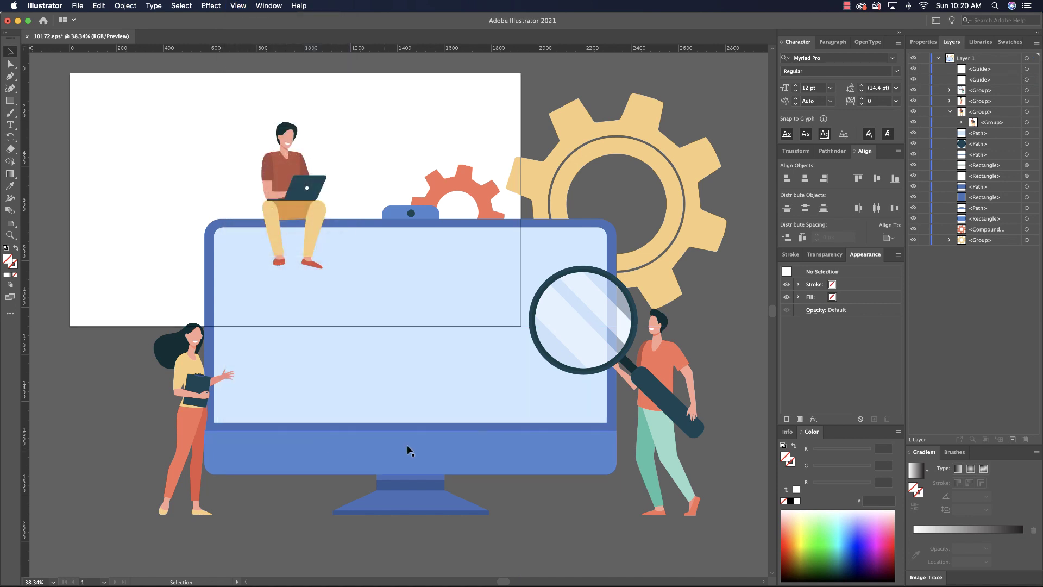
Scale the whole illustration down proportionally and fit it into the lower-right part of the artboard.
drag(309, 322, 139, 91)
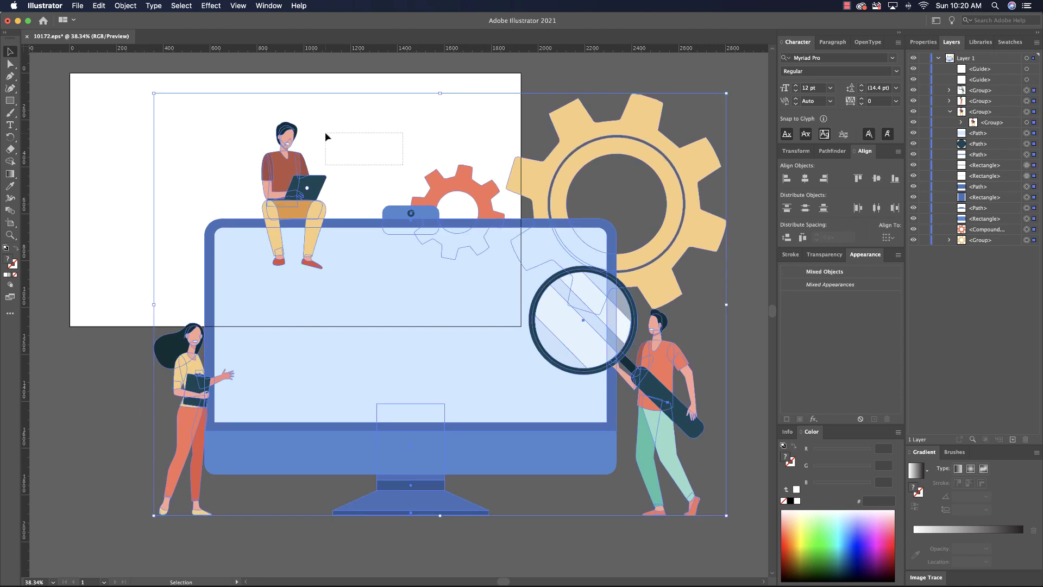
drag(727, 517, 388, 431)
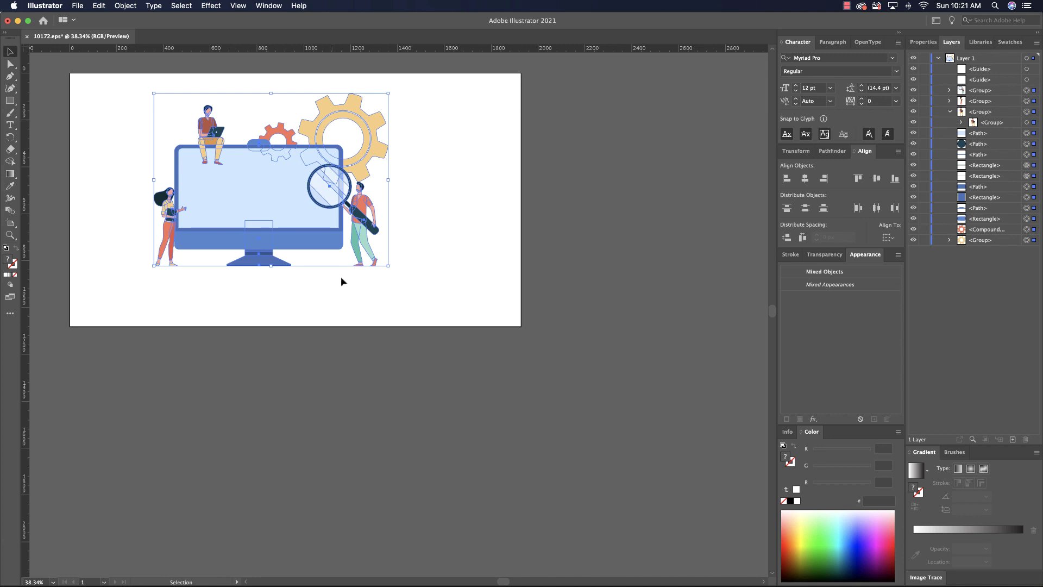
drag(280, 209, 399, 254)
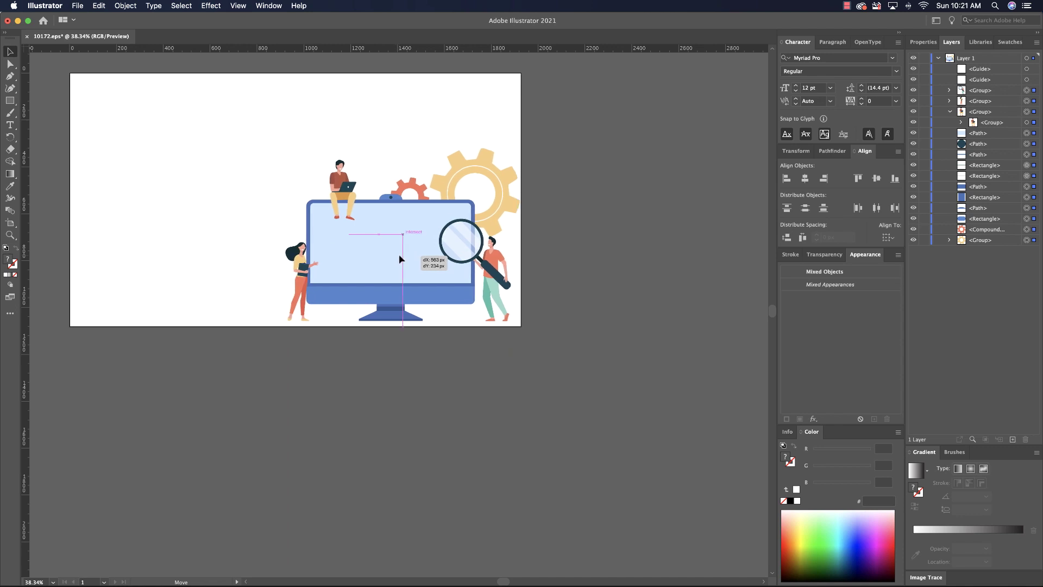
drag(281, 148, 241, 123)
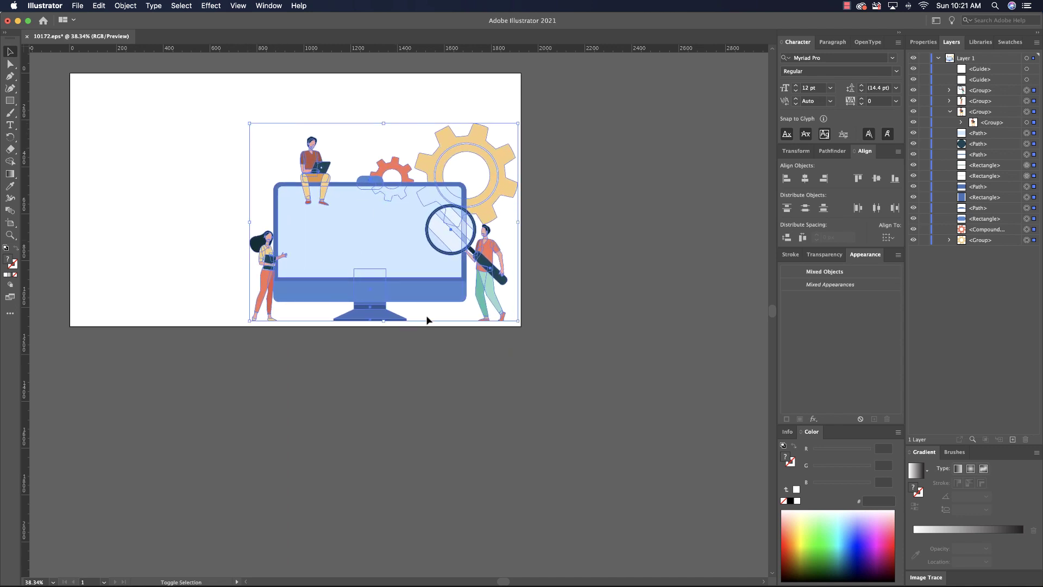
click(521, 371)
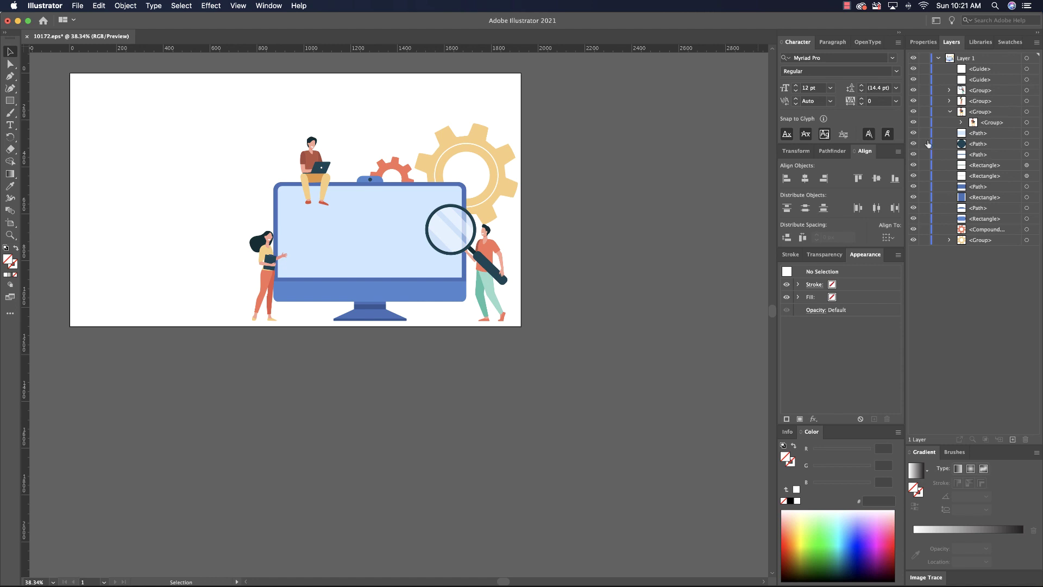
Collect all the monitor's paths and rectangles in a new layer and move it out above Layer 1.
click(980, 136)
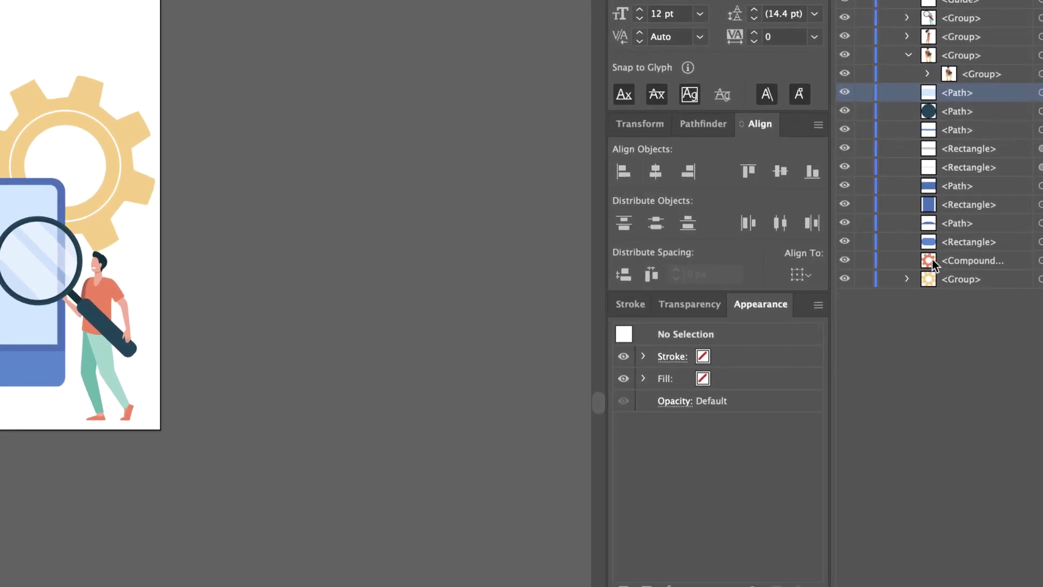
shift+click(962, 239)
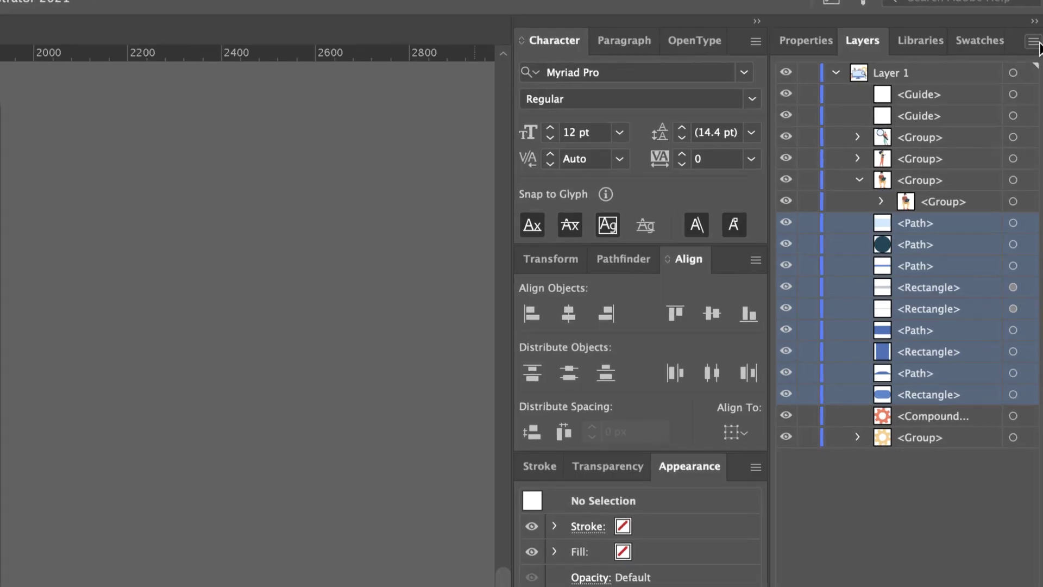
click(1033, 43)
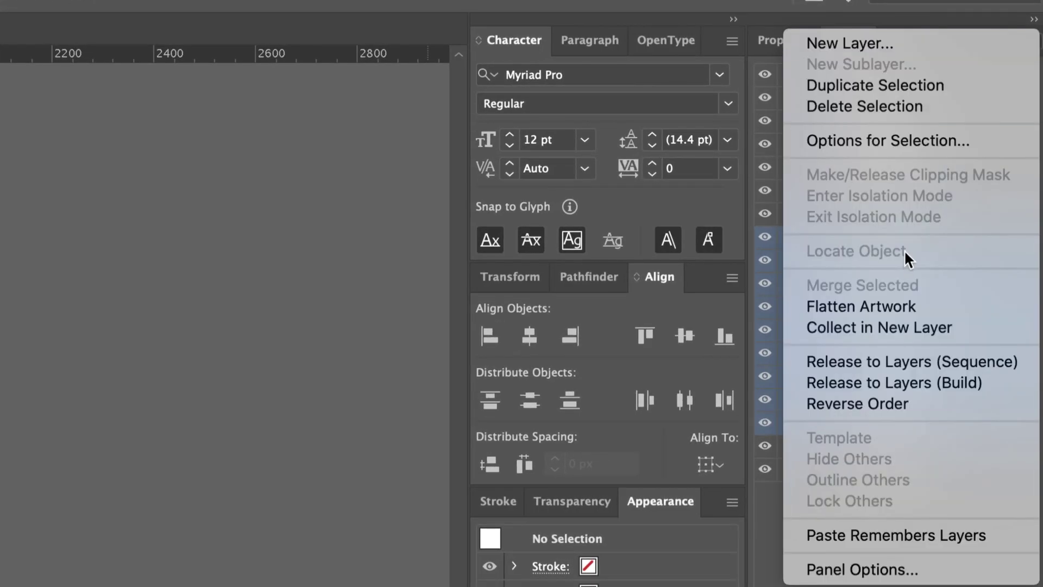
click(902, 324)
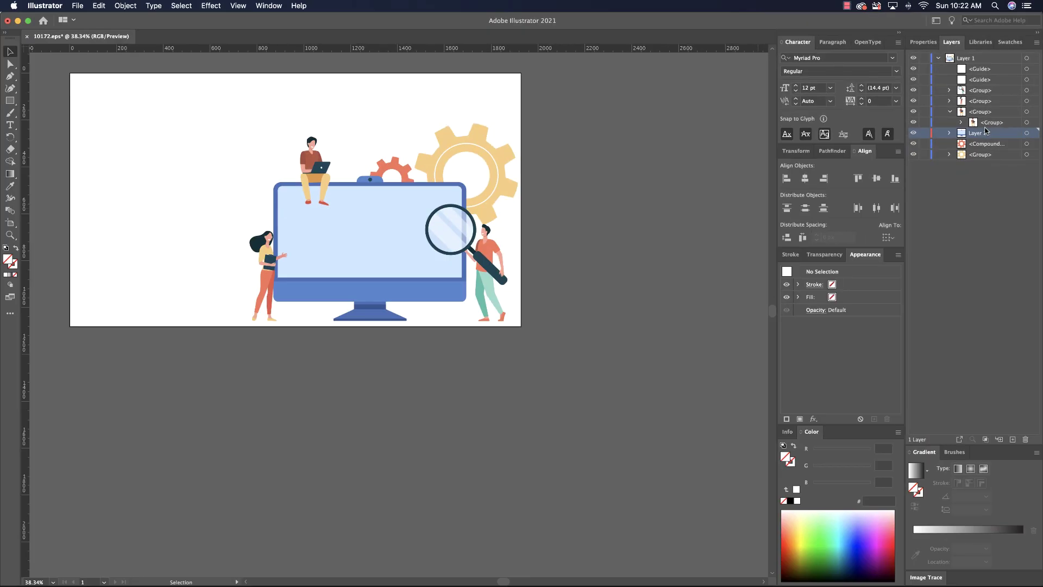
drag(984, 135, 955, 56)
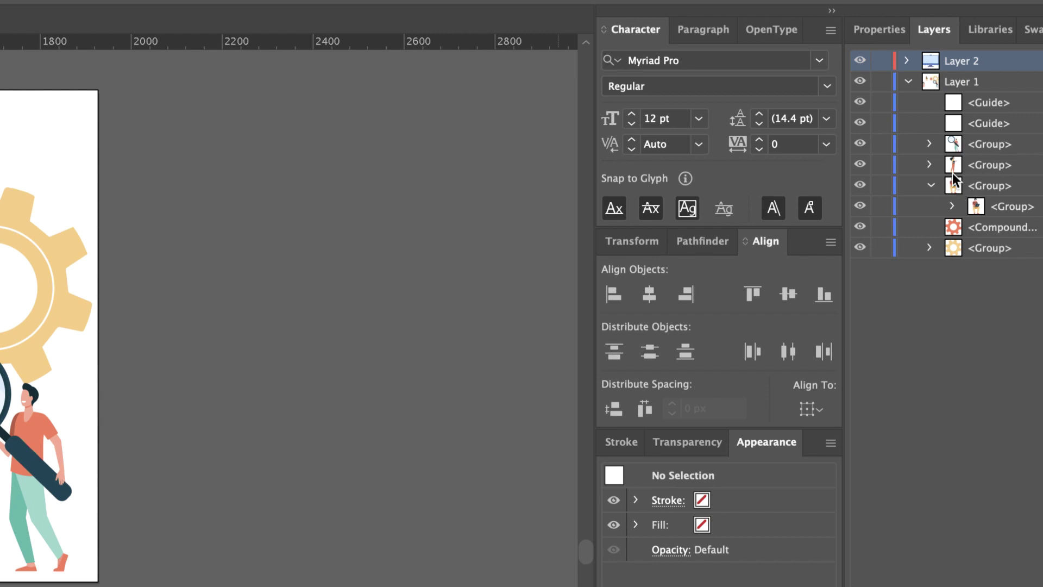
Collect the group of the man with the magnifying glass in a new layer and move it above all other layers.
click(956, 148)
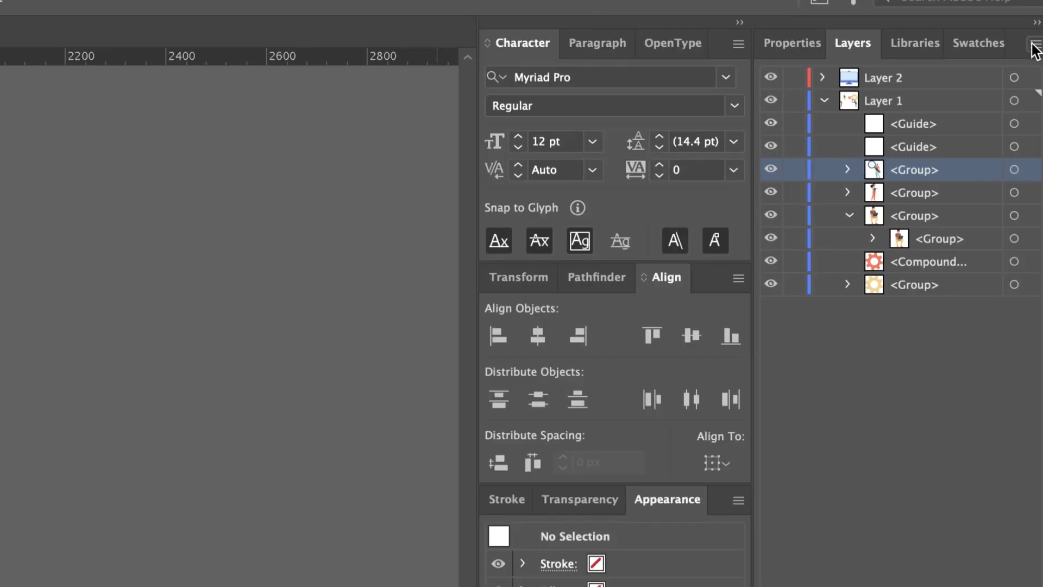
click(1033, 43)
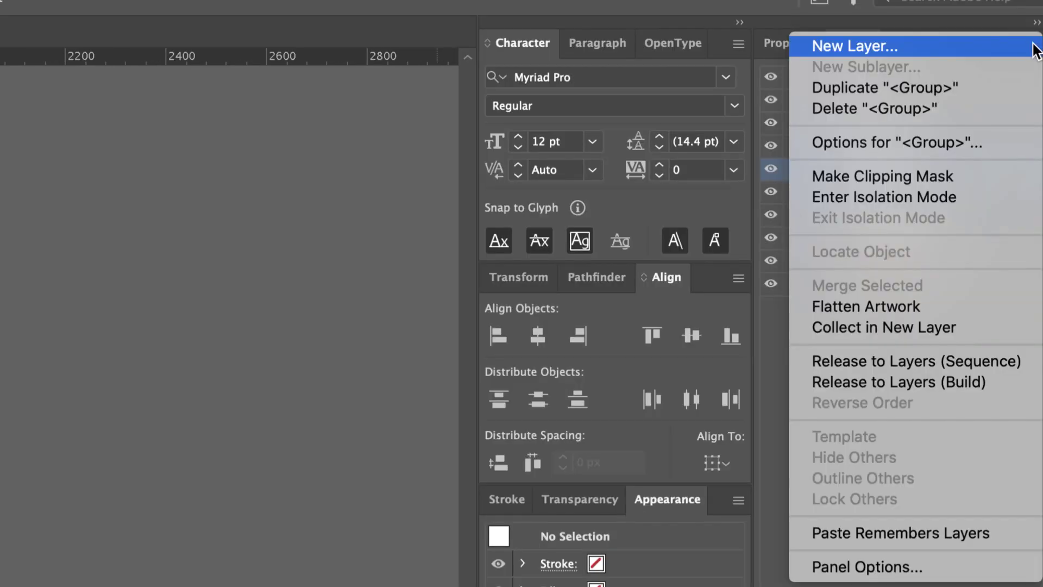
click(892, 326)
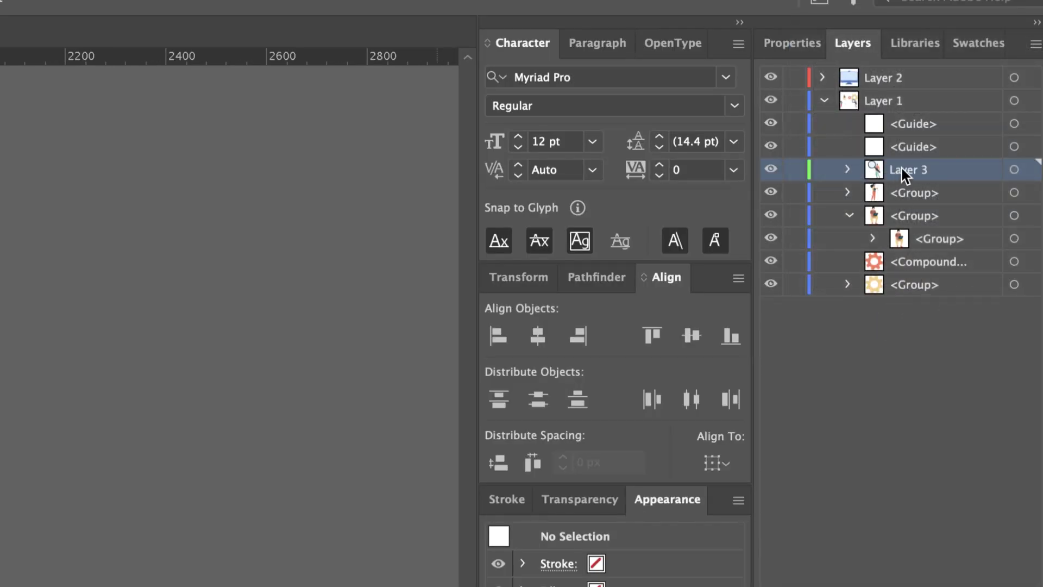
drag(901, 165, 879, 68)
Collect the standing woman's group in a new layer and place it between the magnifier man's layer and the monitor layer.
click(903, 191)
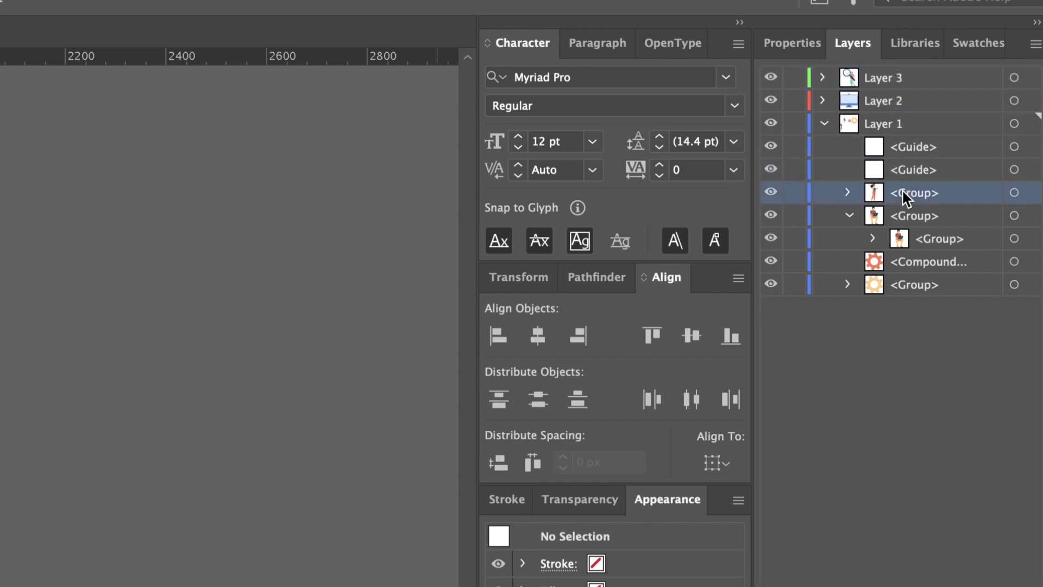
click(1035, 44)
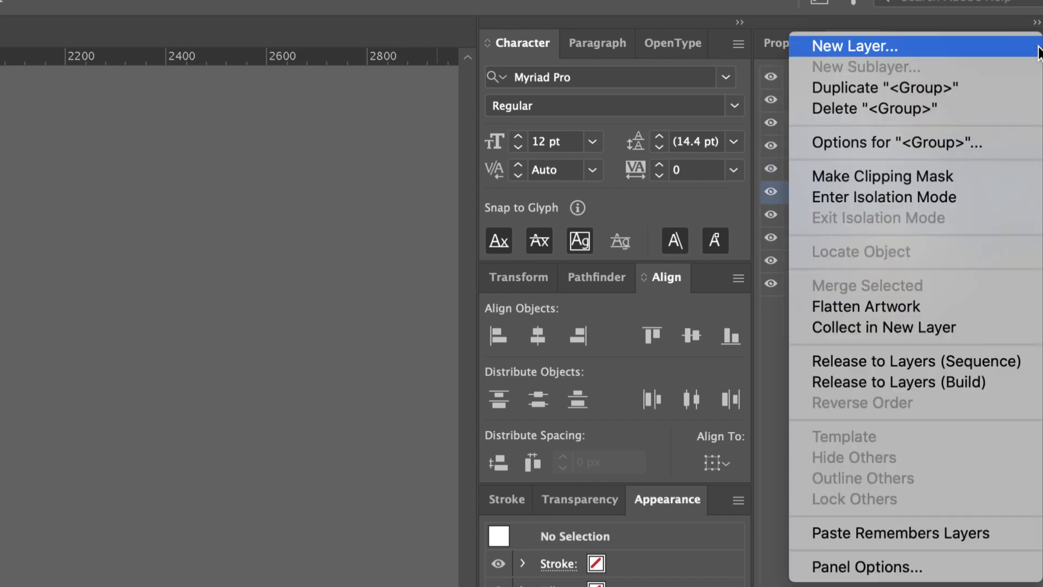
click(907, 326)
drag(906, 192, 888, 103)
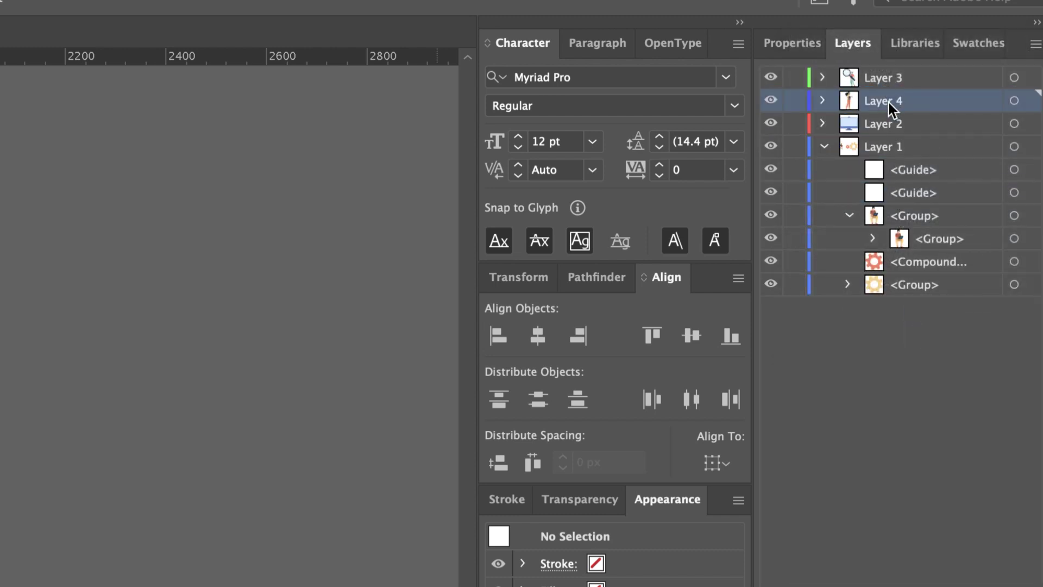
Collect the seated man's group in a new layer and place it directly above the monitor layer.
click(849, 216)
click(1035, 43)
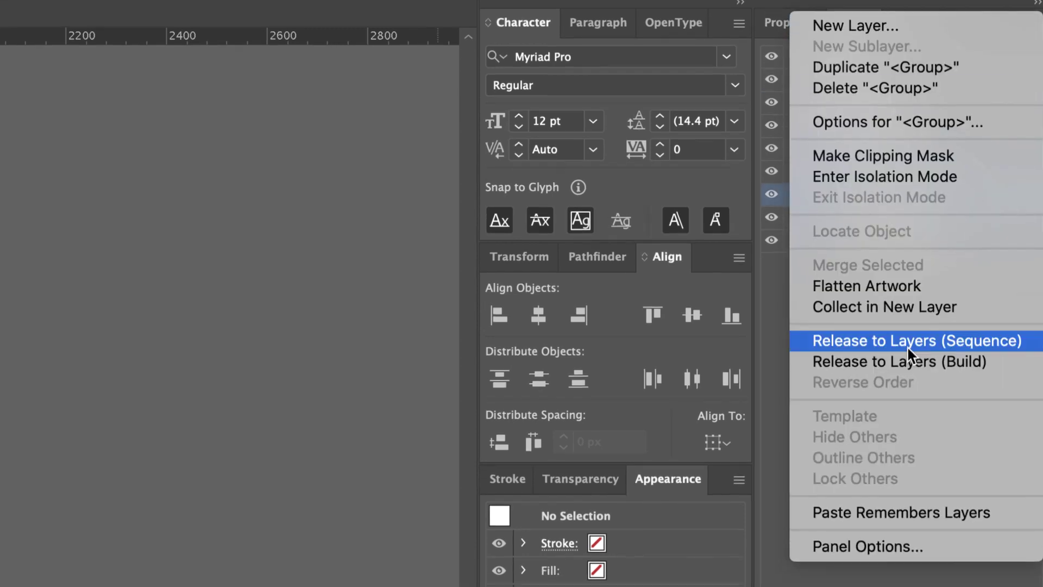
click(891, 295)
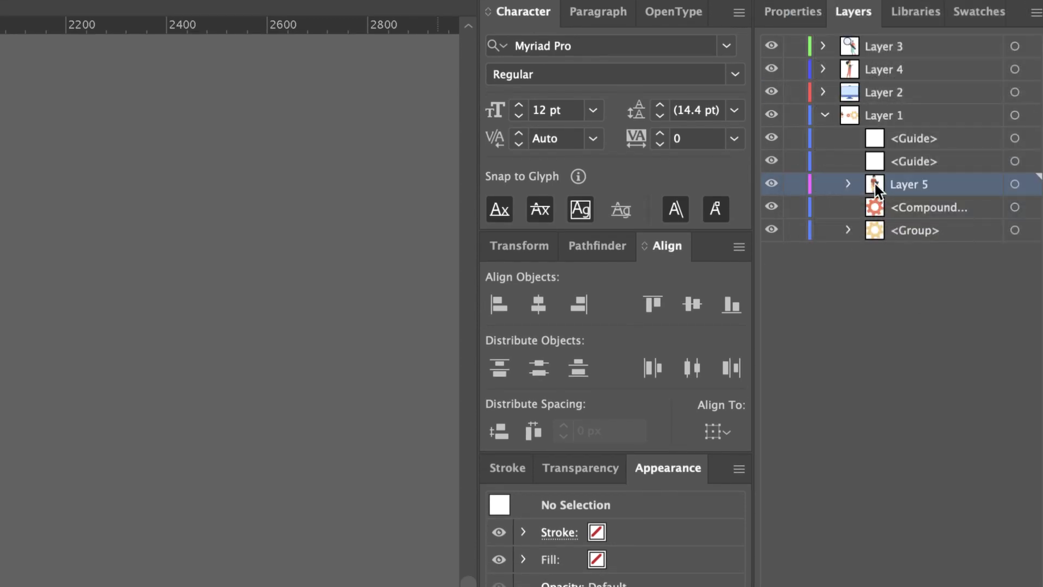
drag(875, 186, 873, 81)
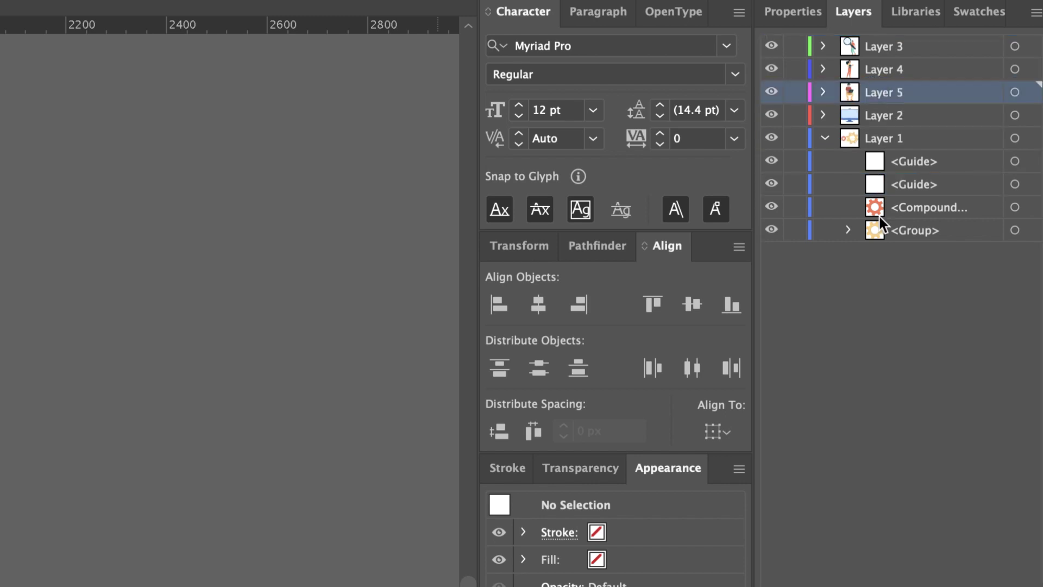
Collect the red gear and the yellow gear in separate new layers and move both out between the monitor layer and Layer 1.
click(914, 207)
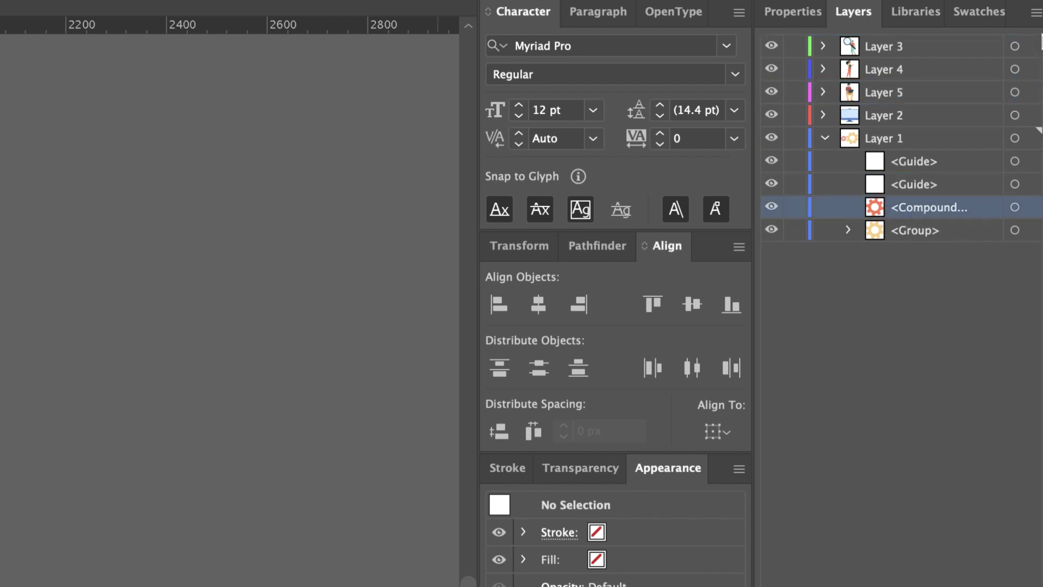
click(1036, 13)
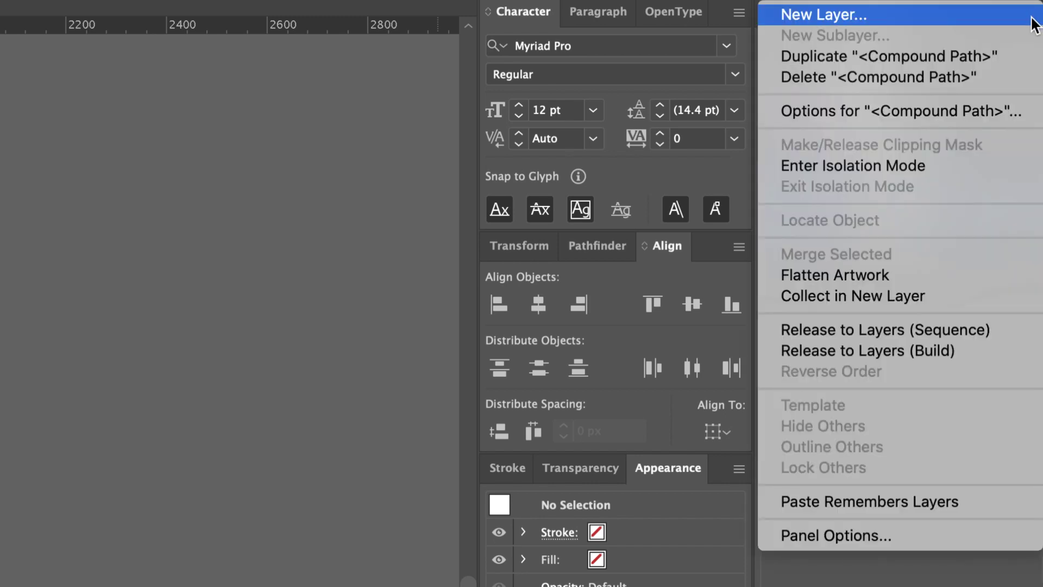
click(907, 294)
click(926, 231)
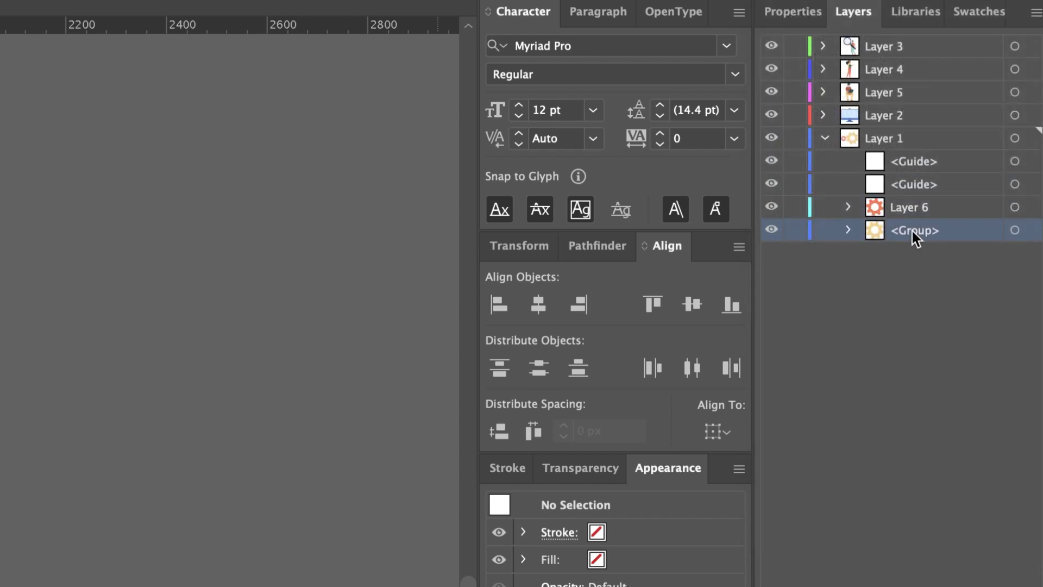
click(1036, 13)
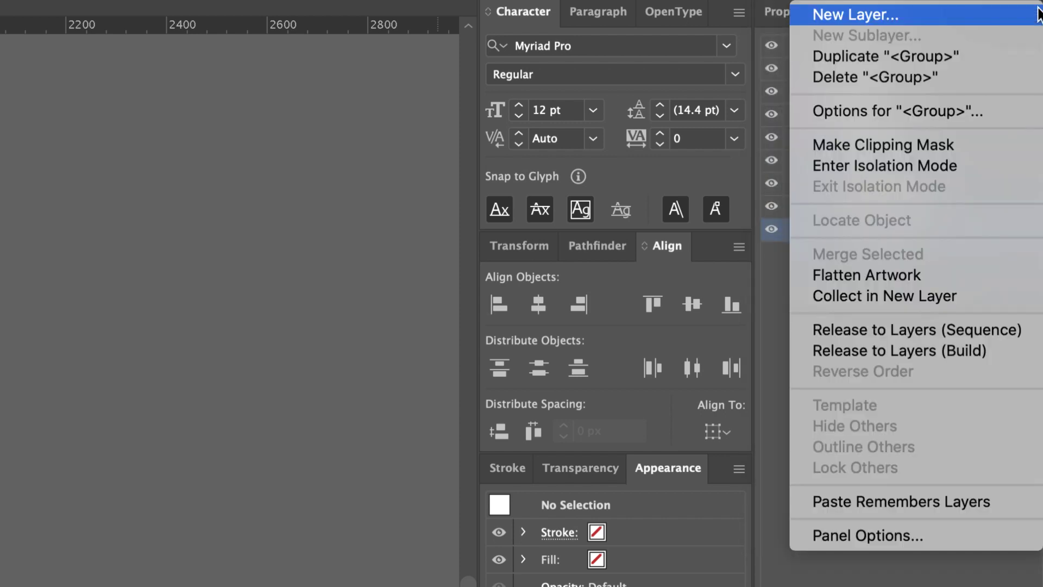
click(919, 298)
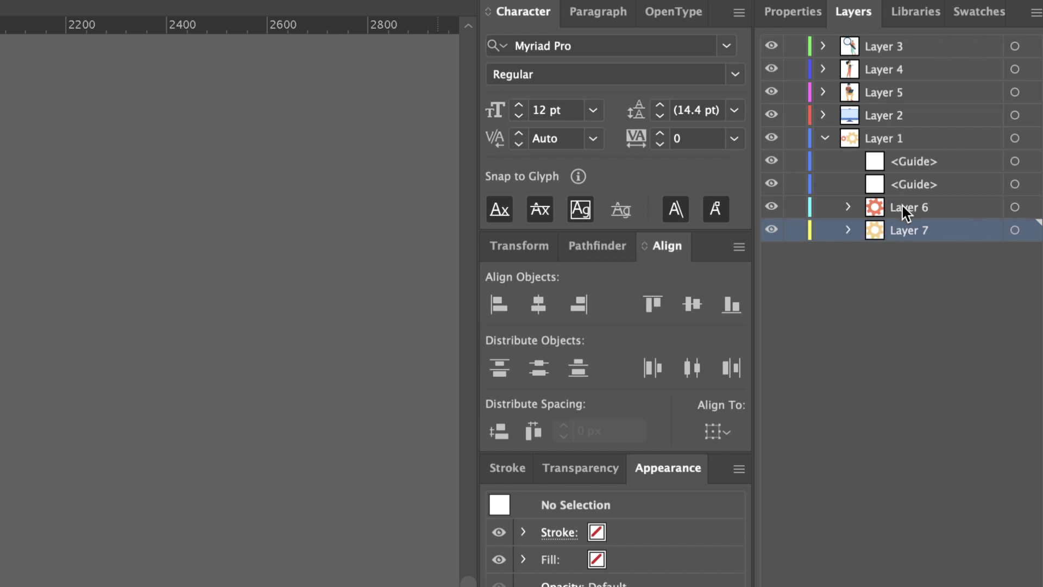
drag(903, 211, 904, 133)
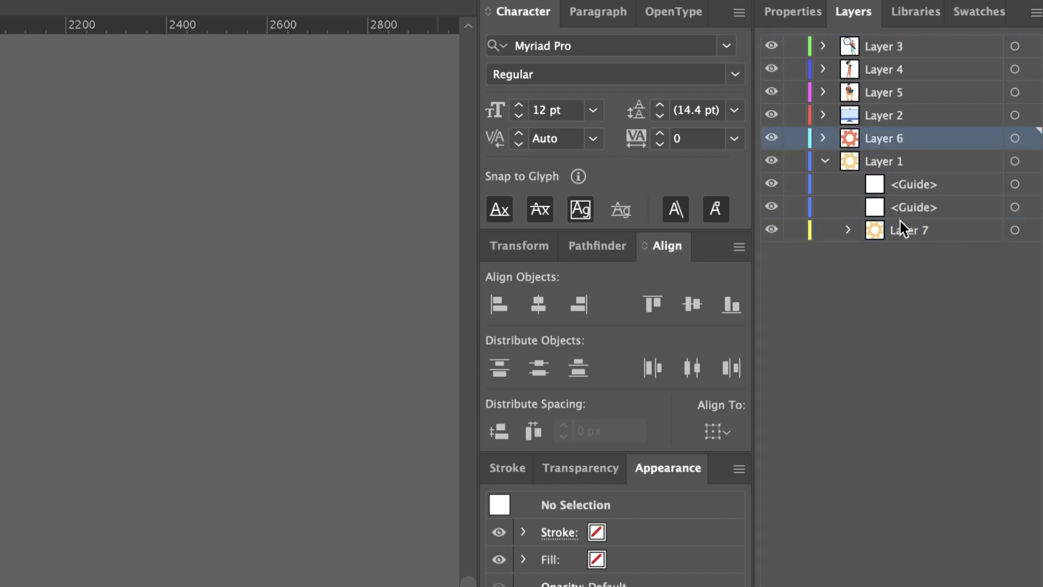
drag(904, 230, 894, 159)
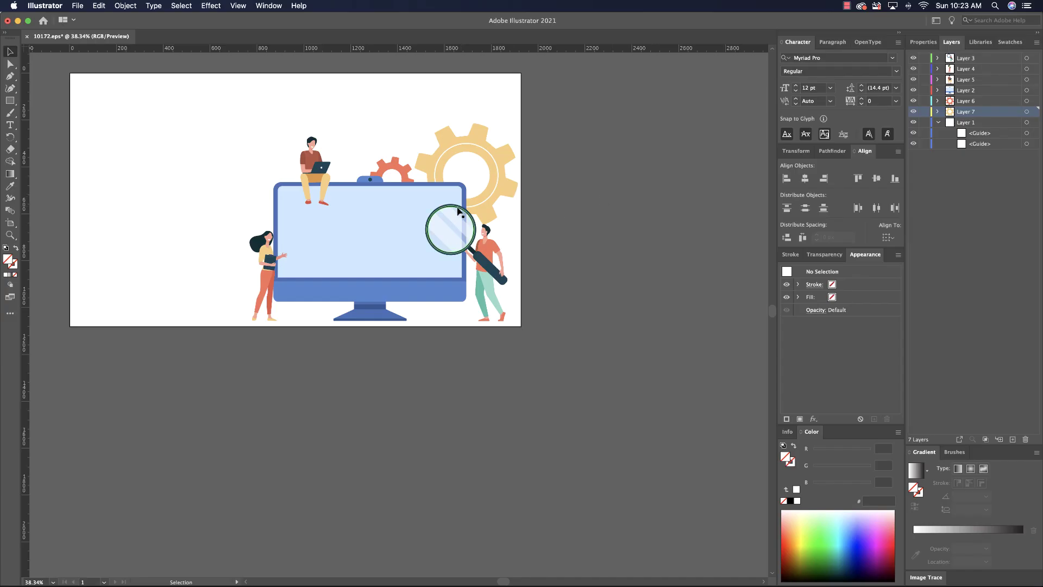
Delete Layer 1 together with the two guides it contains.
click(939, 125)
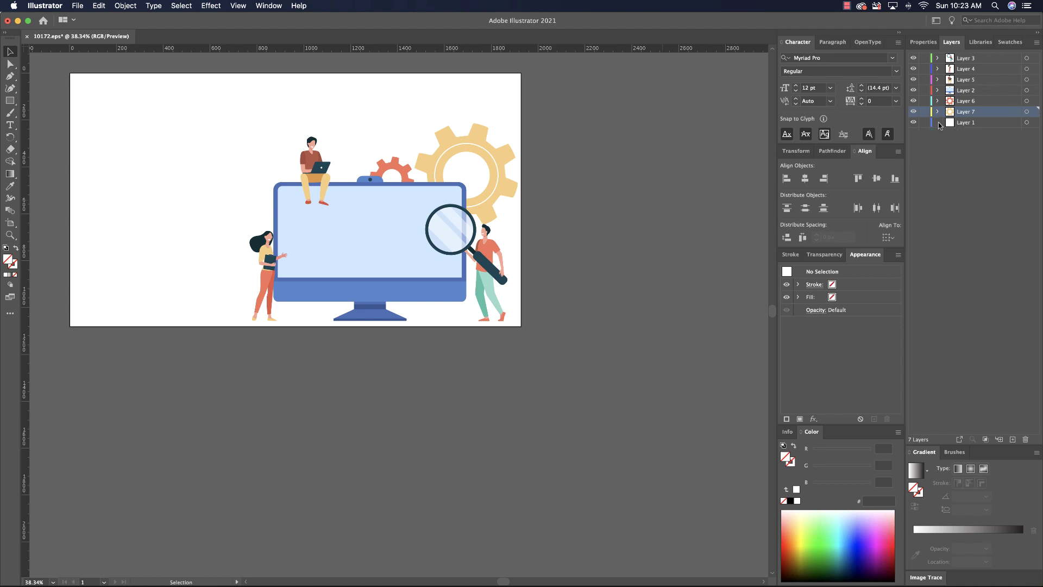
click(984, 124)
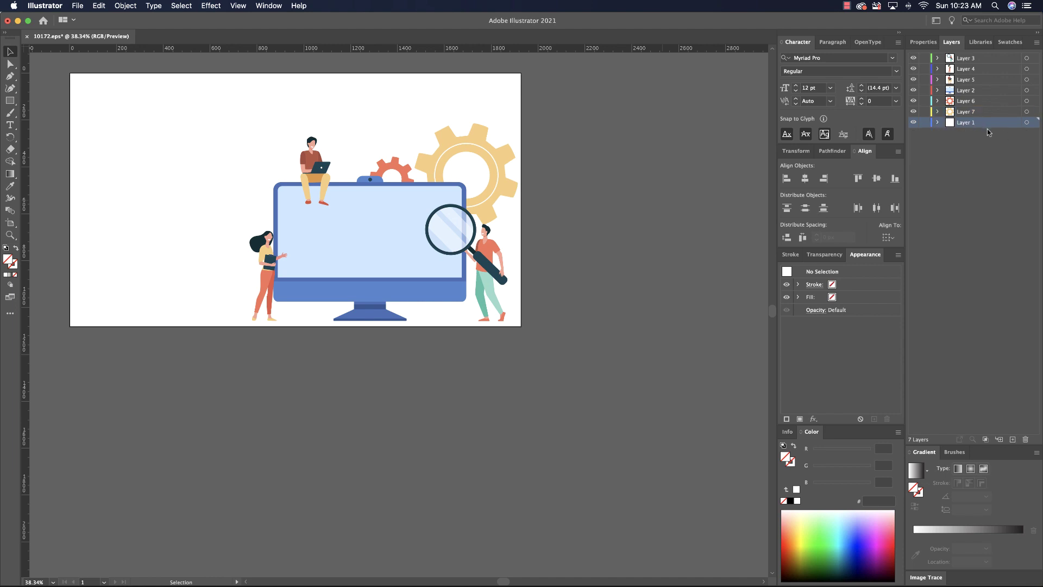
click(1026, 438)
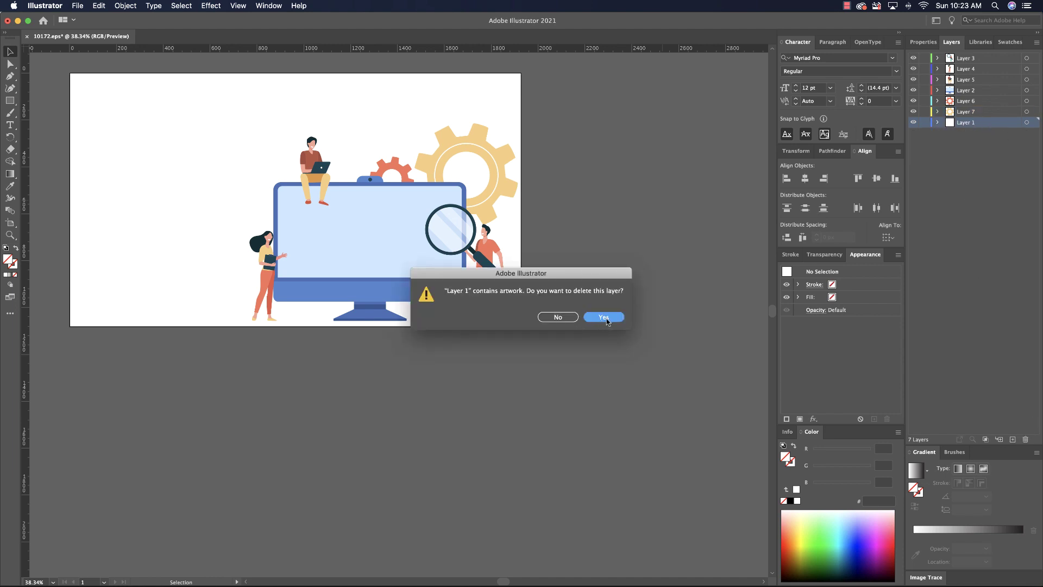
click(605, 318)
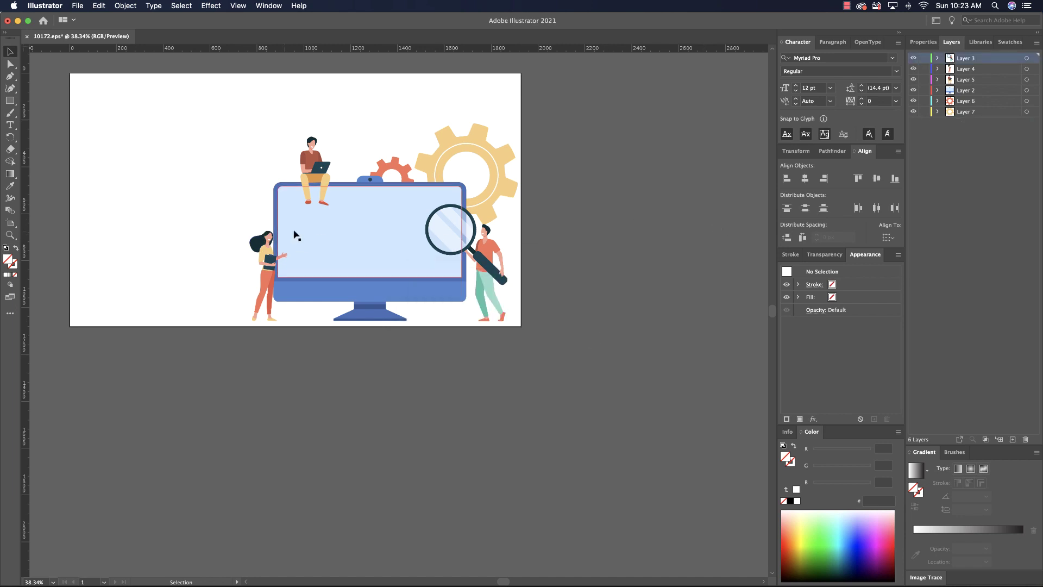
Set up a Save As of the illustration with the name Graphics Ready for AE and the Adobe Illustrator (ai) format.
click(75, 8)
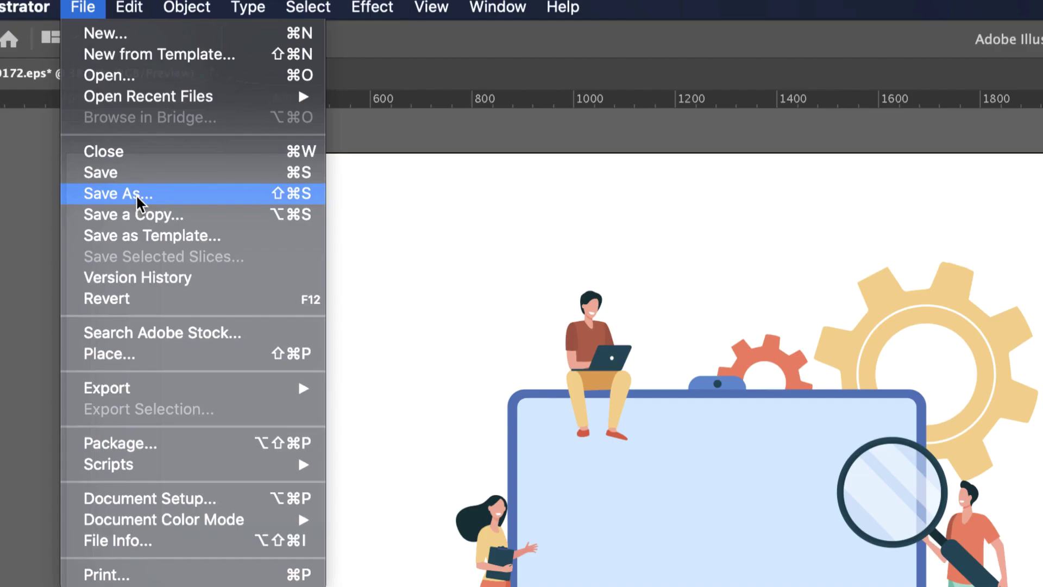
click(194, 194)
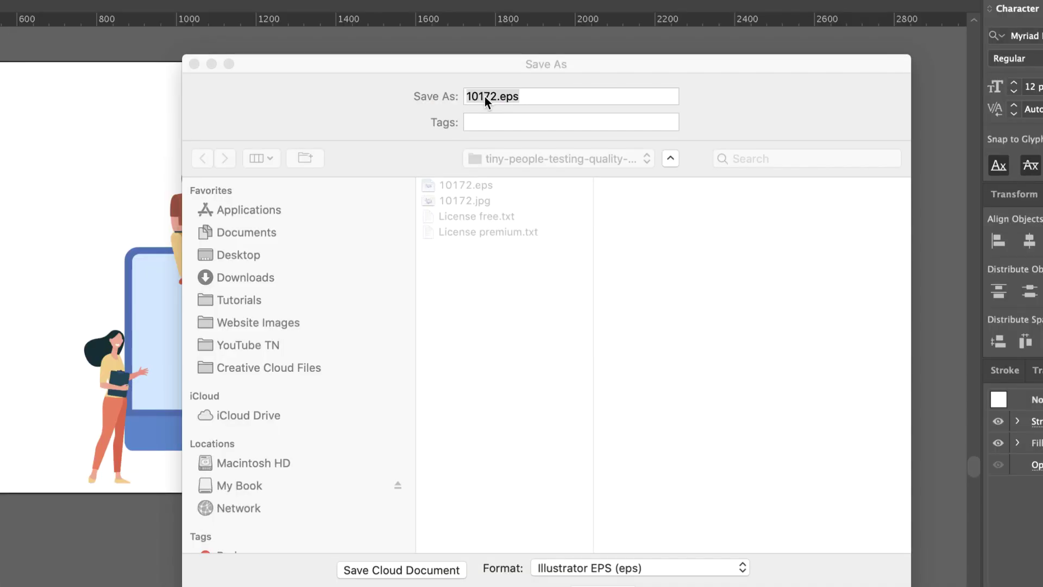
click(607, 7)
drag(613, 7, 548, 7)
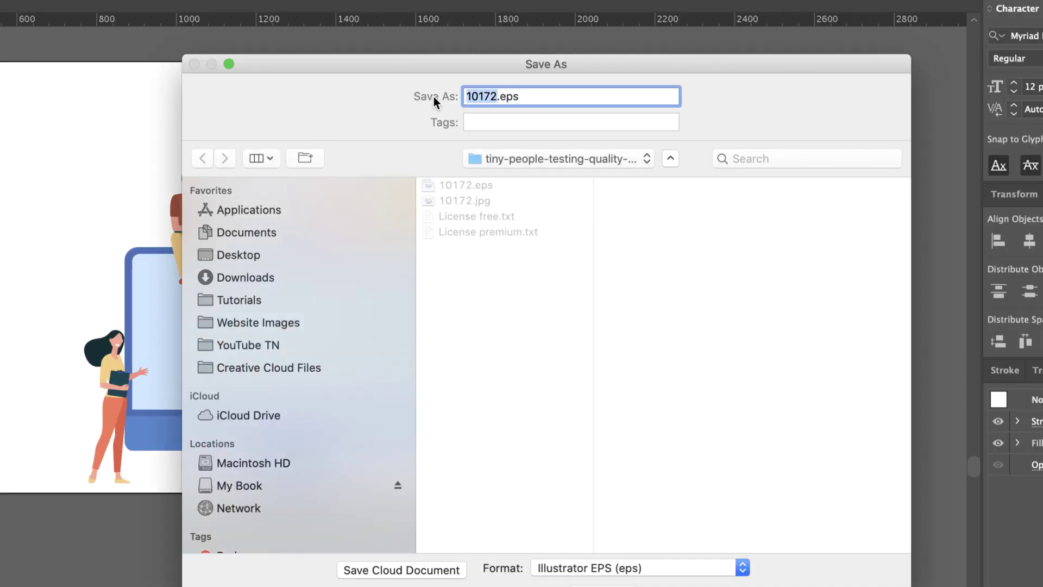
text(Graphics Ready 1)
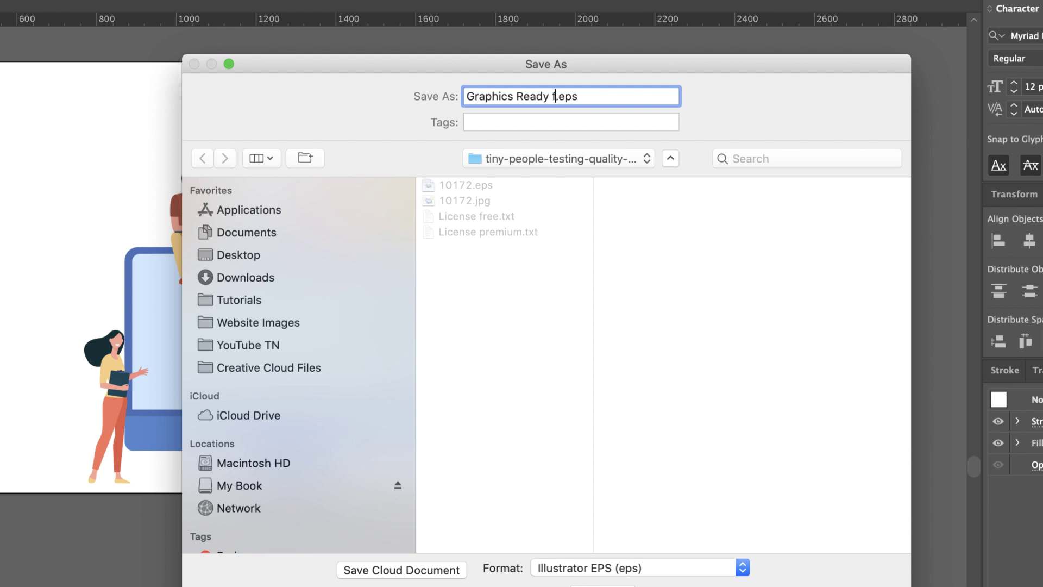
text(or AE)
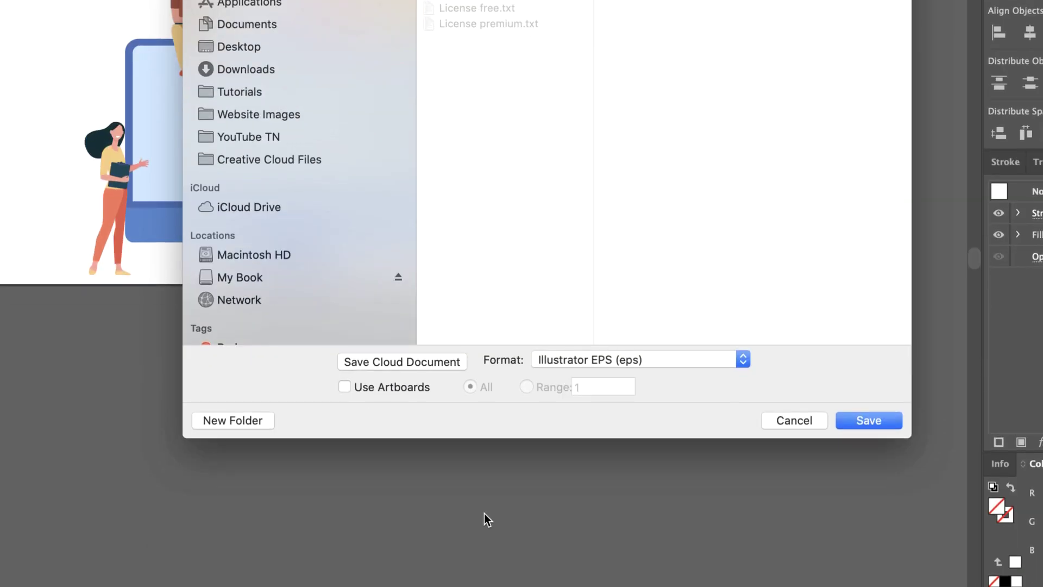
click(625, 361)
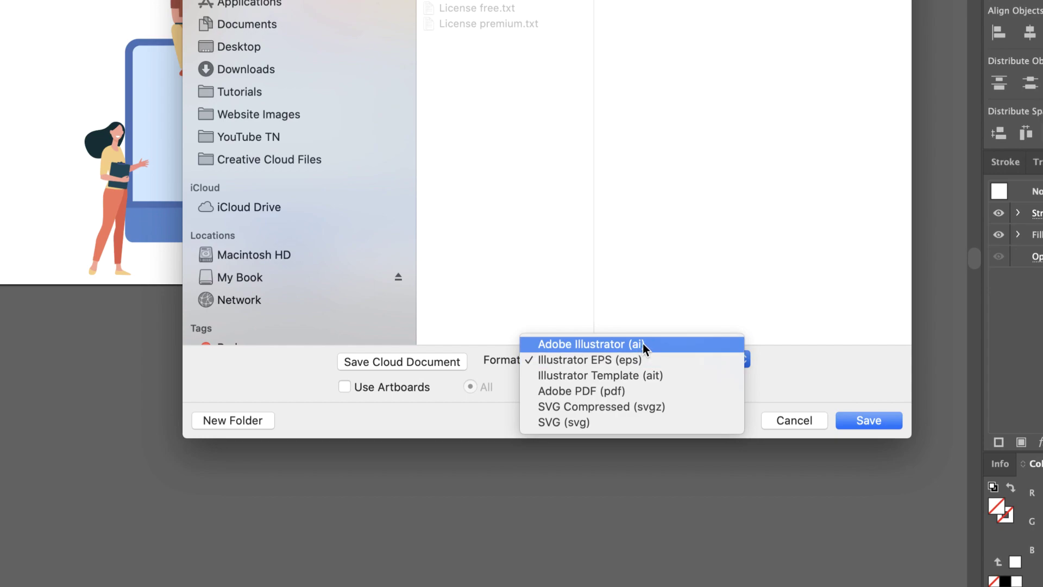
click(643, 344)
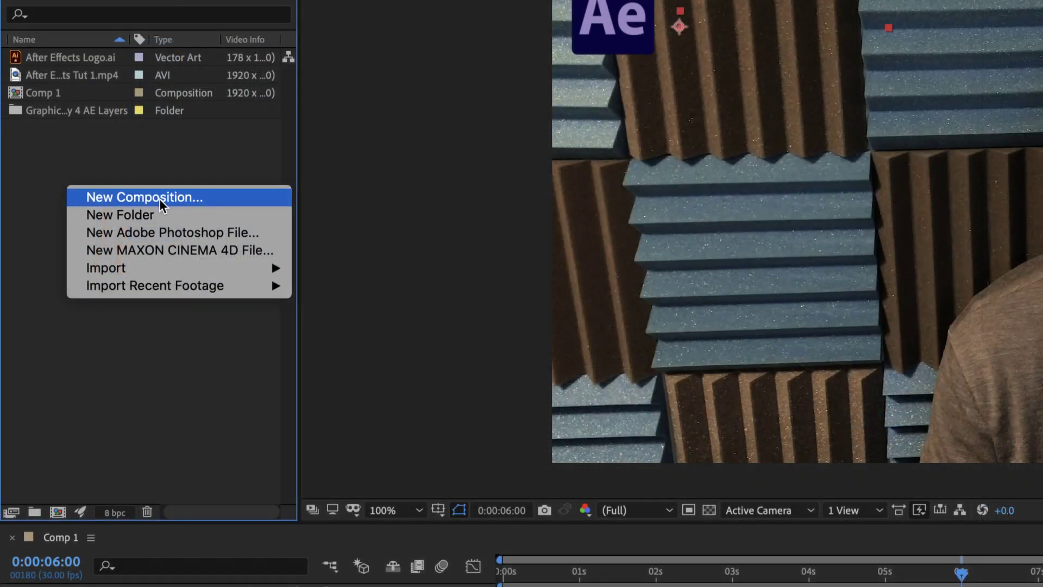
In After Effects, import Graphics Ready 4 AE.ai as Composition - Retain Layer Sizes.
mouse_move(261, 268)
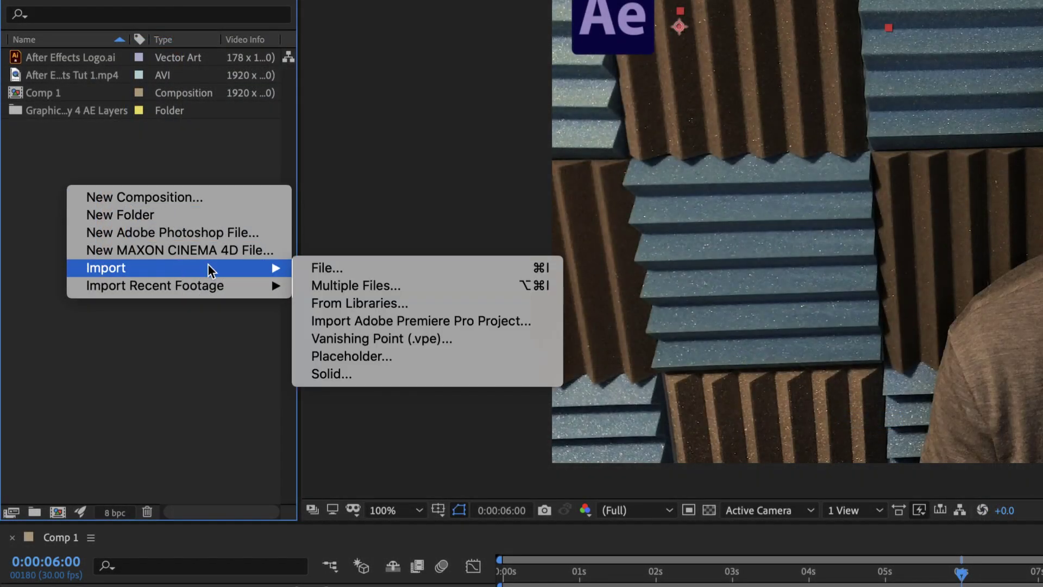
click(335, 268)
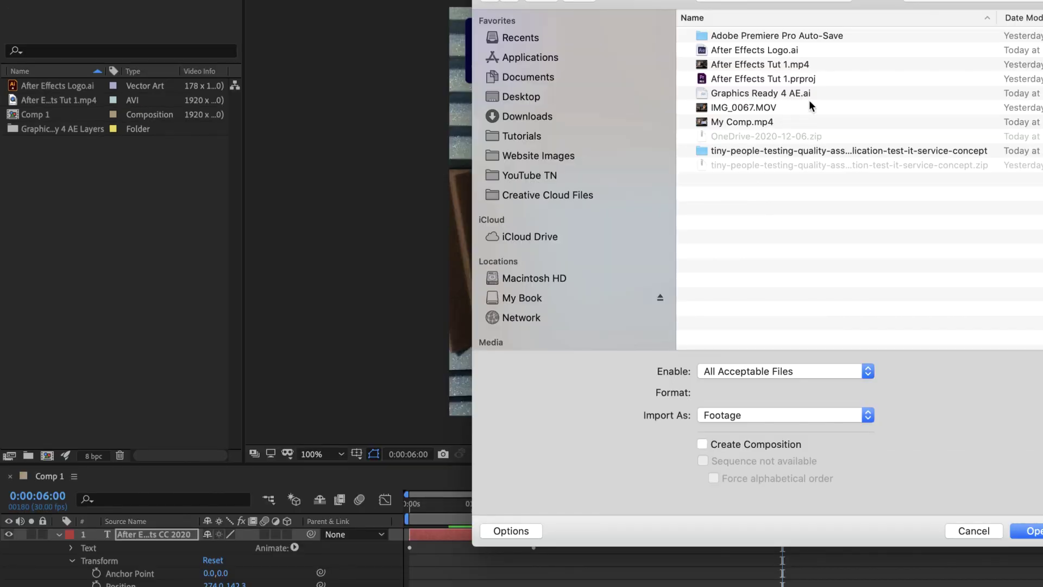
click(795, 95)
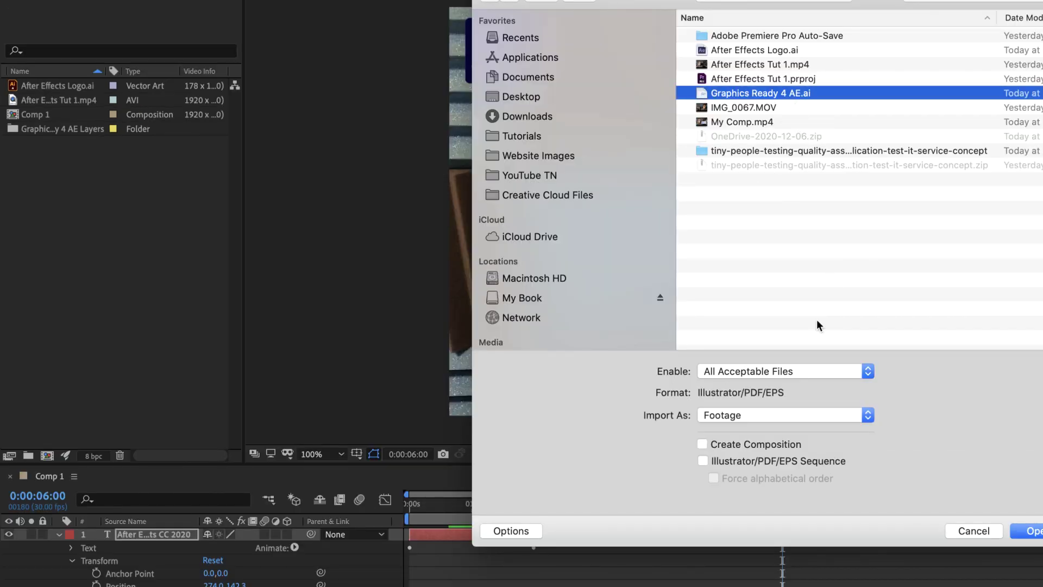
click(780, 416)
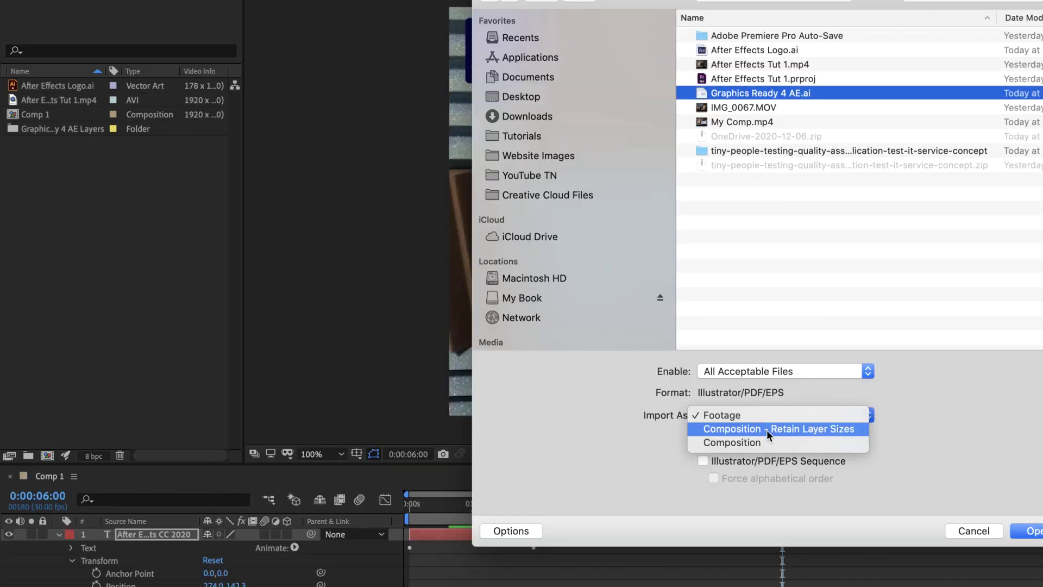
click(803, 429)
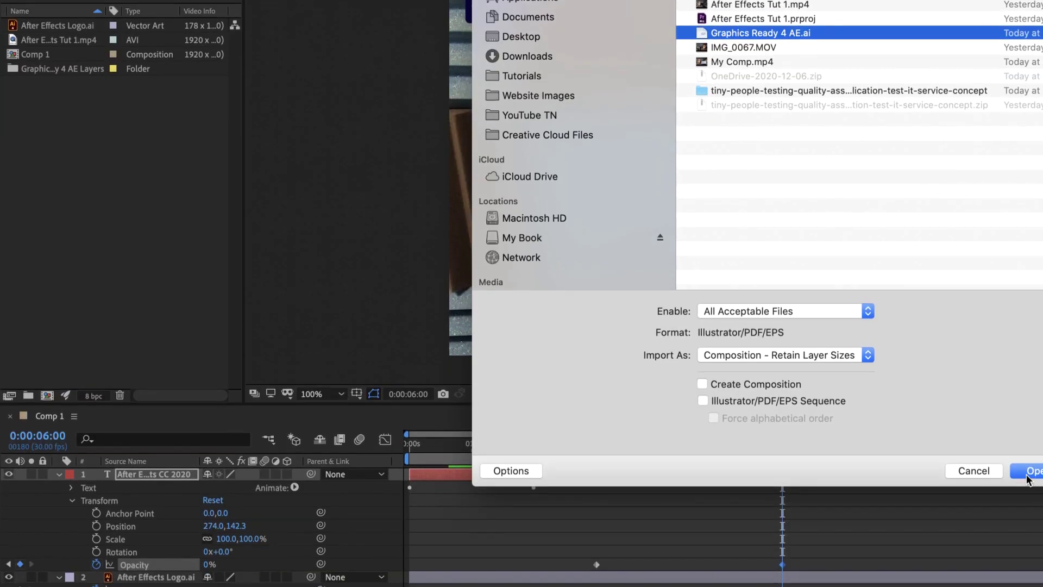
click(1029, 469)
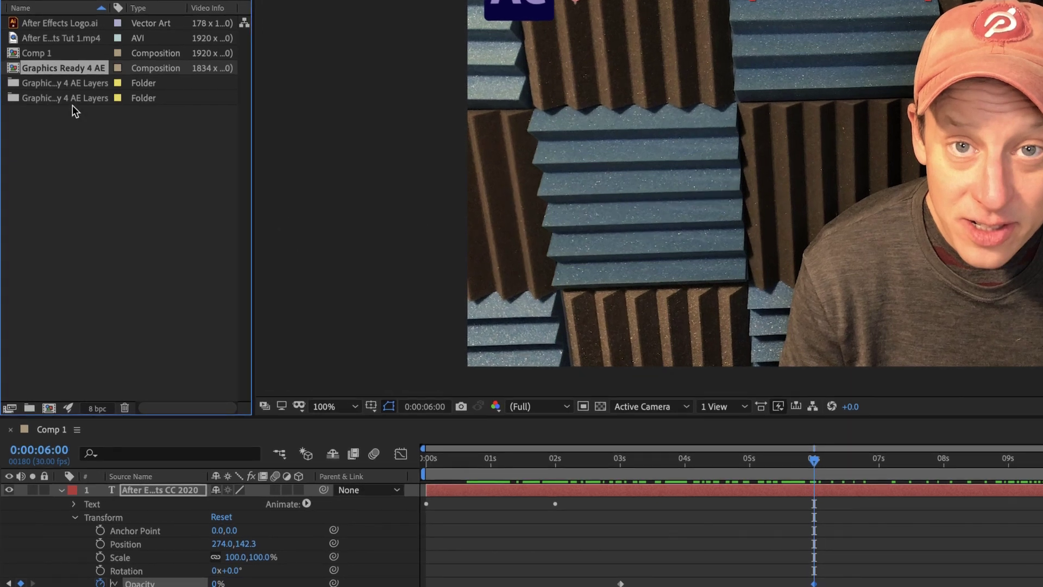
Add Layers 2 to 7 from the newly imported layers folder to the top of Comp 1, starting at 0:00:06:00, and set the current time to 0:00:06:08.
double_click(40, 99)
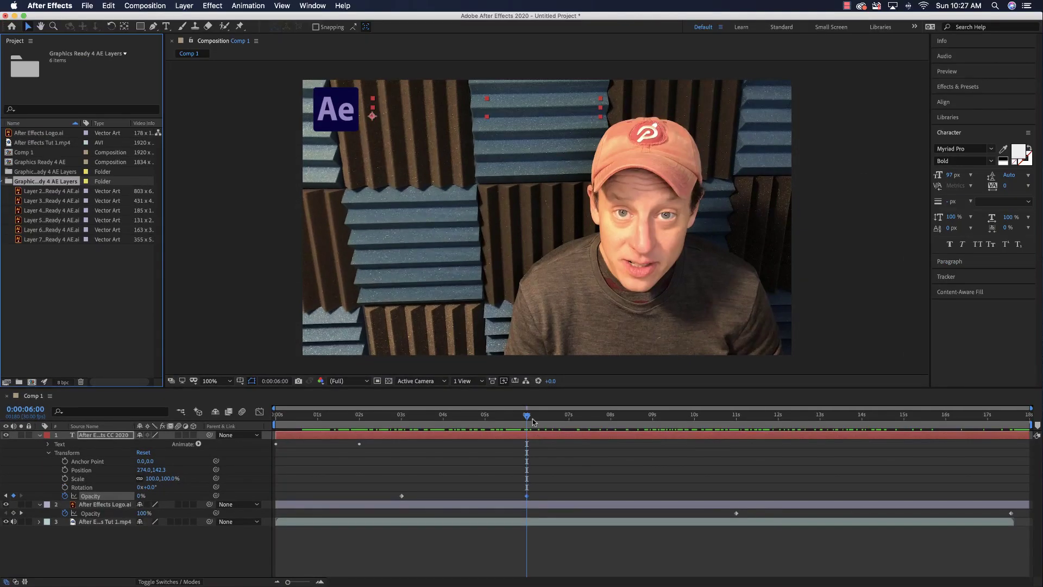
mouse_move(527, 416)
mouse_down()
mouse_move(557, 418)
mouse_move(525, 418)
mouse_up()
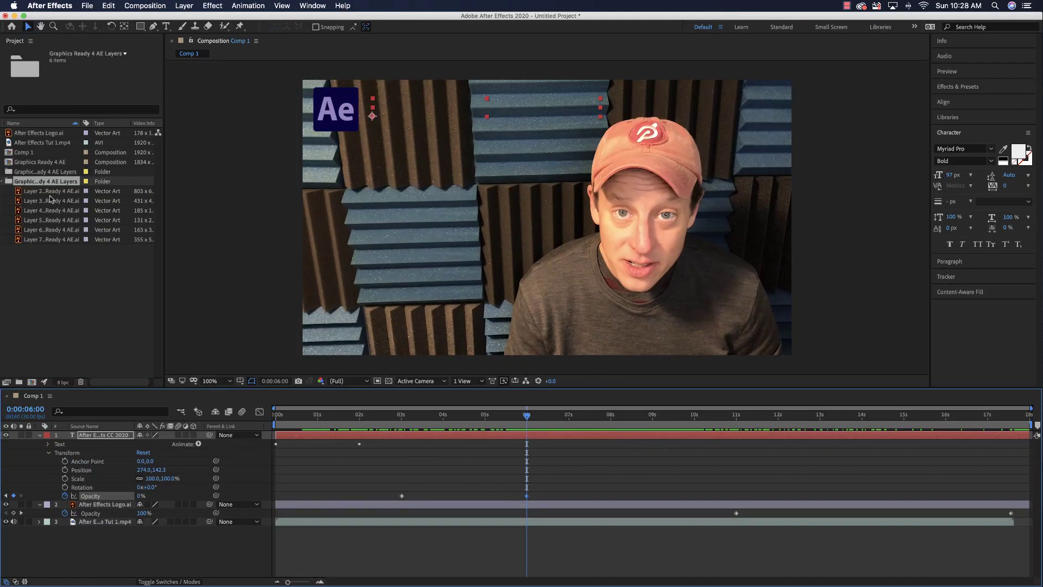
click(52, 192)
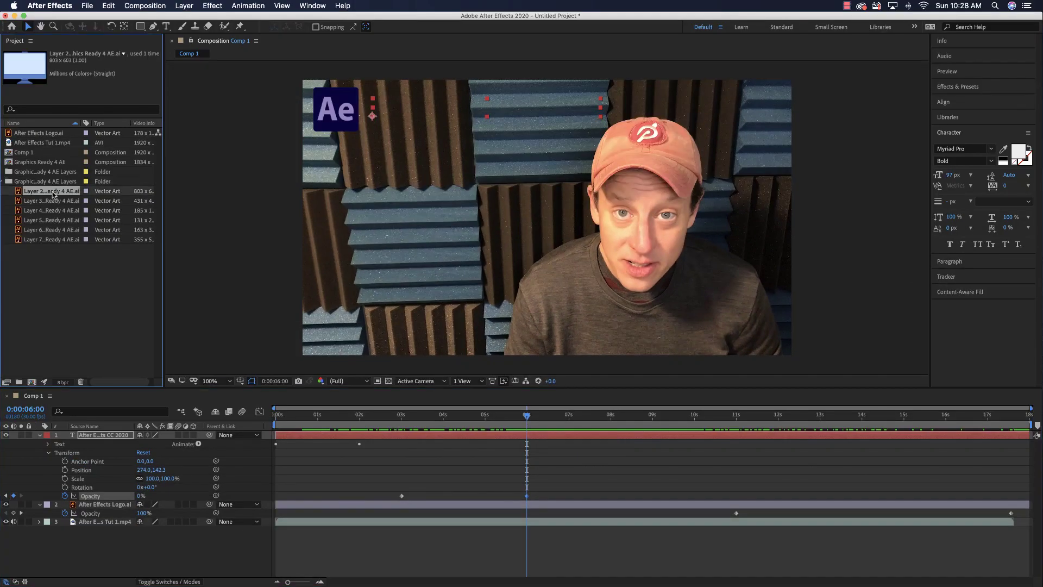
shift+click(45, 240)
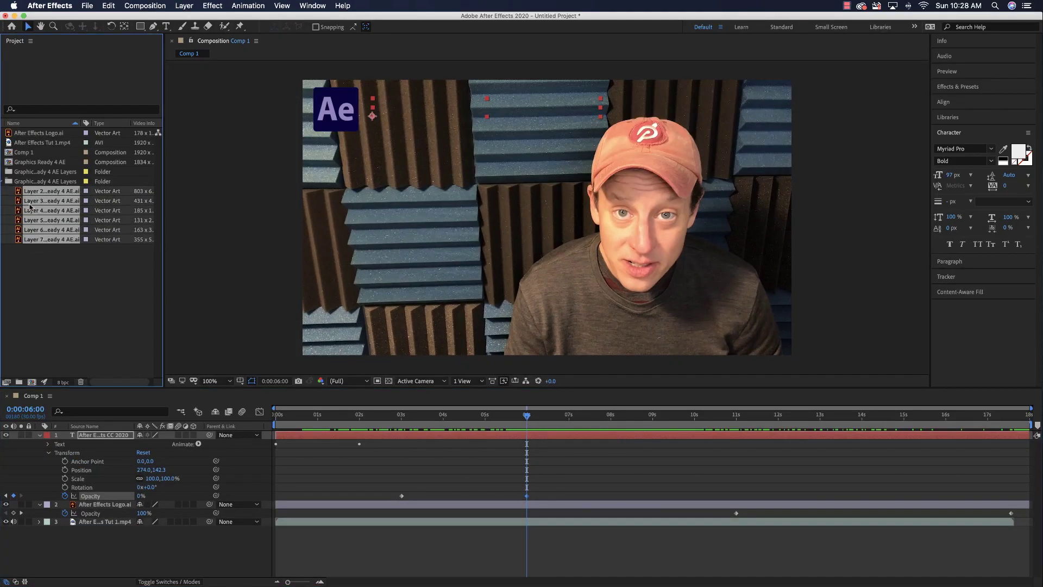
mouse_move(31, 202)
mouse_down()
mouse_move(235, 282)
mouse_move(296, 317)
mouse_move(347, 380)
mouse_move(396, 414)
mouse_move(548, 436)
mouse_up()
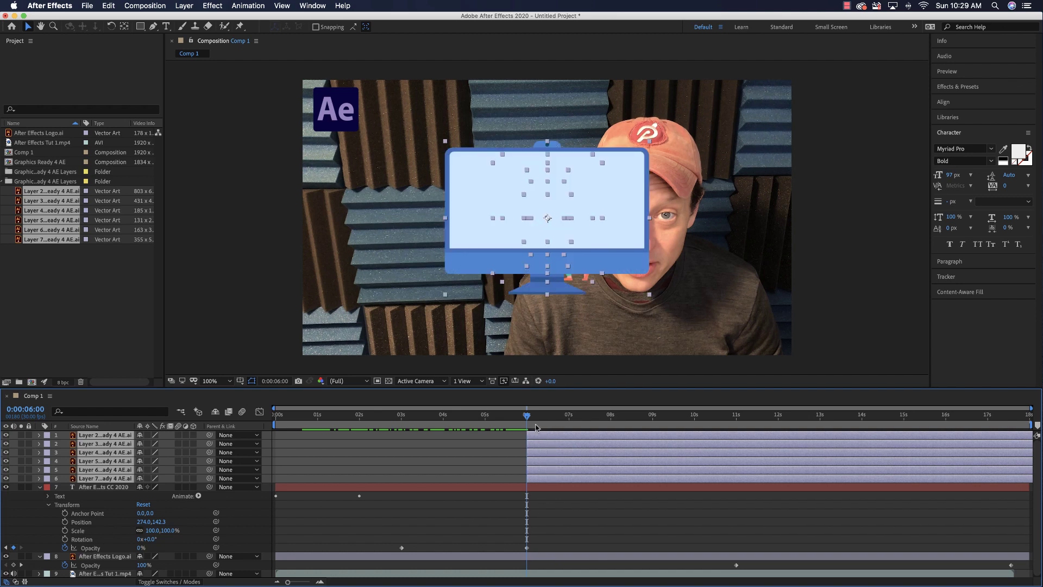
drag(526, 418, 538, 418)
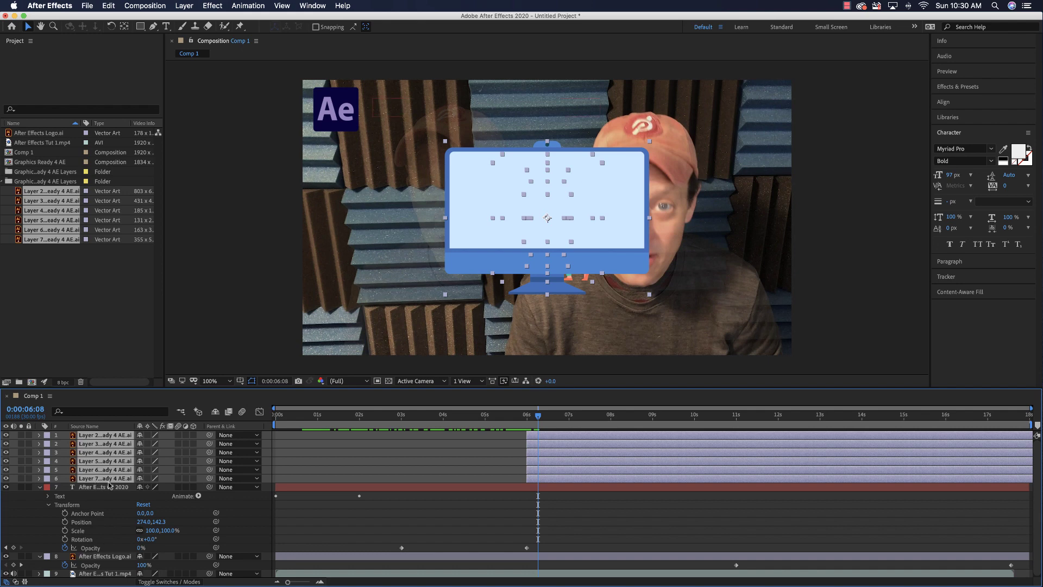
Identify the artwork of Layer 7/Graphics Ready 4 AE.ai and rename that layer in Comp 1 to Magnify.
click(99, 479)
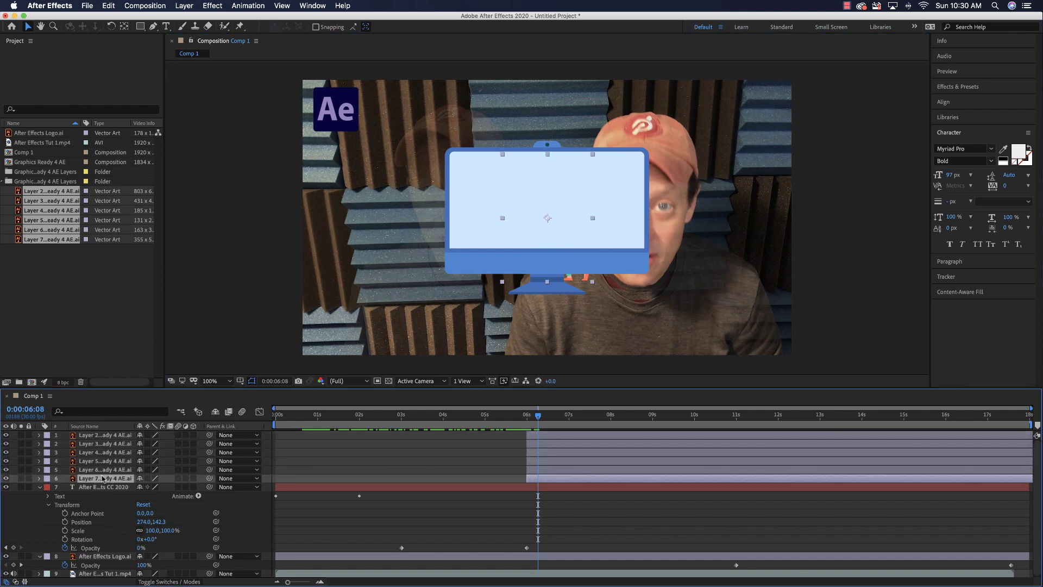
click(63, 288)
click(39, 242)
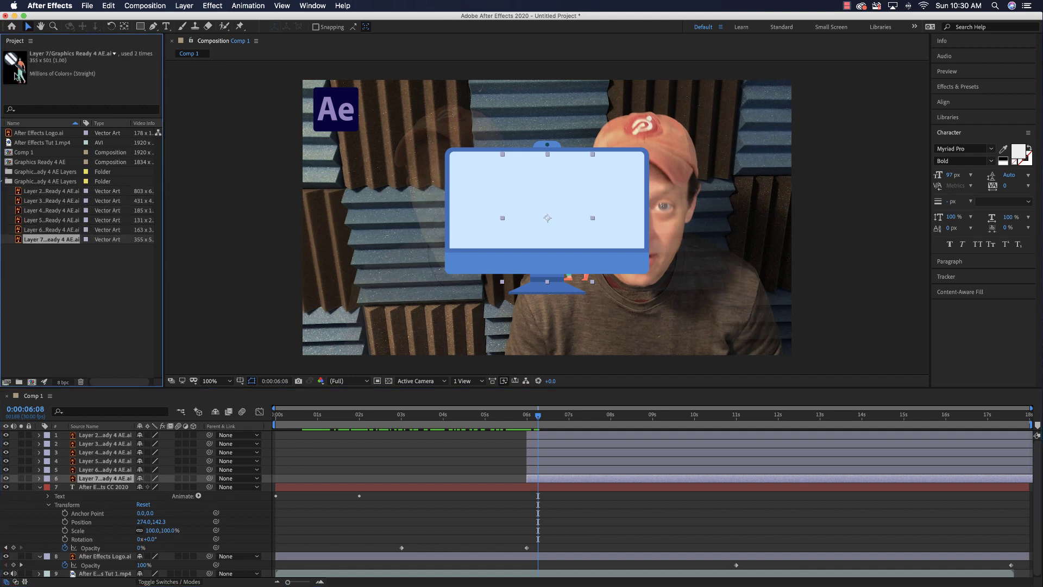
click(99, 479)
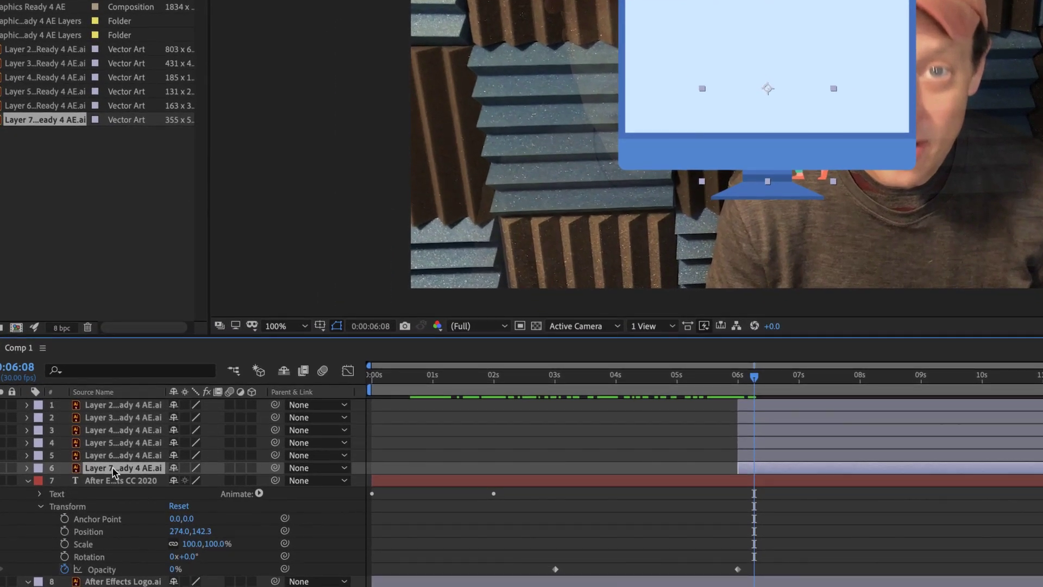
key(Return)
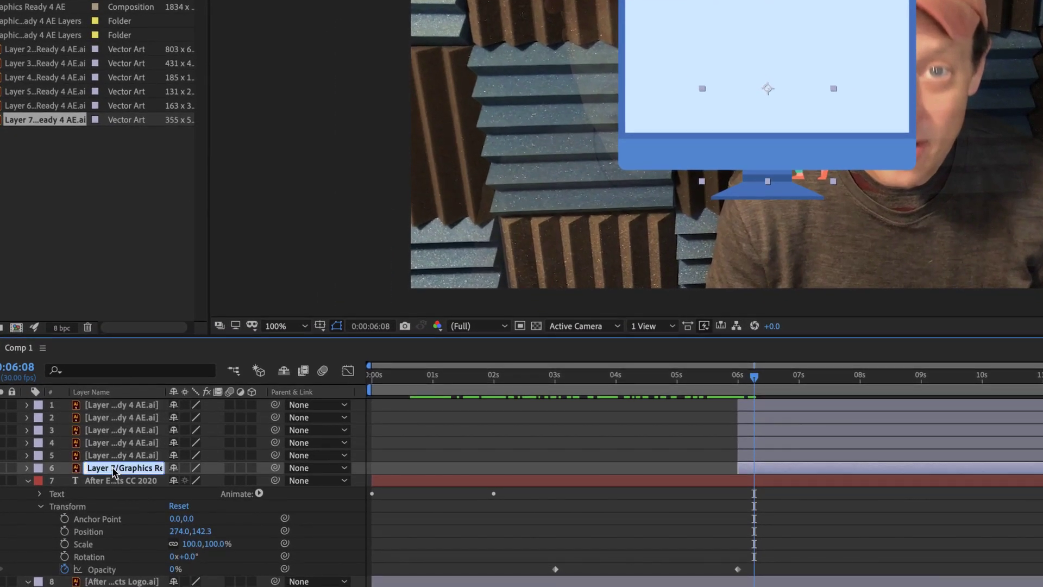
text(Magnify)
key(Return)
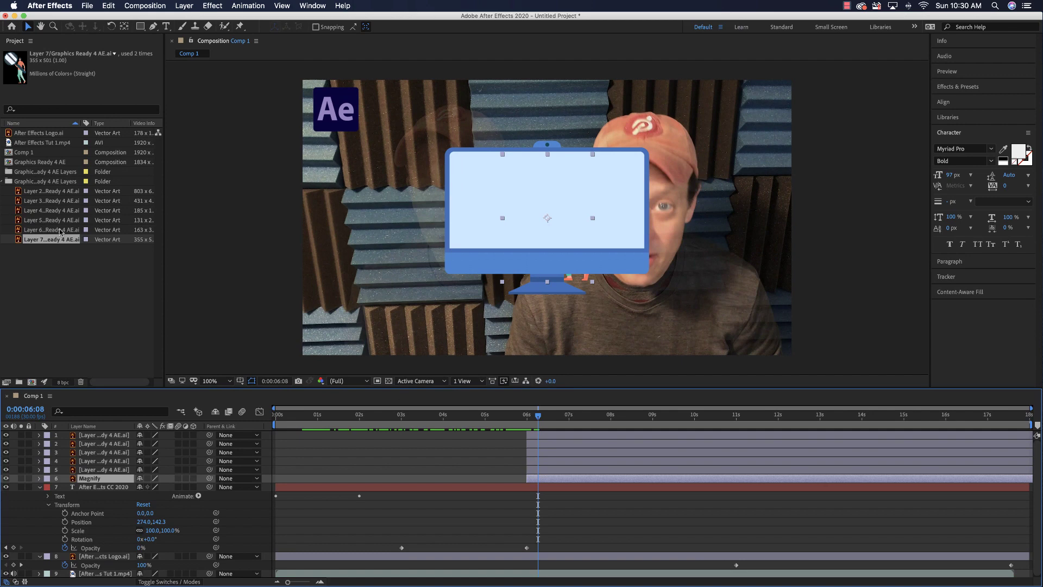
Identify the artwork of Layer 6/Graphics Ready 4 AE.ai, widen the layer name column, and rename that layer in Comp 1 to Lady.
click(58, 233)
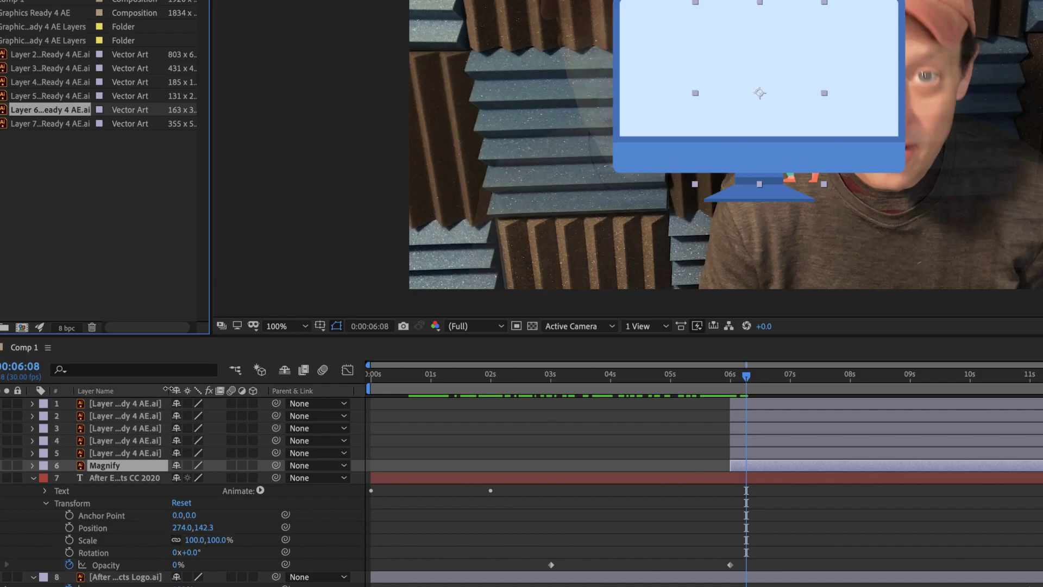
drag(136, 425, 158, 424)
drag(203, 389, 243, 389)
click(124, 440)
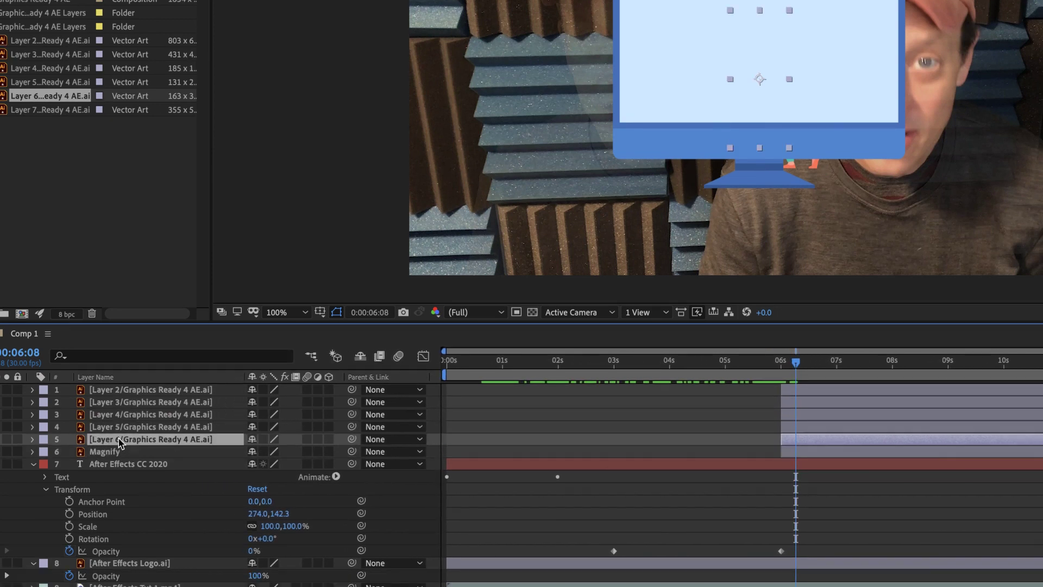
key(Return)
text(Lady)
key(Return)
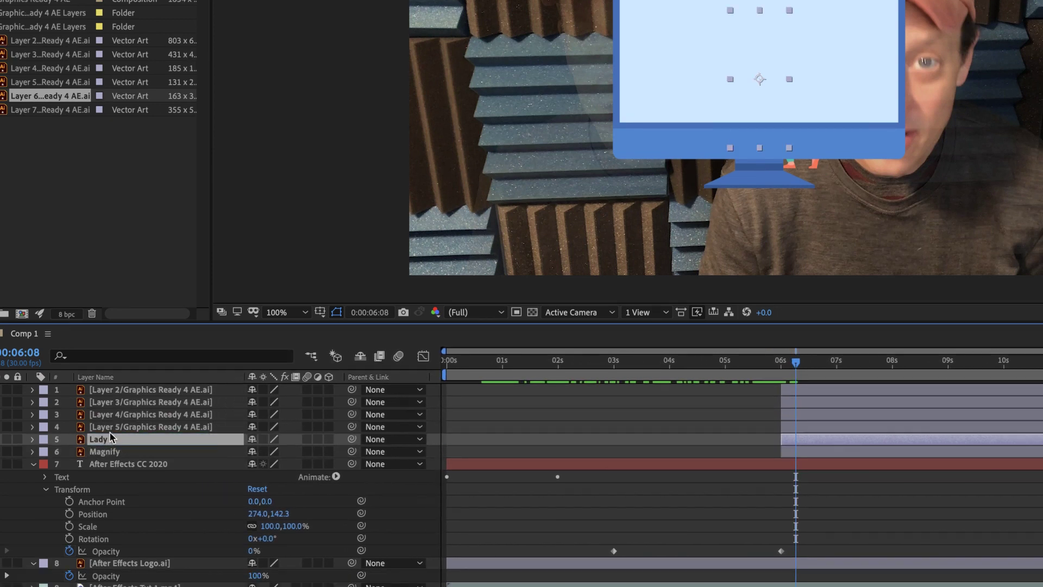
Identify the artwork of Layer 5/Graphics Ready 4 AE.ai and rename that layer in Comp 1 to Sitting.
click(43, 84)
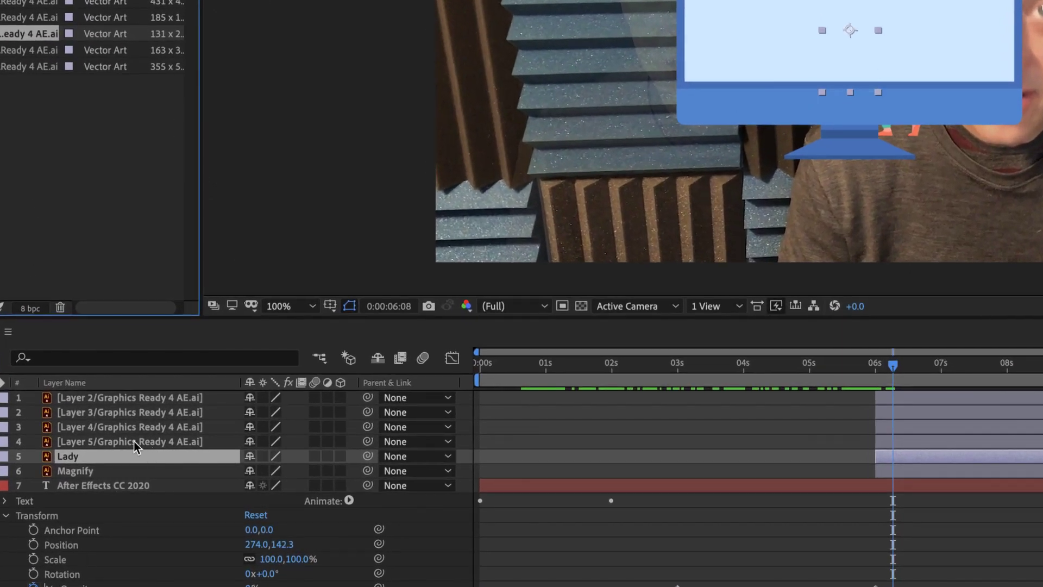
click(124, 461)
key(Return)
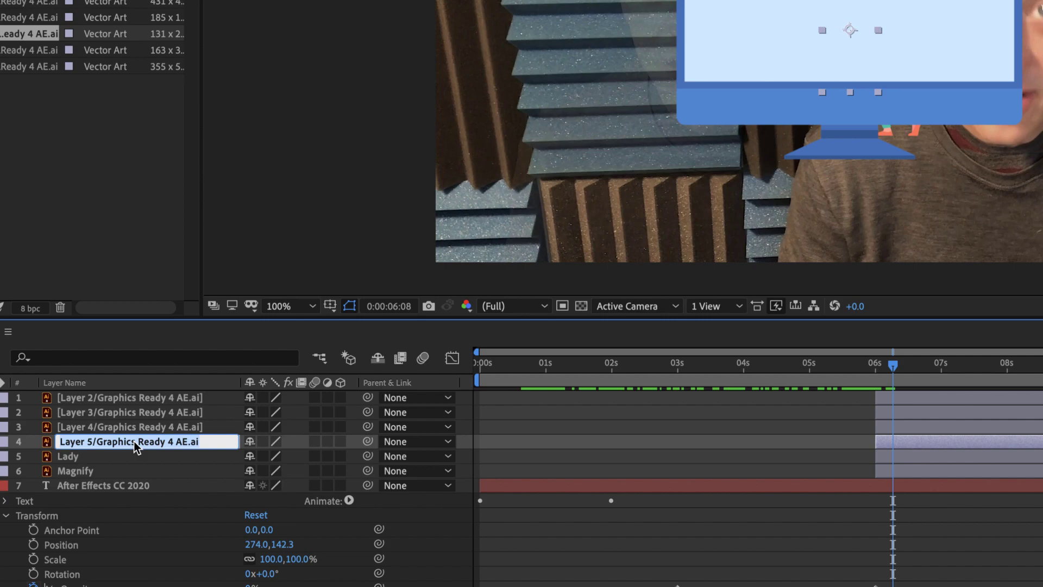
text(Sitting)
key(Return)
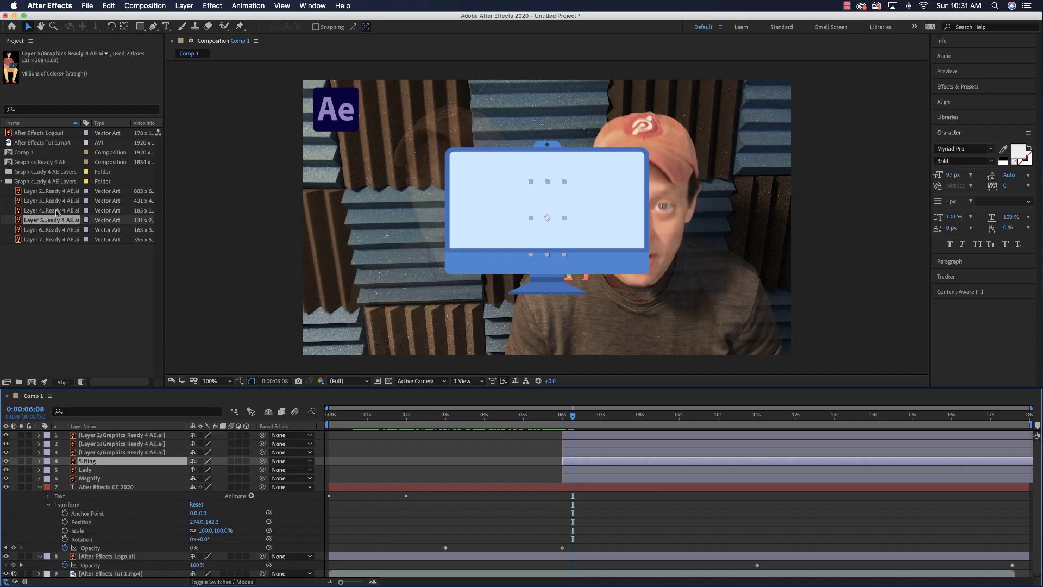
Preview the artwork of Layers 4, 3 and 2 of Graphics Ready 4 AE.ai and rename the Layer 2 layer in Comp 1 to Computer.
click(57, 212)
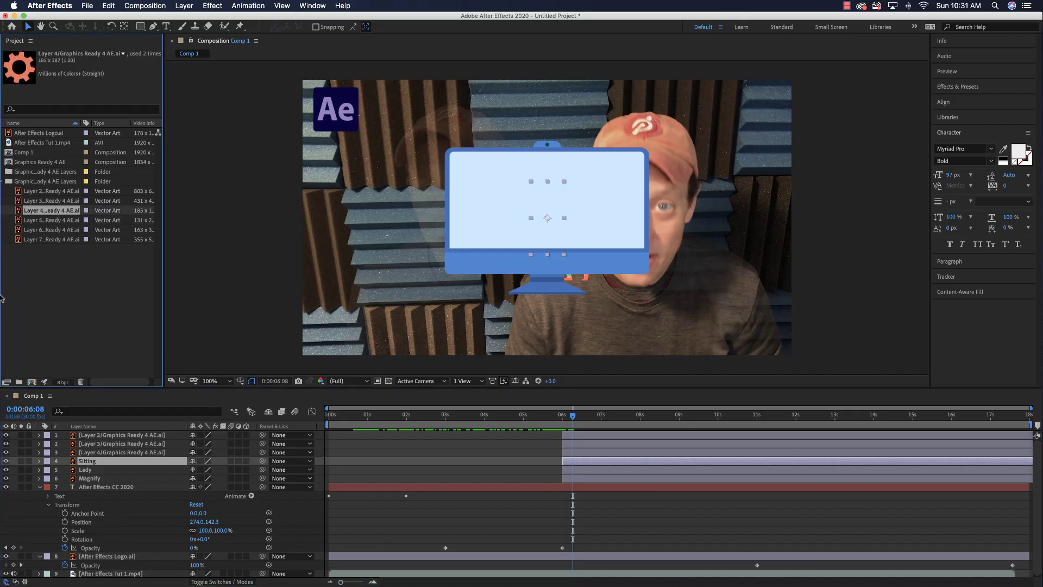
click(96, 203)
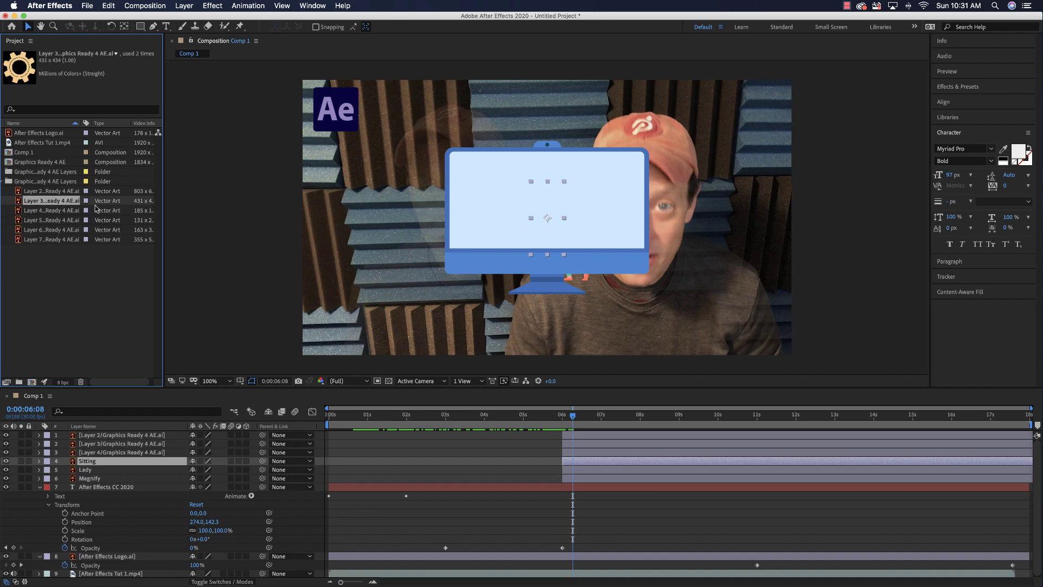
click(42, 192)
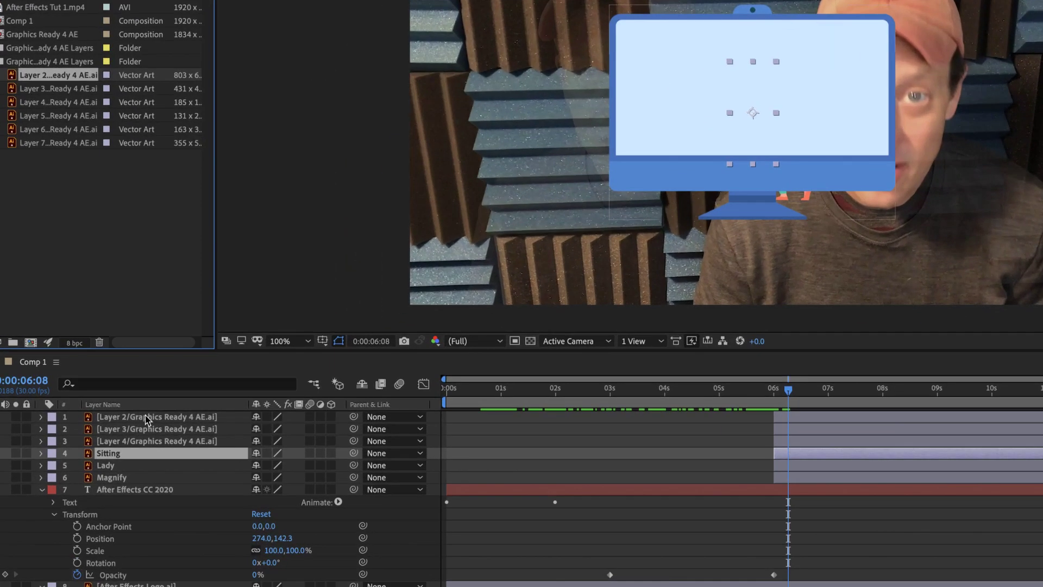
double_click(145, 416)
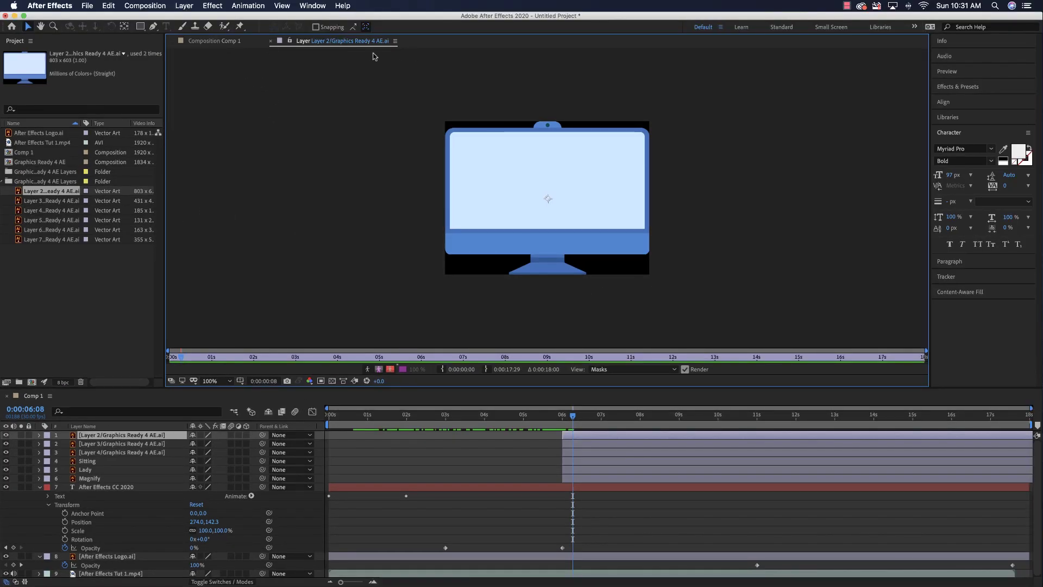
click(217, 42)
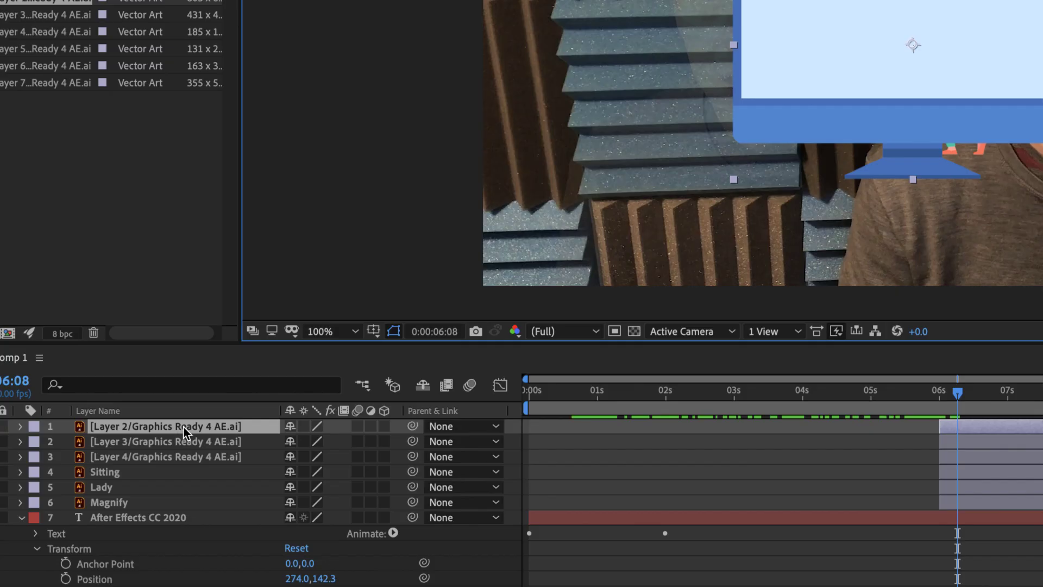
click(132, 435)
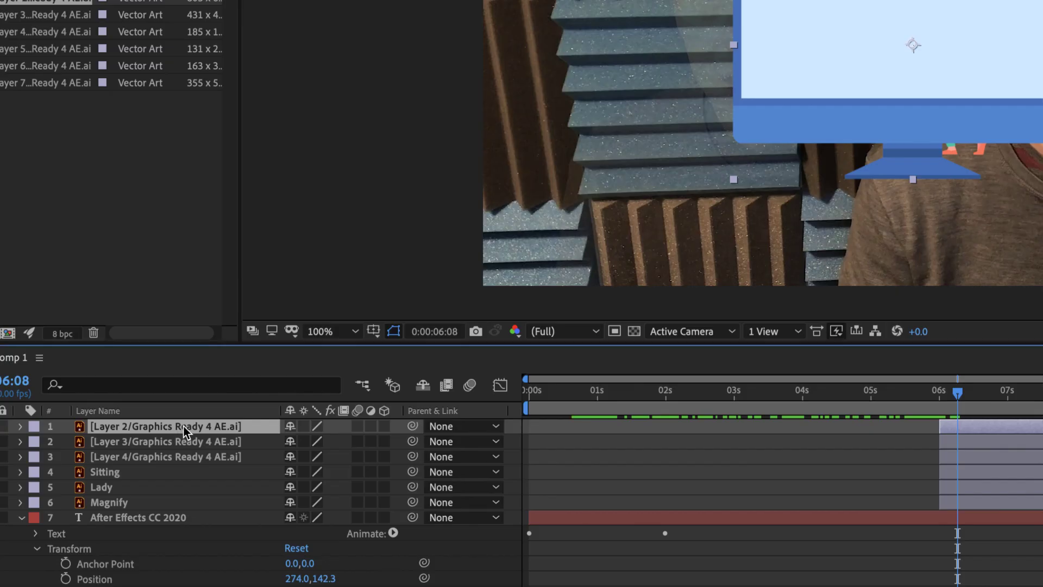
key(Return)
text(Computer)
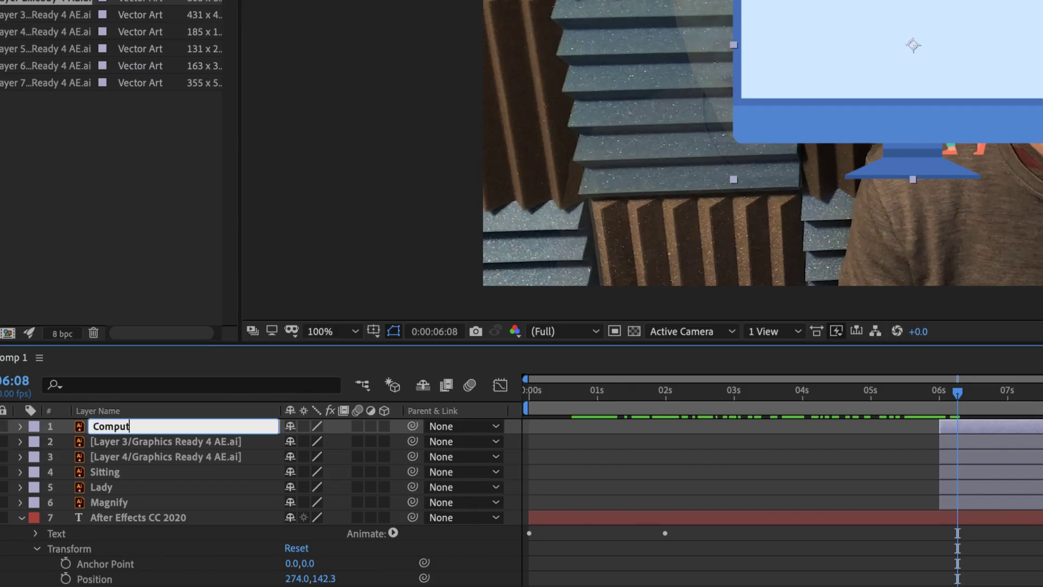
key(Return)
Rename the Layer 4/Graphics Ready 4 AE.ai layer to Cog 1 and the Layer 3/Graphics Ready 4 AE.ai layer to Cog 2.
click(128, 406)
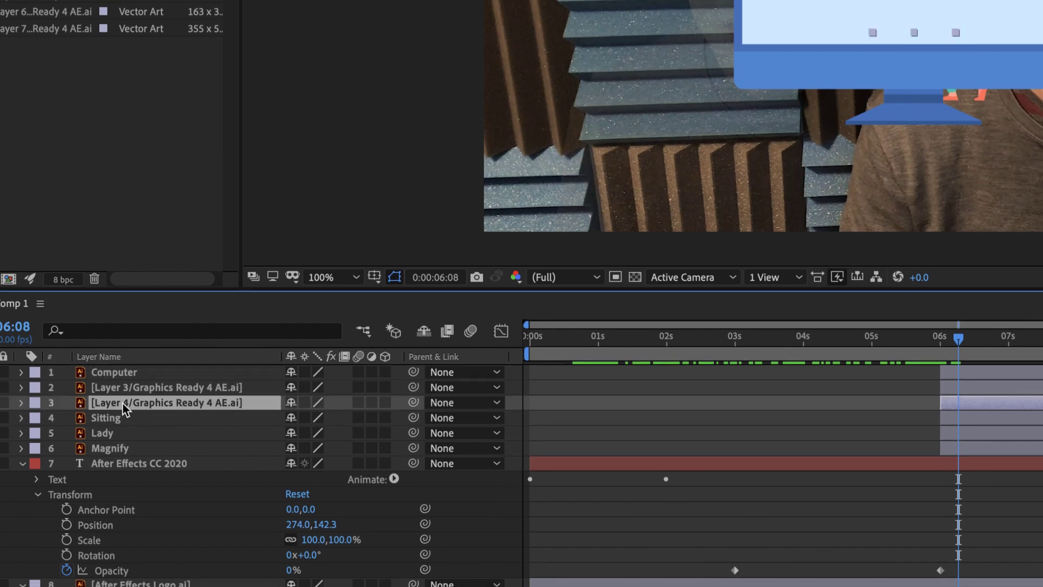
key(Return)
text(Cog 1)
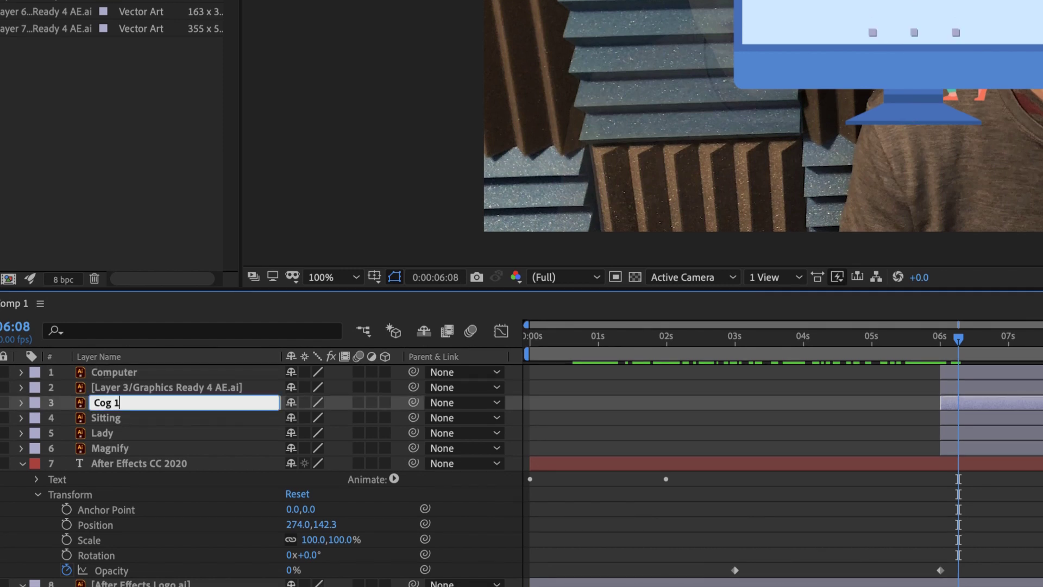
click(145, 389)
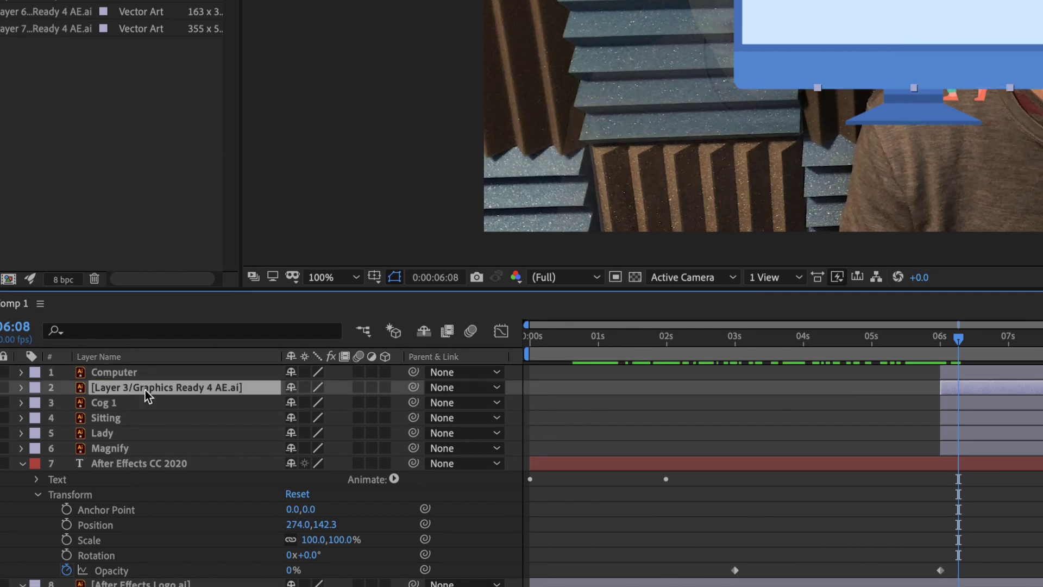
key(Return)
text(Cog 2)
Reorder the layers so that Computer sits below Magnify, followed by Cog 1 and Cog 2.
click(165, 373)
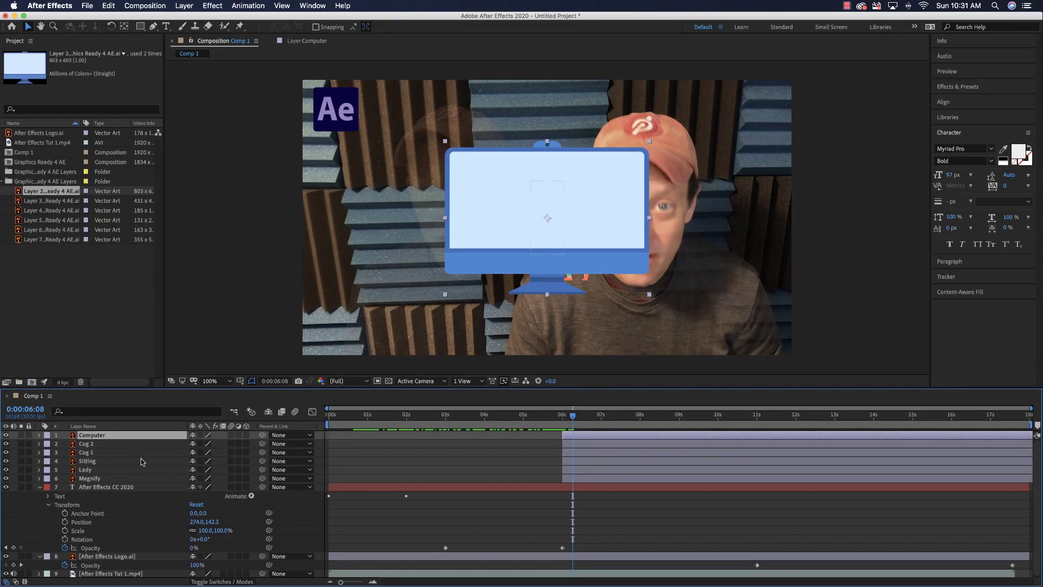
drag(106, 437, 114, 475)
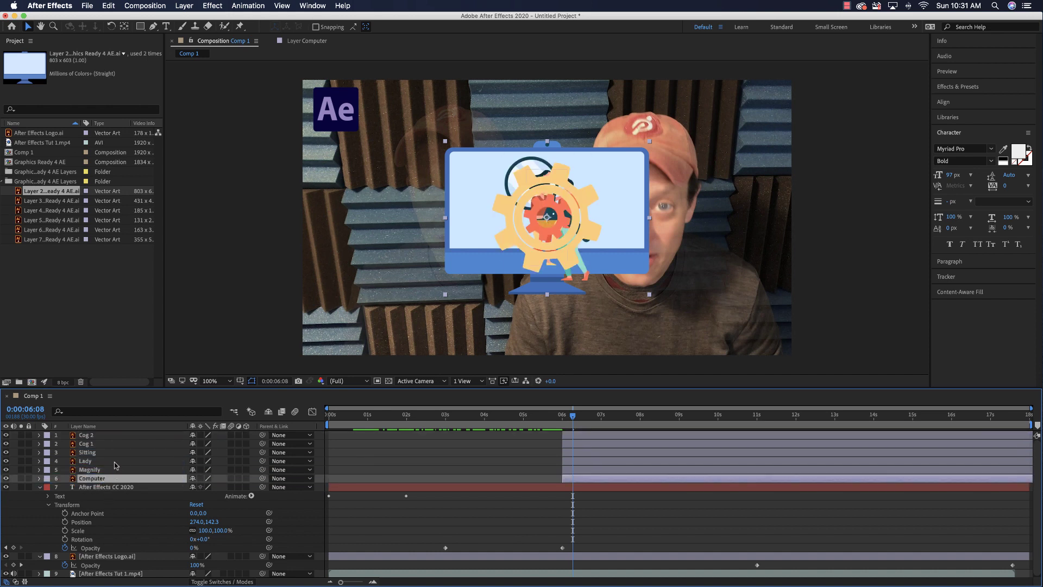
drag(89, 439, 107, 470)
drag(101, 434, 97, 476)
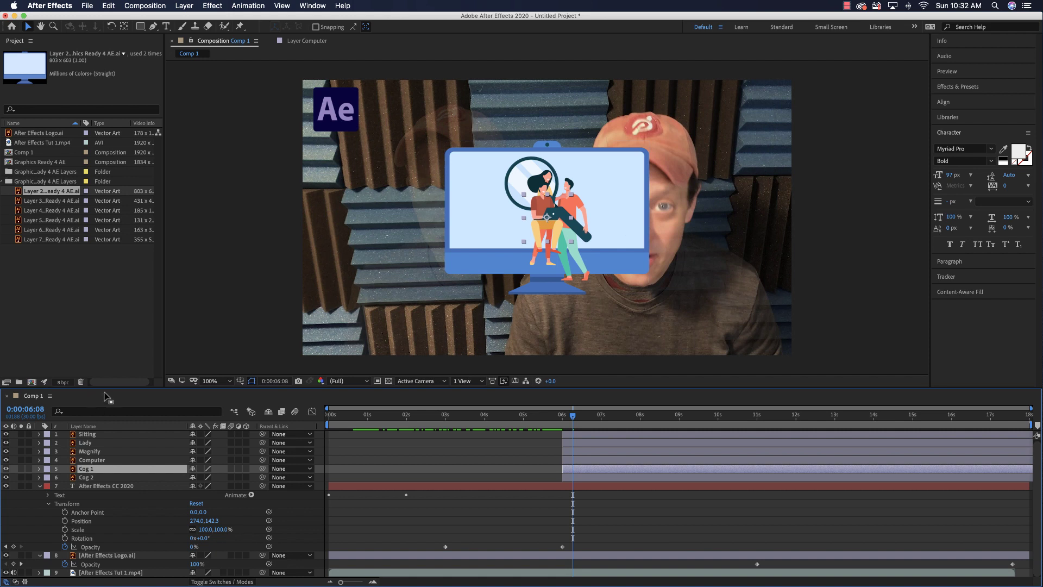
Place the Computer graphic in the lower right of the frame at about 1386, 768, with the current time at 0:00:06:18.
click(626, 234)
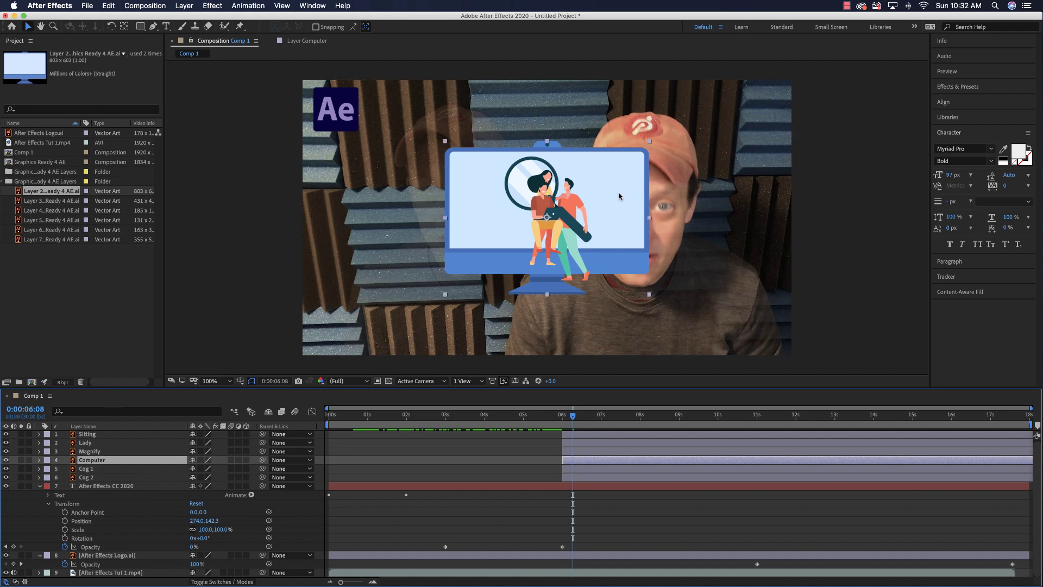
drag(615, 192, 751, 253)
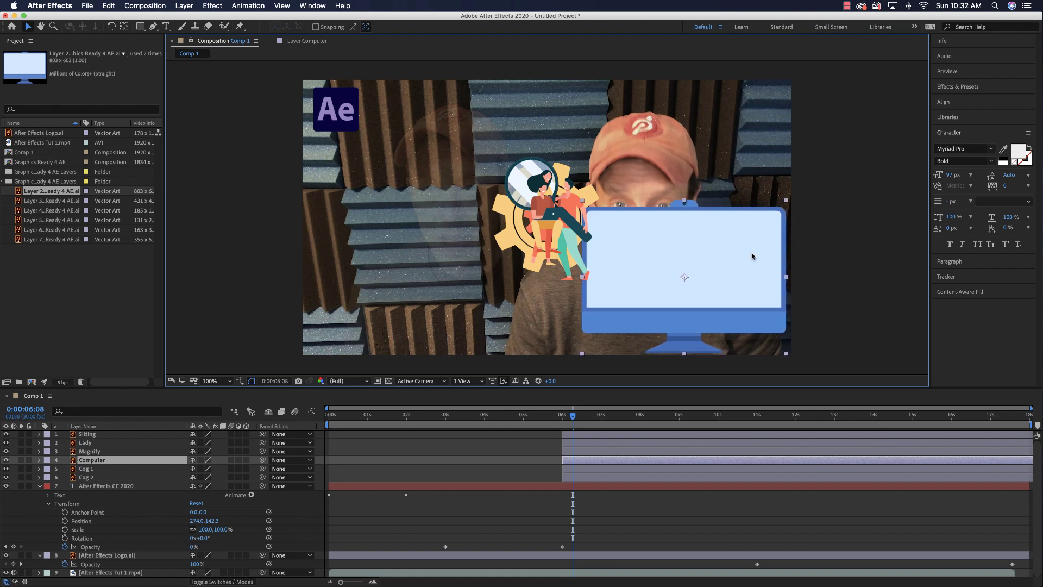
drag(572, 416, 585, 417)
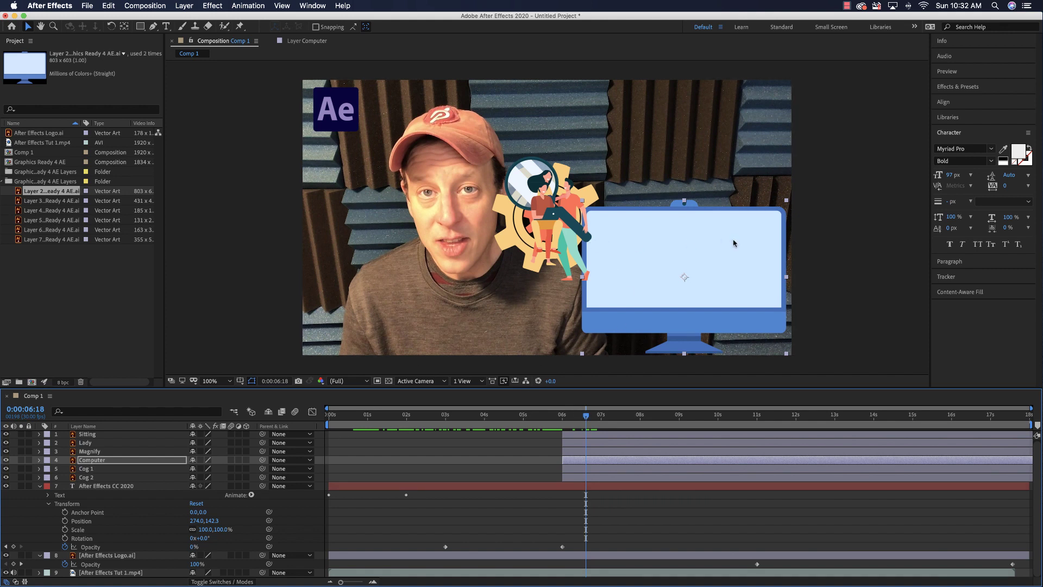
drag(677, 242, 650, 238)
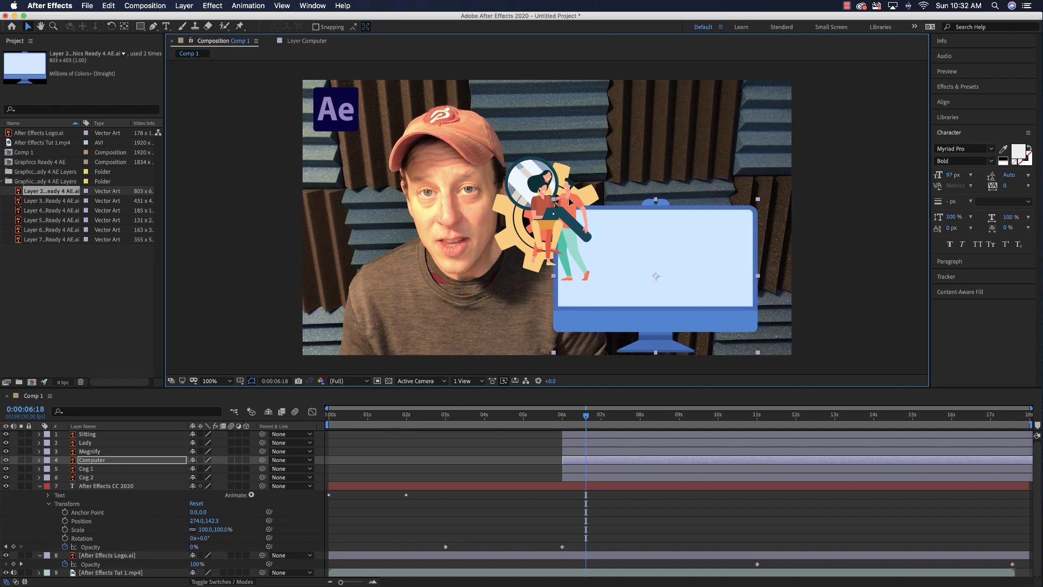
Position the figures around the computer: Magnify at its right side (about 1742, 818), Sitting on its top edge (1134, 448), Lady at its left side (978, 876).
click(97, 452)
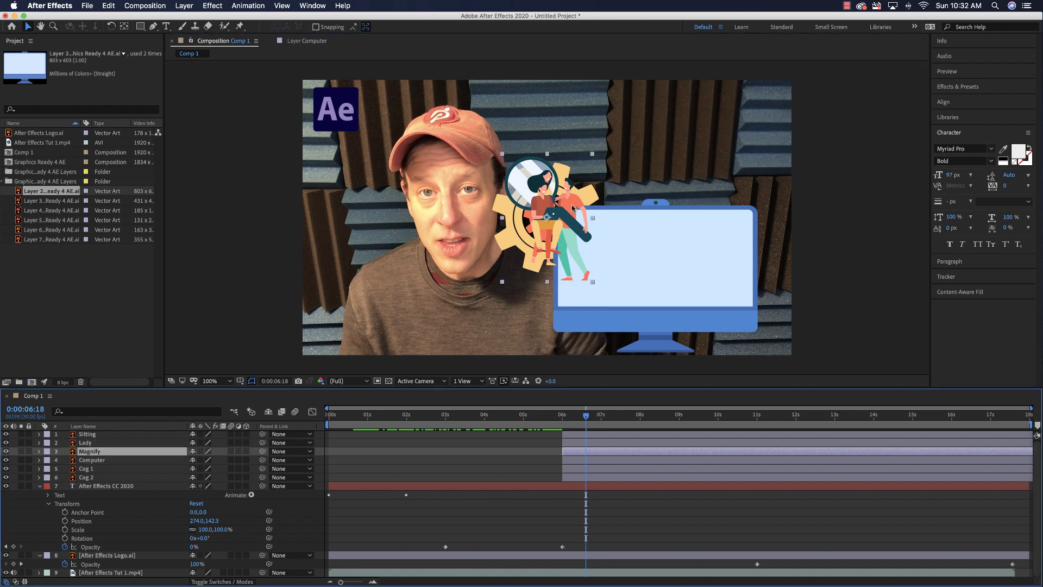
drag(573, 208, 772, 281)
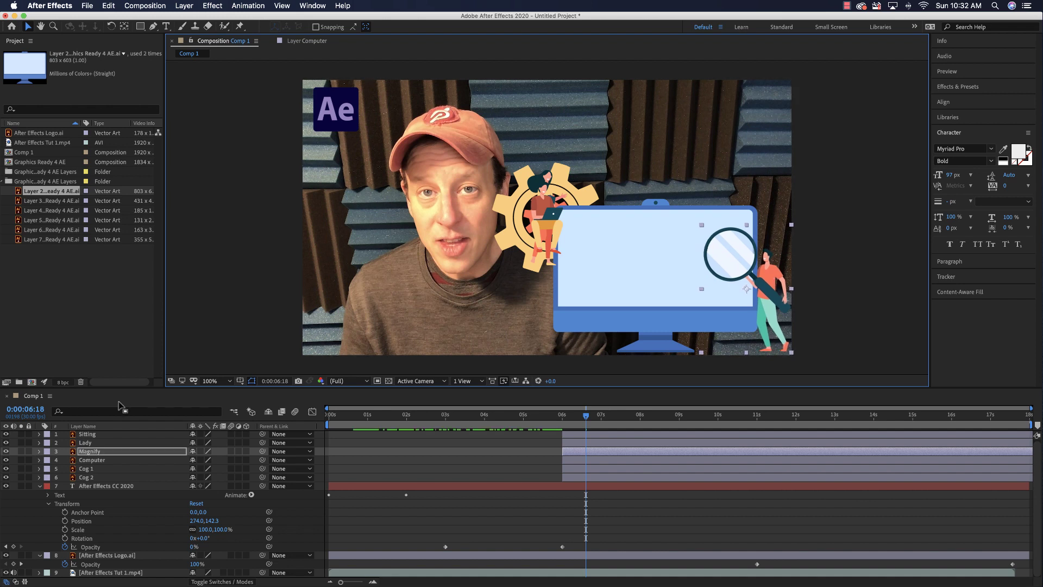
click(94, 436)
drag(550, 197, 589, 178)
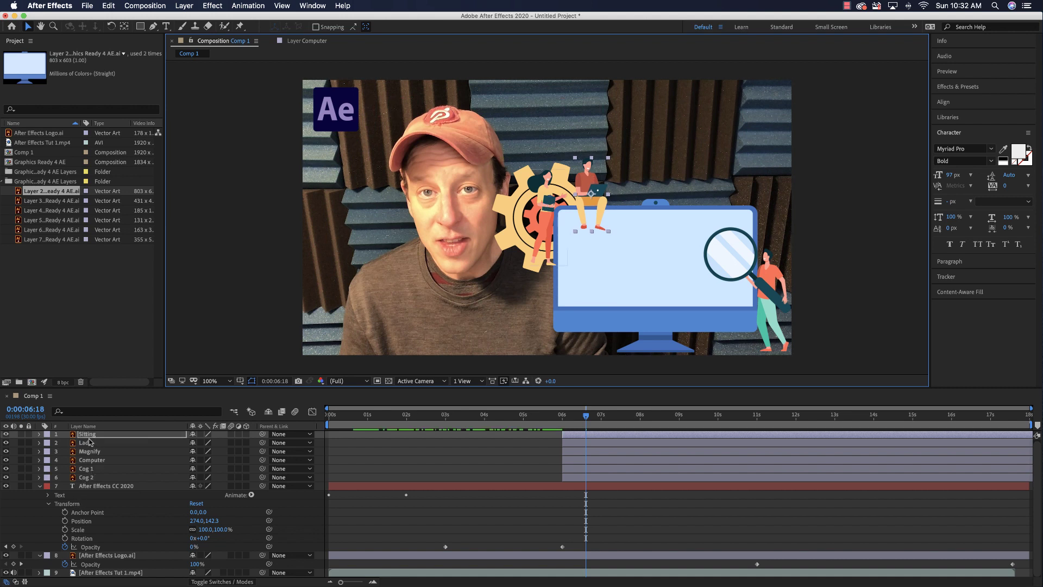
click(545, 212)
drag(545, 212, 550, 296)
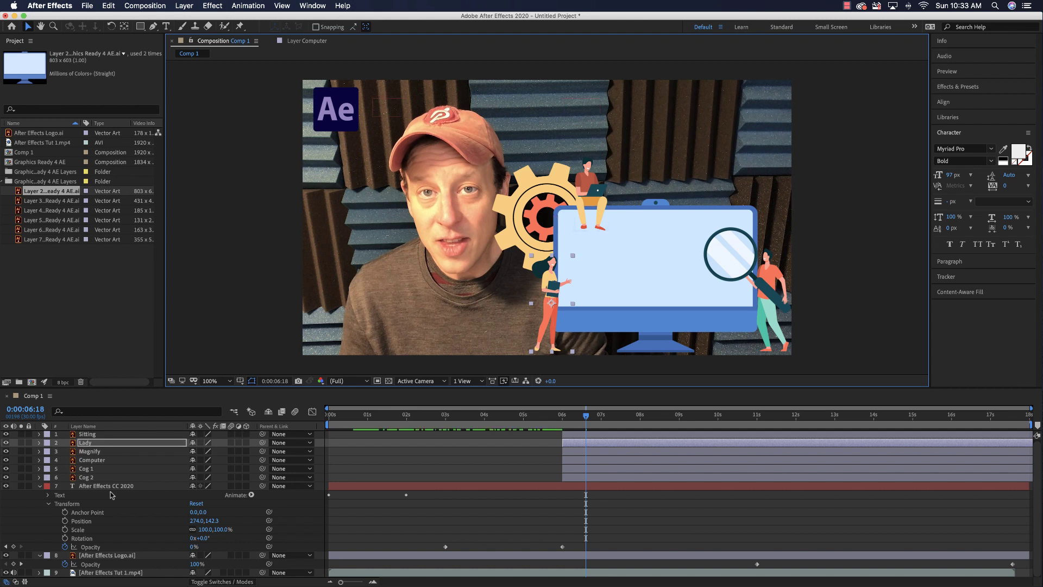
Place Cog 1 above the computer's top edge at about 1524, 426 and Cog 2 beside it at the frame's right edge, about 1842, 388.
click(93, 470)
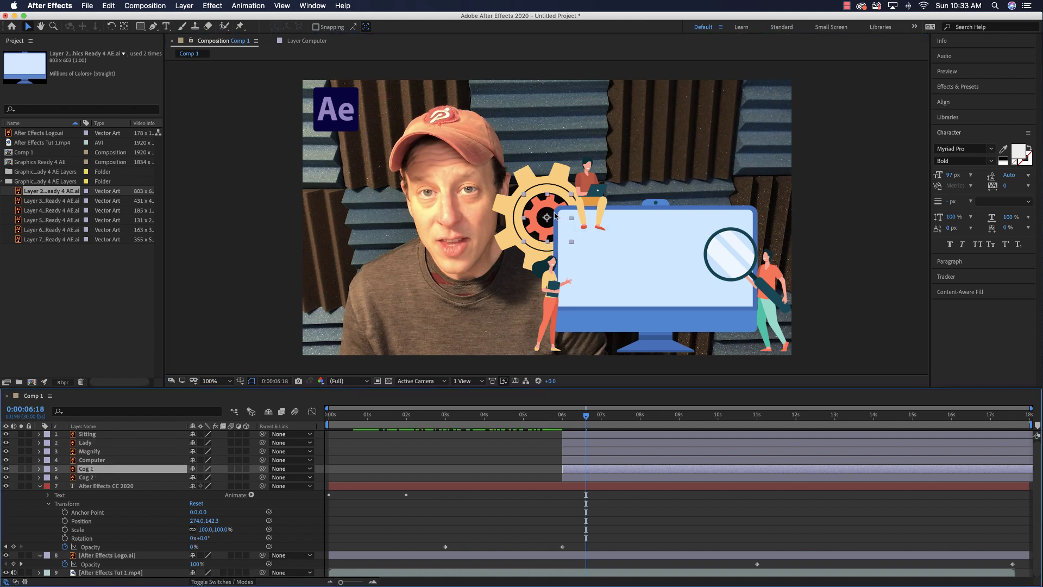
drag(554, 216, 696, 187)
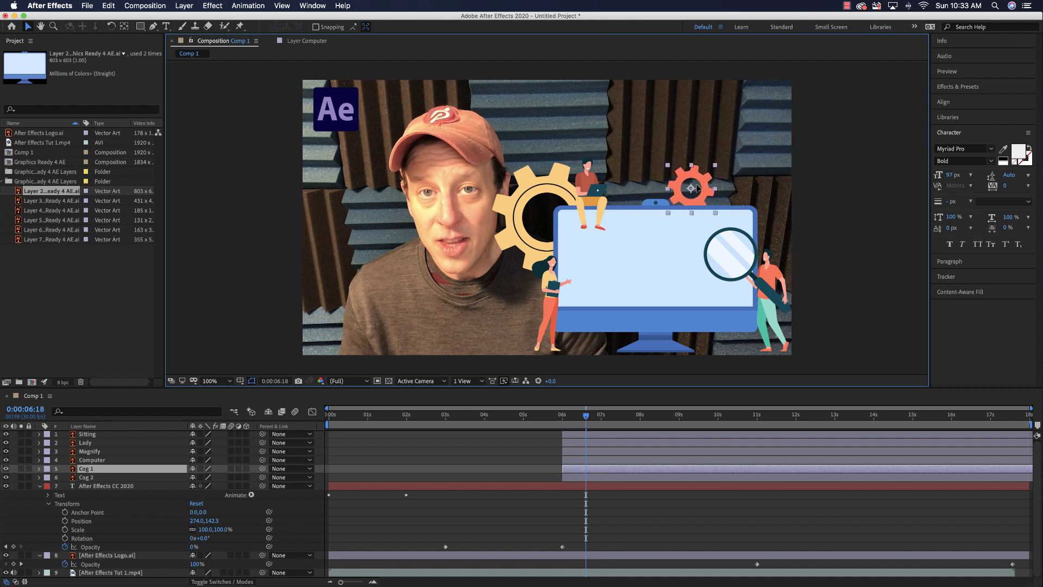
click(90, 477)
drag(545, 197, 773, 157)
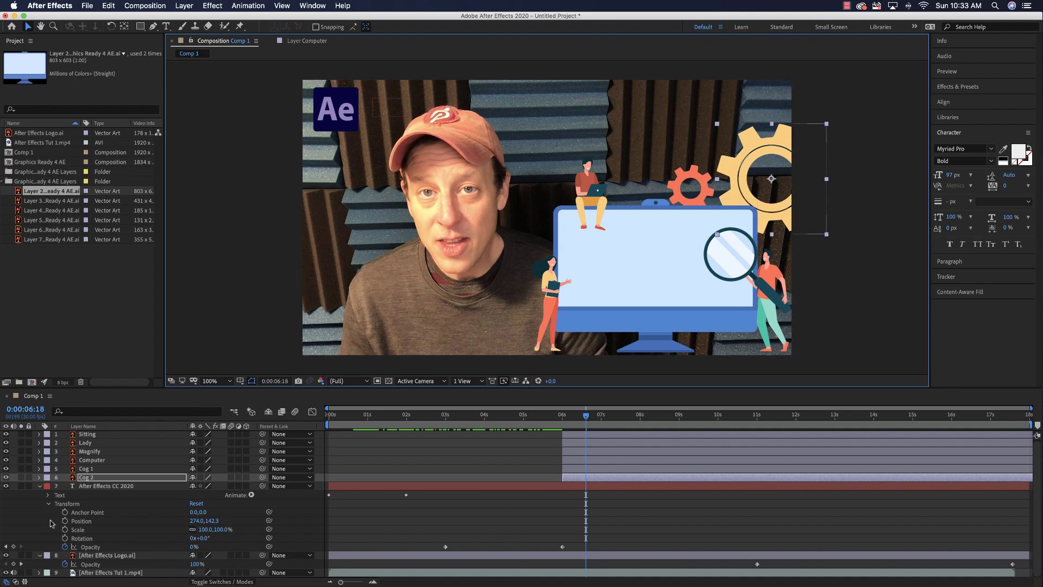
Show Position for all six illustration layers, Sitting through Cog 2, and enable Position keyframing on them at 0:00:07:00.
drag(586, 419, 563, 424)
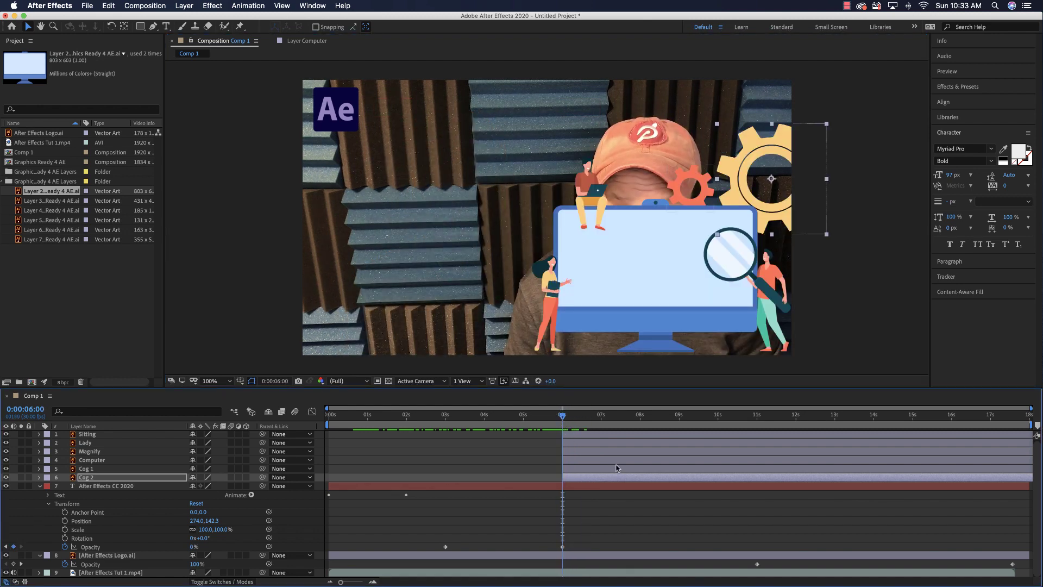
shift+click(580, 435)
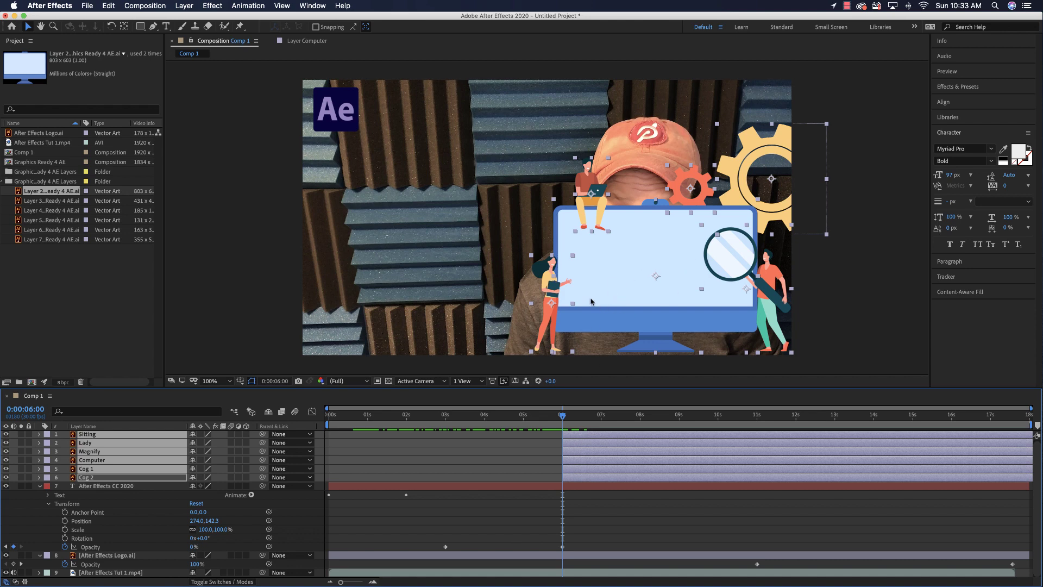
key(p)
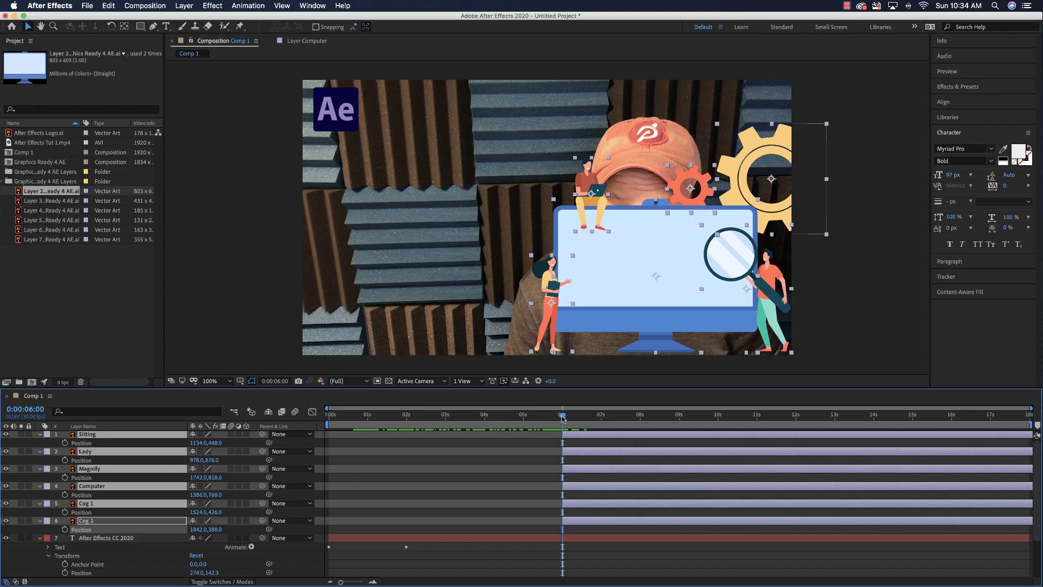
drag(563, 416, 601, 414)
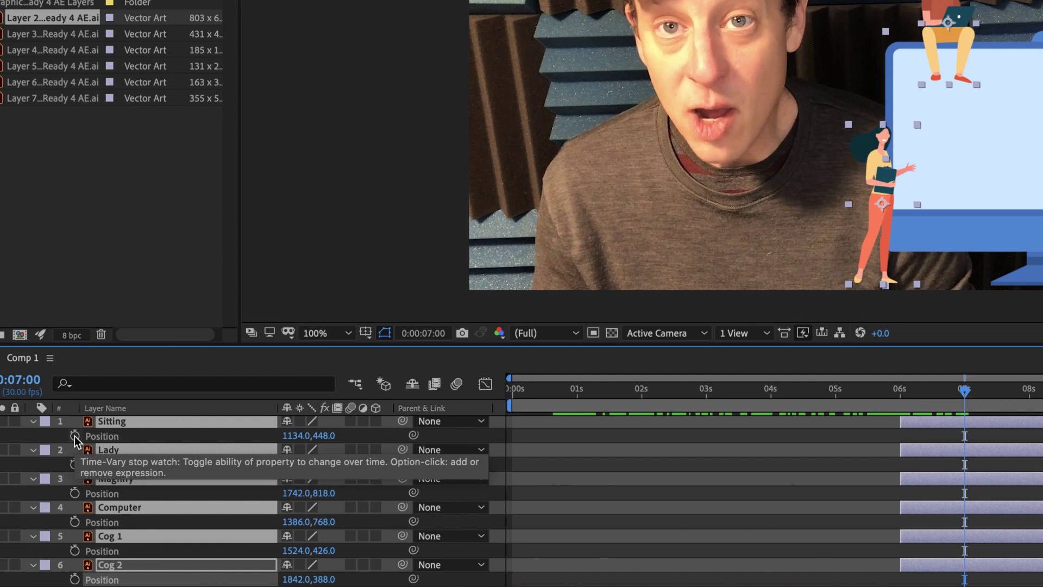
click(75, 436)
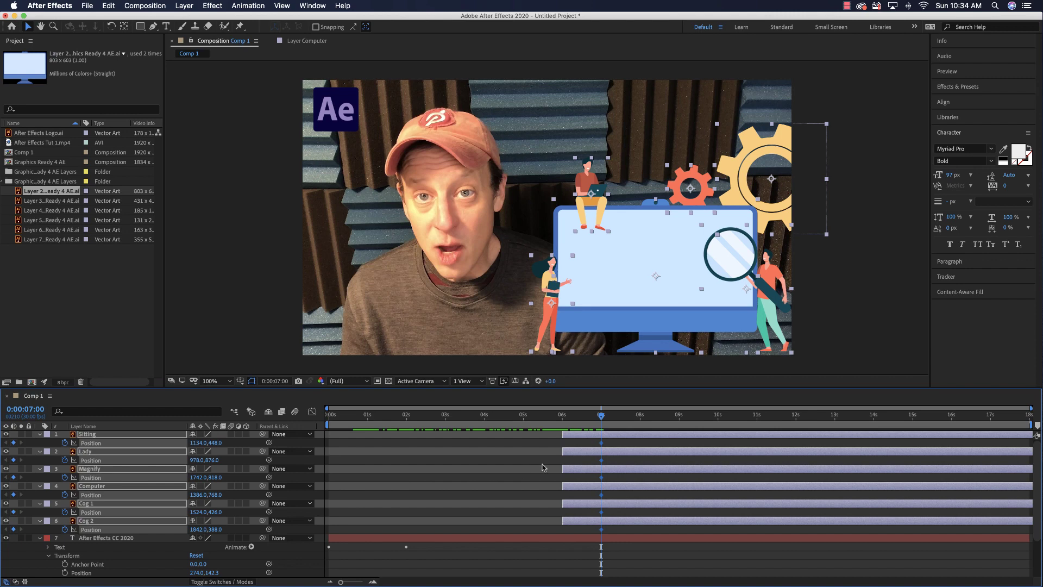
At 0:00:06:00, move the figures outside the frame: Sitting above it (1134, -148), Lady to its left (-92, 876), Magnify to its right (2106, 818).
drag(601, 417, 562, 423)
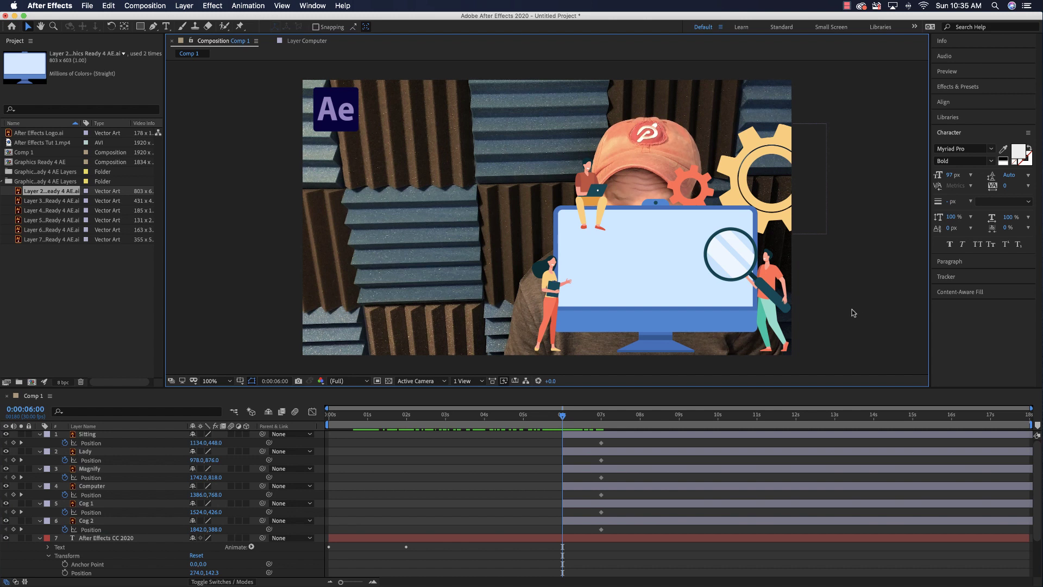
click(96, 435)
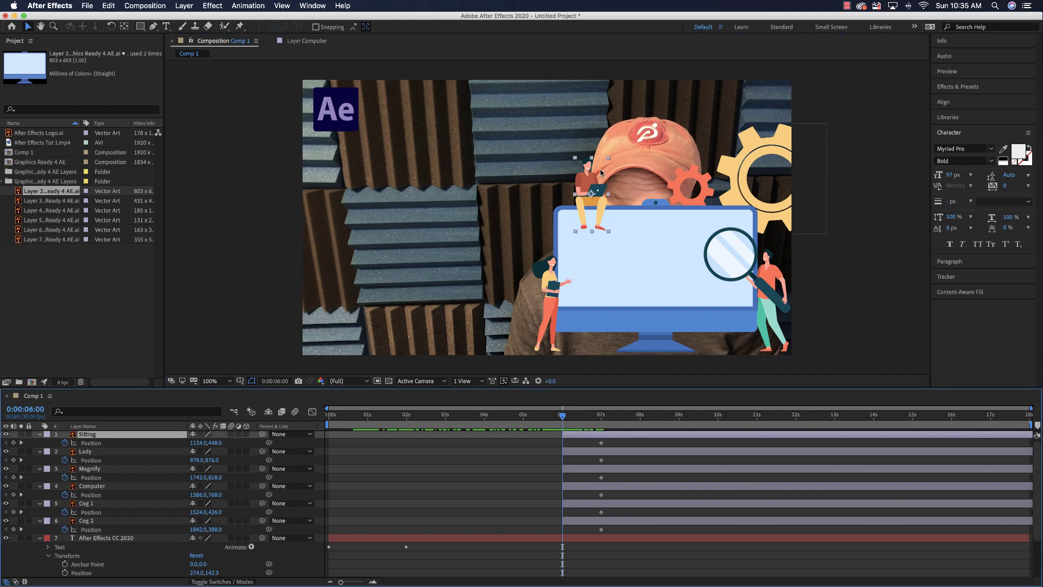
drag(588, 189, 601, 39)
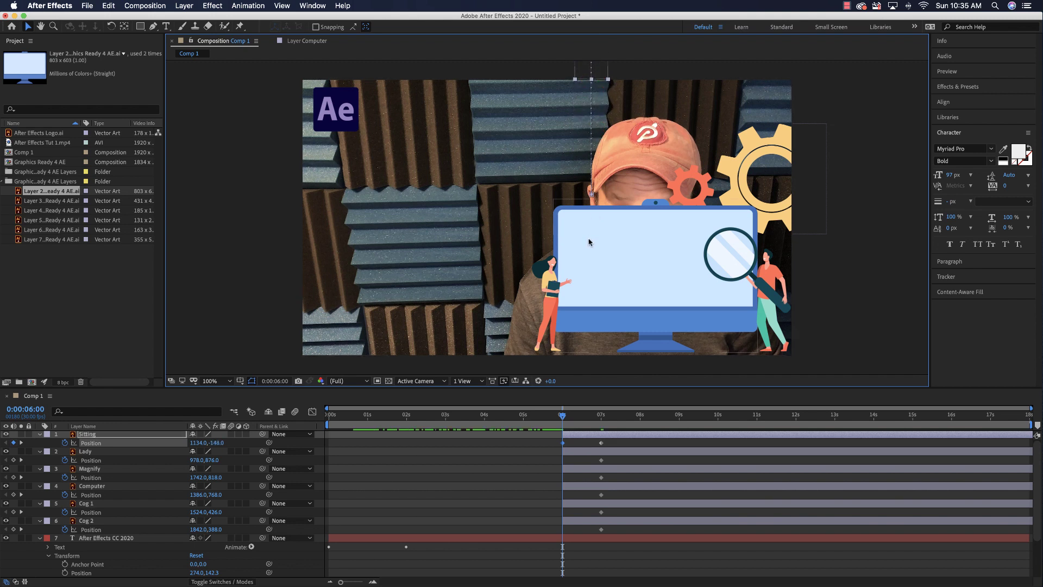
click(549, 293)
drag(550, 293, 276, 301)
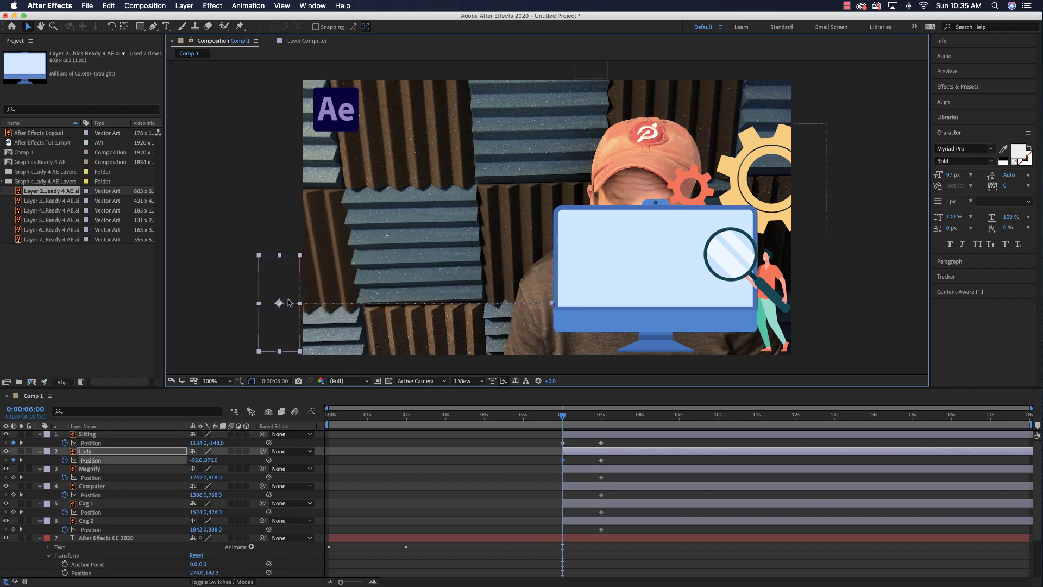
click(769, 287)
drag(768, 287, 862, 278)
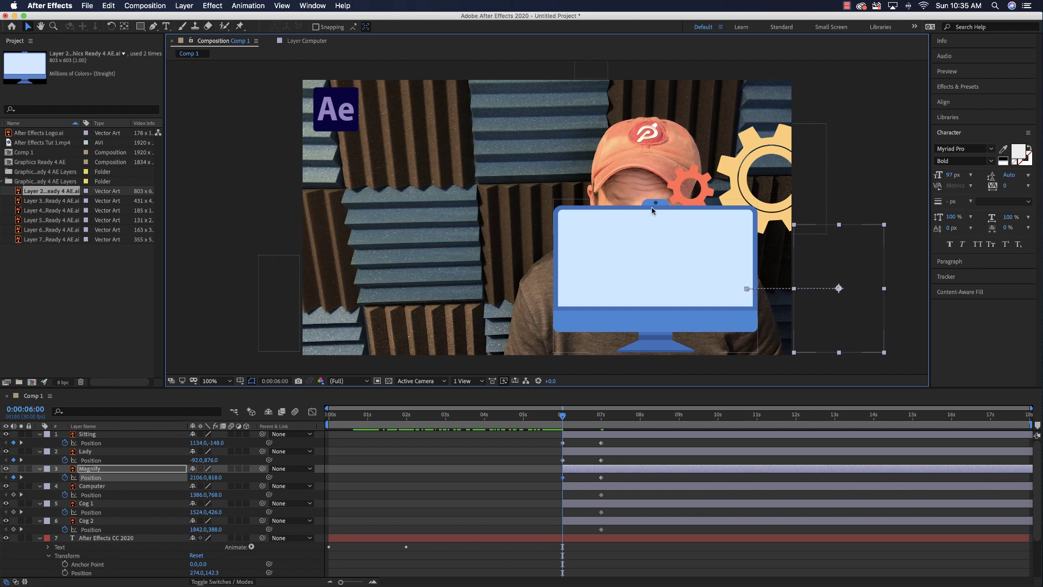
Move Computer below the frame (1386, 1392) and both cogs above it (1524, -194 and 1842, -232), then scrub to just past 0:00:07:00.
drag(655, 207, 662, 367)
click(702, 192)
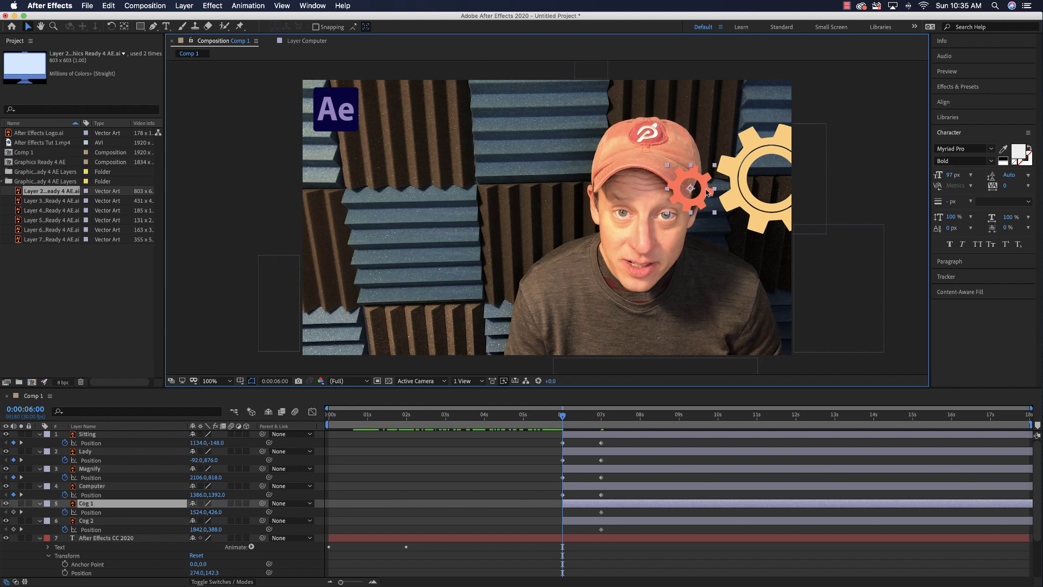
shift+click(744, 193)
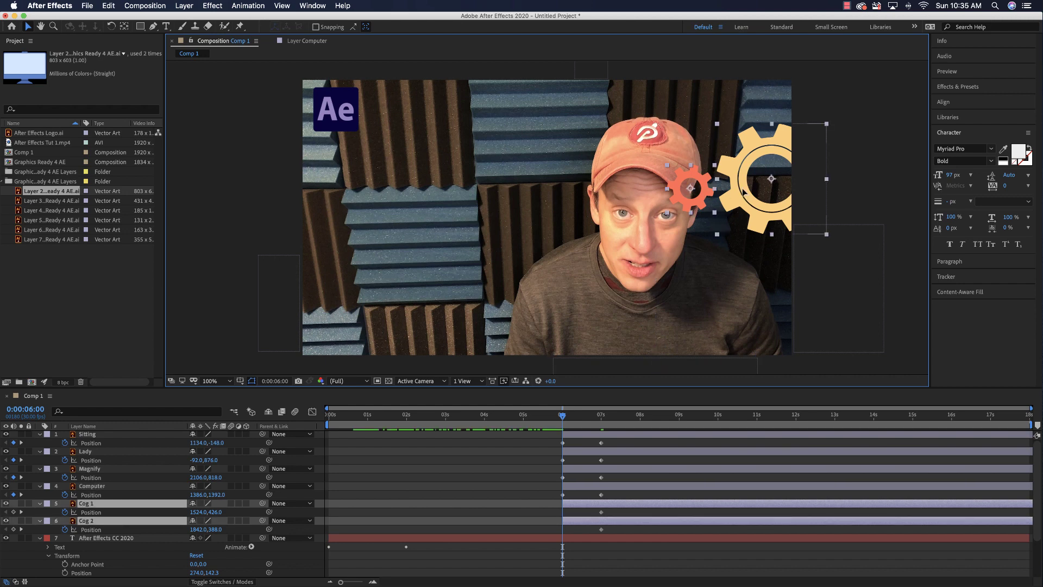
drag(744, 192, 762, 33)
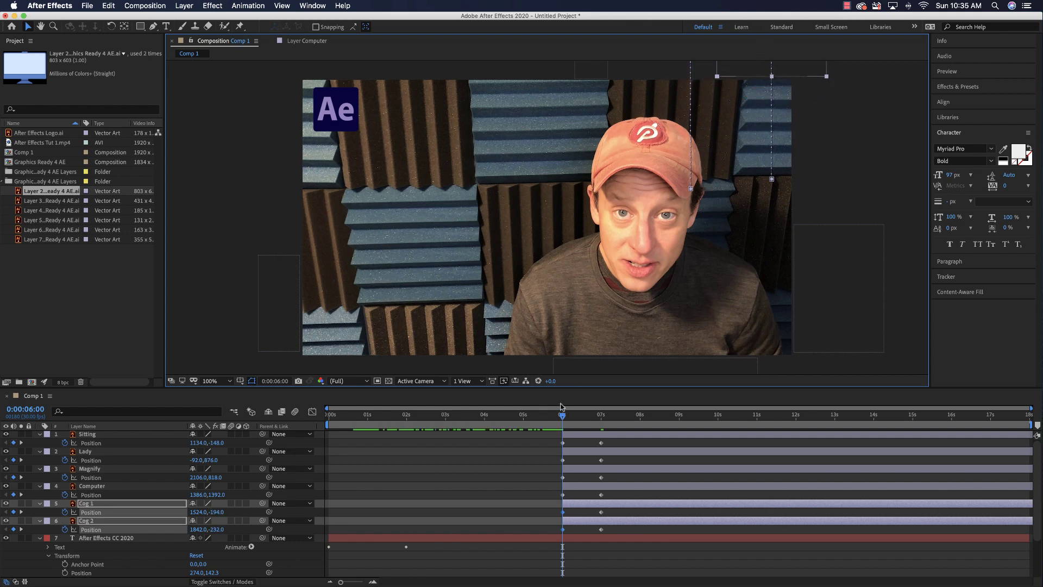
drag(563, 418, 607, 415)
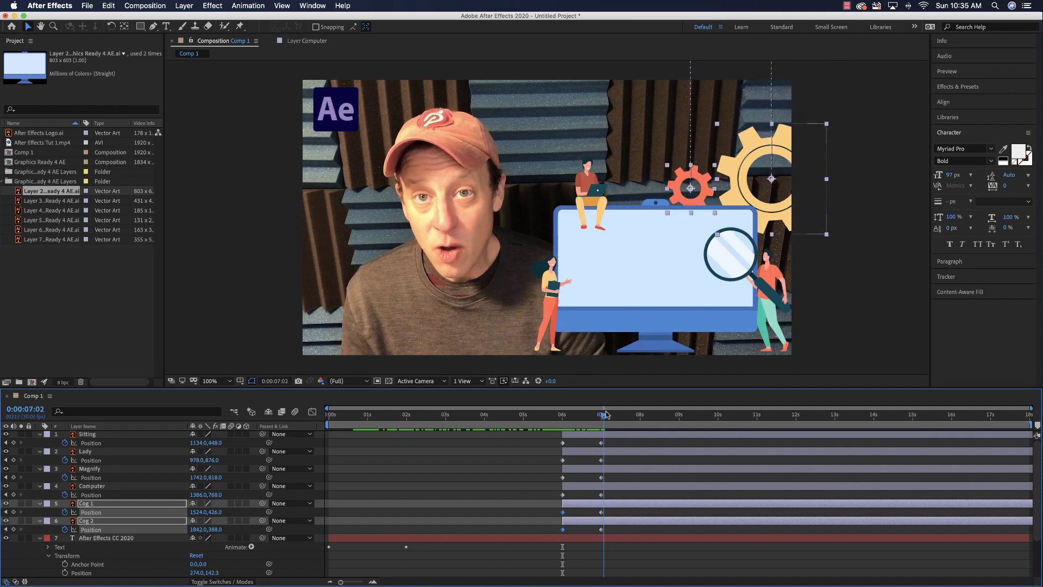
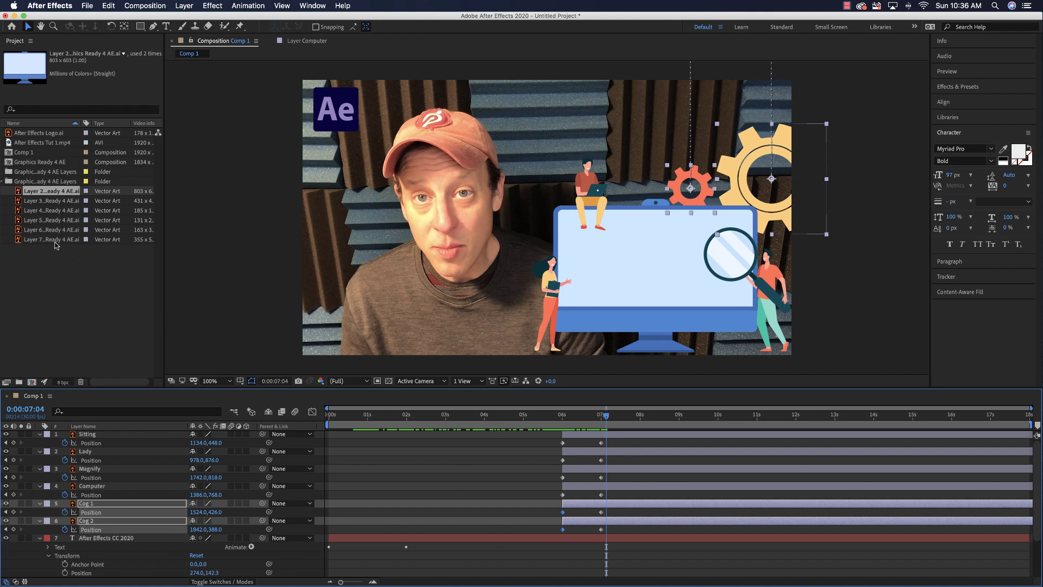
Create a new composition from the computer graphic's Layer 2 Illustrator footage.
click(48, 201)
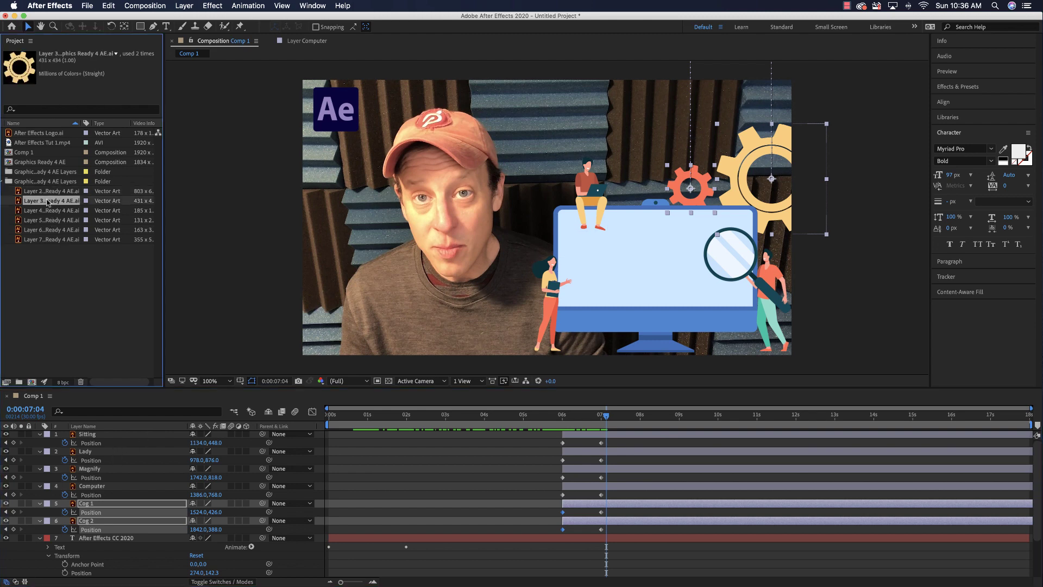
click(48, 193)
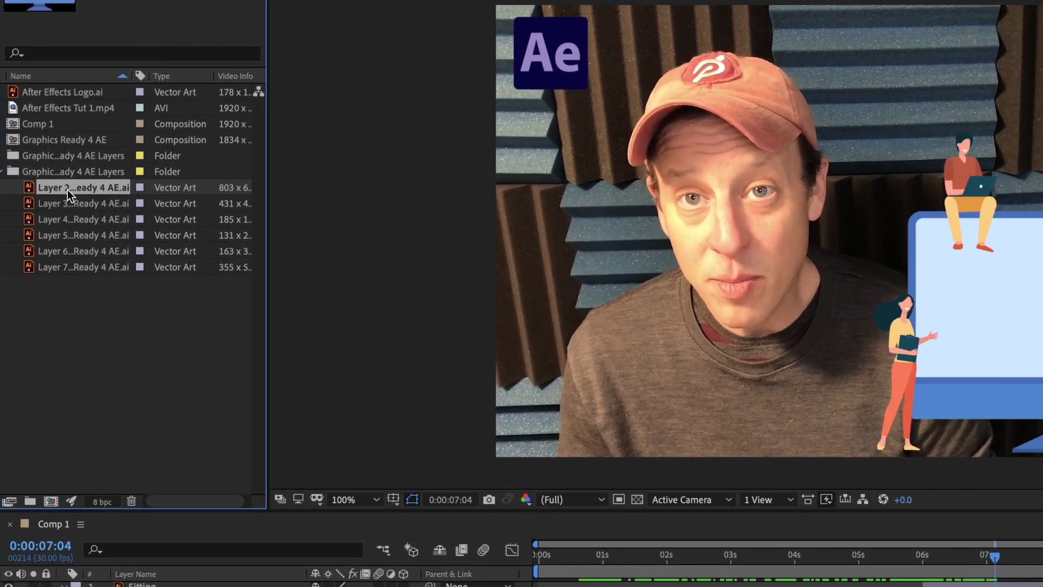
right_click(42, 192)
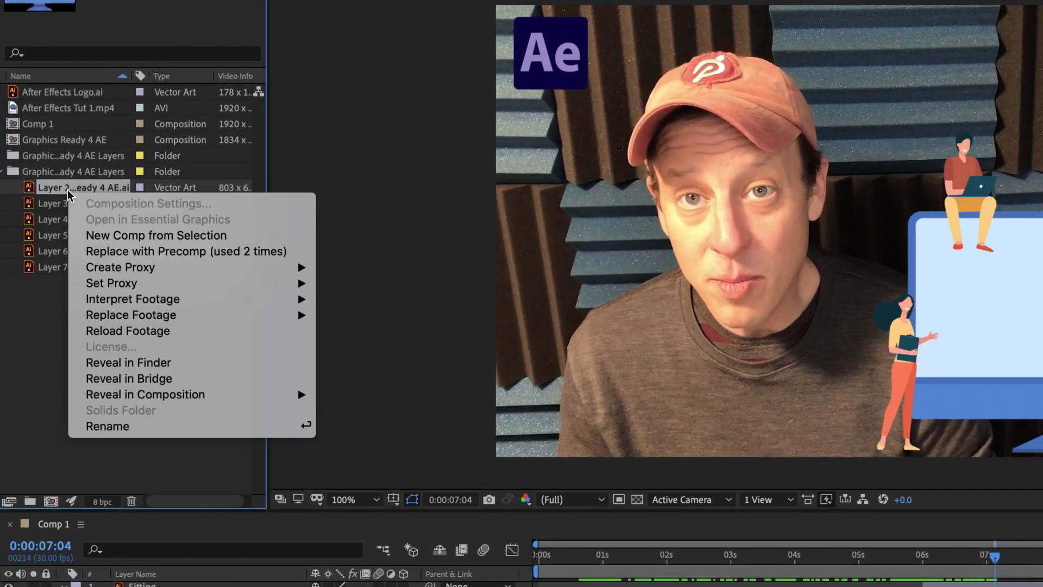
click(142, 235)
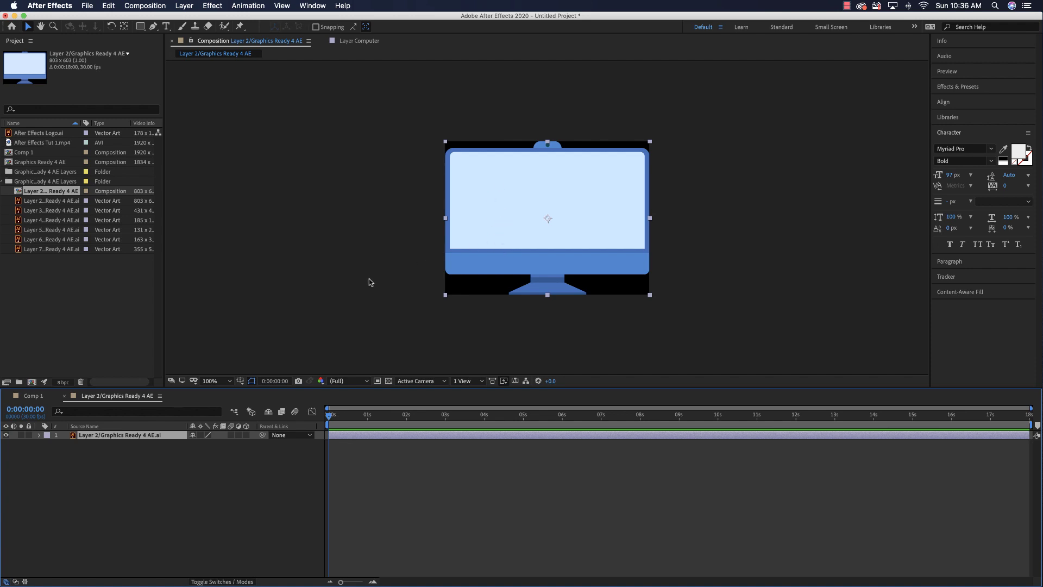
Show the rulers and place two horizontal and two vertical guides just inside the edges of the computer's light-blue display.
key(super+r)
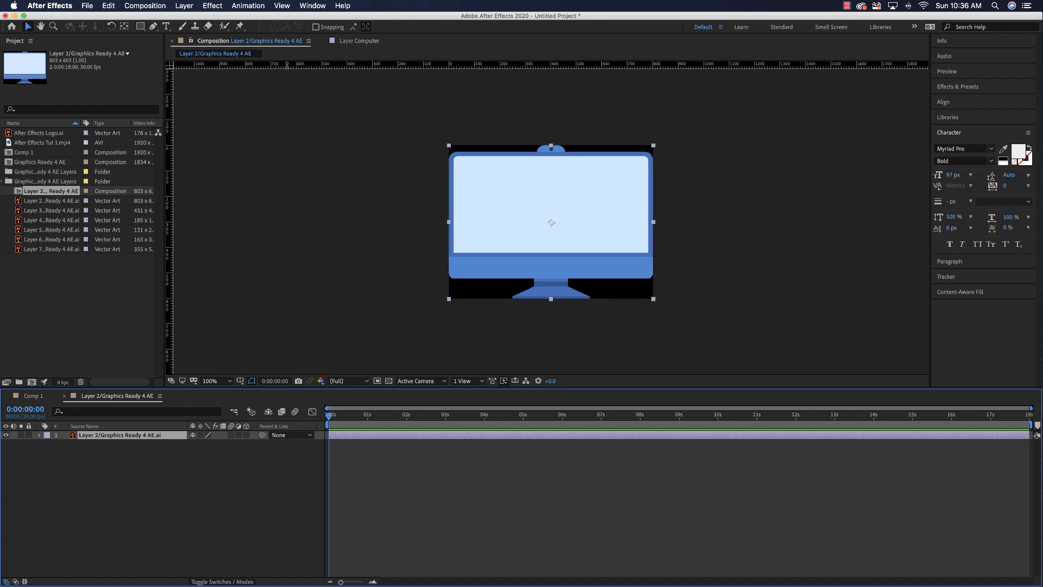
drag(286, 64, 278, 159)
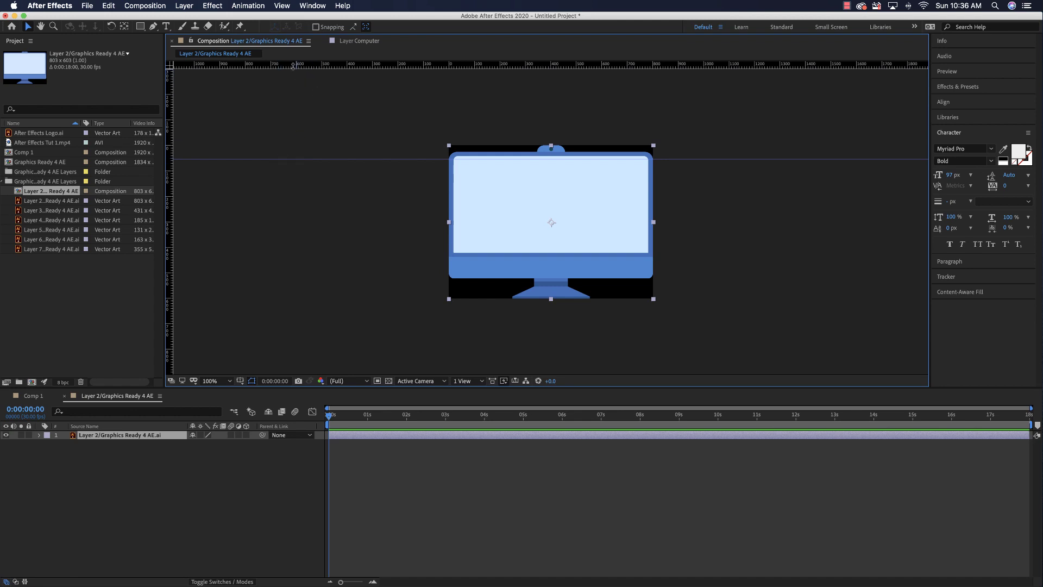
drag(290, 66, 284, 250)
drag(169, 203, 457, 155)
drag(168, 149, 644, 142)
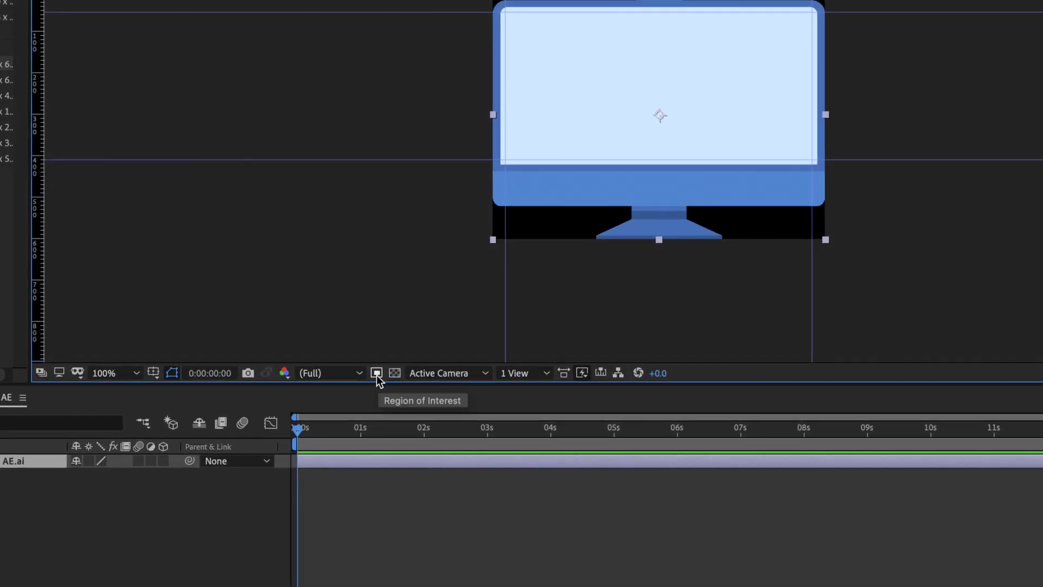
Crop the composition to a region of interest drawn along the four guides, and delete the computer artwork layer from it.
click(376, 372)
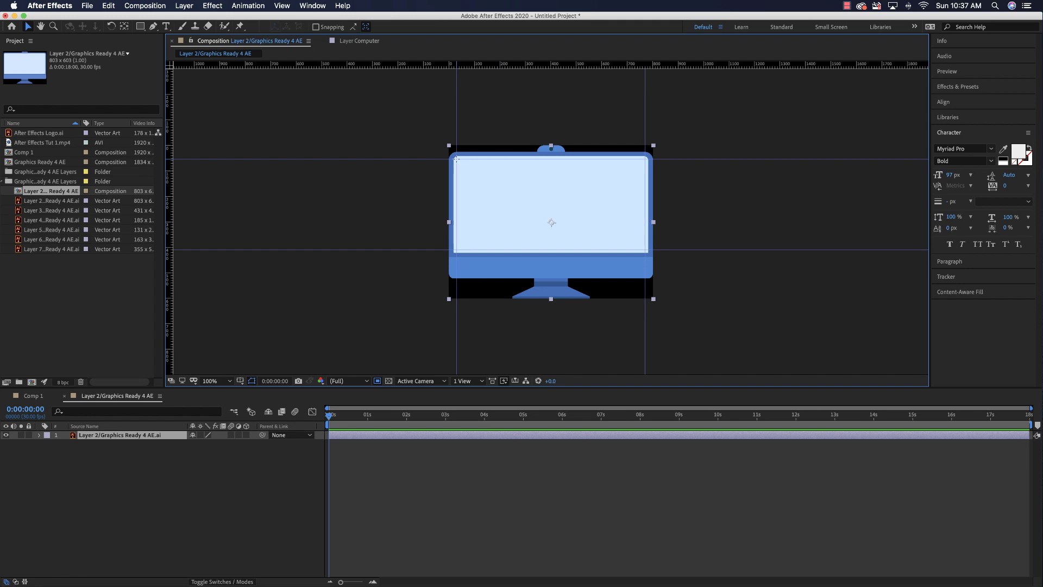
drag(456, 159, 645, 250)
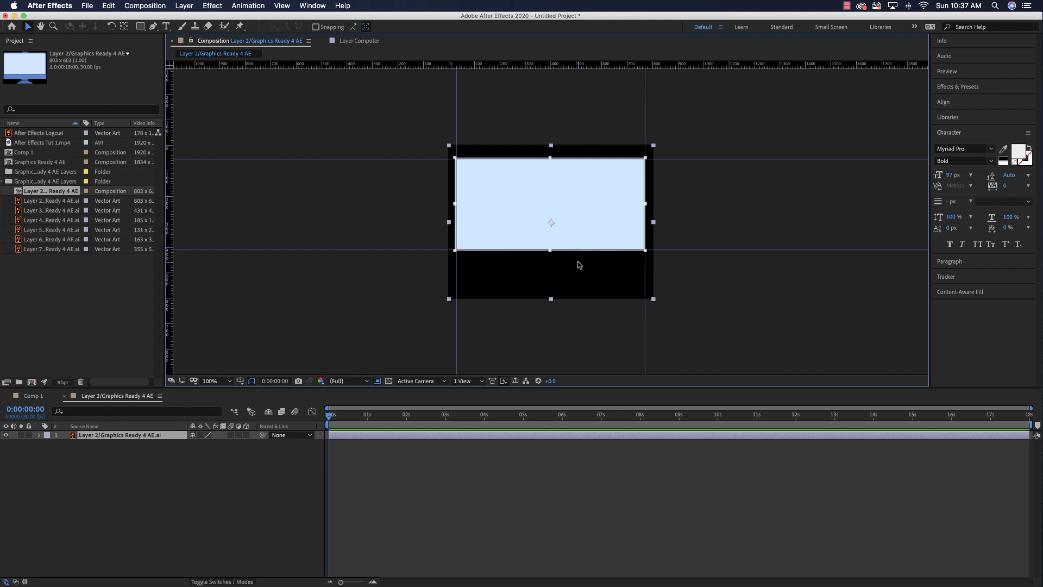
click(140, 6)
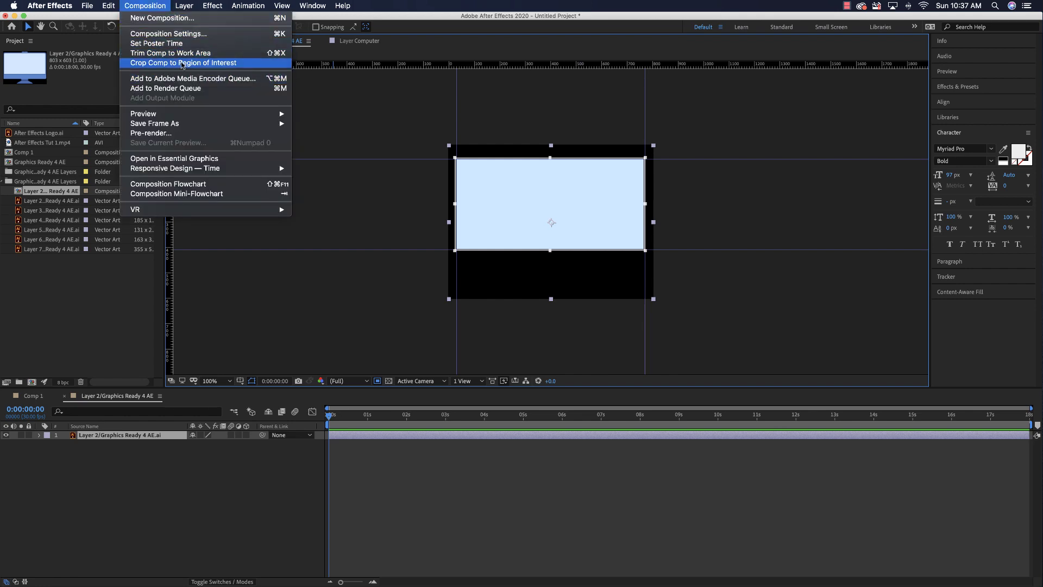
click(242, 66)
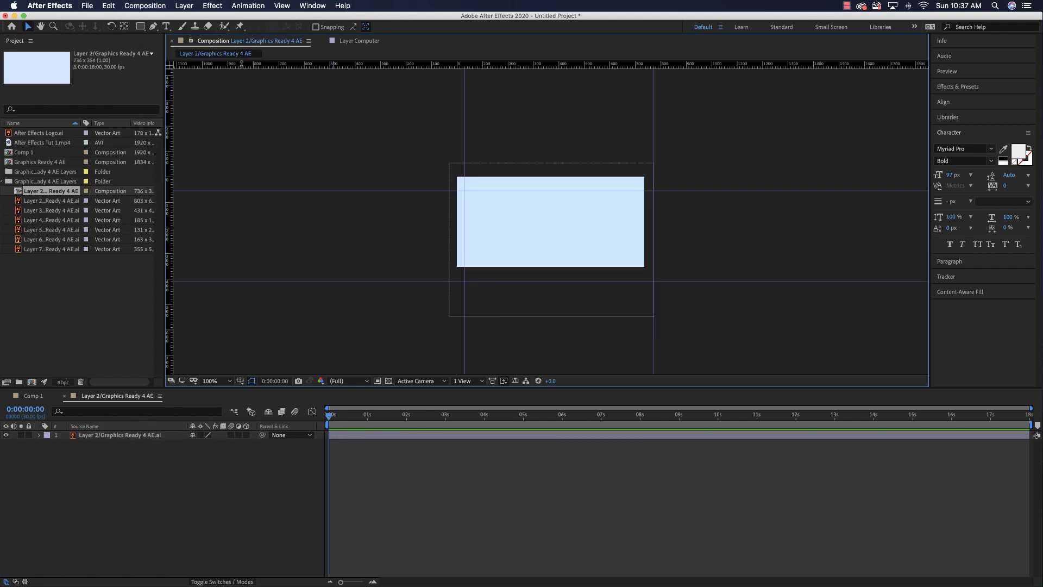
click(145, 437)
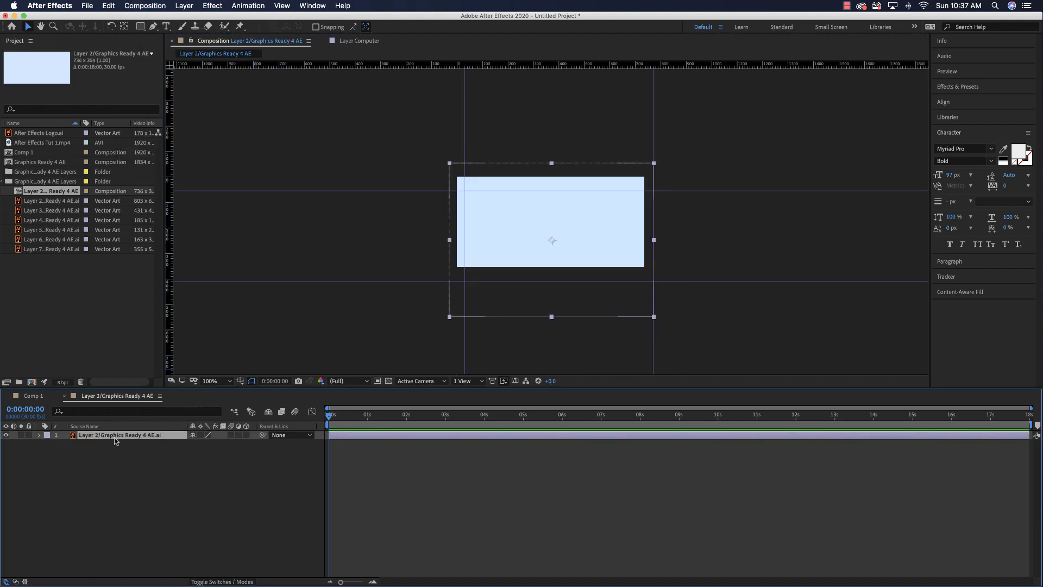
key(Delete)
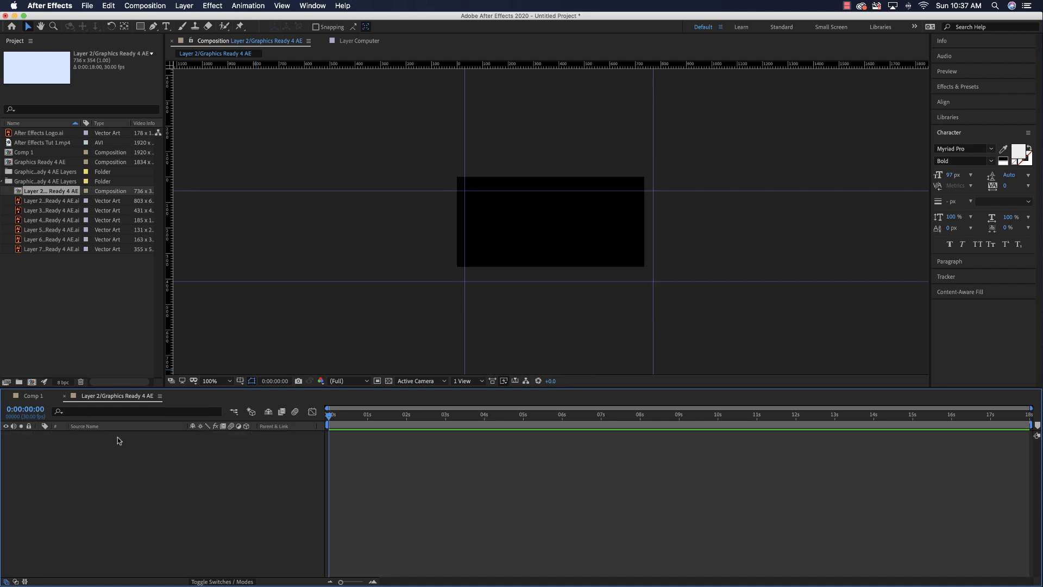
Add the text "Interface" and place it in the upper-left corner of the cropped composition.
key(super+t)
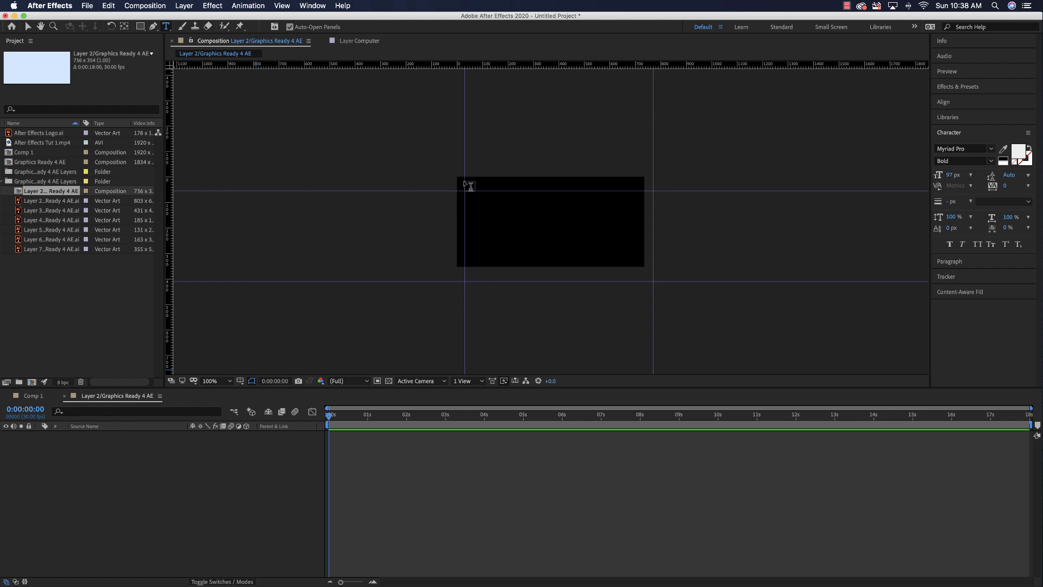
click(470, 186)
text(Int)
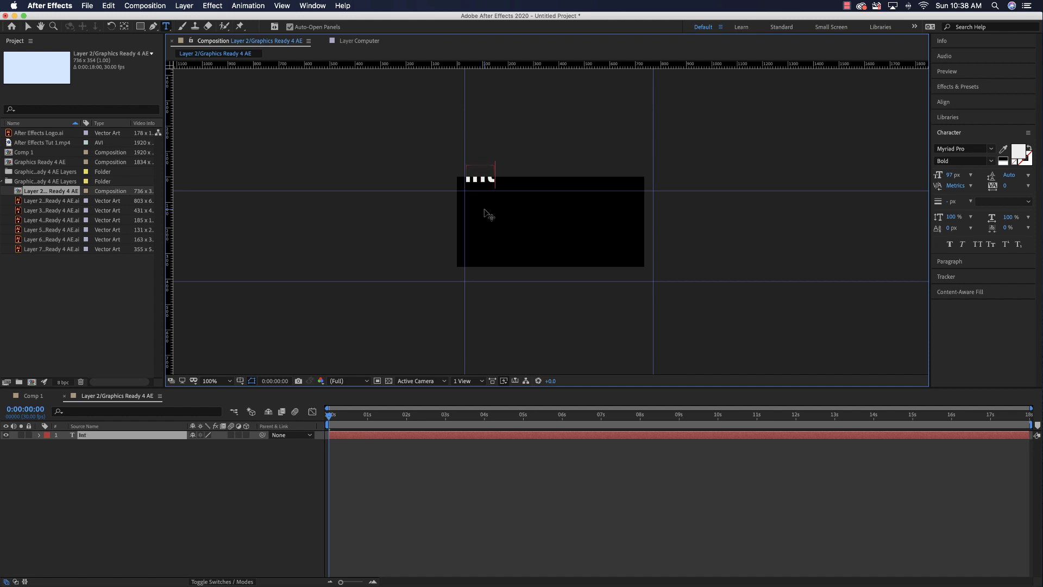
text(erface)
click(28, 26)
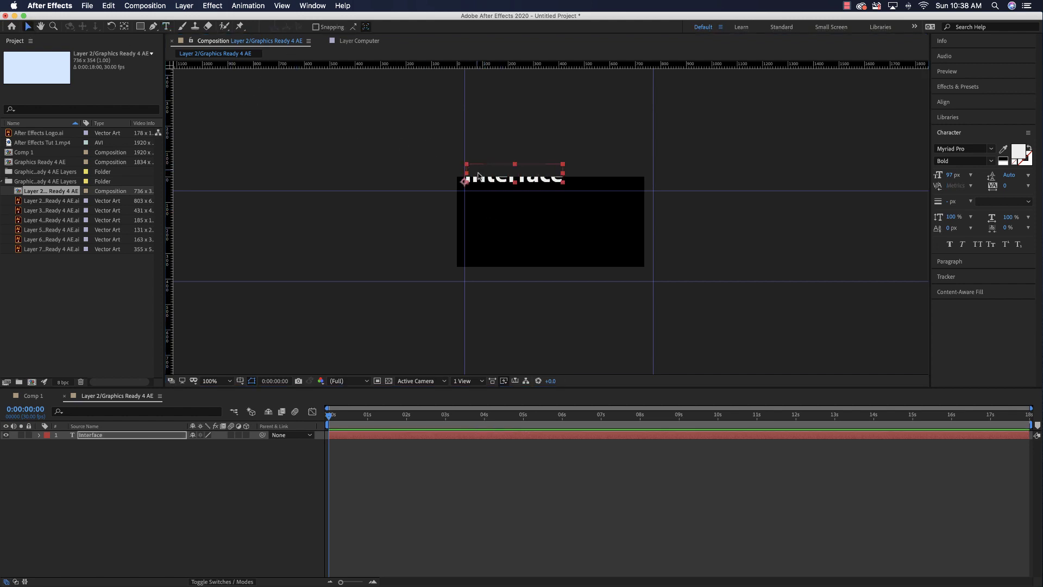
drag(489, 182, 492, 198)
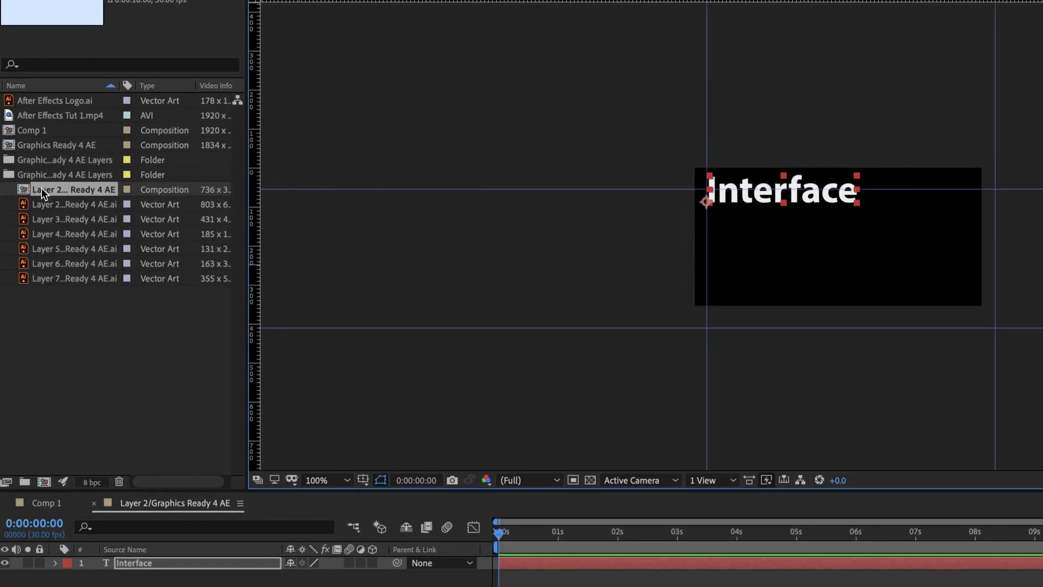
Set the Layer 2/Graphics Ready 4 AE composition's background color to white.
right_click(41, 190)
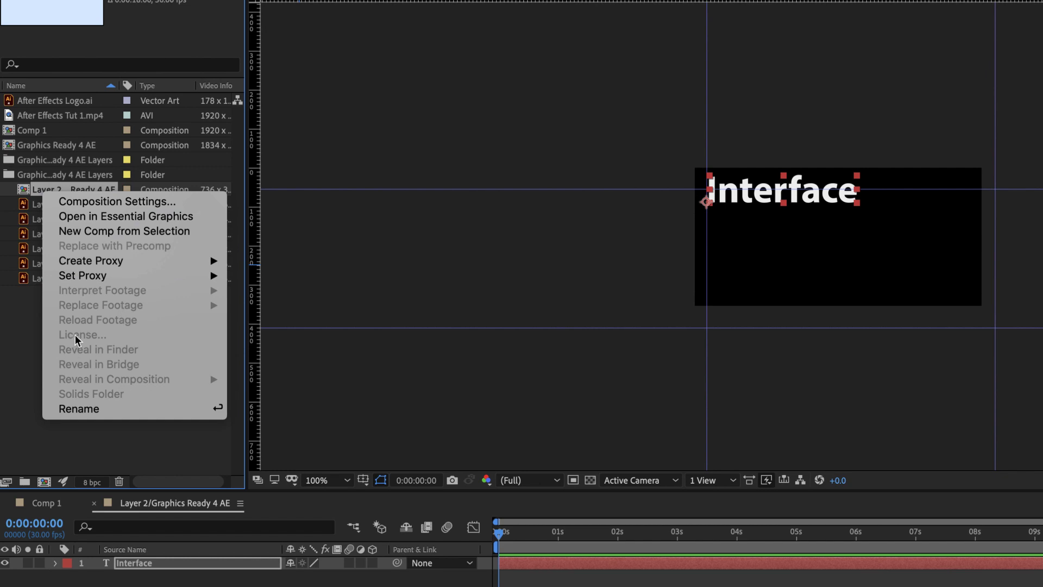
click(128, 202)
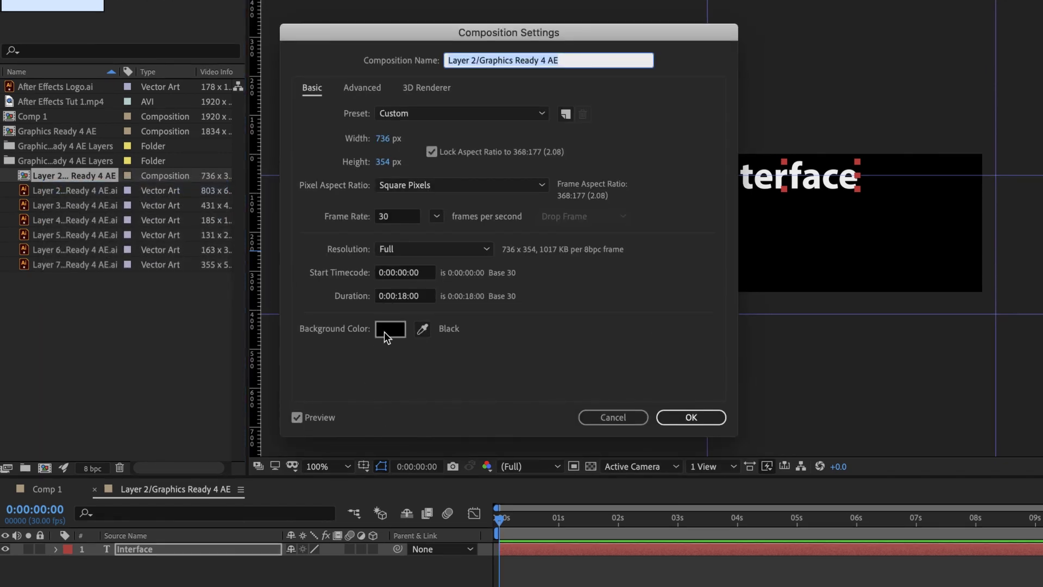
click(392, 329)
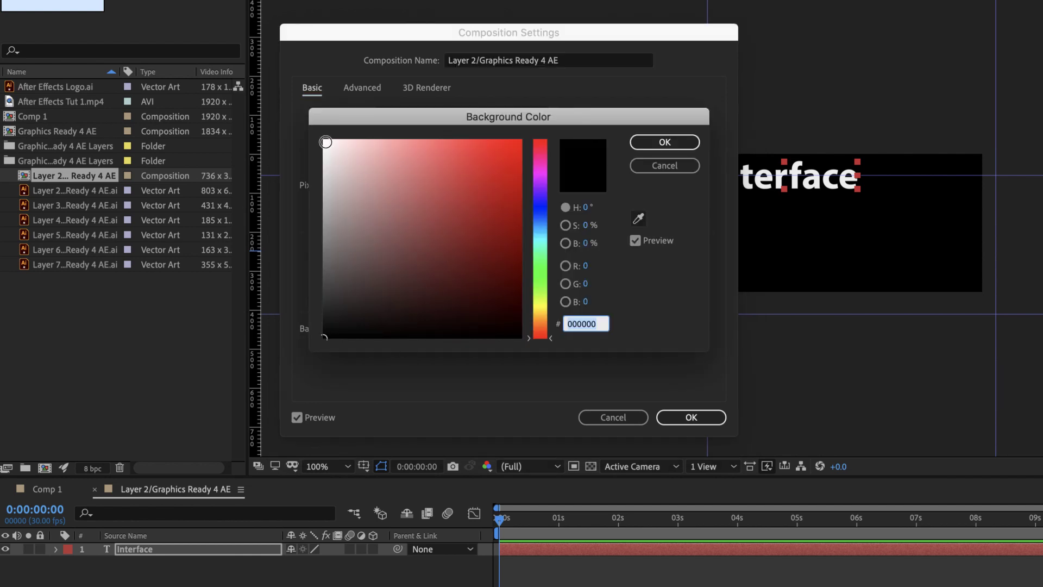
click(325, 142)
click(654, 143)
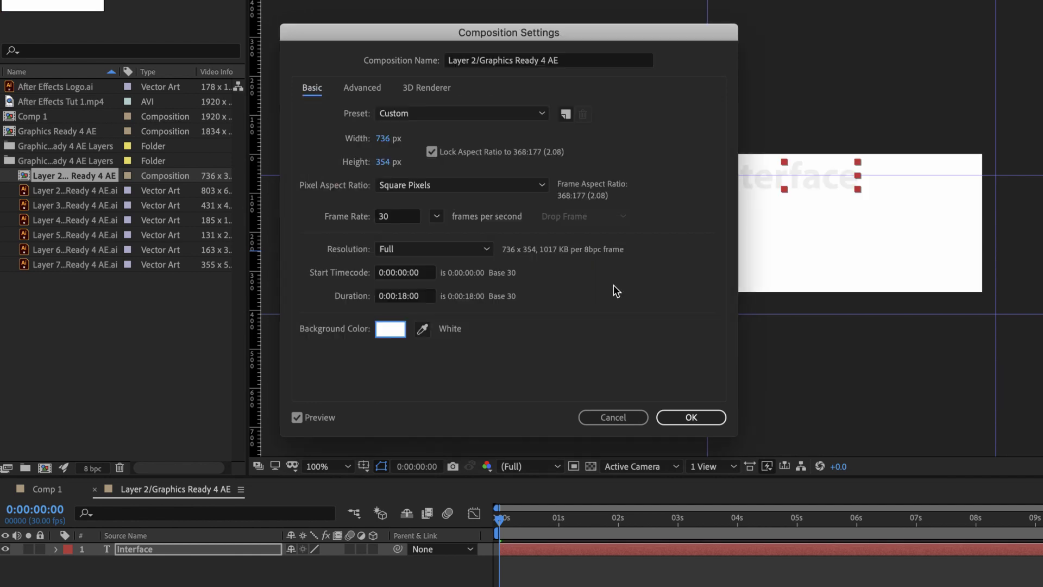
click(676, 415)
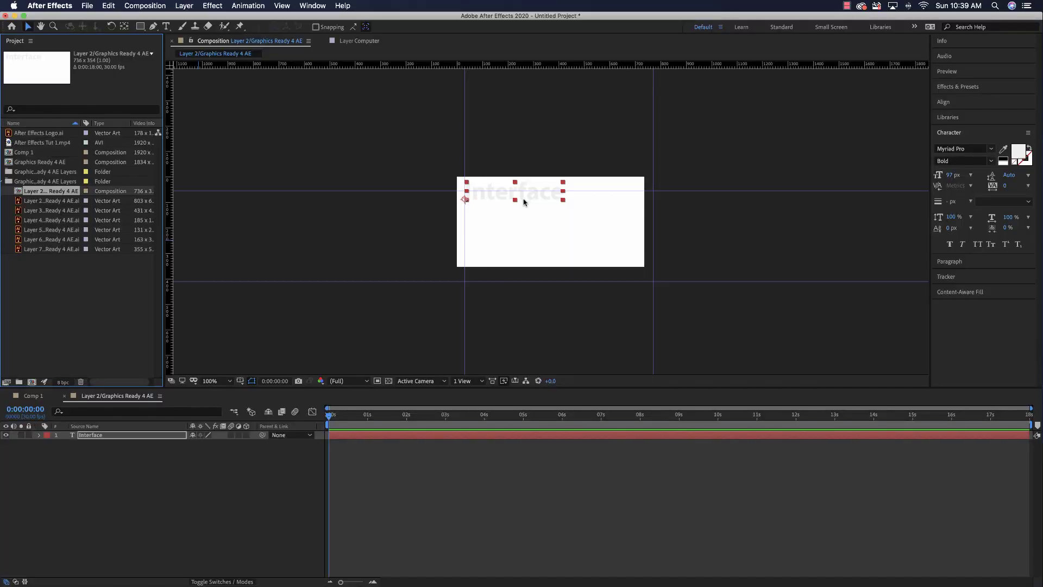
Change the fill color of the "Interface" text to blue 464FD6.
click(531, 198)
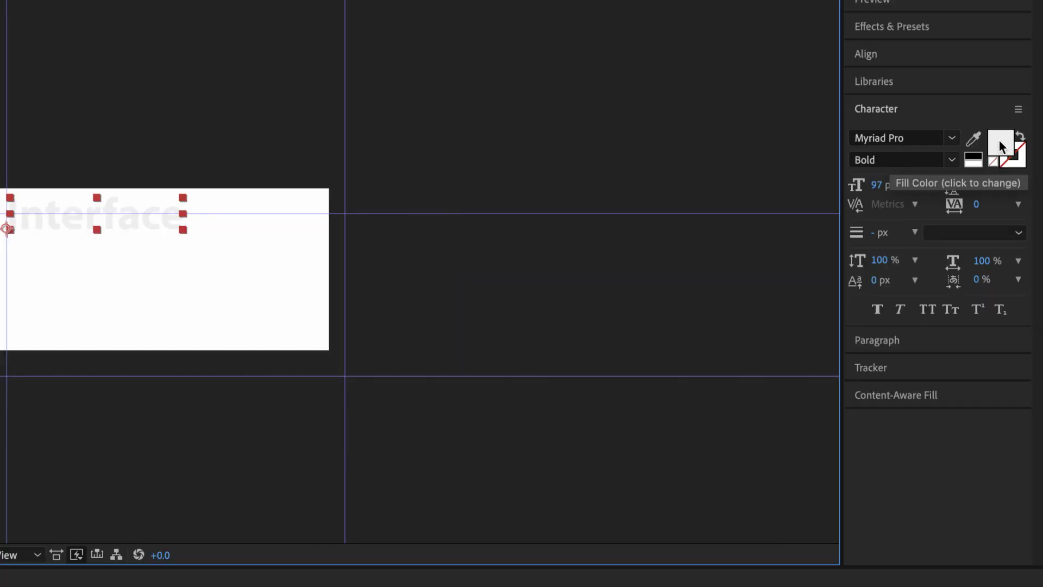
click(999, 139)
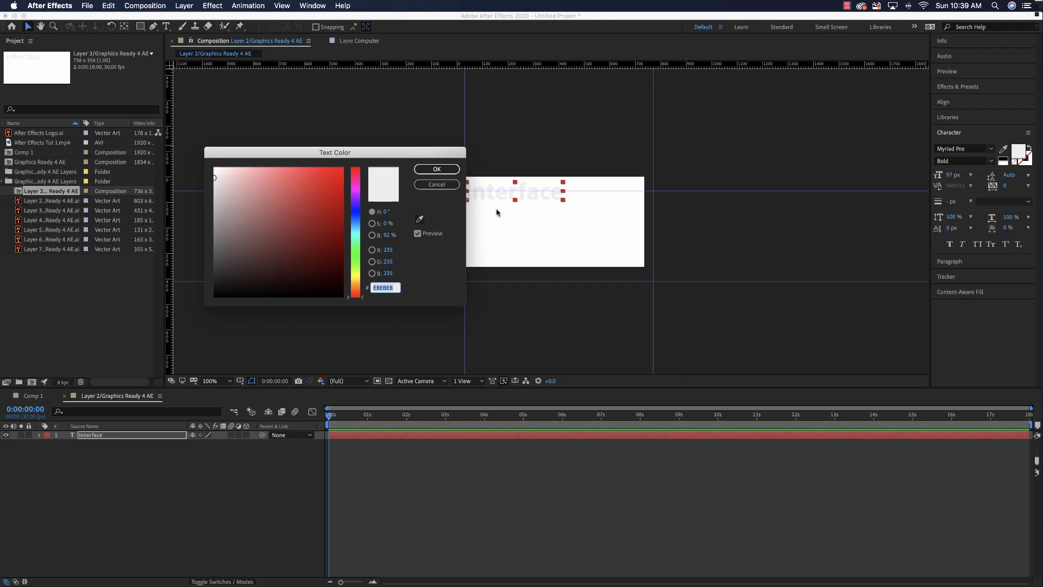
click(356, 214)
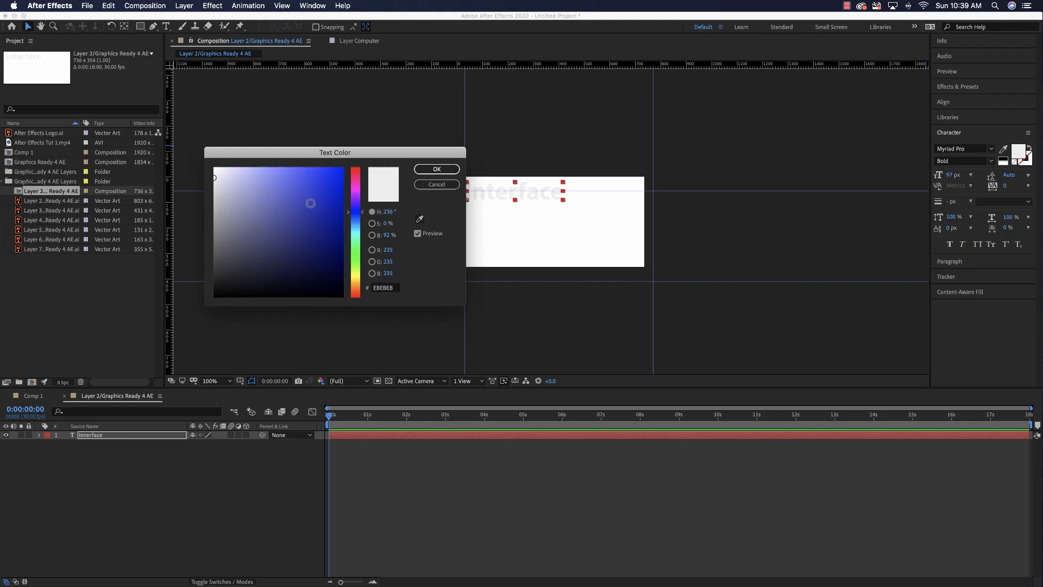
click(313, 211)
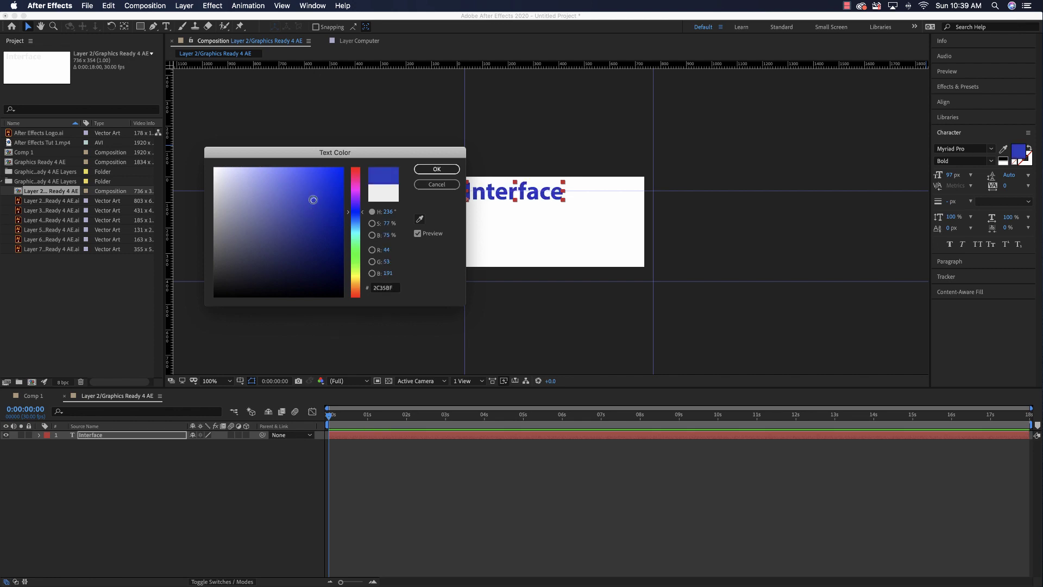
click(299, 210)
click(301, 188)
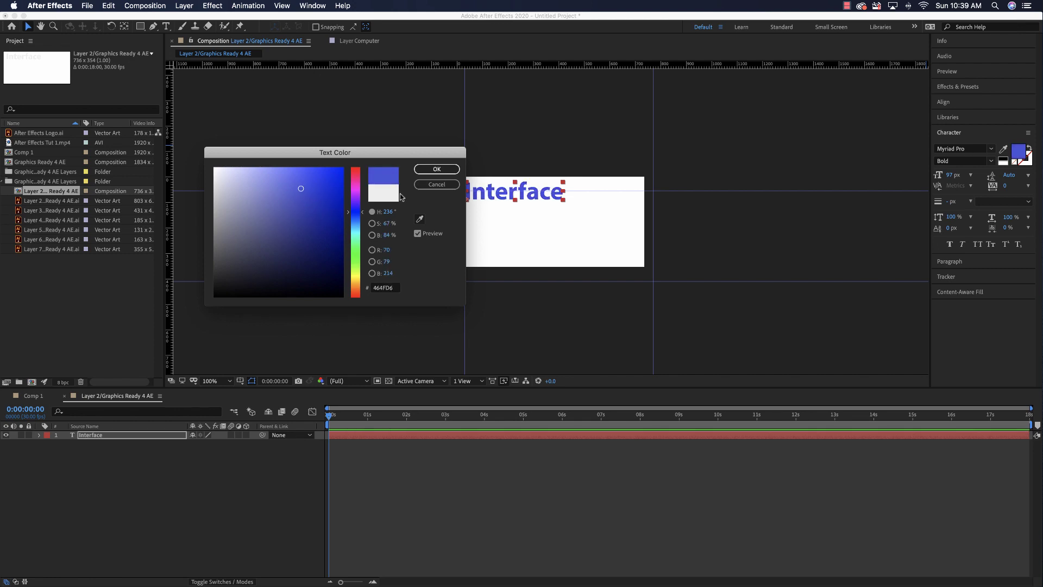
click(437, 169)
Append the left-aligned lines "Setup", "Animation" and "Shapes" to the text layer below "Interface".
click(166, 26)
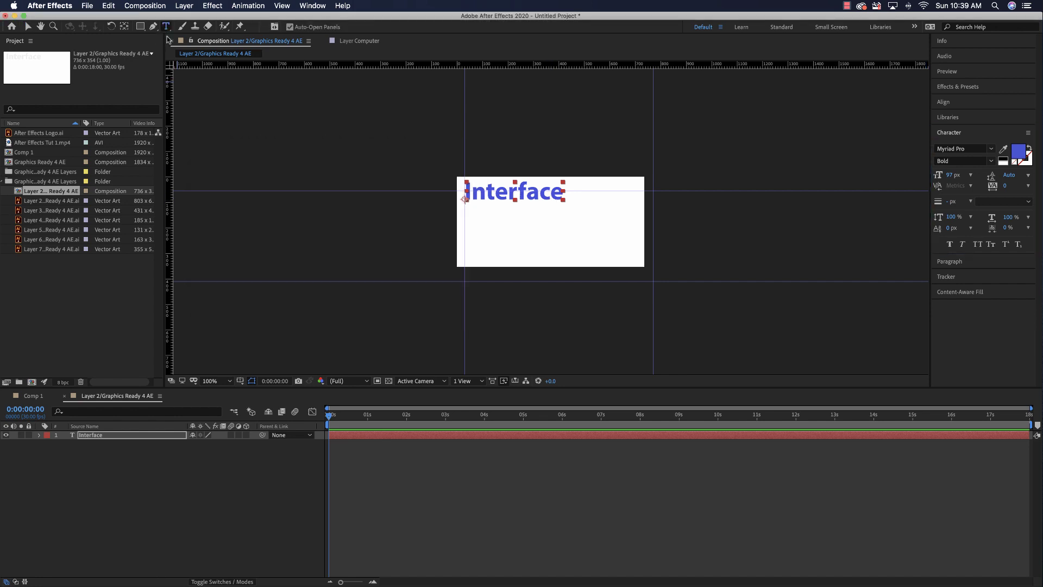
click(560, 187)
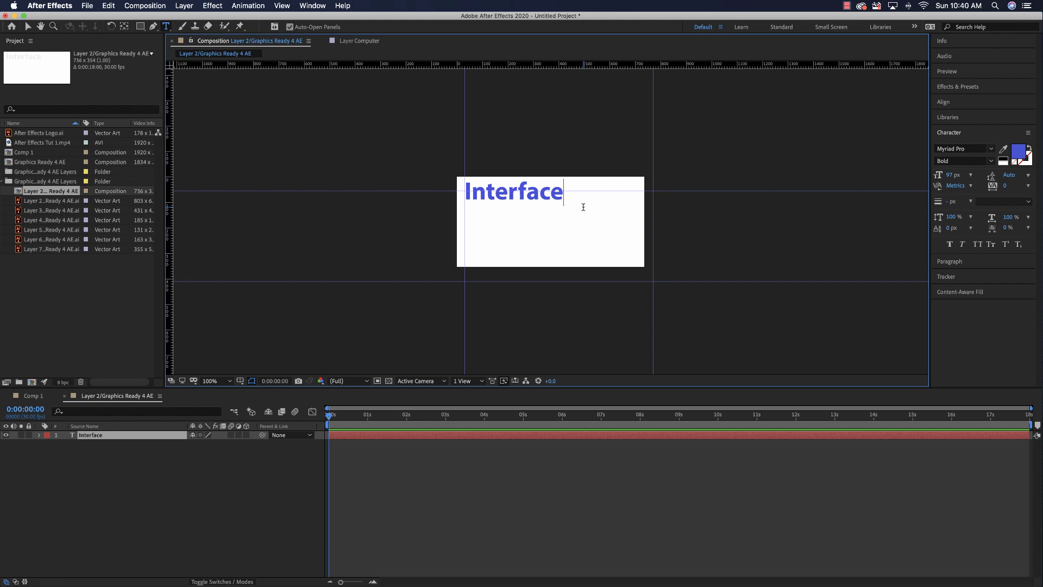
key(Return)
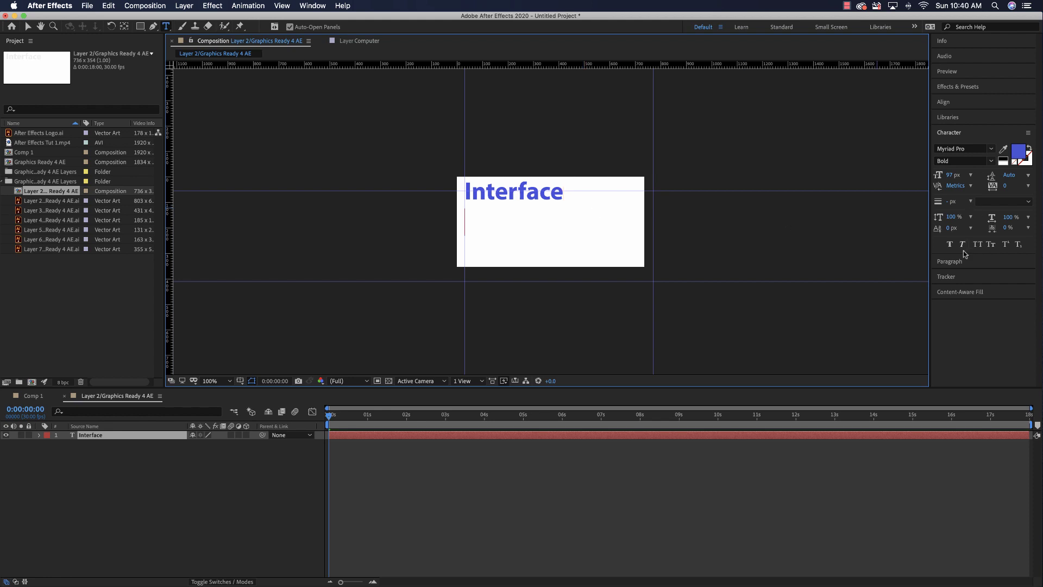
click(985, 266)
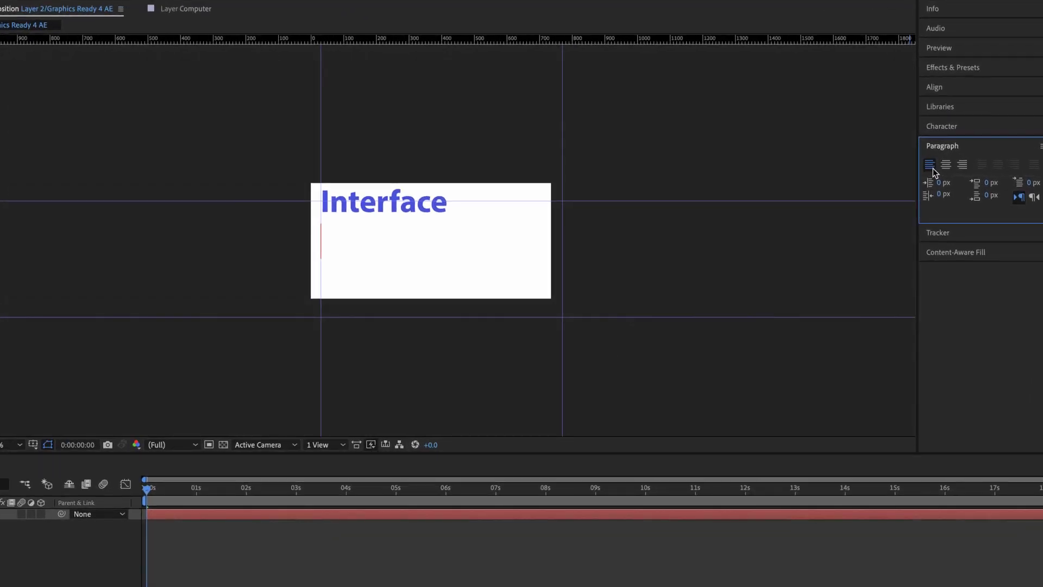
click(566, 241)
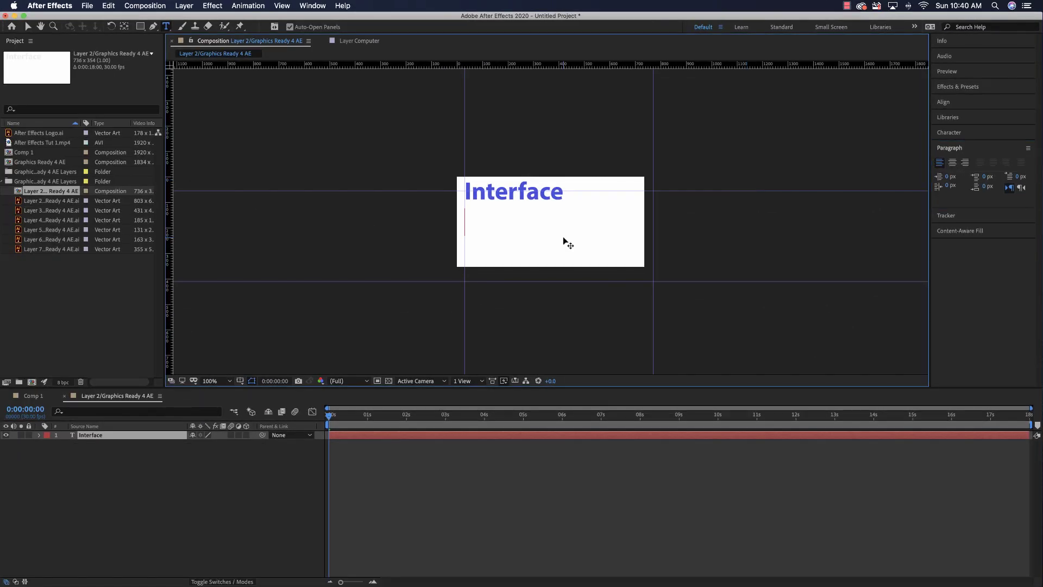
text(etup)
key(Return)
text(Anima)
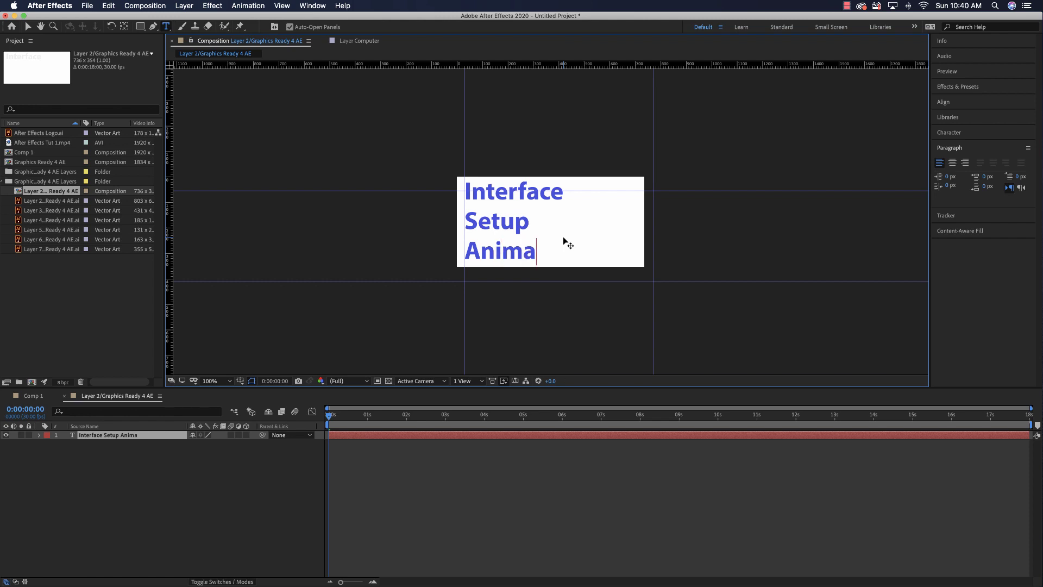
text(tion Shapes)
Continue the text list with the lines "Text", "Graphics", "Editing", "Compositions" and "Pre-Compositions".
key(Return)
text(Text)
key(Return)
text(Graphics)
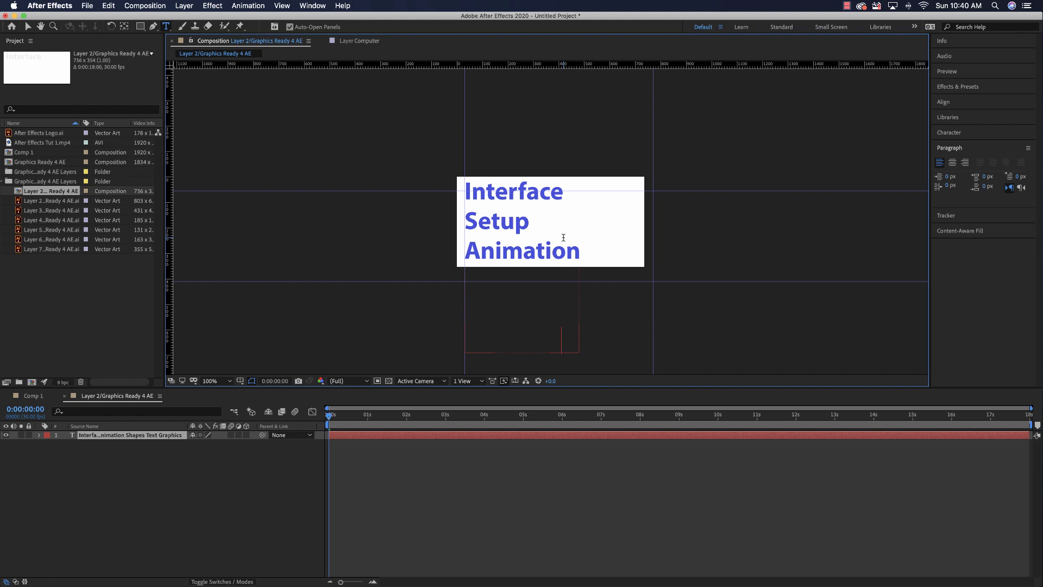
key(Return)
text(Editing Compos)
text(ons Pre-Co)
text(mpositions)
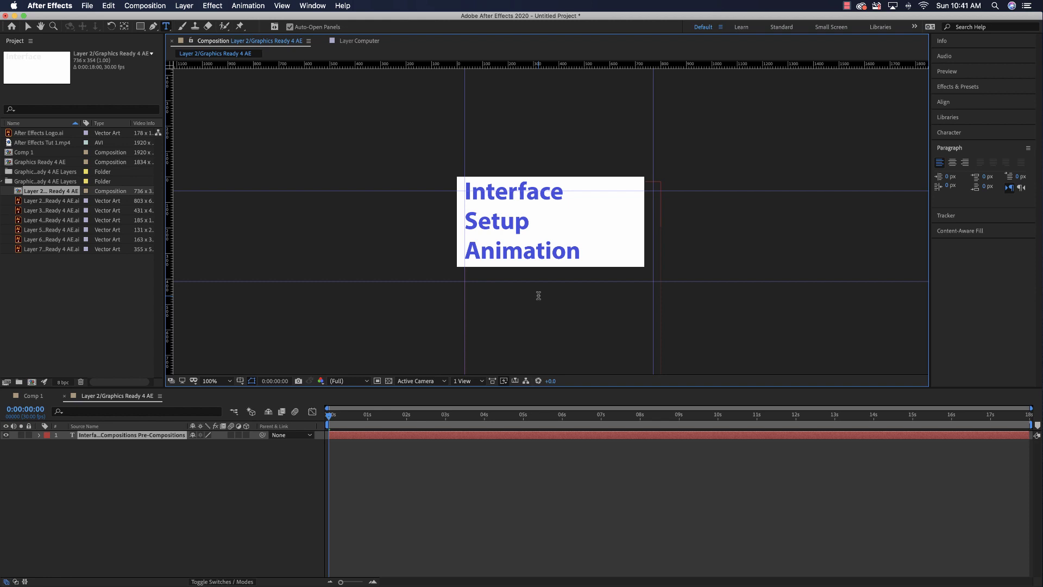
Check the current time in Comp 1, and end the Layer 2/Graphics Ready 4 AE composition's work area at 0:00:11:04.
click(35, 396)
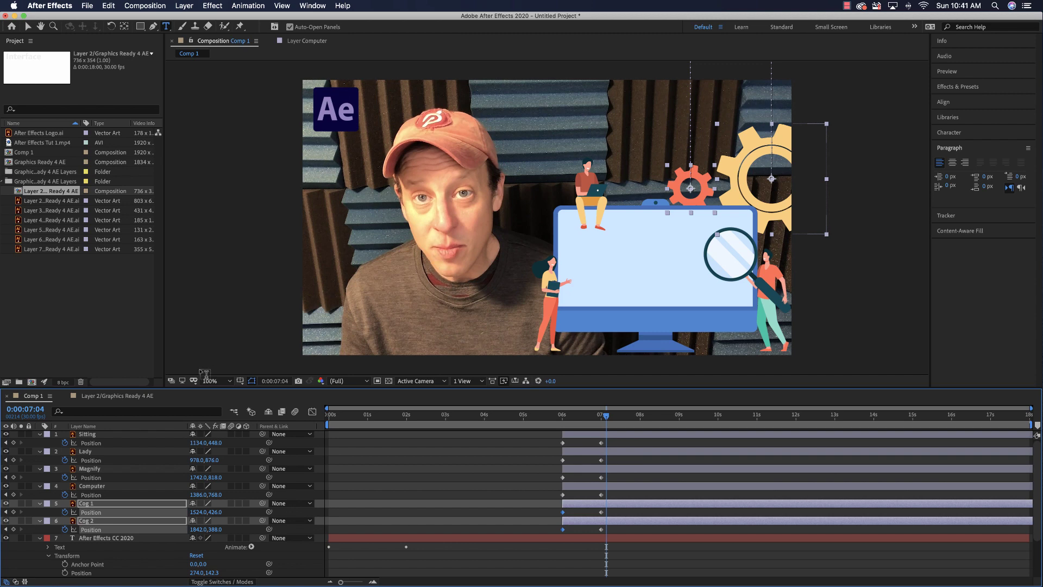
click(109, 397)
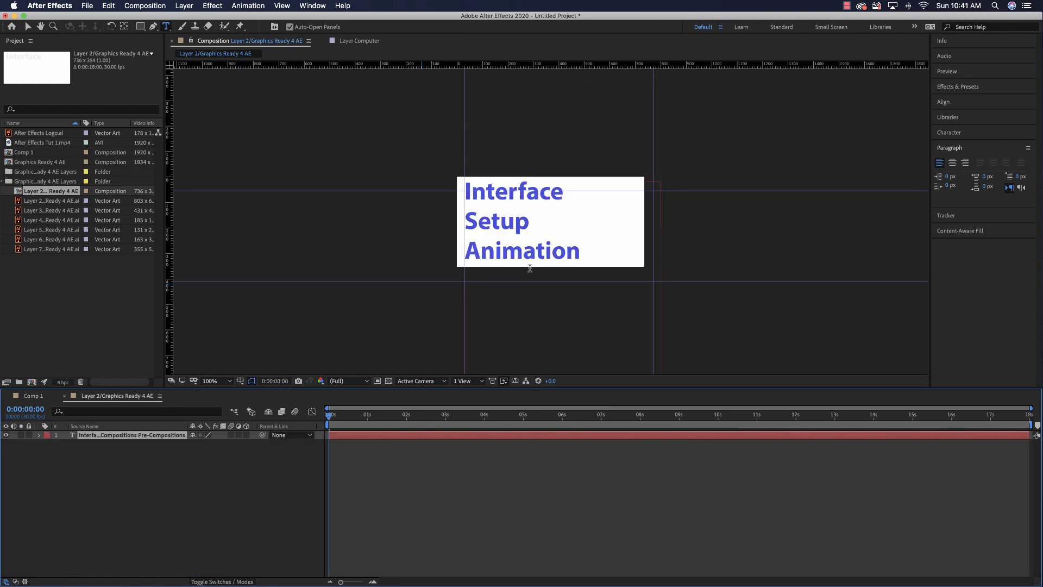
click(26, 409)
text(11:04)
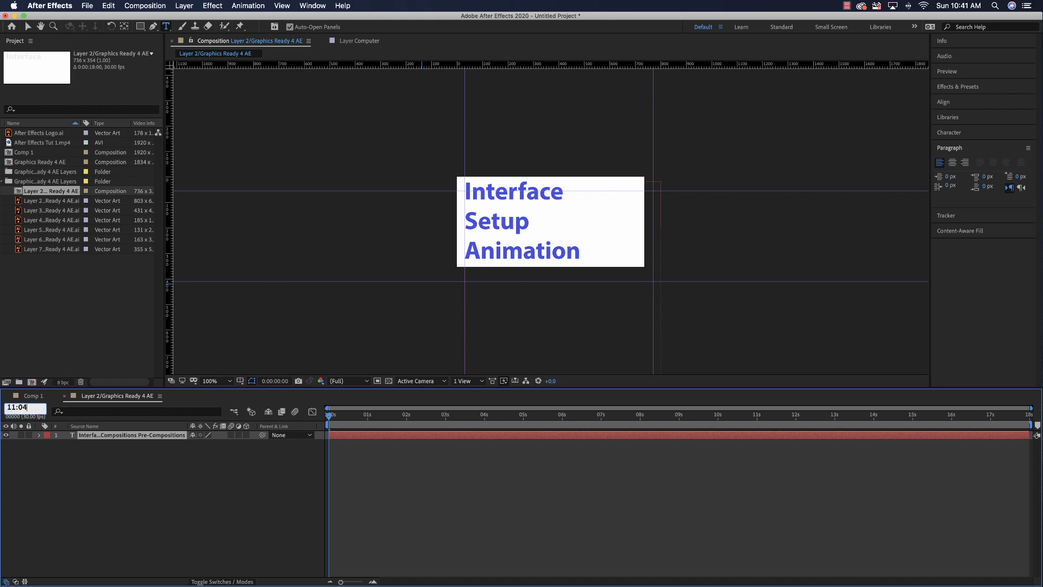
key(Return)
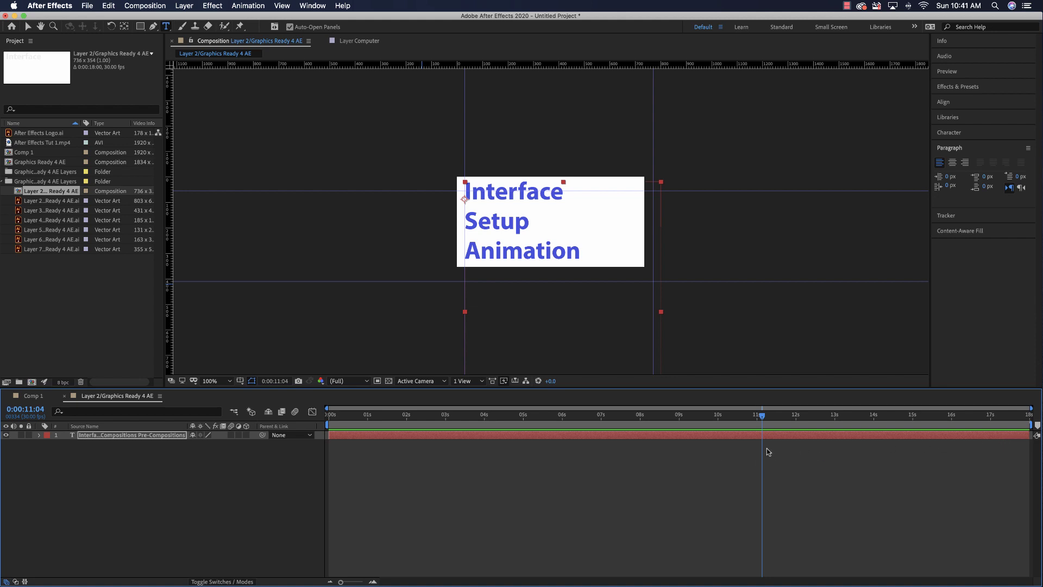
key(n)
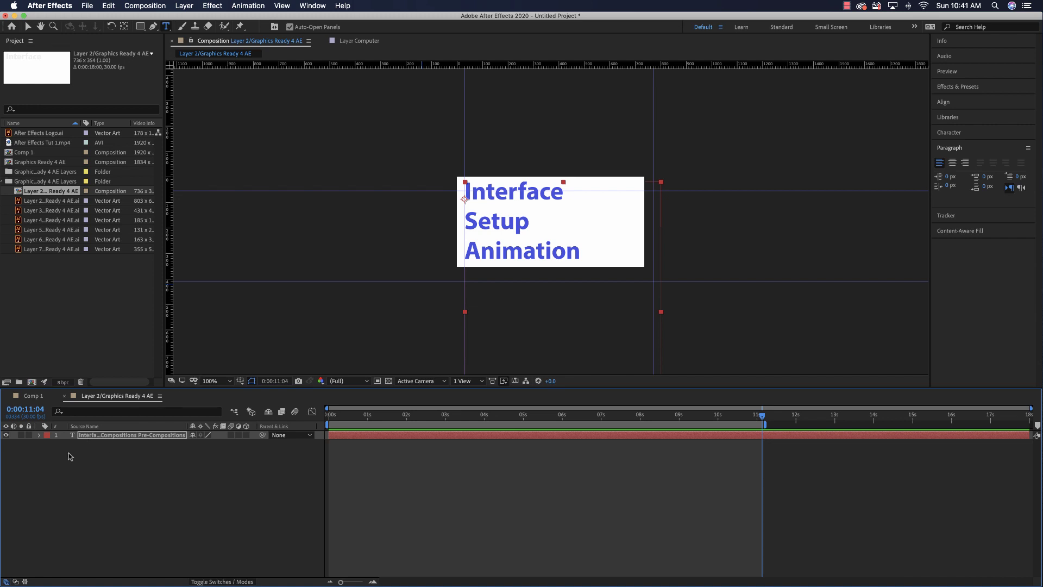
Reveal the text layer's Position property and set its first keyframe at 0:00:00:00.
click(89, 435)
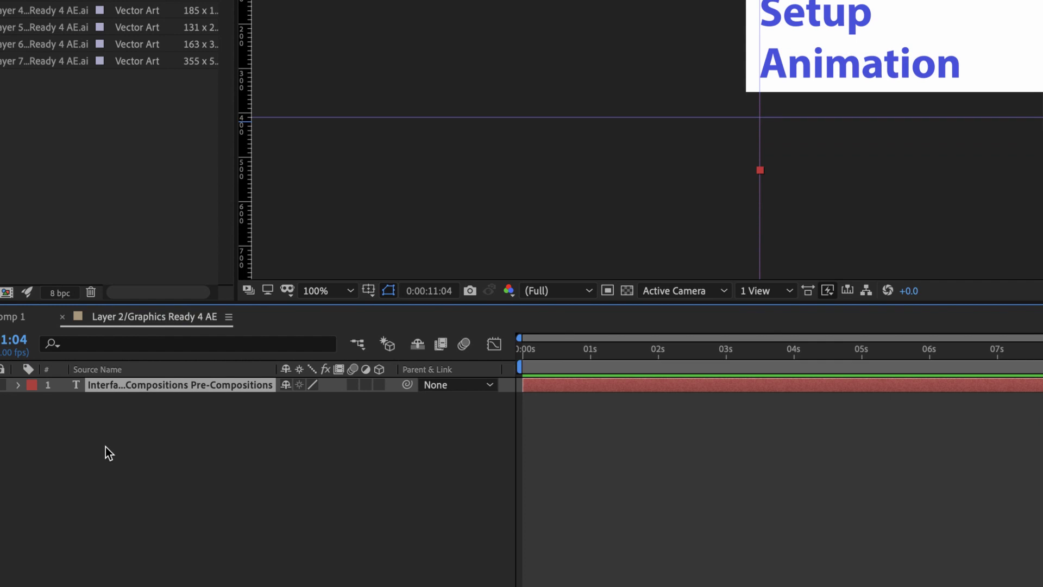
key(p)
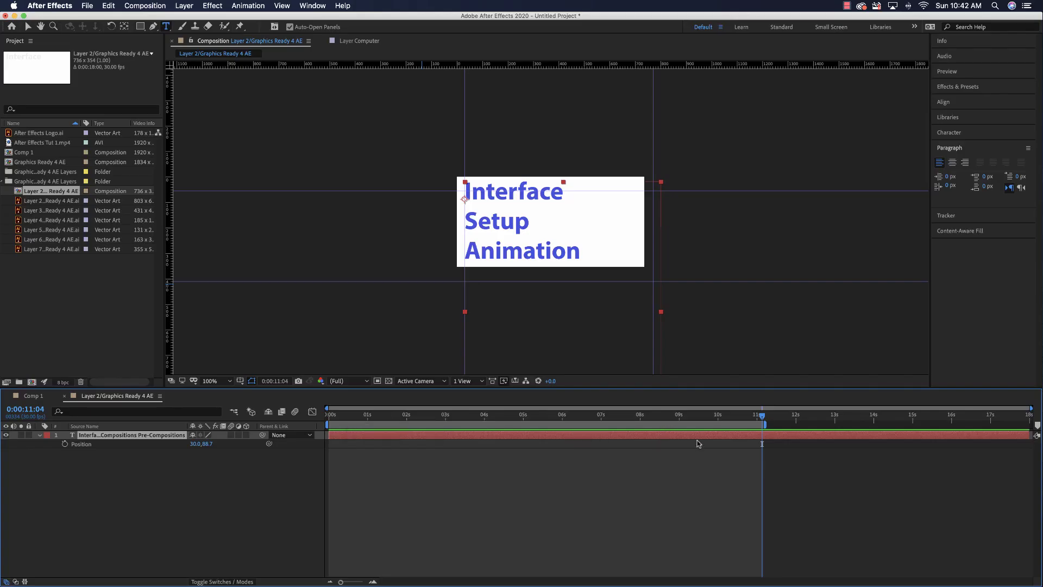
drag(761, 418, 329, 421)
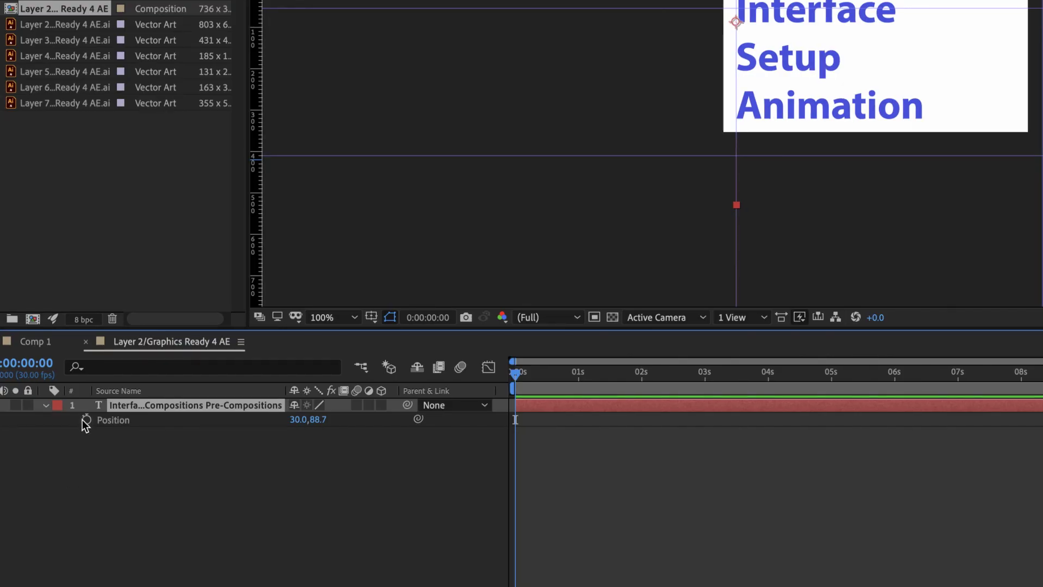
click(65, 443)
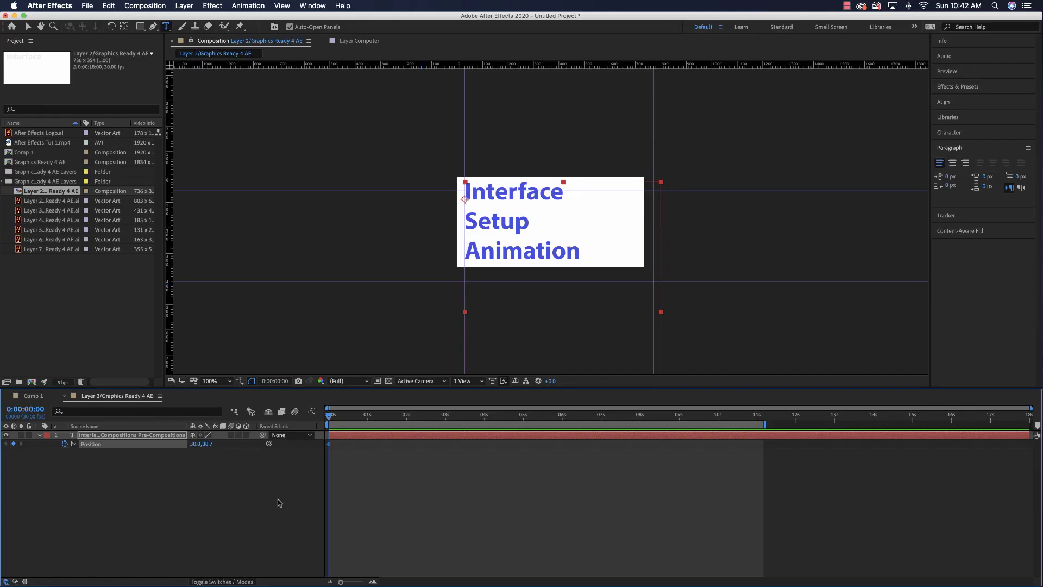
Add a Position keyframe at 0:00:11:05 that scrolls the text list up to 30.0,-599.3.
drag(329, 418, 764, 416)
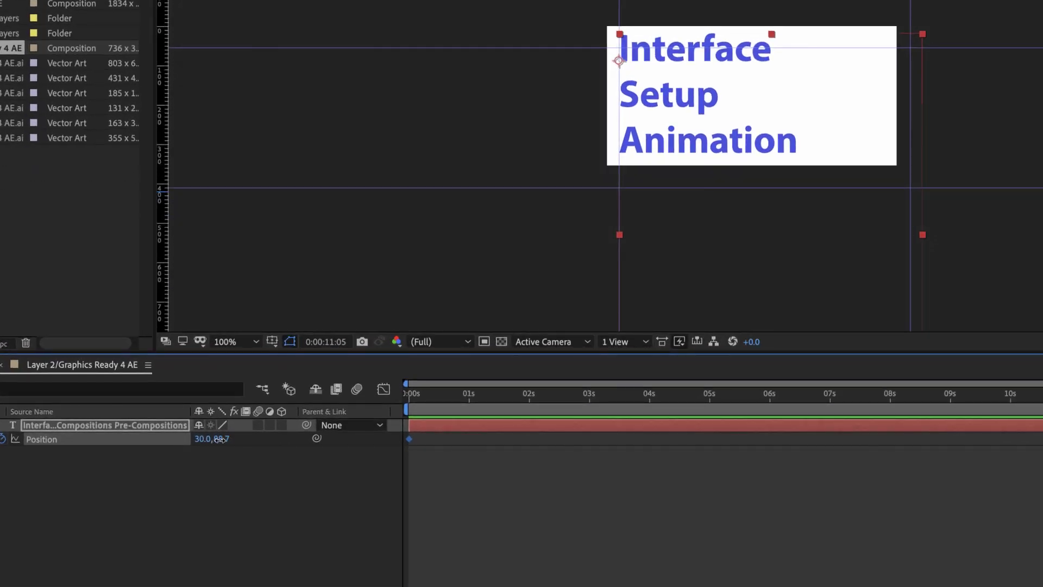
drag(222, 444, 3, 459)
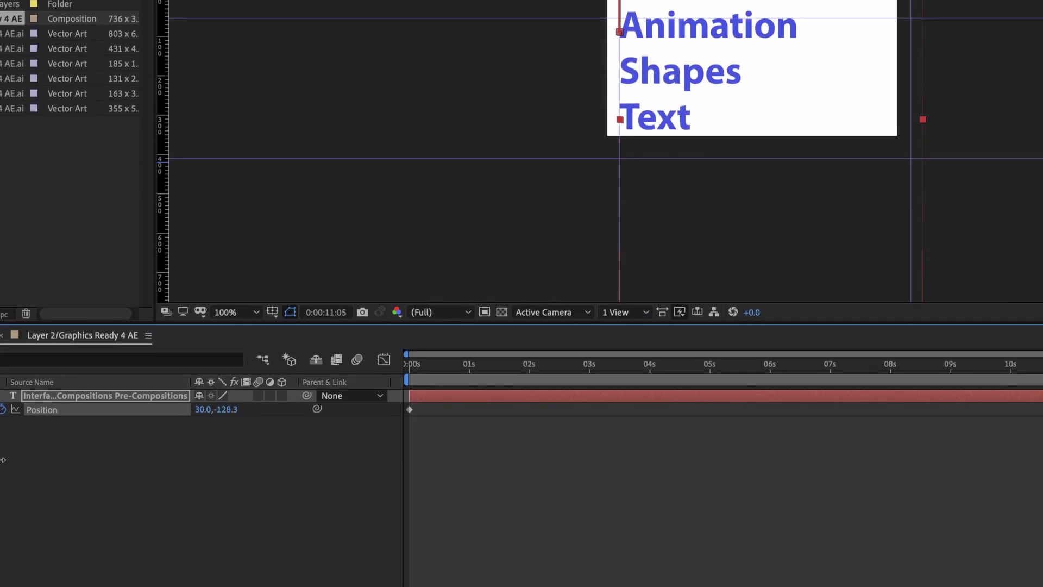
drag(230, 411, 2, 409)
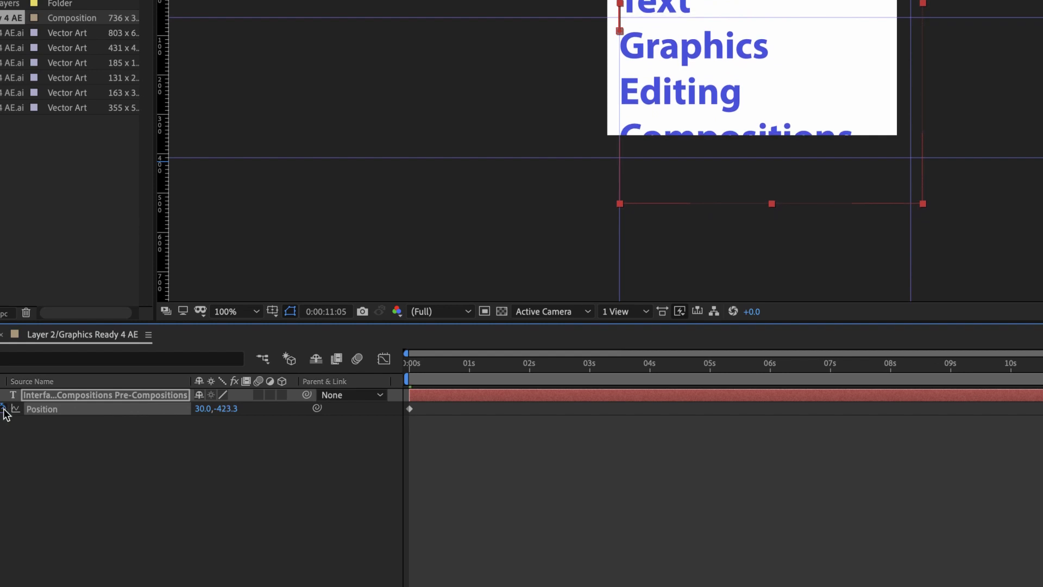
drag(212, 408, 98, 409)
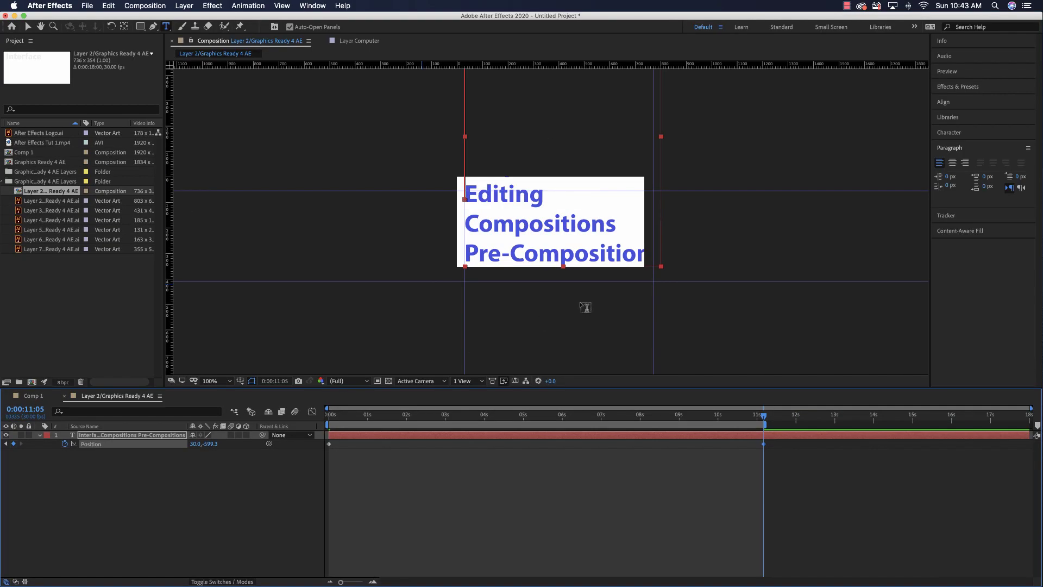
Reduce the text list's font size to 78 px and set its Position keyframe at 0:00:11:05 to 30.0,-415.3.
click(962, 134)
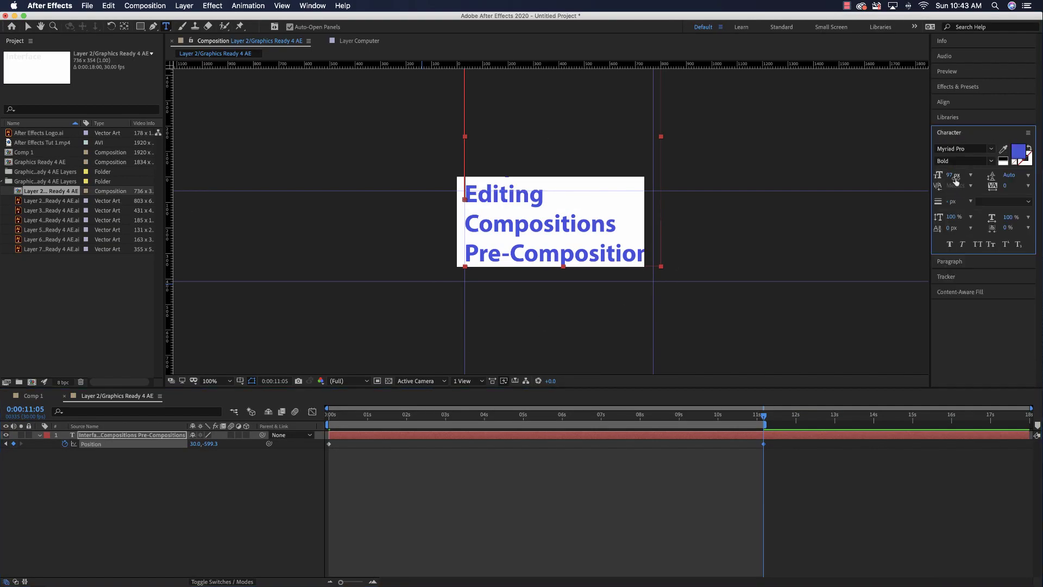
drag(949, 179, 941, 179)
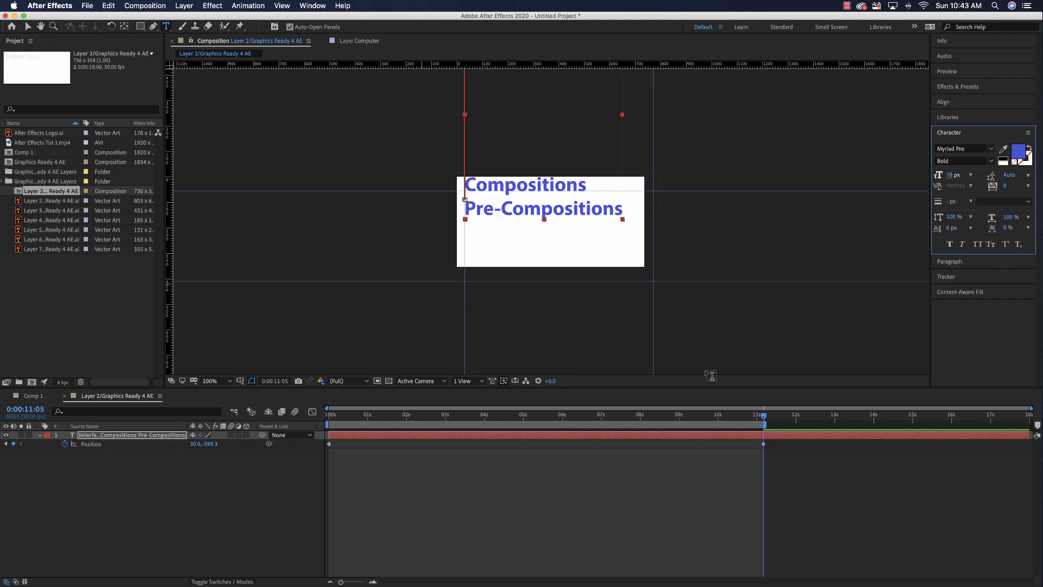
click(764, 416)
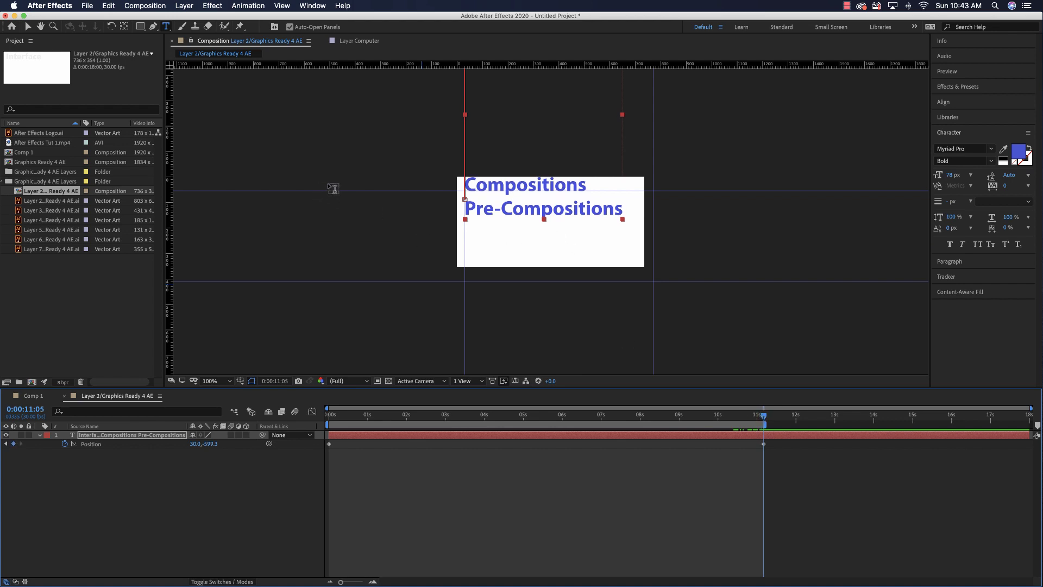
drag(210, 443, 306, 441)
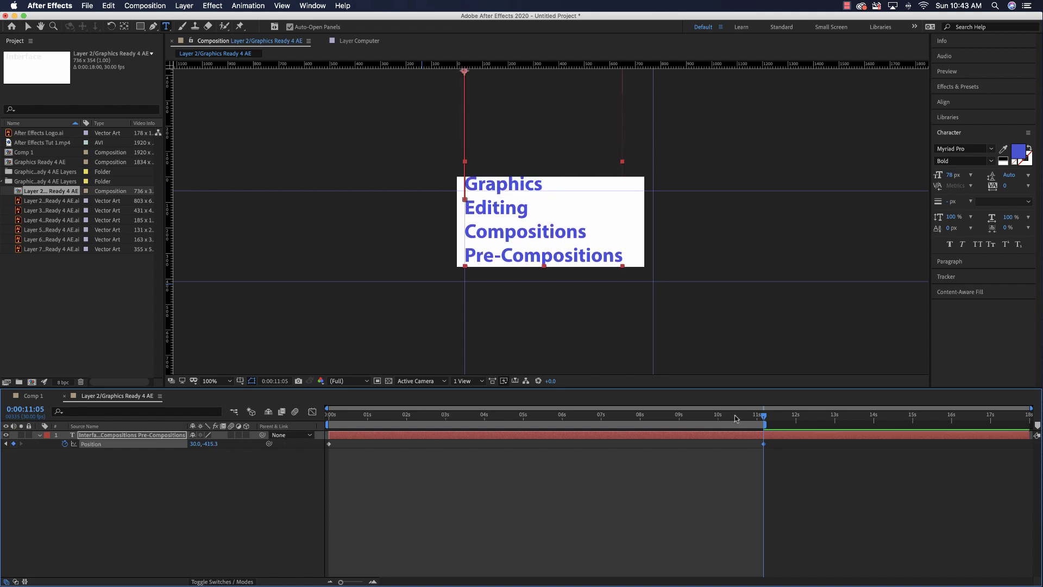
mouse_move(764, 416)
mouse_down()
mouse_move(326, 430)
mouse_move(764, 416)
mouse_up()
Nest the Layer 2/Graphics Ready 4 AE composition in Comp 1 directly above the Computer layer, starting at 0:00:07:04.
click(33, 396)
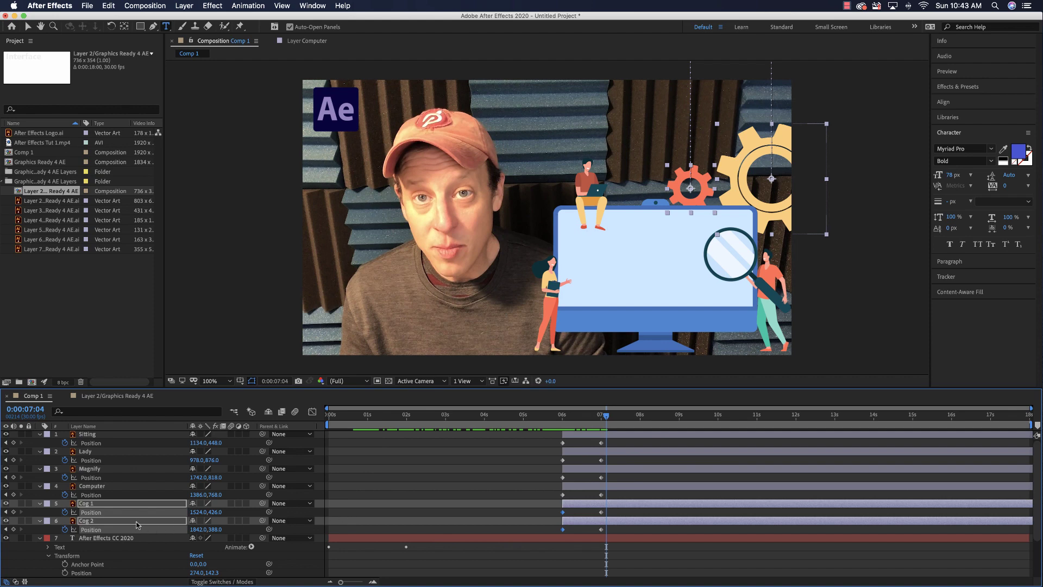
click(93, 487)
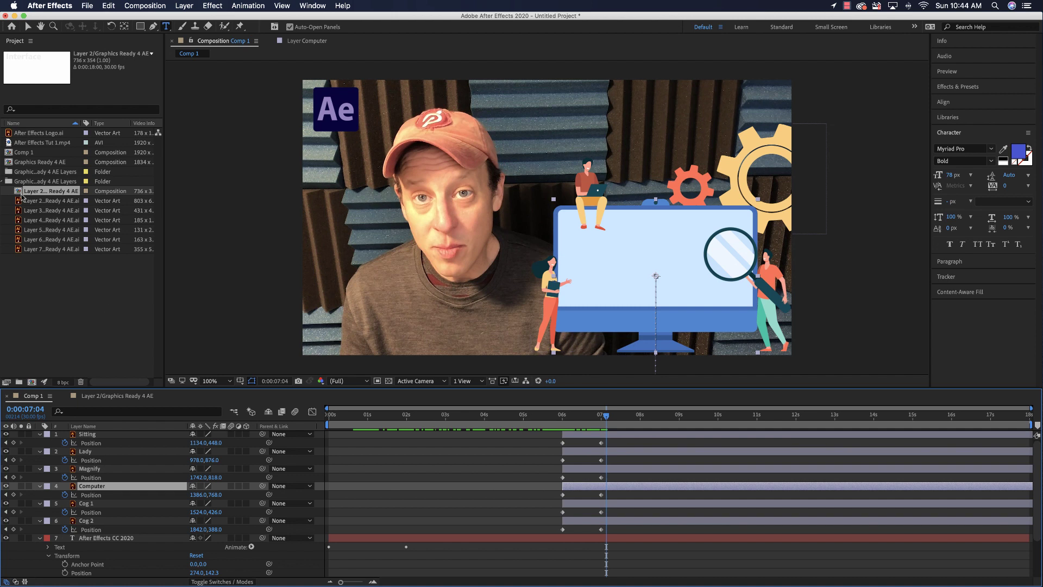
drag(26, 193, 102, 482)
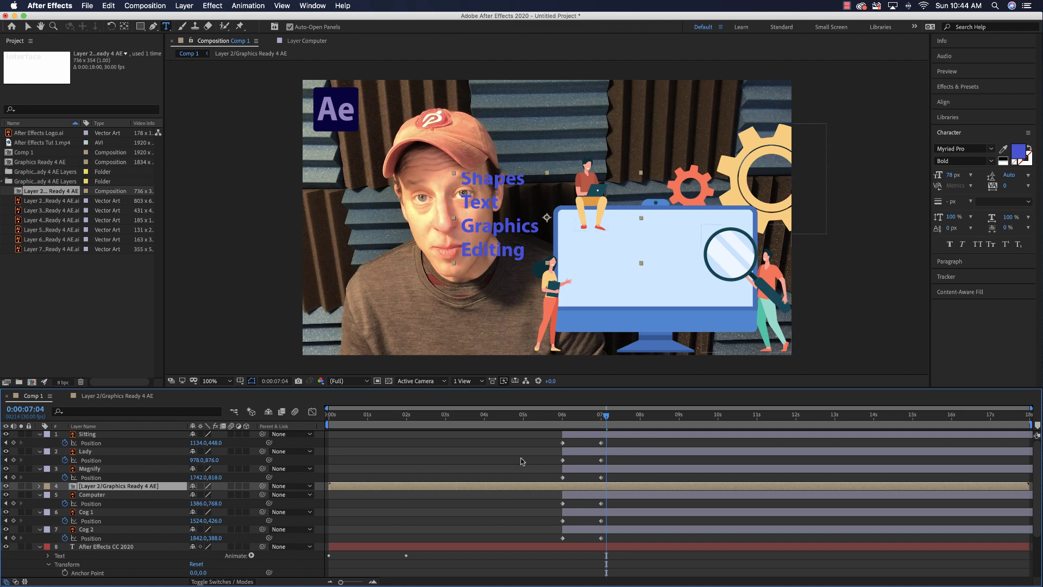
key(Delete)
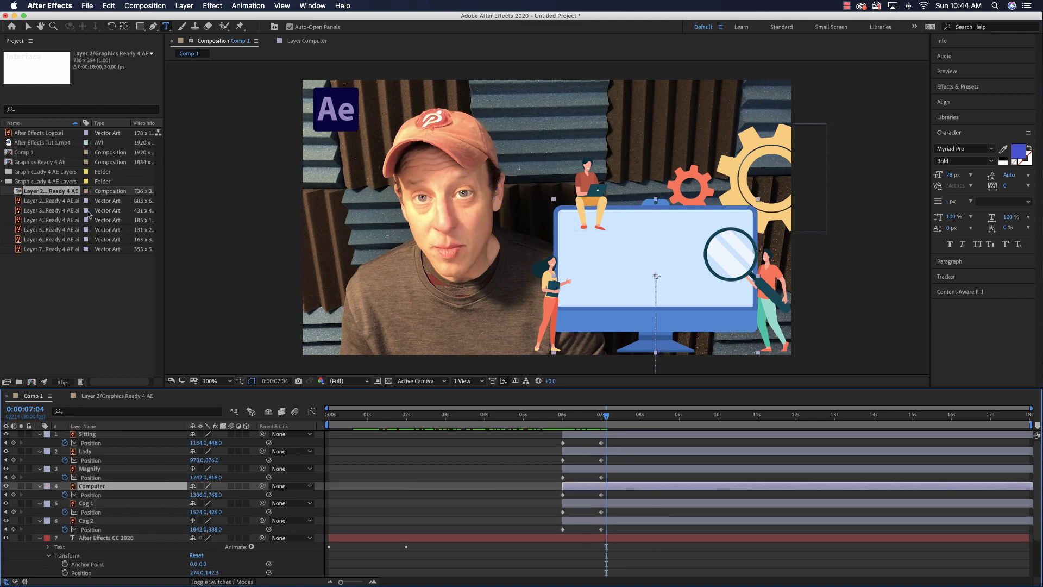
click(19, 193)
drag(19, 193, 611, 483)
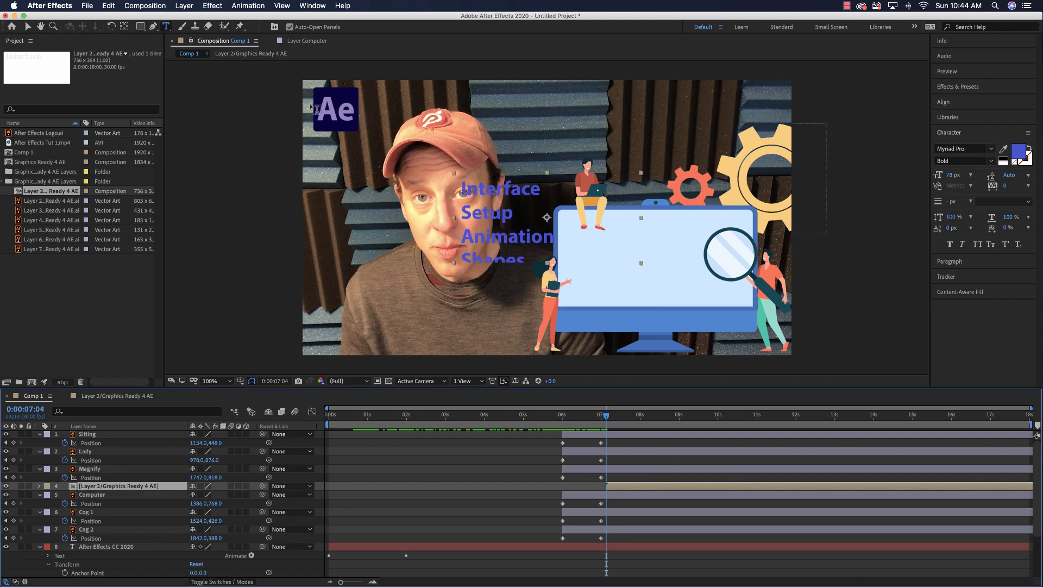
Move the nested Layer 2/Graphics Ready 4 AE text composition onto the computer's display in Comp 1.
click(28, 26)
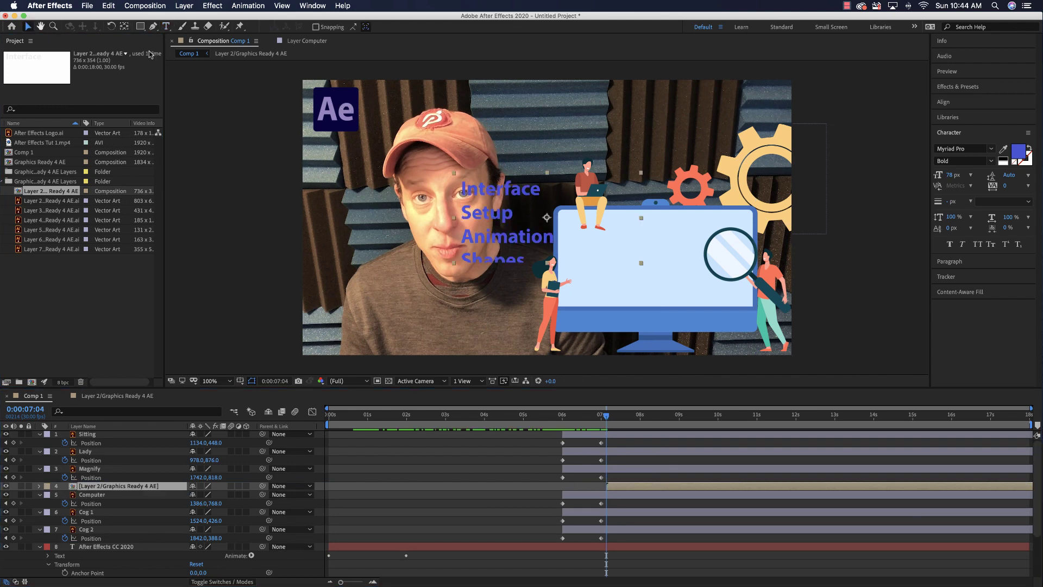
drag(517, 195, 597, 226)
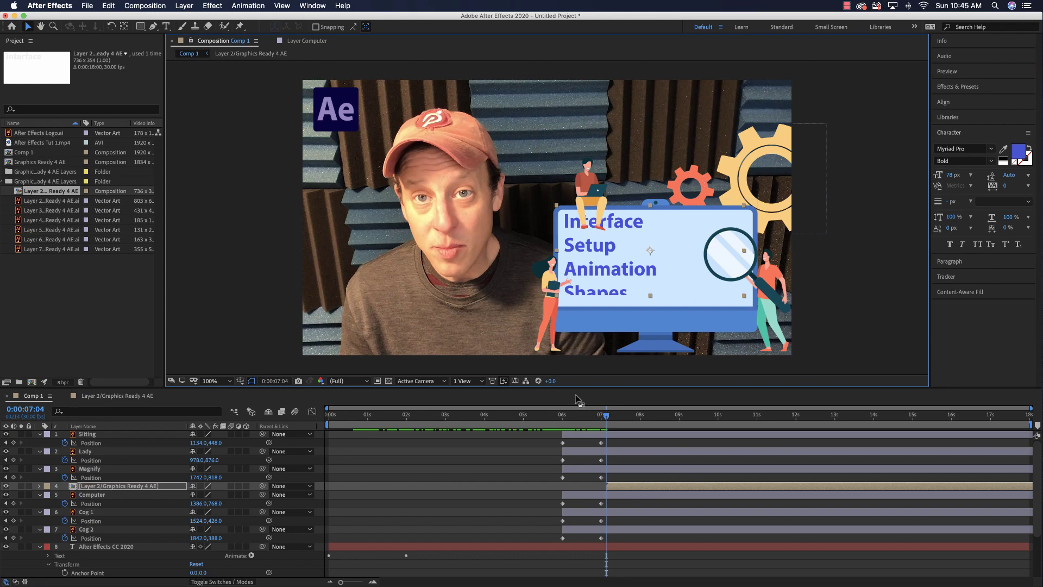
Reveal Rotation for both cog layers, Cog 1 and Cog 2, and set their first Rotation keyframes at 0:00:07:04.
mouse_move(606, 420)
mouse_down()
mouse_move(579, 420)
mouse_move(607, 419)
mouse_up()
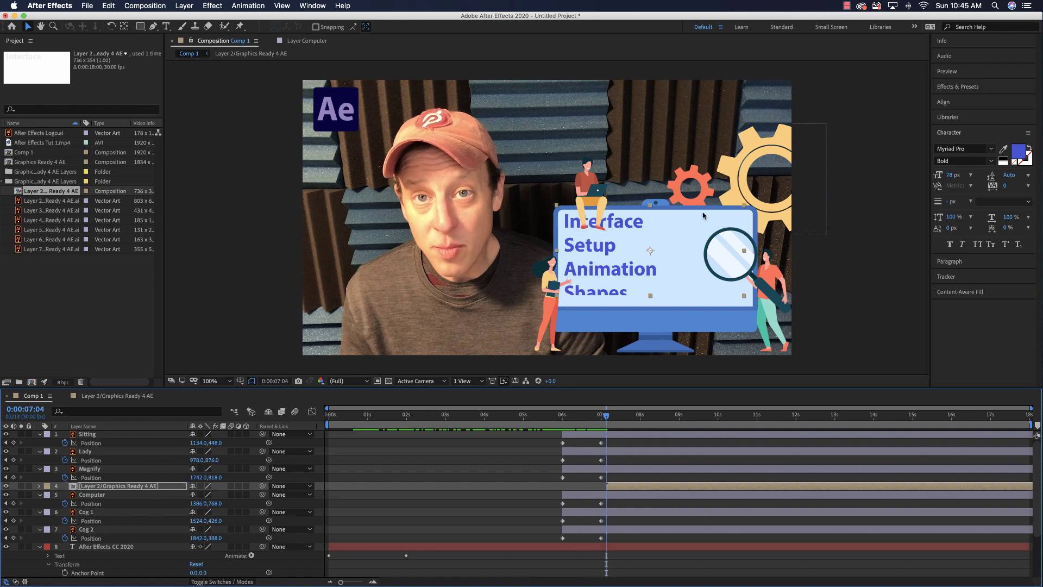
click(707, 180)
shift+click(740, 174)
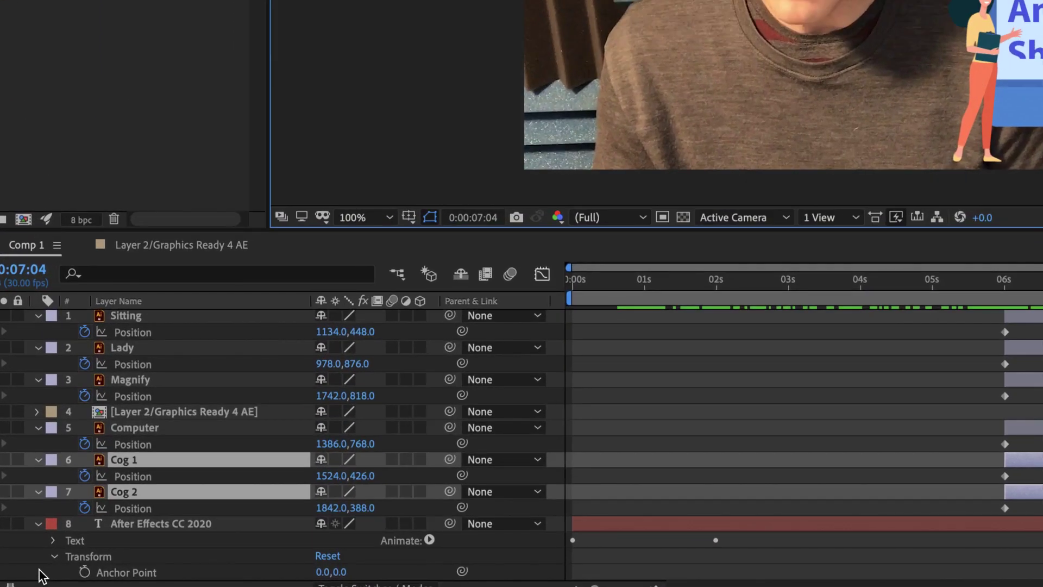
key(r)
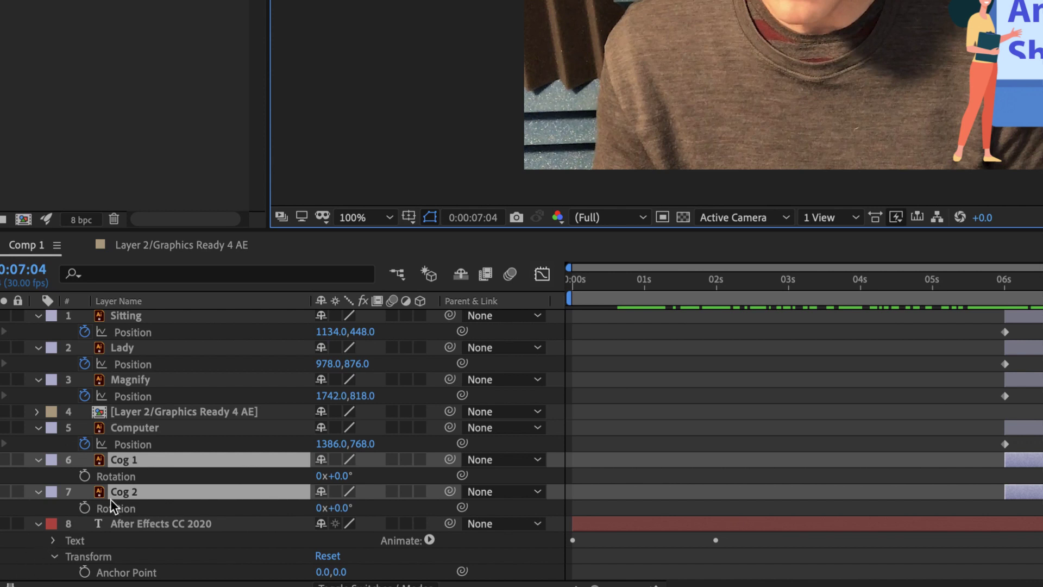
click(84, 476)
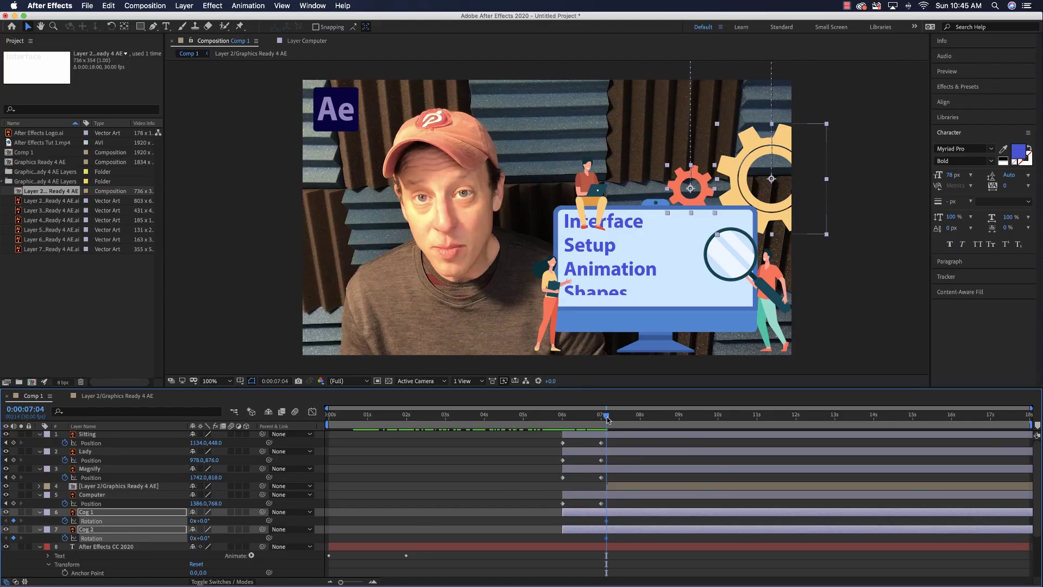
Add Rotation keyframes of 1x+0.0° for Cog 1 and Cog 2 at 0:00:17:29, then scrub back through the animation.
drag(607, 419, 1023, 416)
drag(1024, 415, 1028, 414)
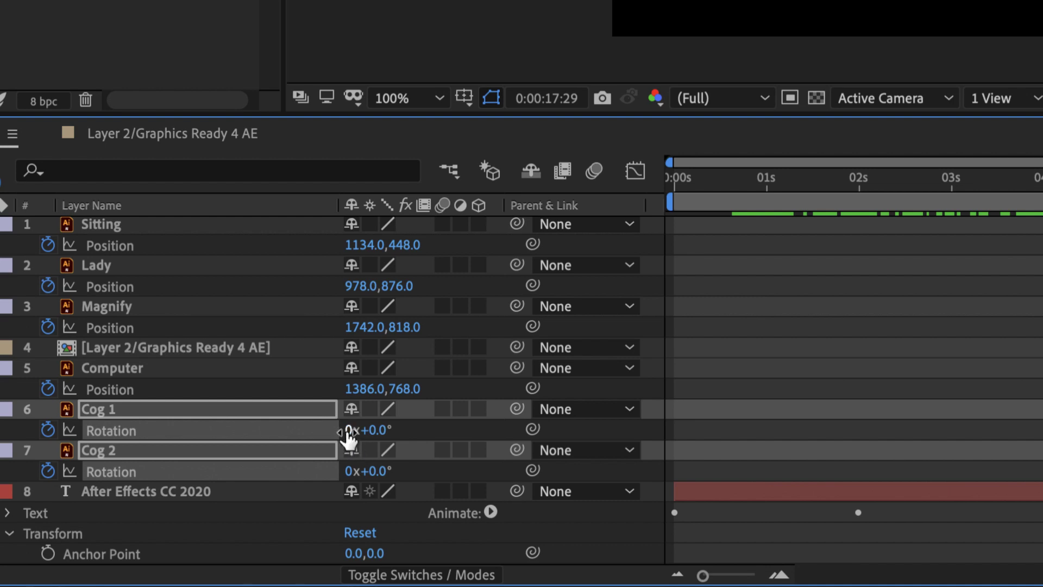
click(347, 432)
text(1)
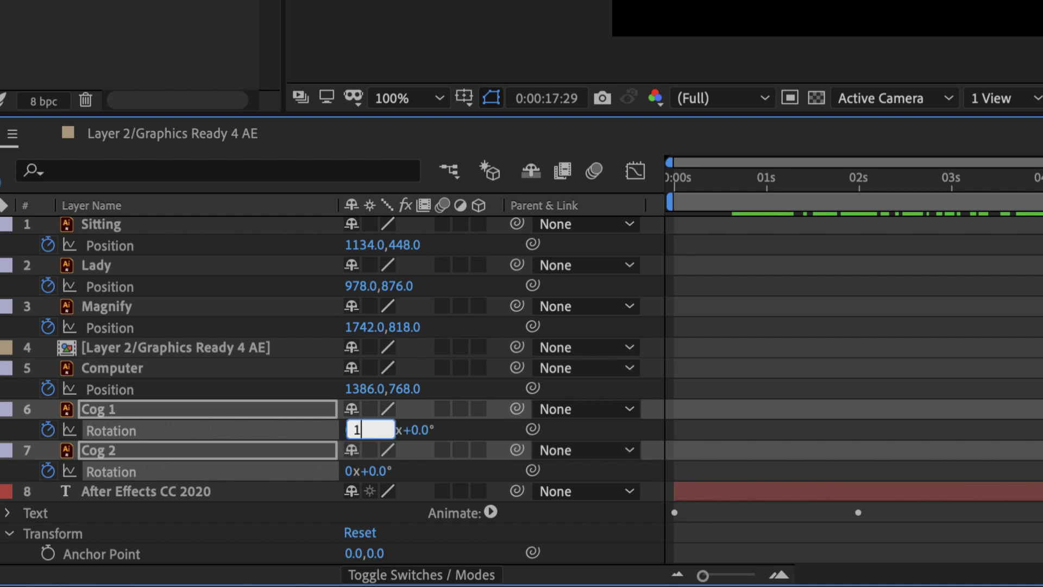
key(Return)
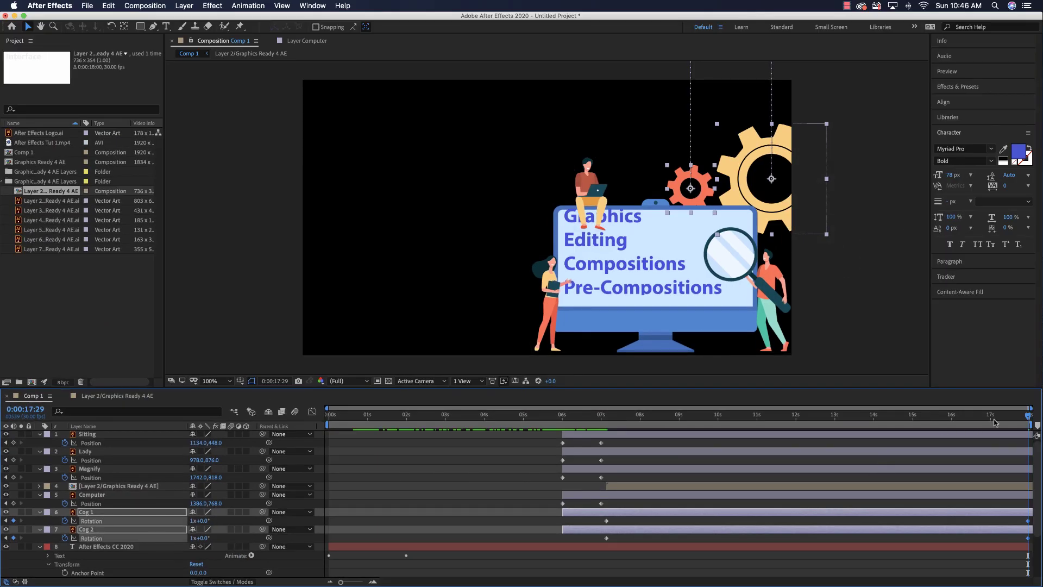
drag(993, 423, 536, 418)
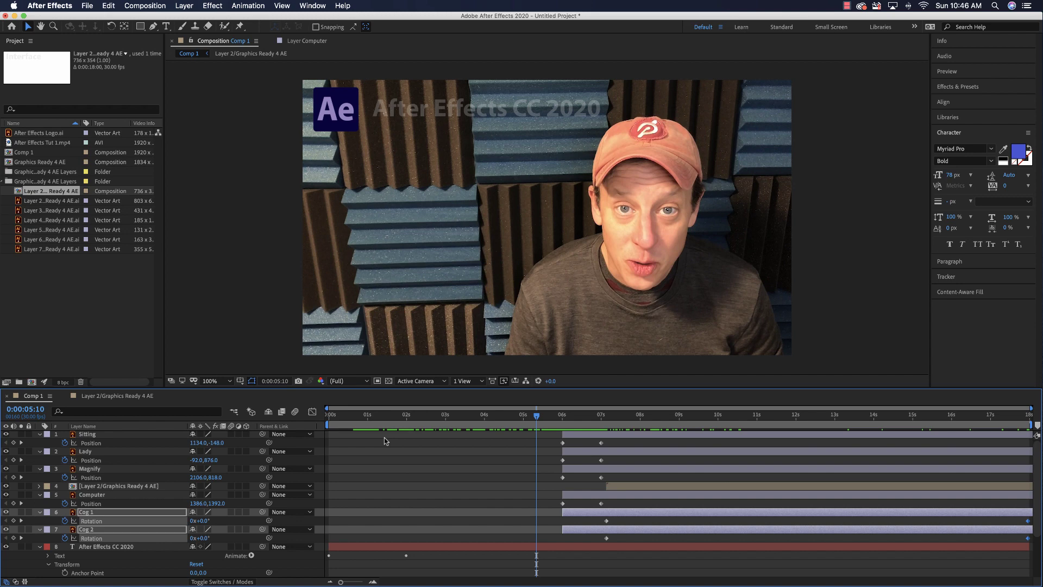
Send Comp 1 to the Adobe Media Encoder queue and choose the YouTube 1080p Full HD preset for its H.264 output.
click(138, 7)
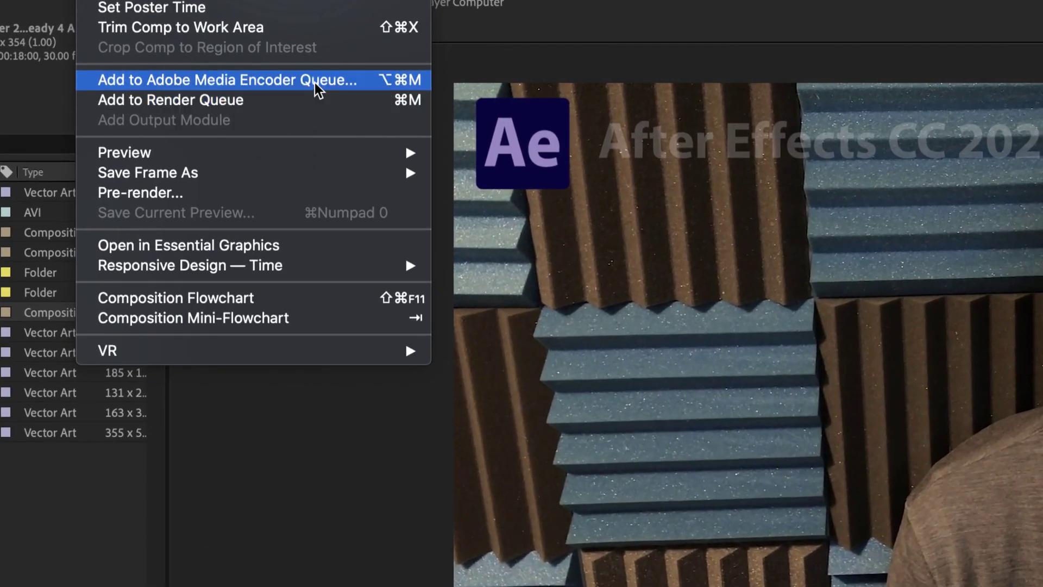
click(315, 83)
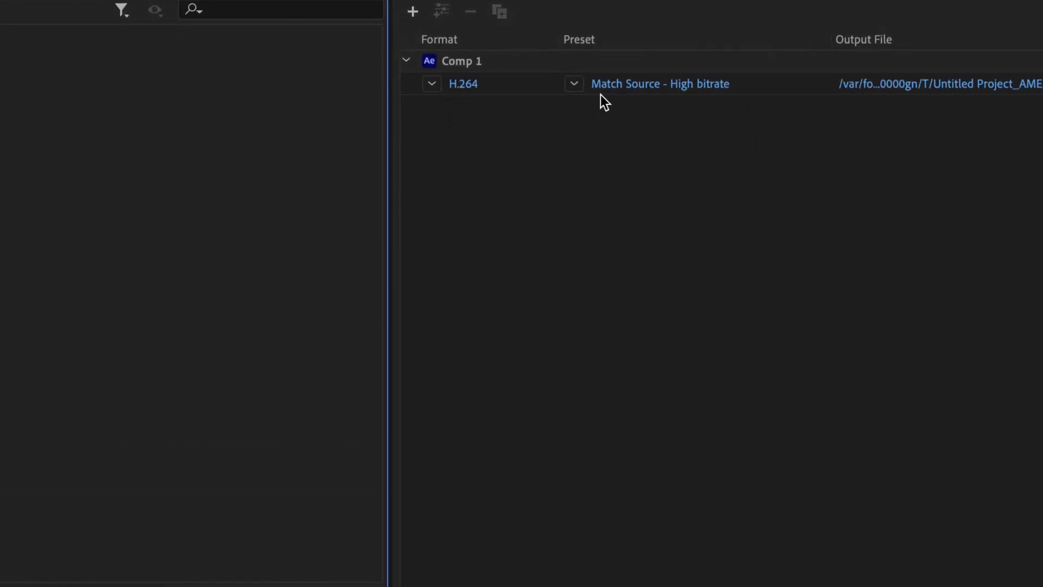
click(574, 84)
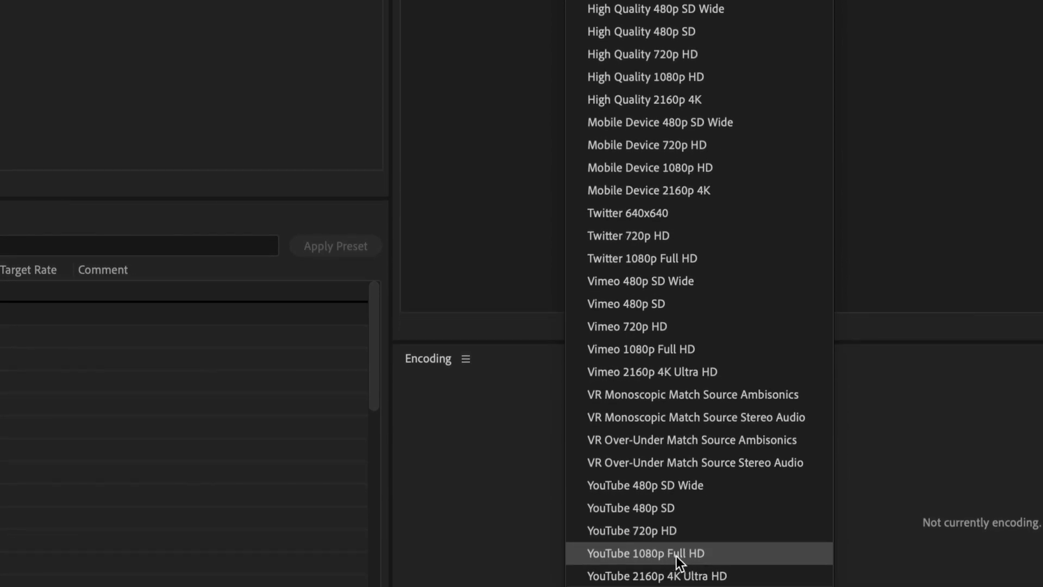
click(676, 554)
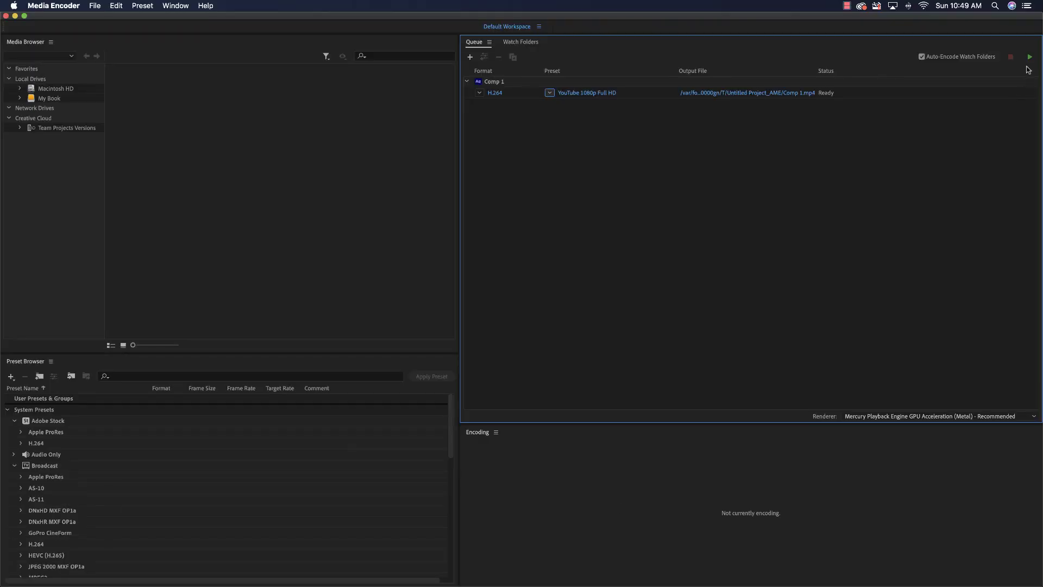